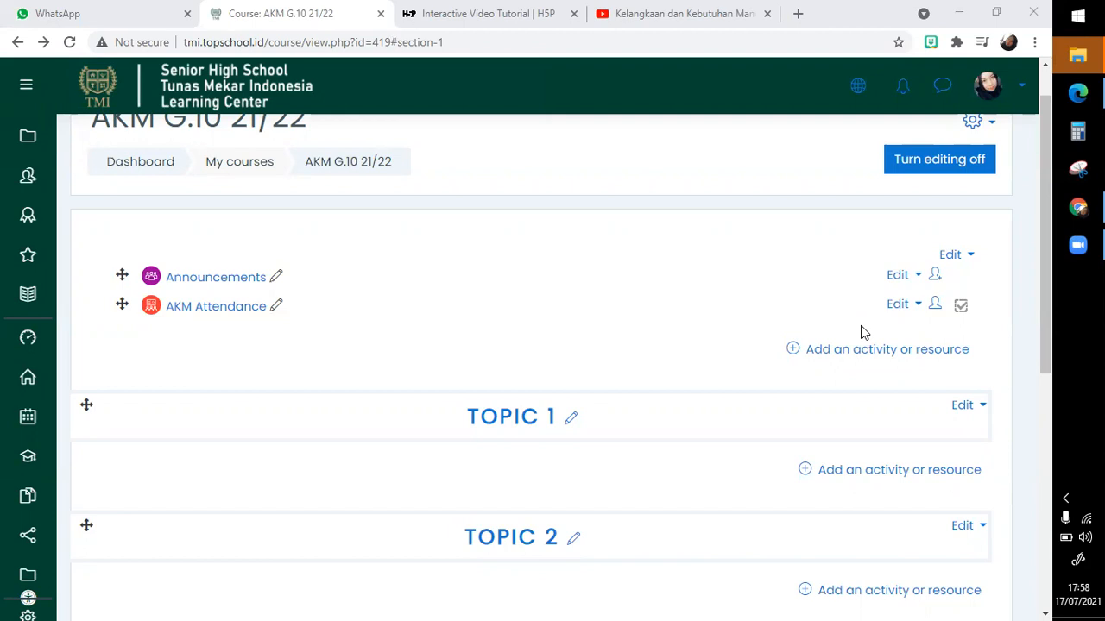
- Close the H5P Interactive Video Tutorial page and start adding an Interactive Content activity to Topic 1
click(574, 15)
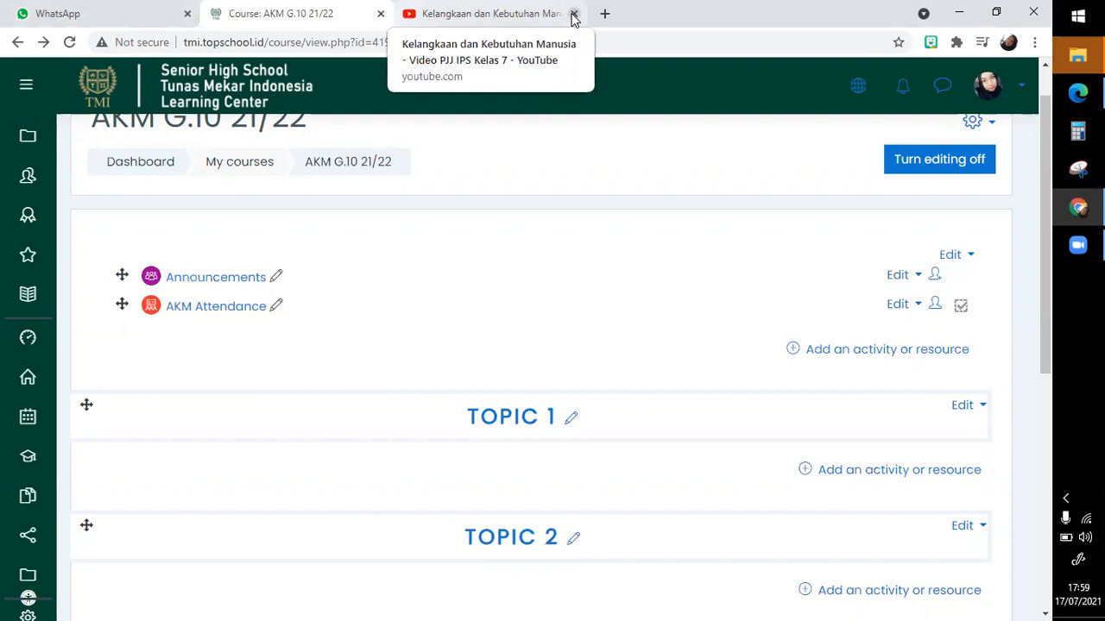
click(858, 479)
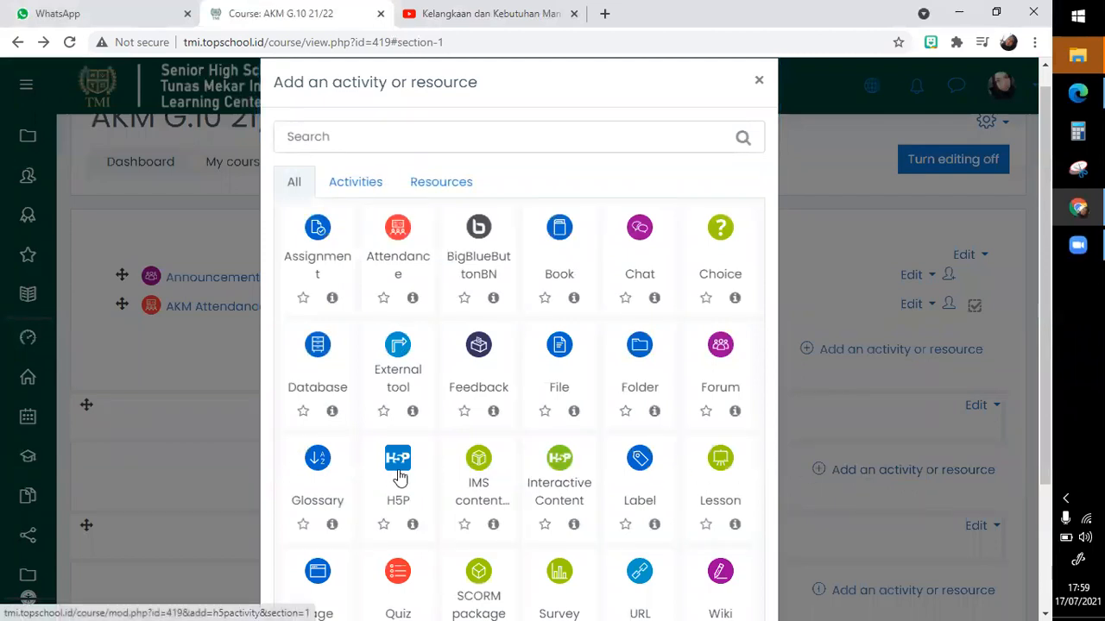
click(548, 471)
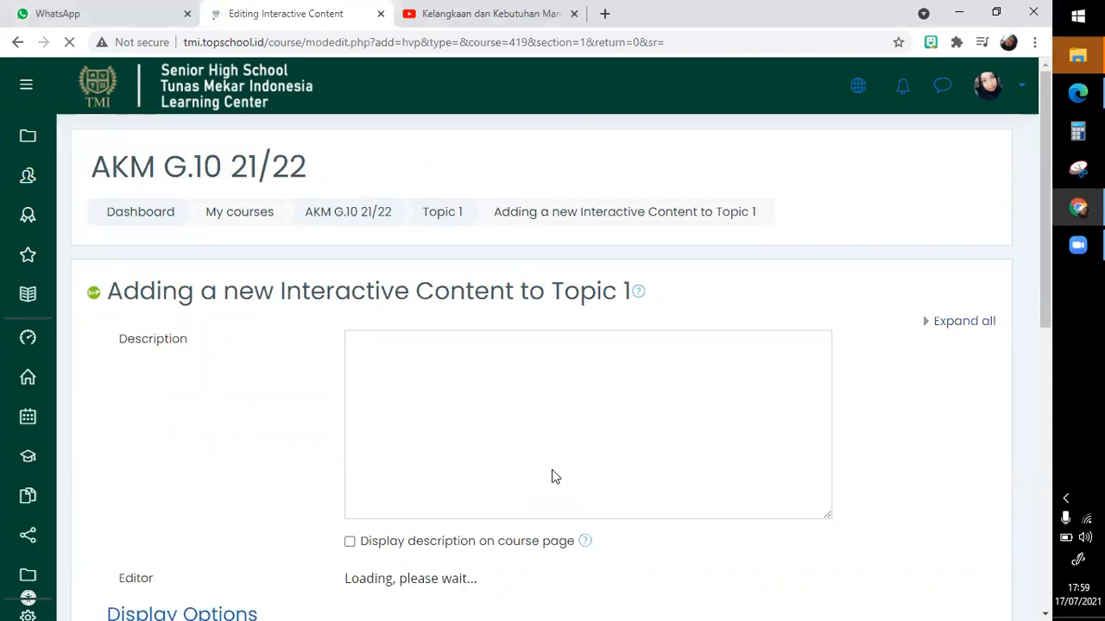
- Examine the available H5P content types and the details of Course Presentation, and return to the course page
scroll(555, 477, down, 3)
scroll(552, 464, down, 3)
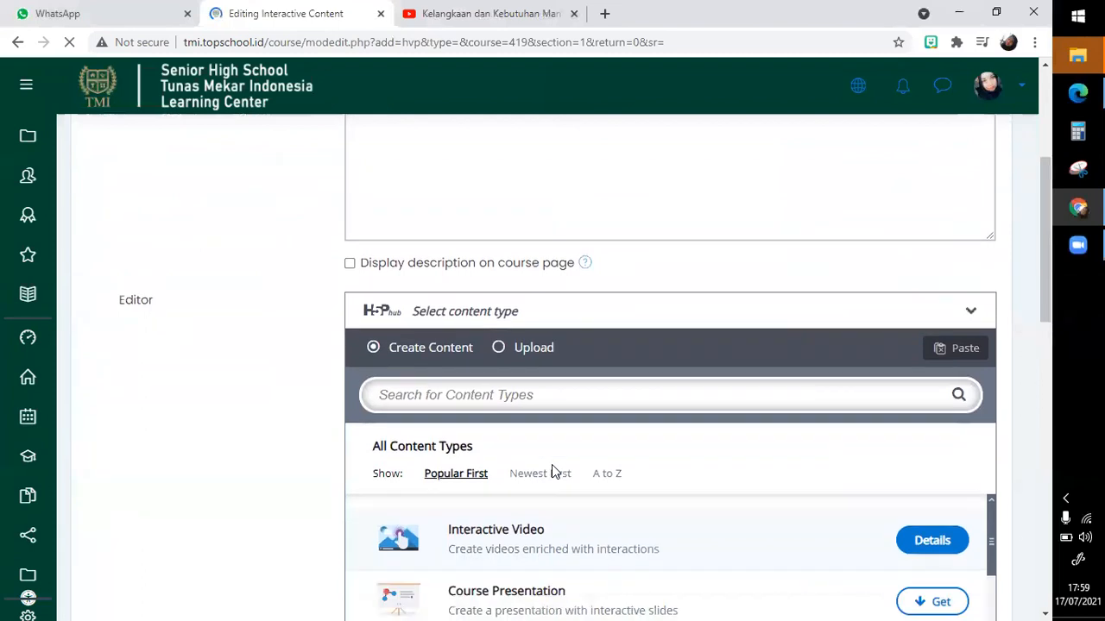
scroll(554, 472, down, 3)
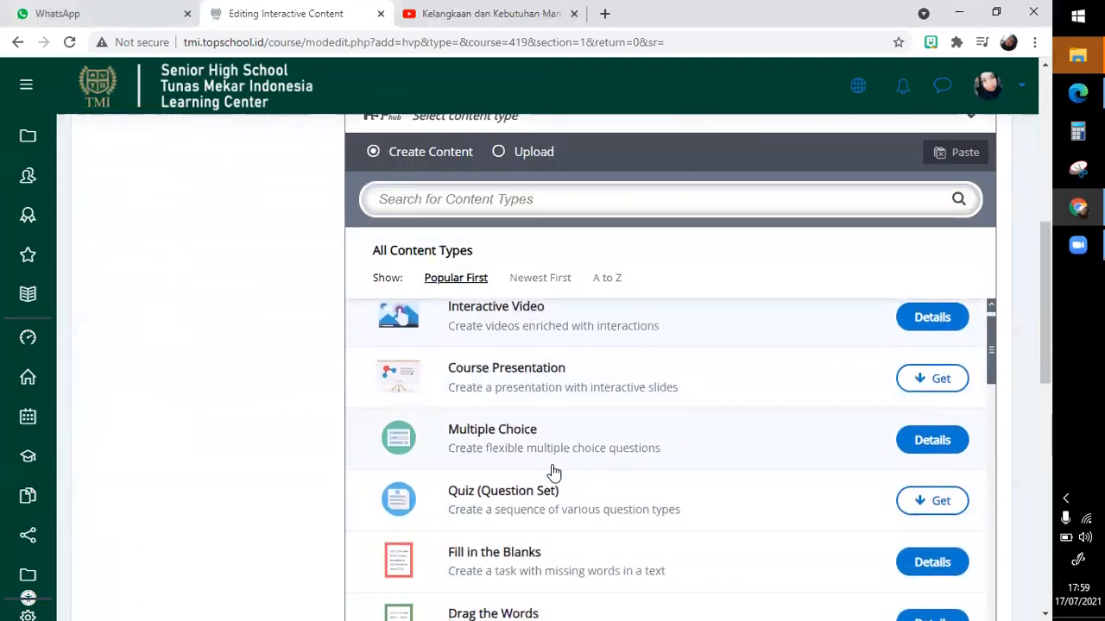
scroll(553, 472, up, 3)
scroll(528, 190, up, 4)
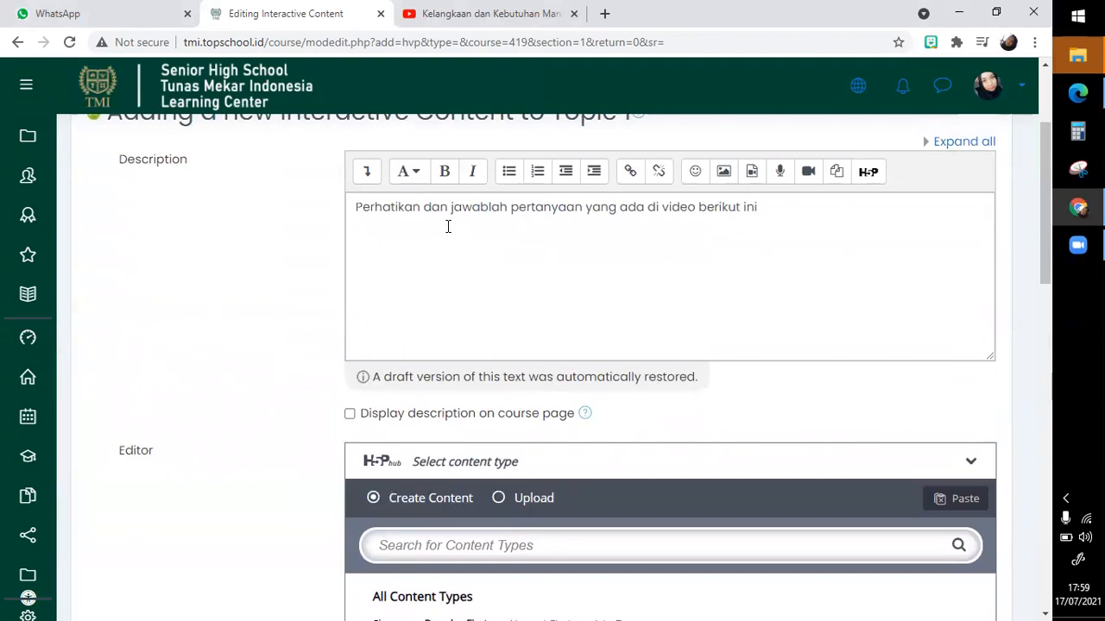
scroll(447, 227, down, 4)
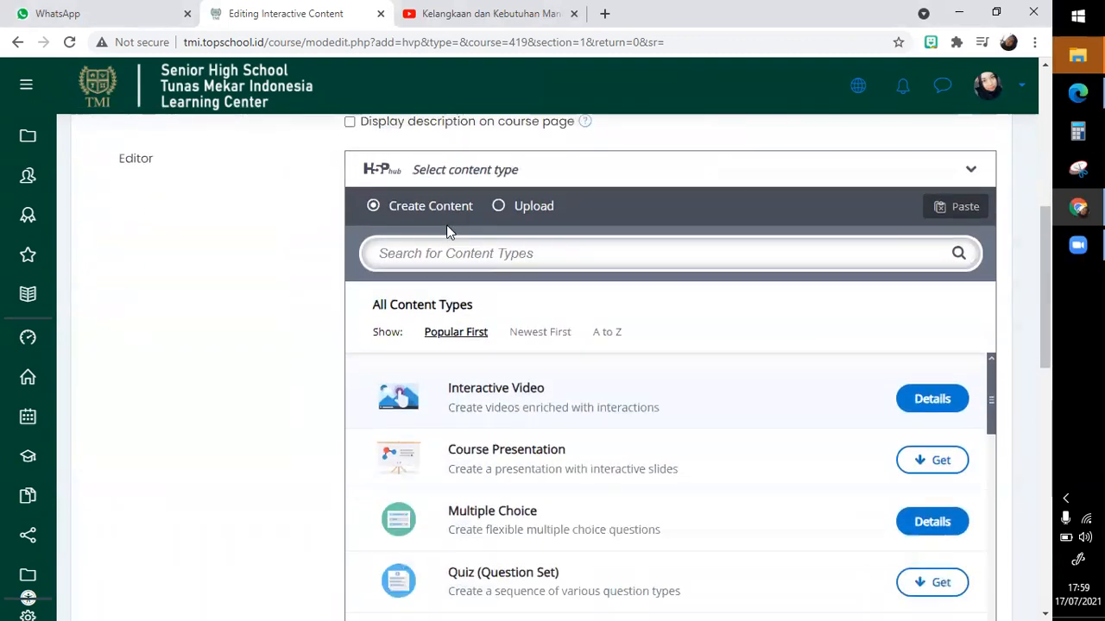
scroll(448, 226, down, 2)
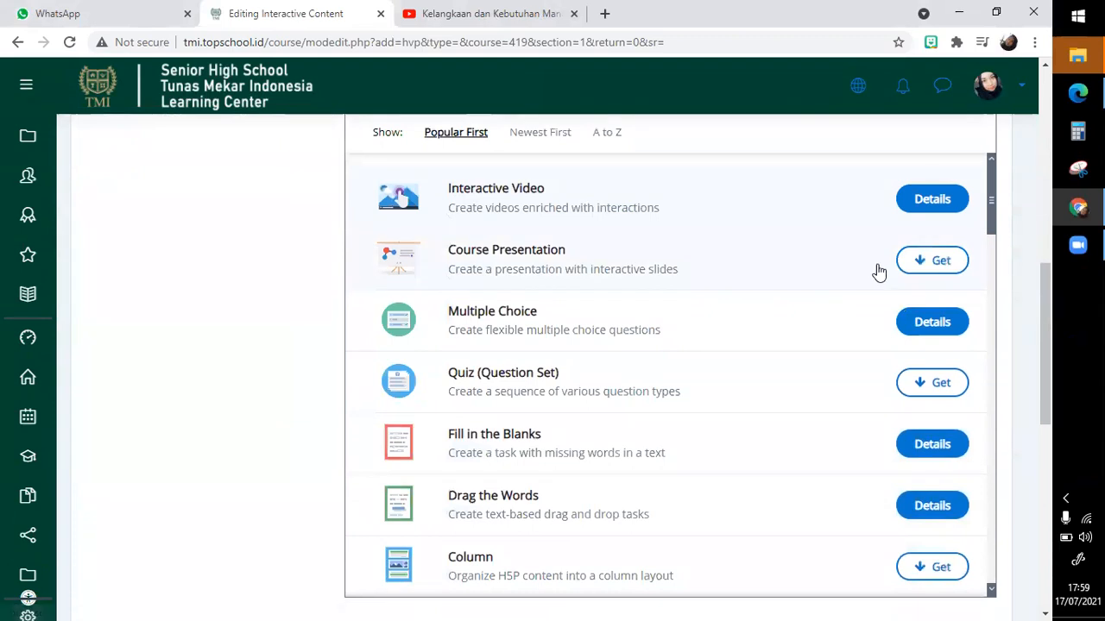
scroll(879, 272, down, 1)
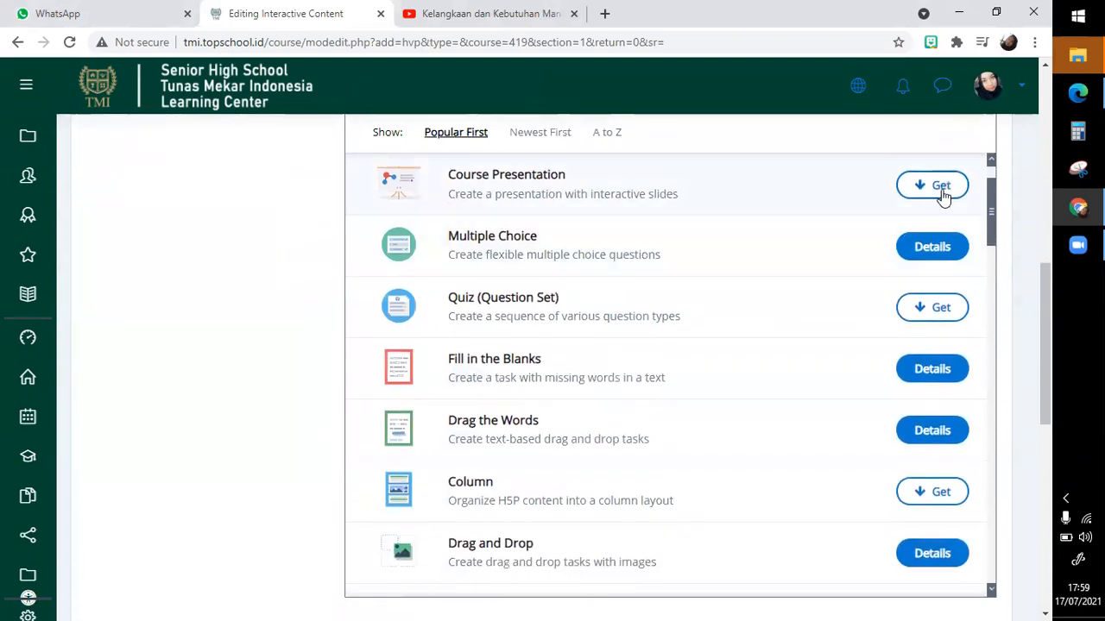
scroll(944, 553, down, 2)
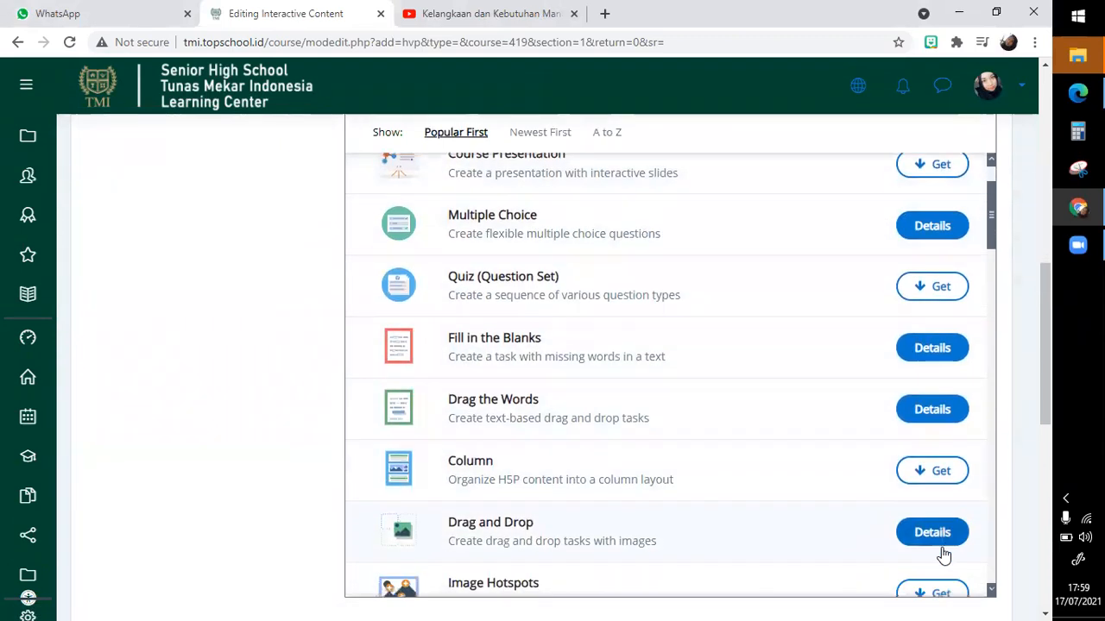
scroll(945, 555, up, 3)
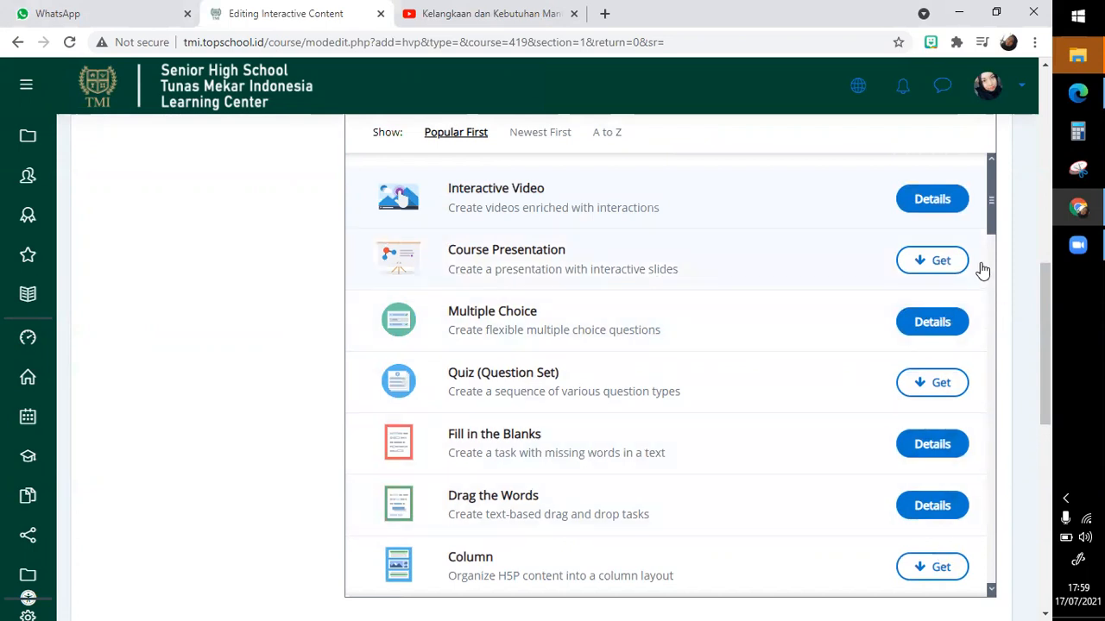
click(947, 271)
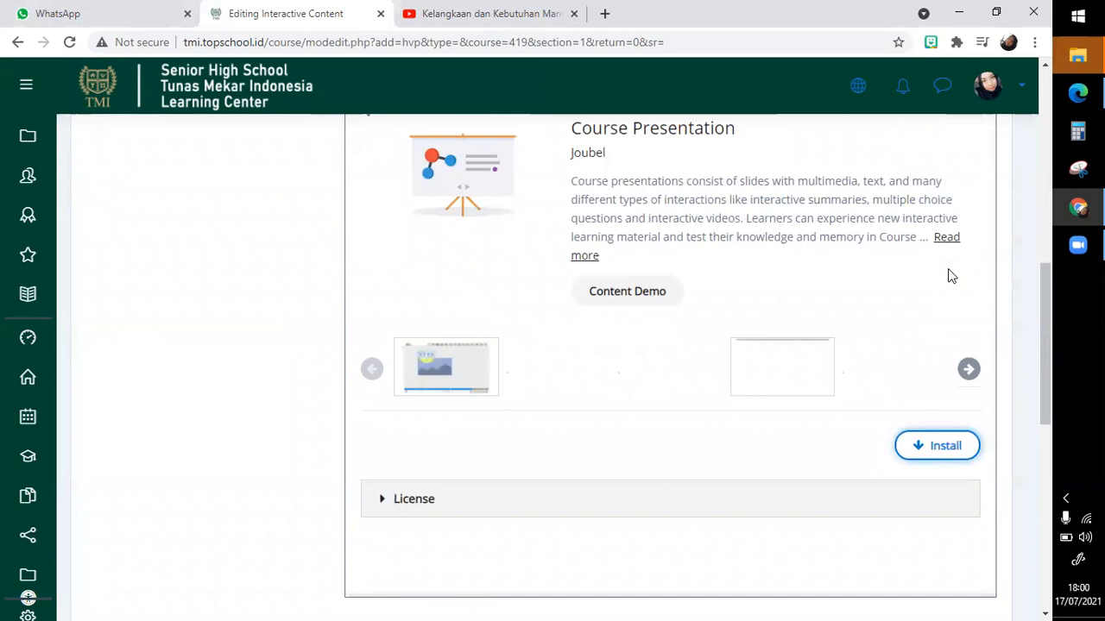
click(18, 42)
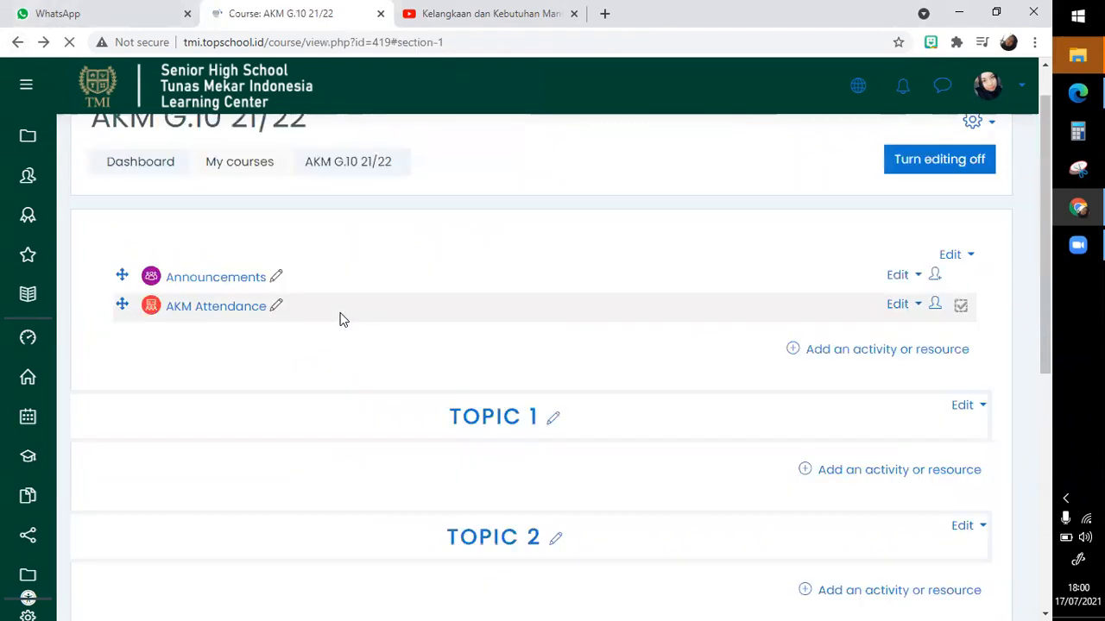
- Start a new Interactive Content activity in Topic 1 and install the Course Presentation content type
click(890, 469)
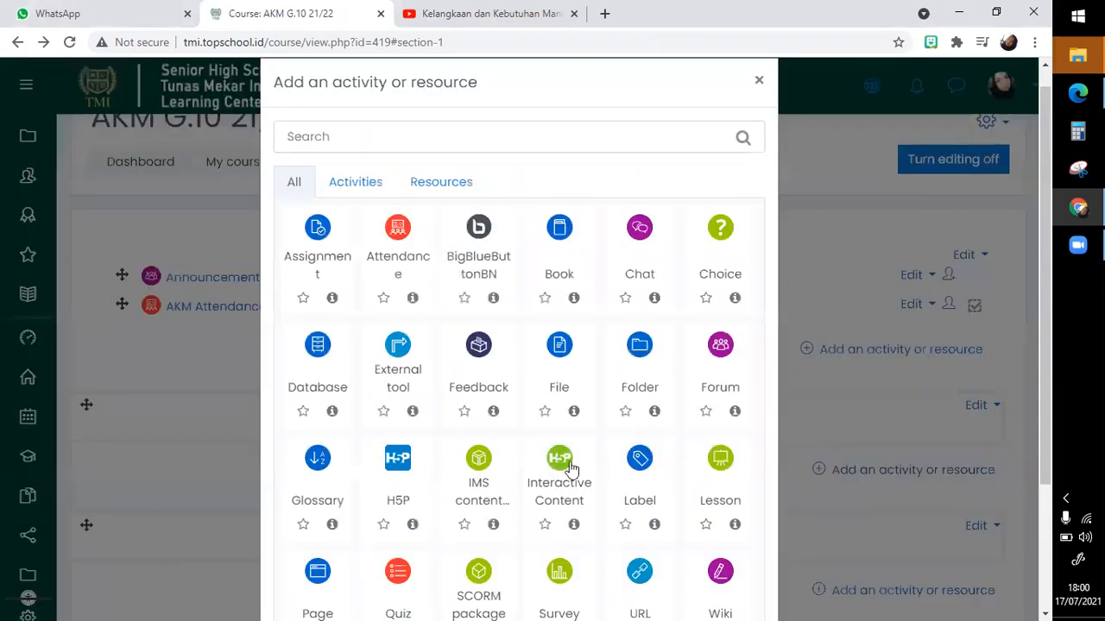
click(568, 464)
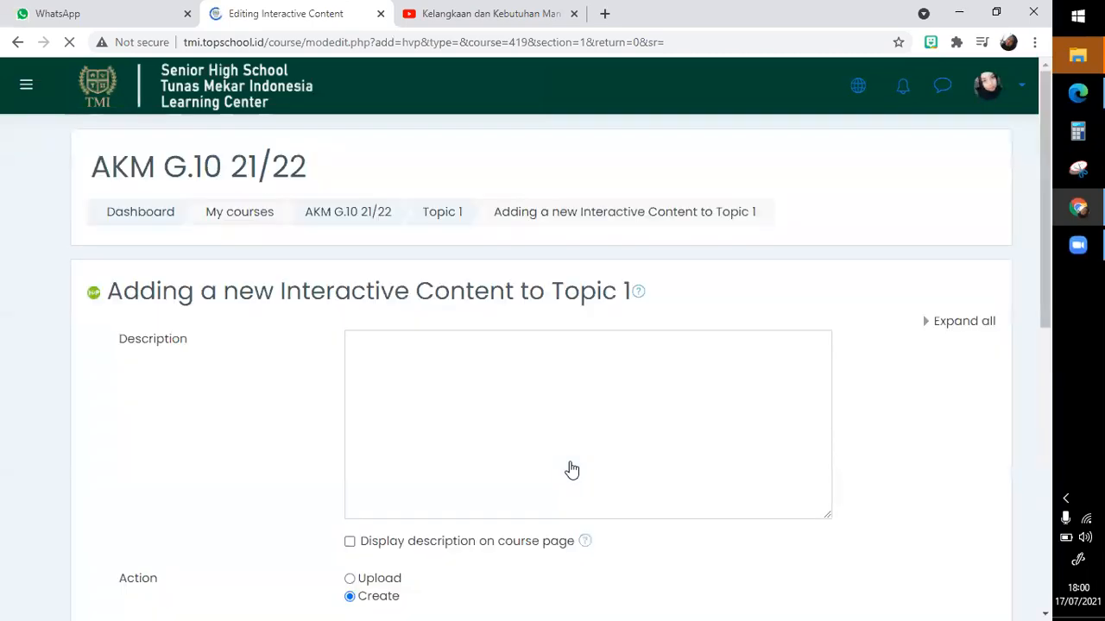
scroll(571, 469, down, 3)
scroll(572, 469, down, 2)
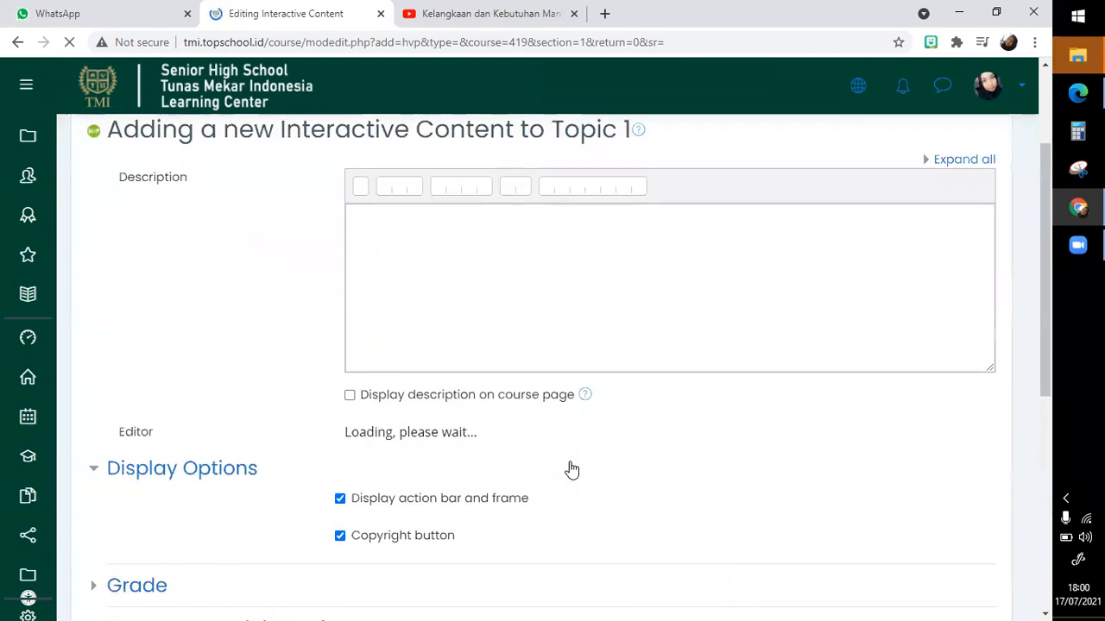
scroll(571, 469, down, 2)
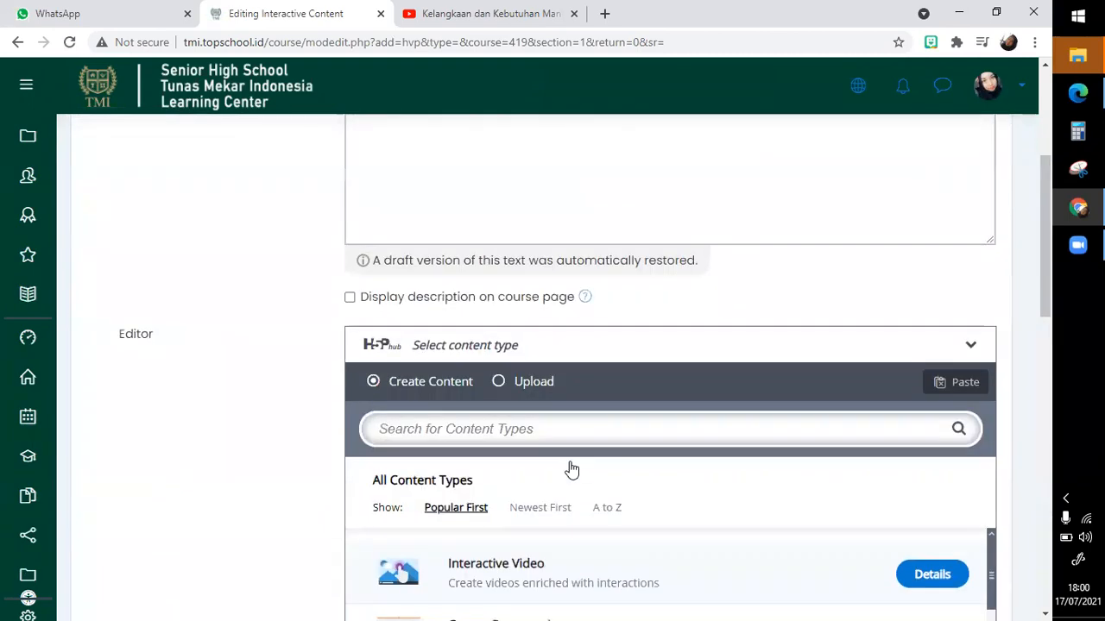
scroll(571, 469, down, 2)
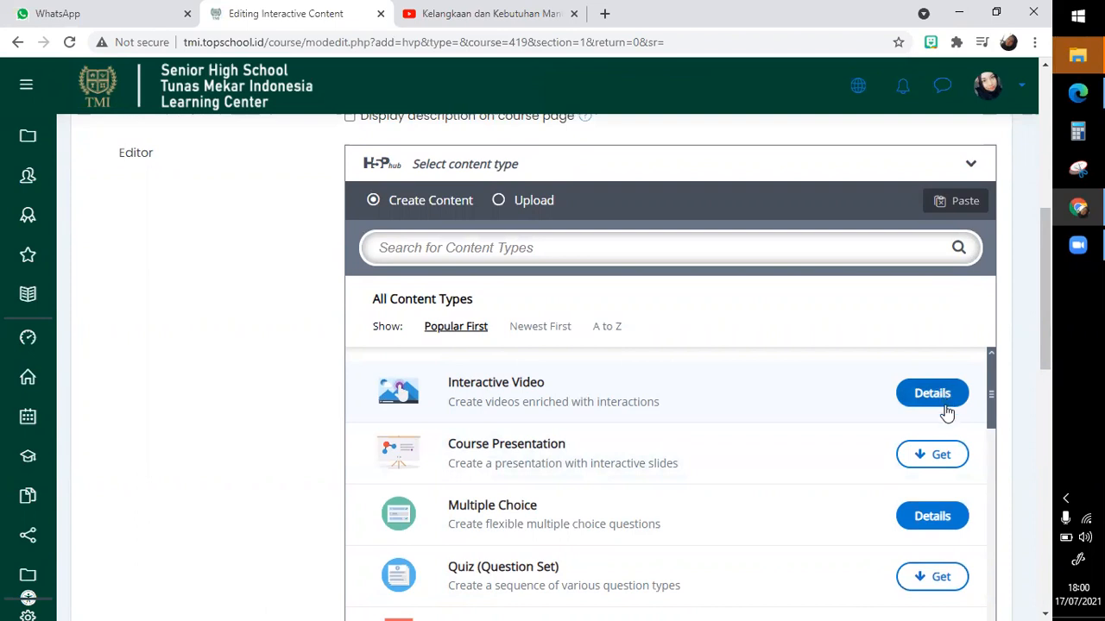
click(949, 463)
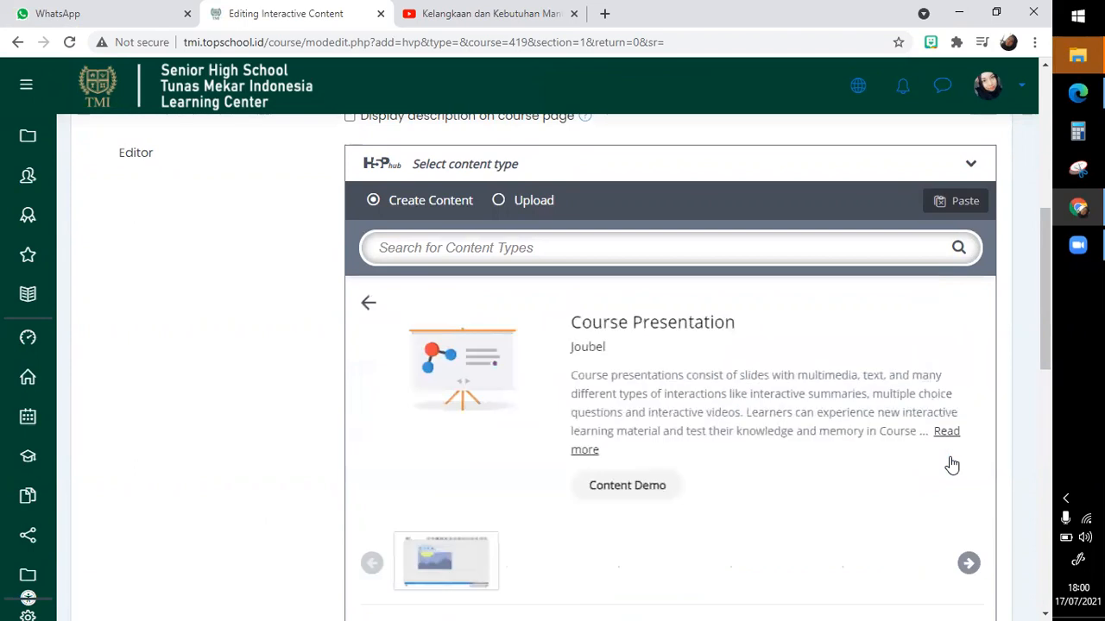
scroll(953, 464, down, 3)
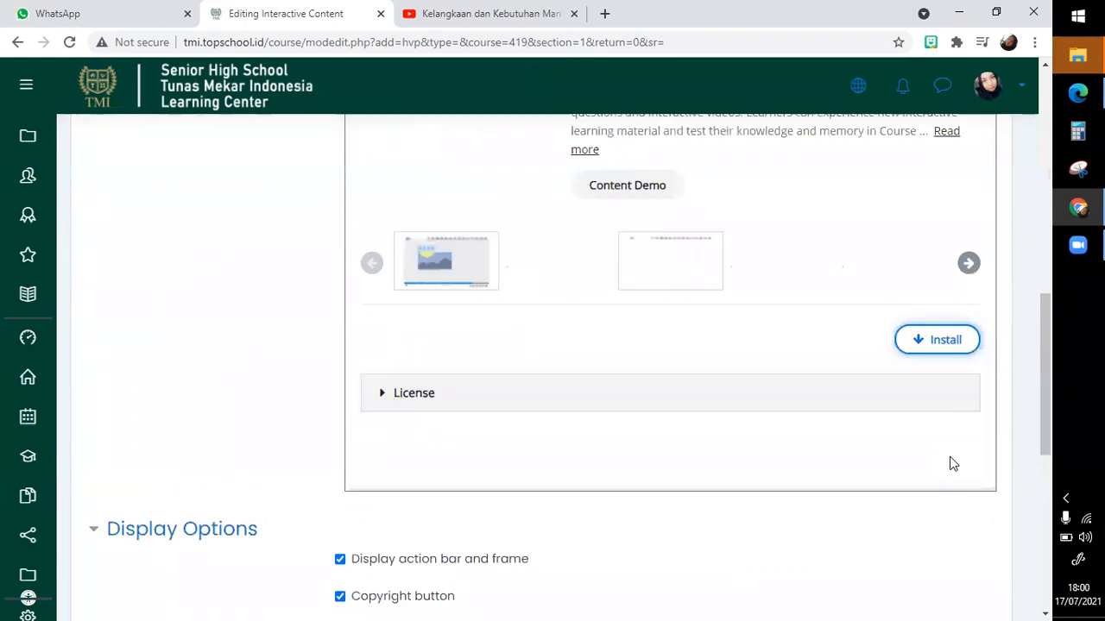
click(946, 340)
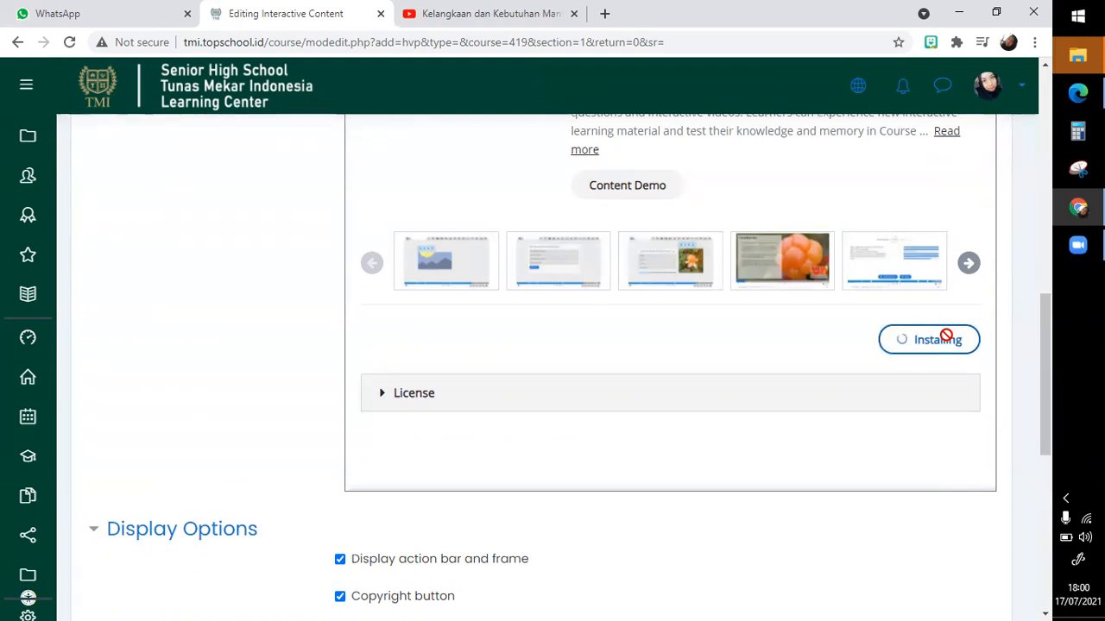
scroll(944, 414, up, 3)
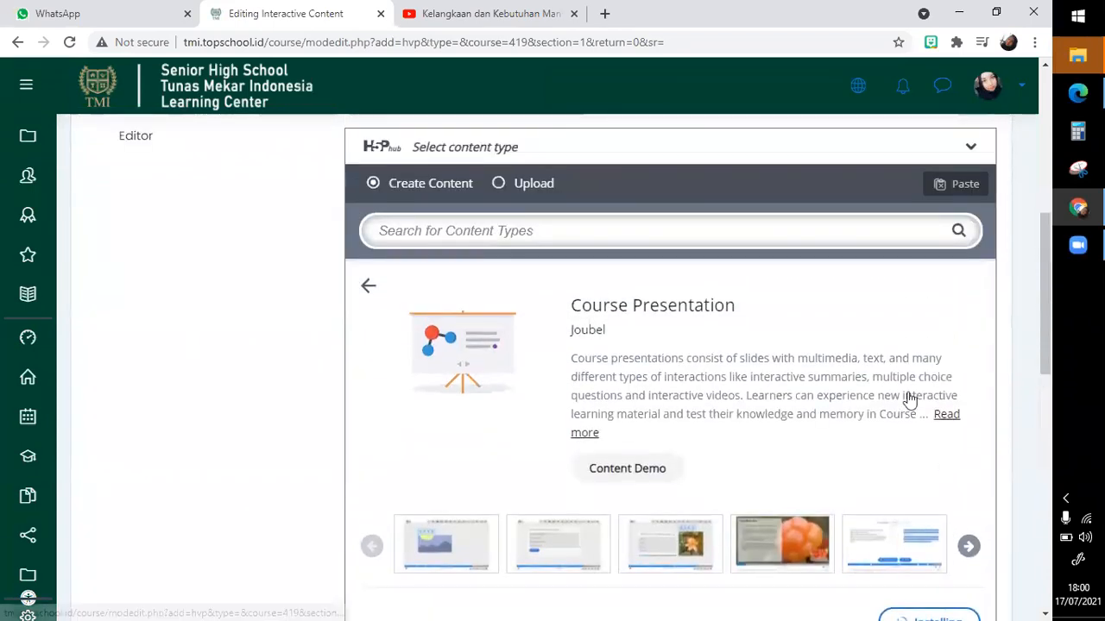
scroll(690, 311, down, 2)
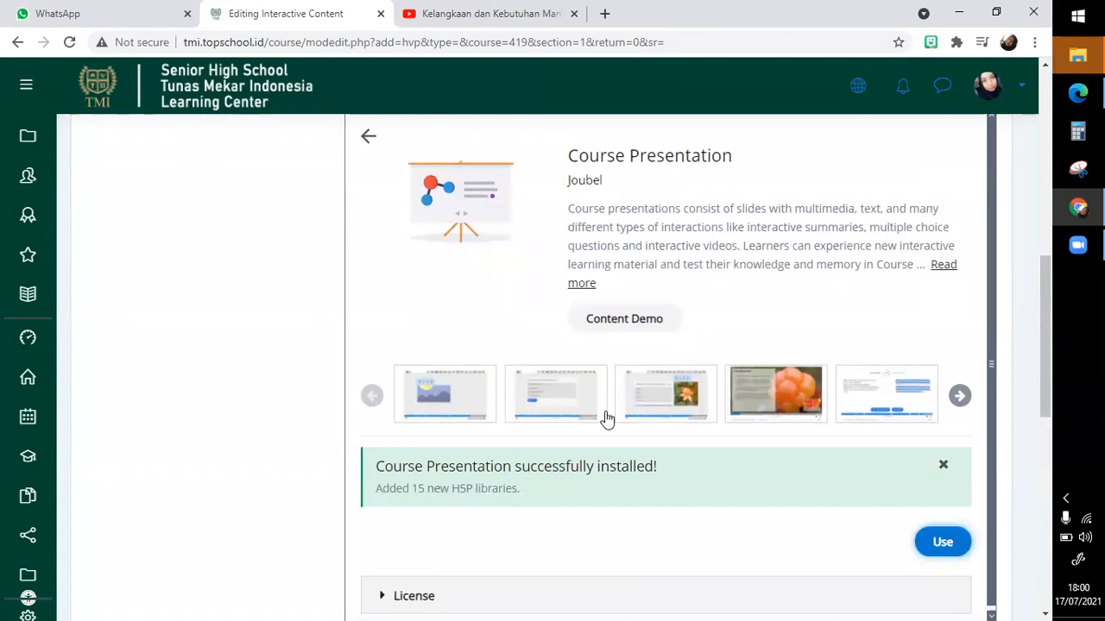
- Return to the list of content types and install Quiz (Question Set)
click(368, 135)
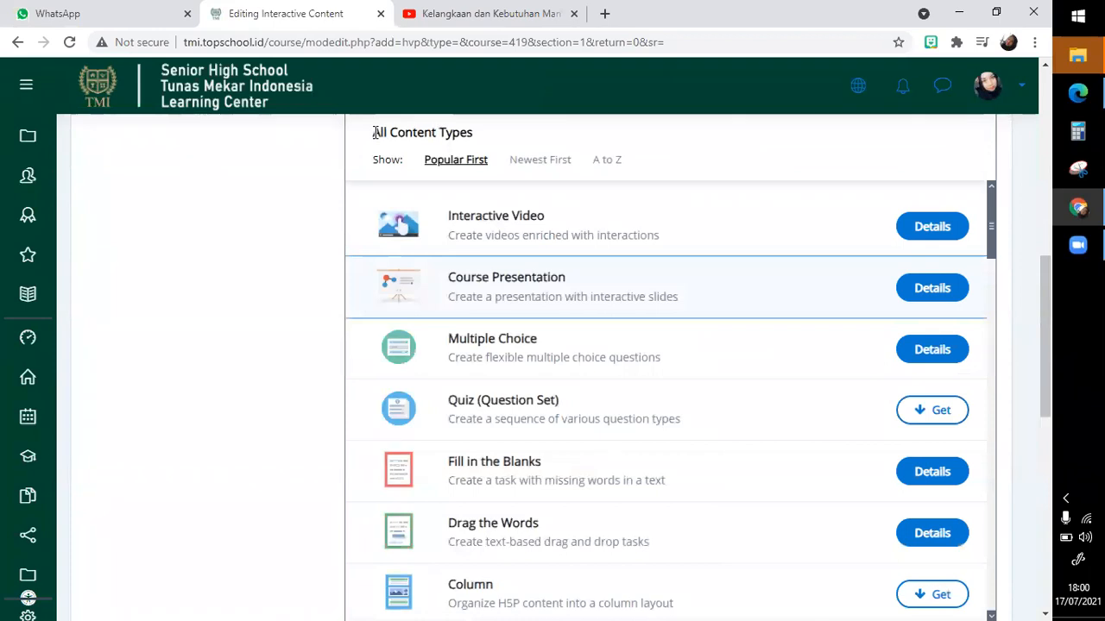
scroll(821, 374, down, 1)
click(917, 382)
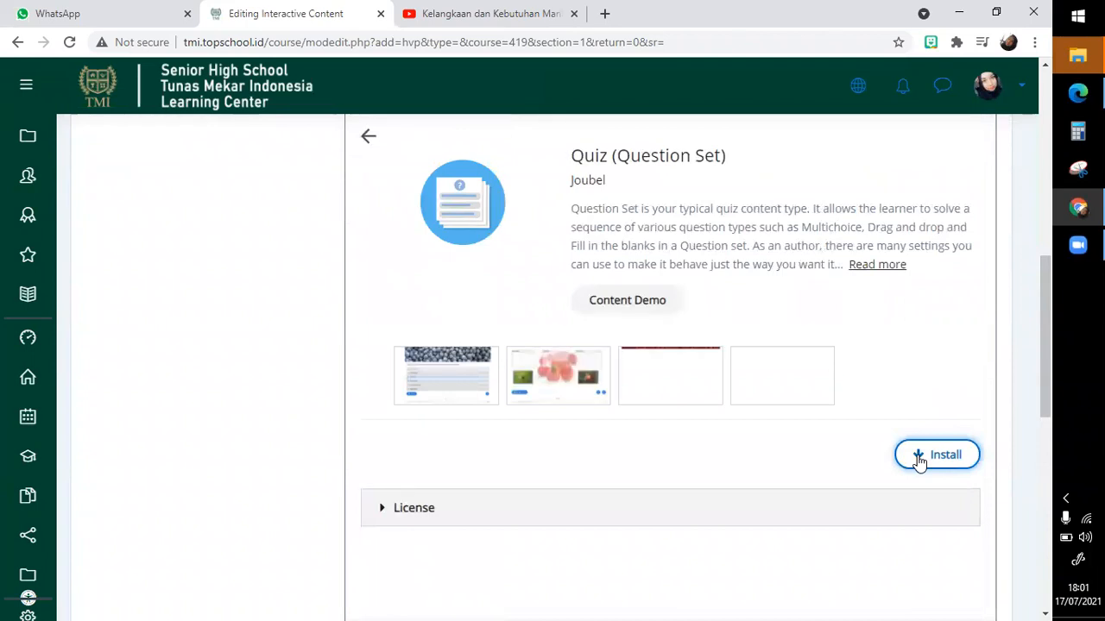
click(919, 457)
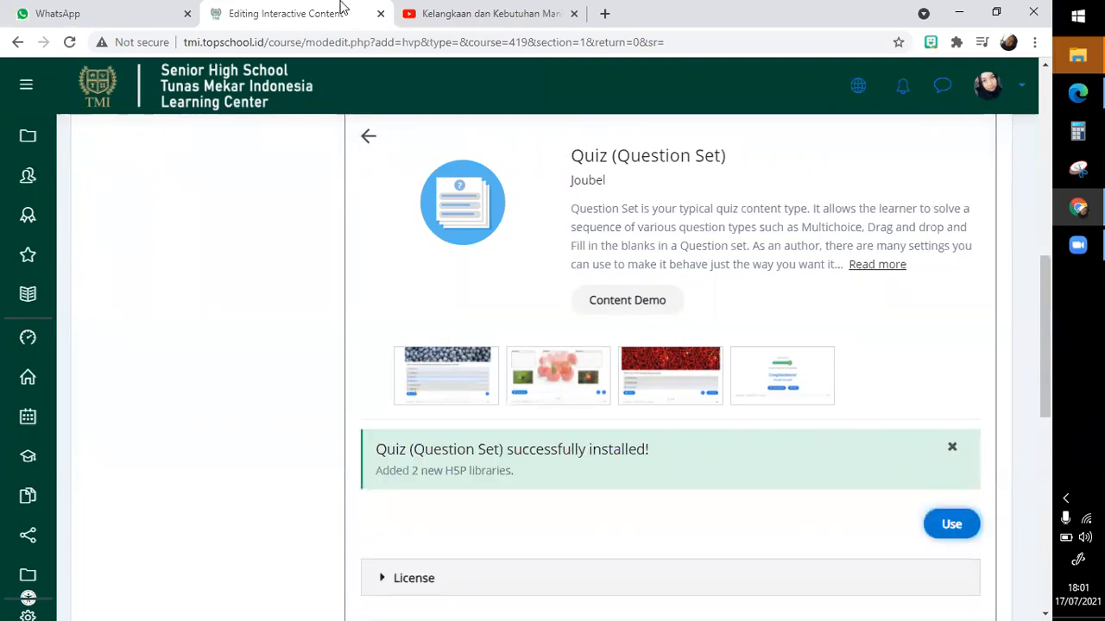
- Go back to the content type list and use Interactive Video for the new activity
click(370, 139)
scroll(767, 357, down, 3)
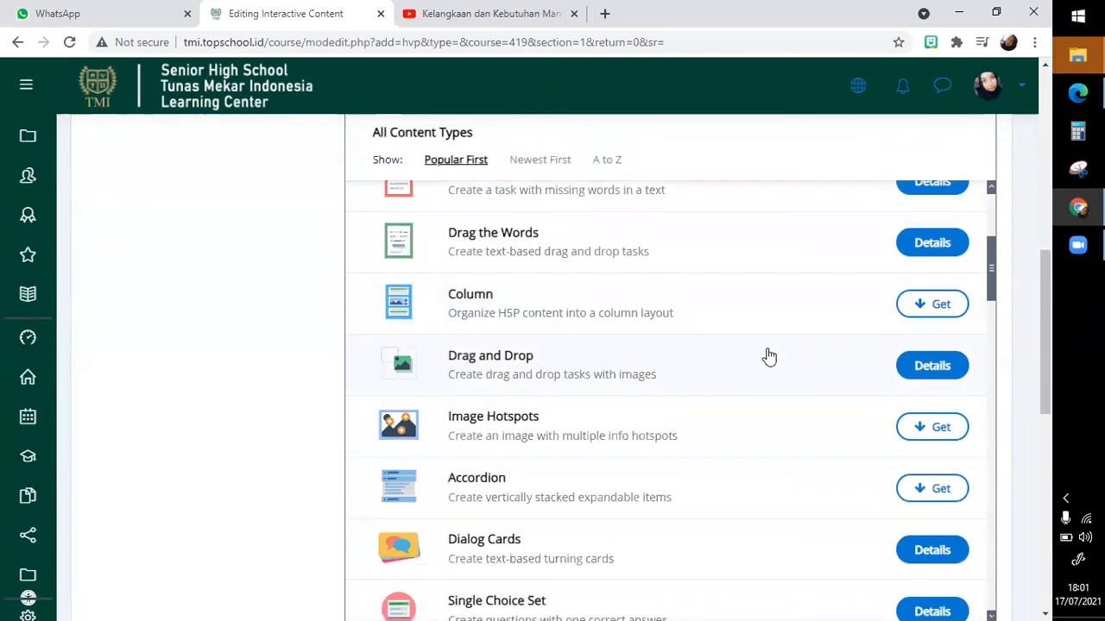
scroll(769, 357, down, 2)
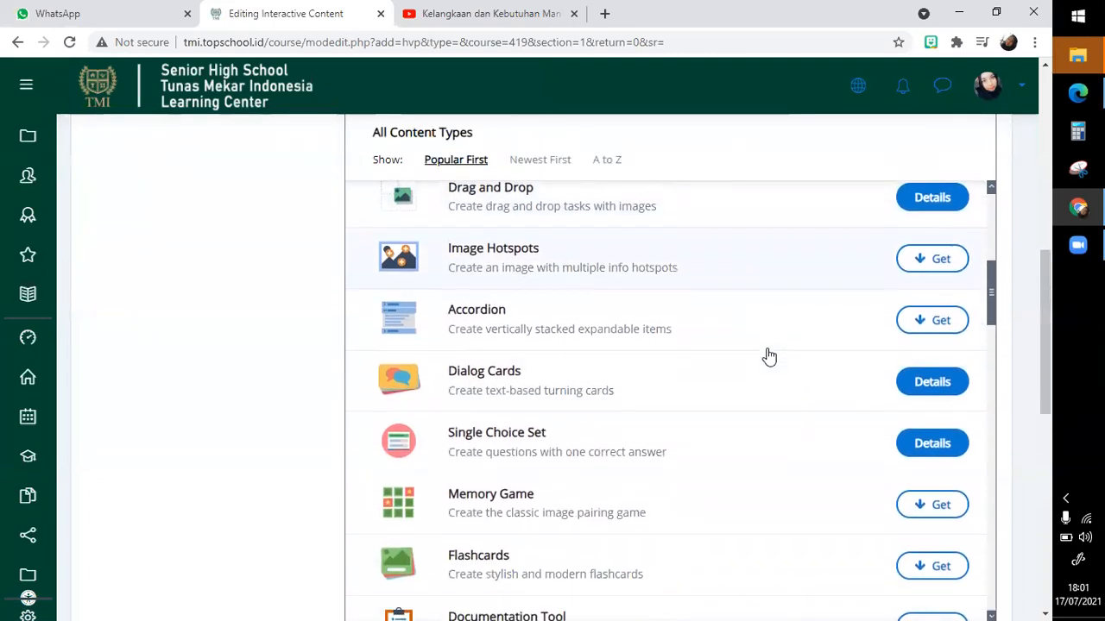
scroll(769, 357, up, 10)
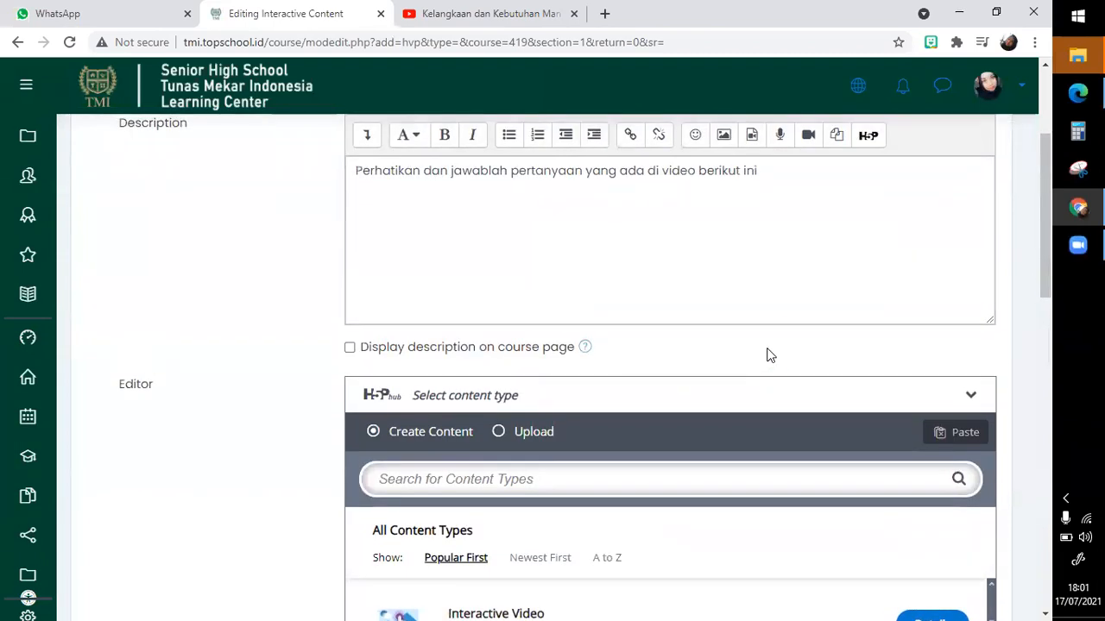
scroll(769, 357, down, 3)
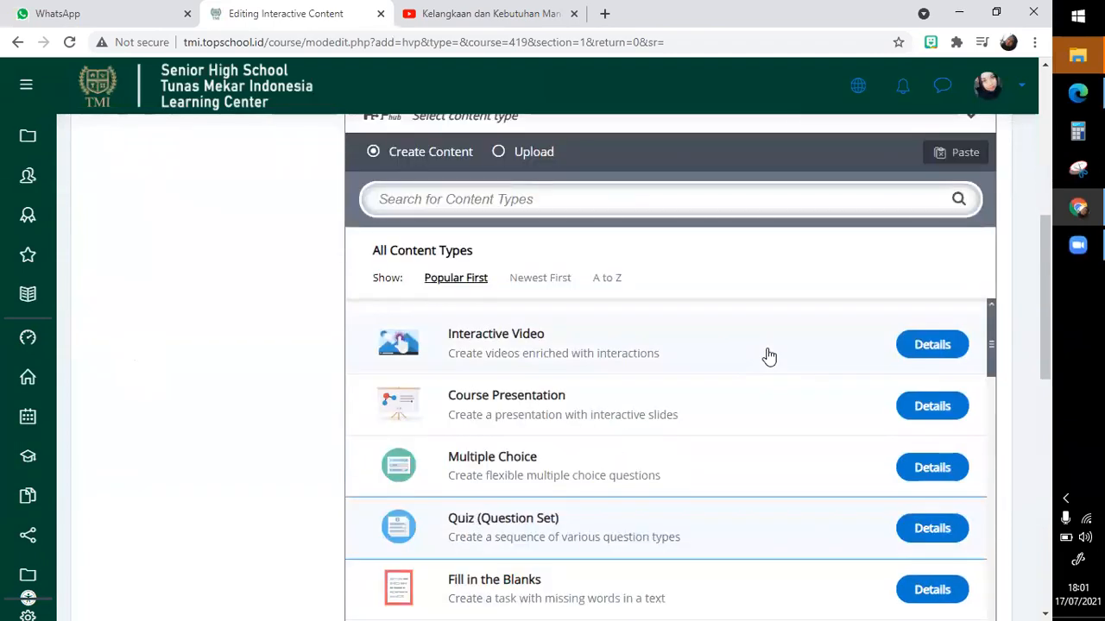
click(934, 347)
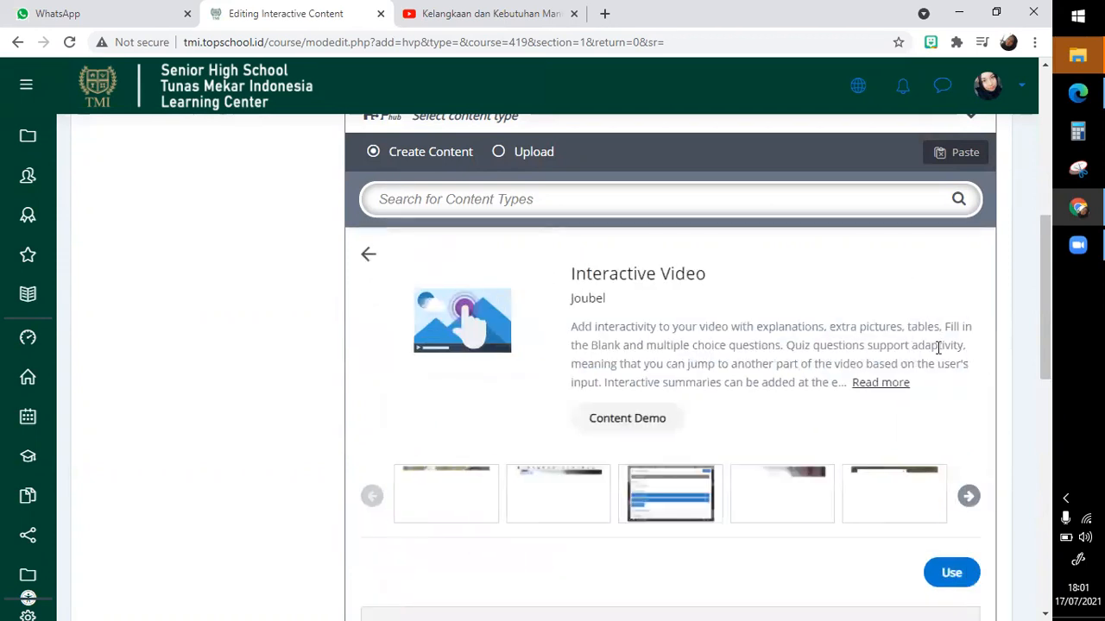
scroll(938, 347, down, 2)
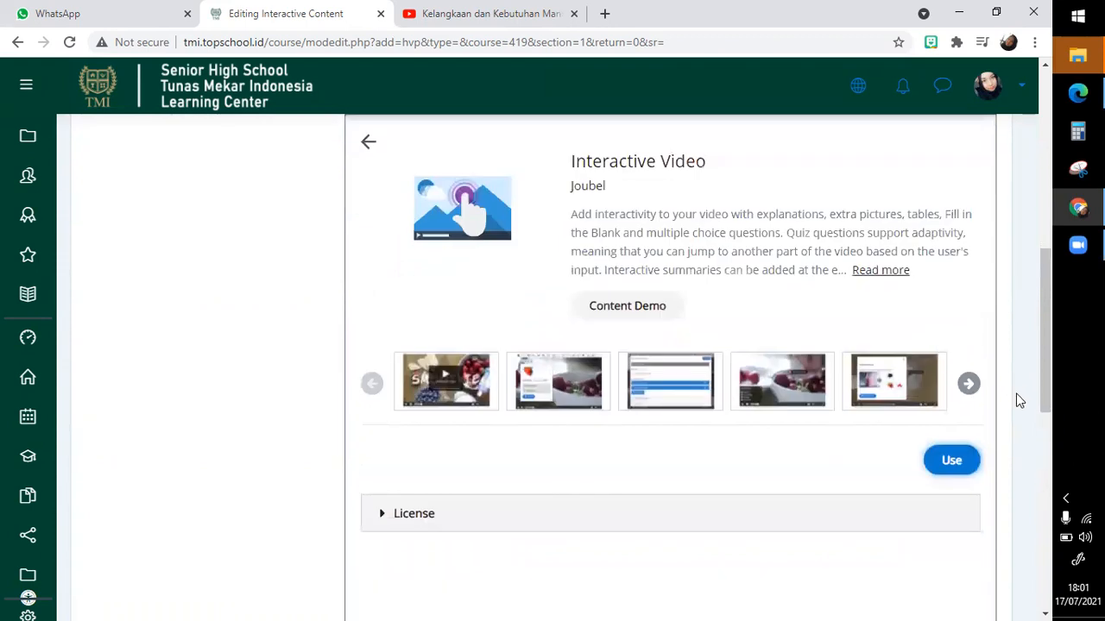
click(953, 473)
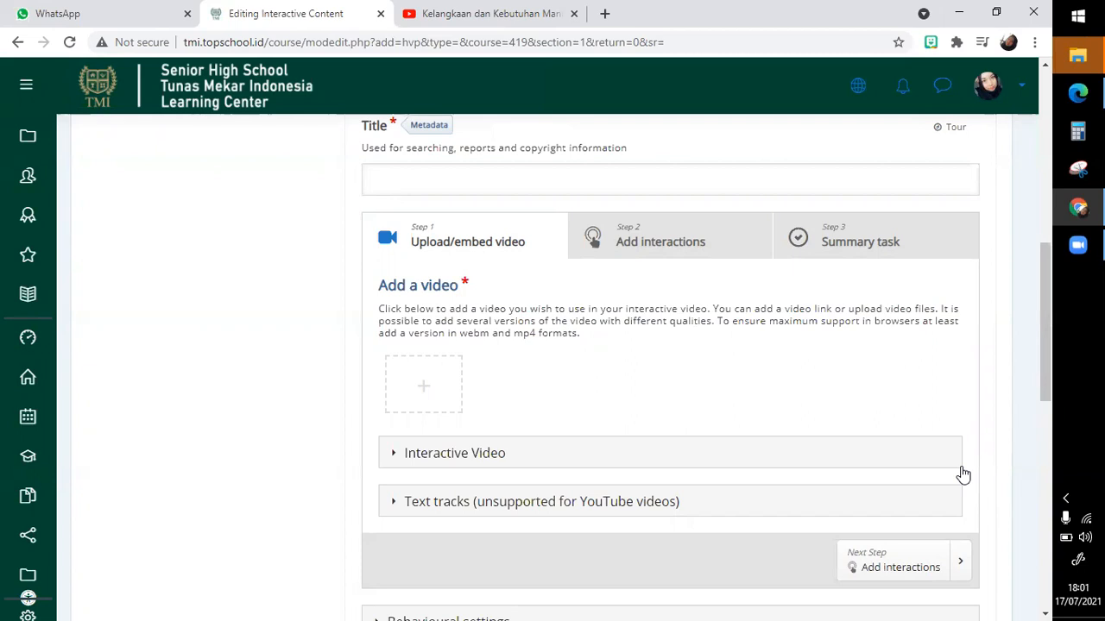
- Open the dialog for adding a video to the activity, and close the share window on the YouTube page
click(424, 386)
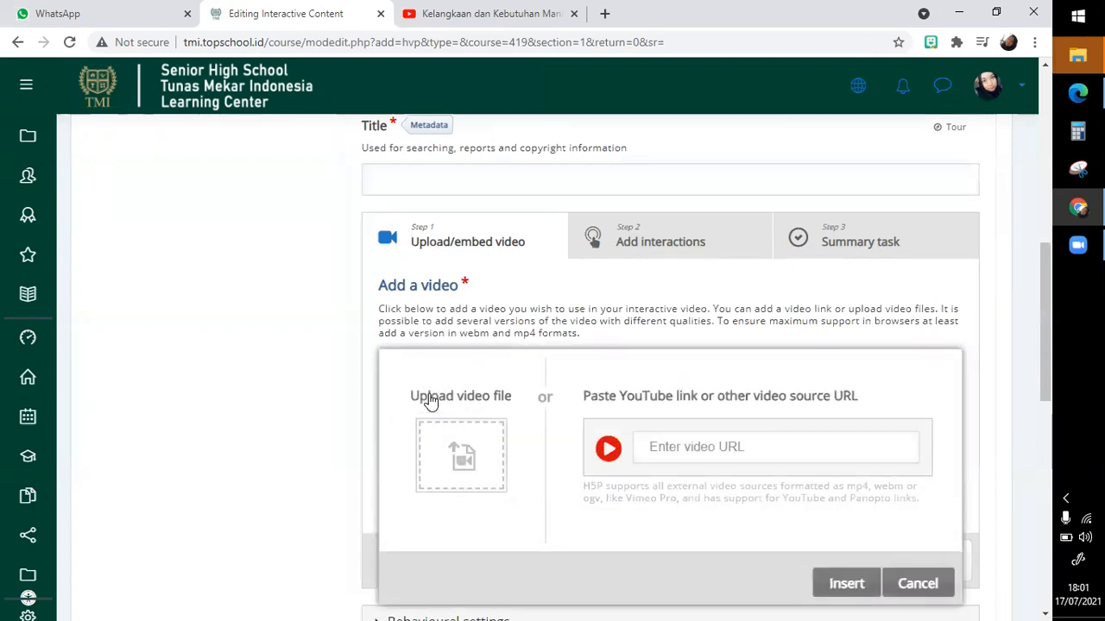
click(463, 11)
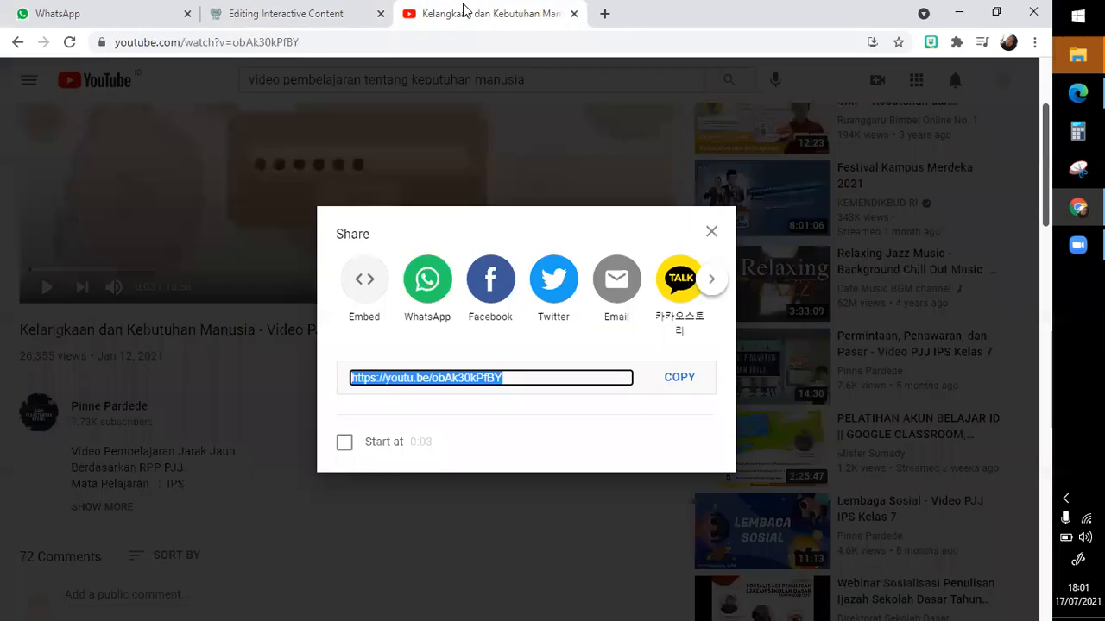
click(708, 232)
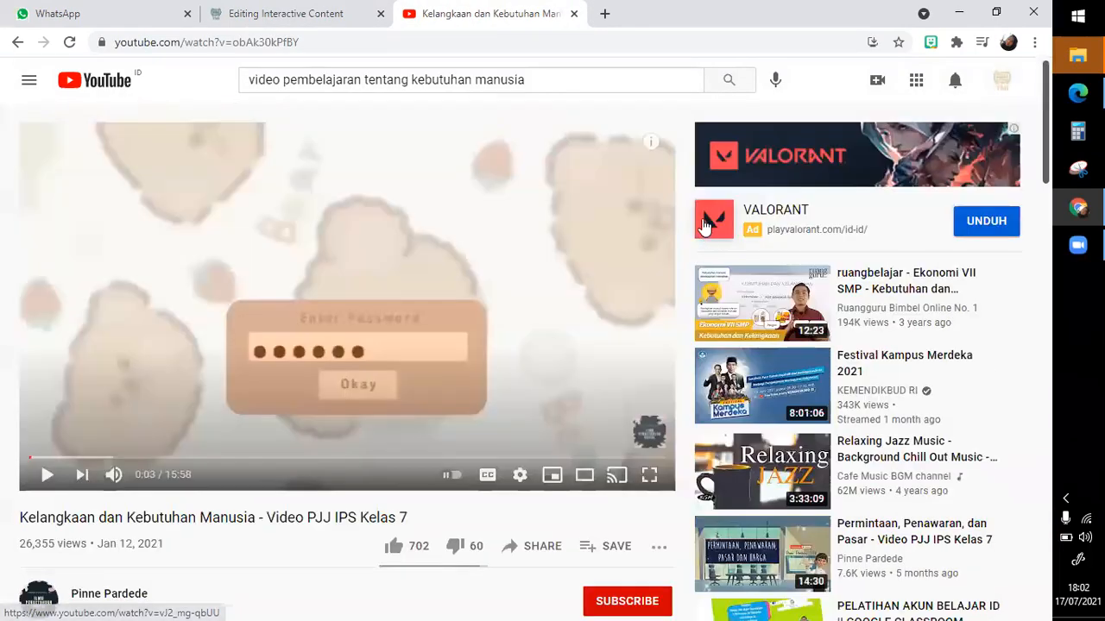
- Search YouTube for "edukator virtual" and open the Edukator Virtual channel
drag(595, 69, 181, 89)
text(edukator)
text( v)
text(tual)
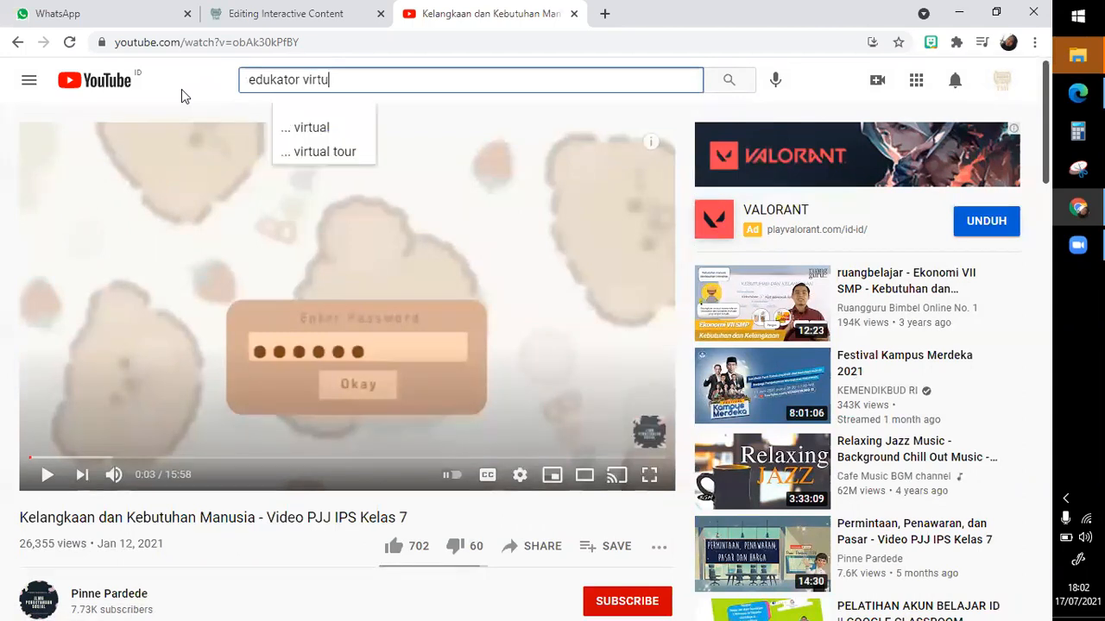
key(Return)
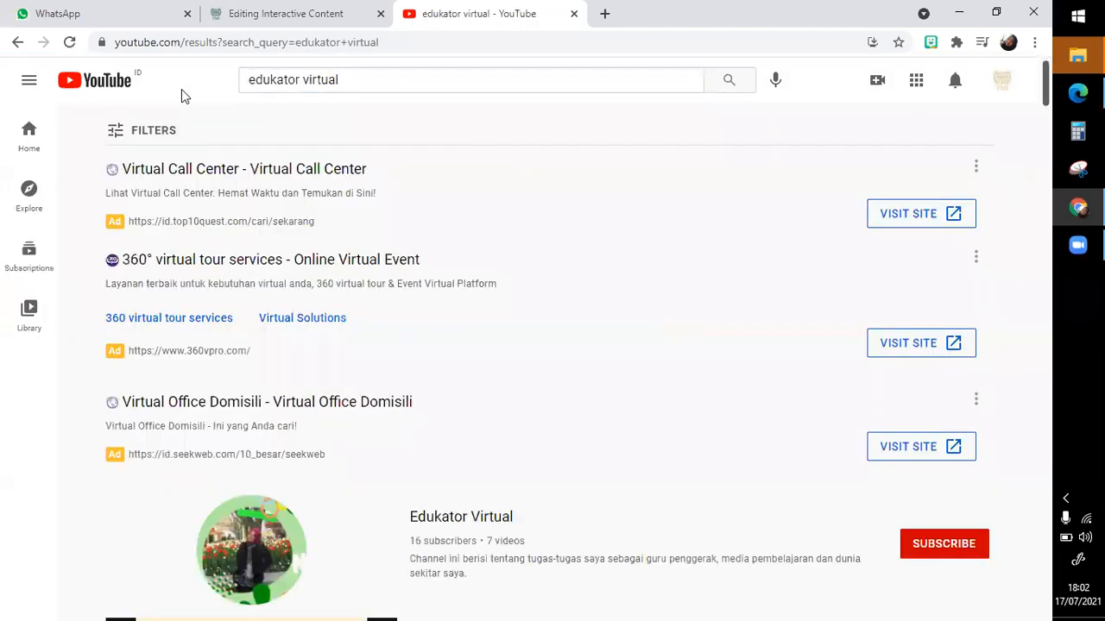
scroll(181, 89, down, 3)
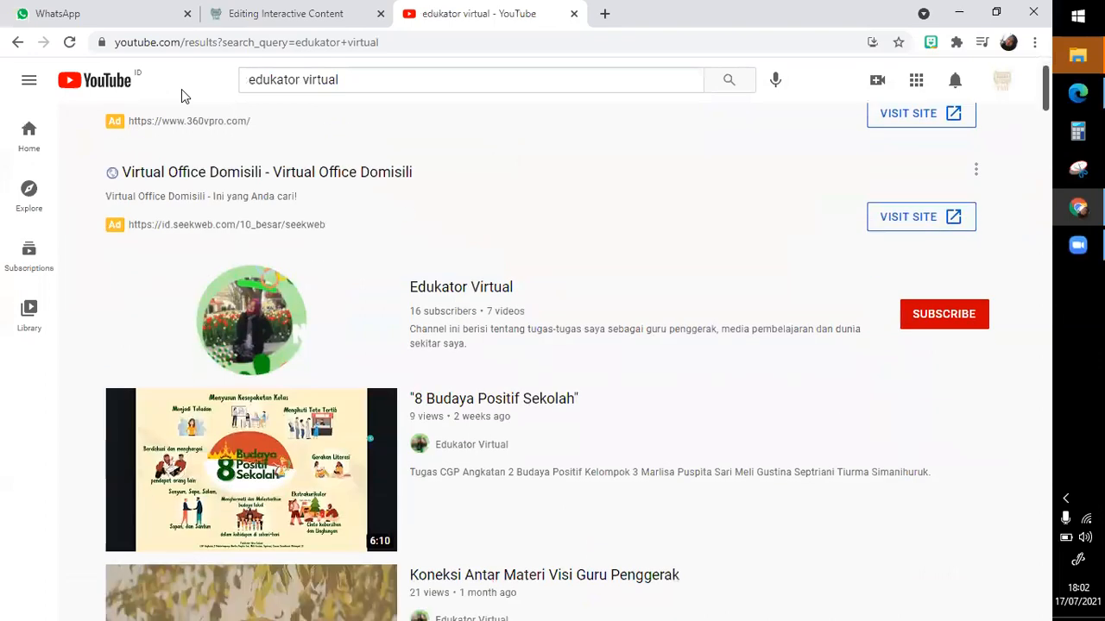
click(458, 290)
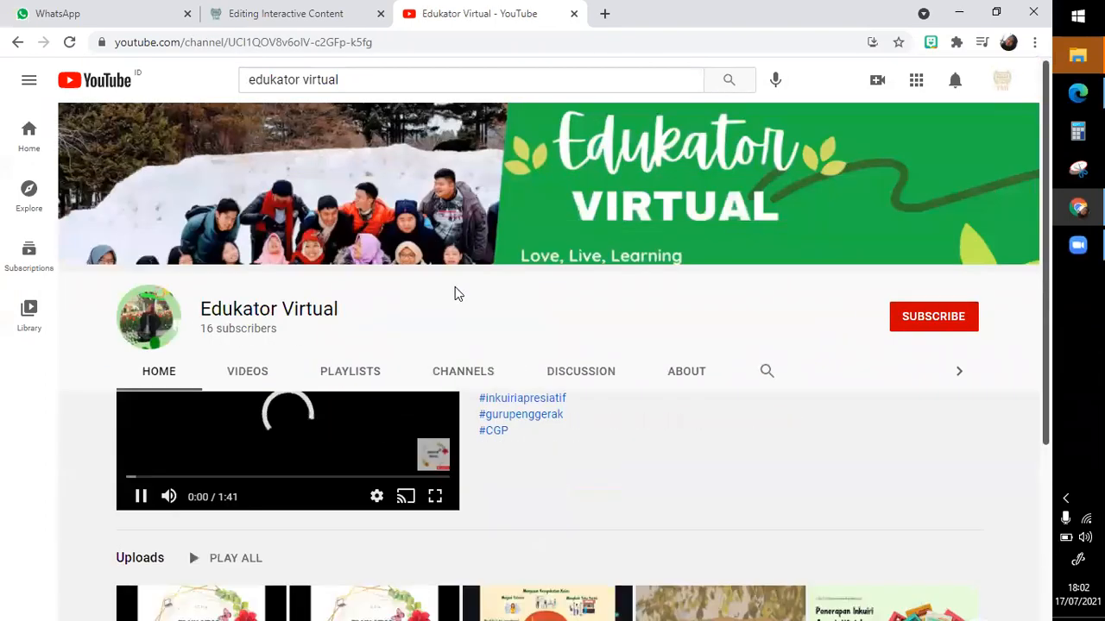
- Open the channel's video "8 Budaya Positif Sekolah" and copy its share link
scroll(455, 293, down, 3)
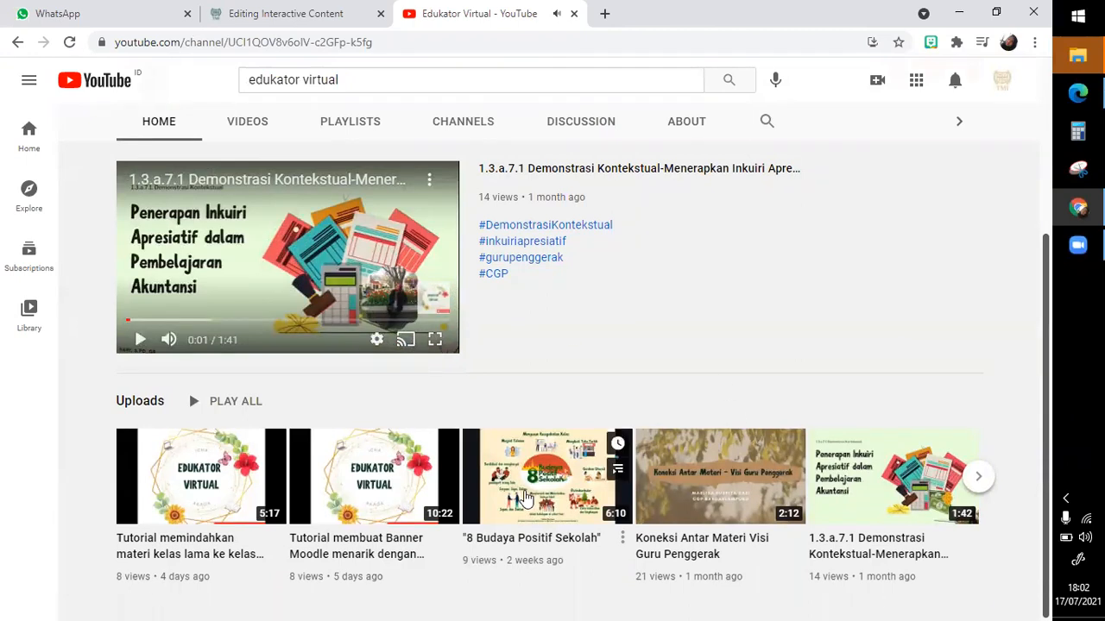
click(528, 477)
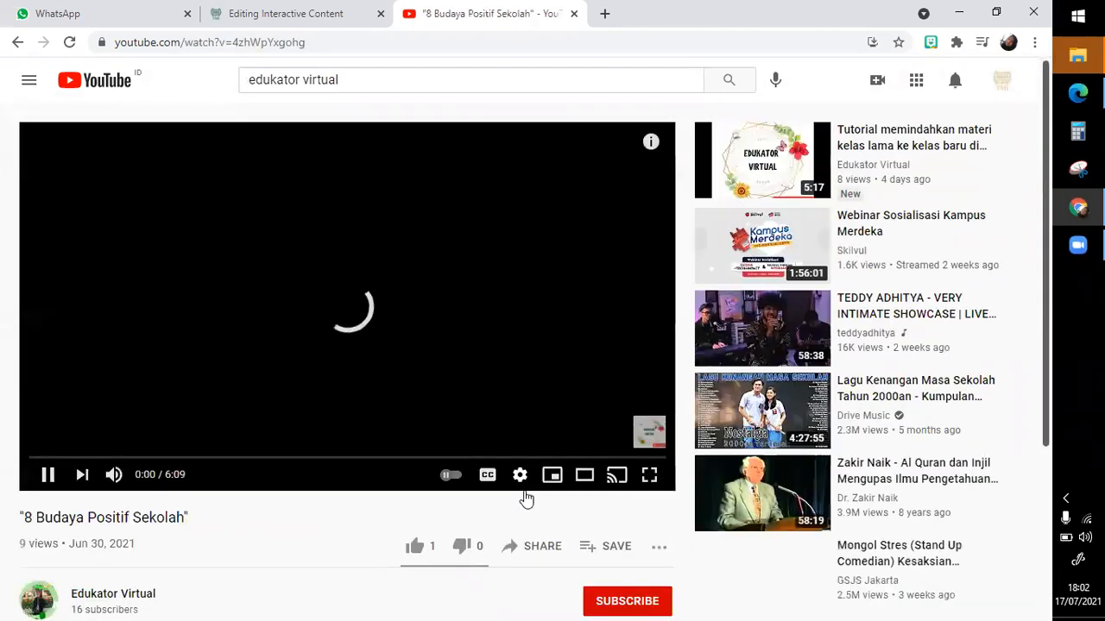
scroll(432, 483, down, 3)
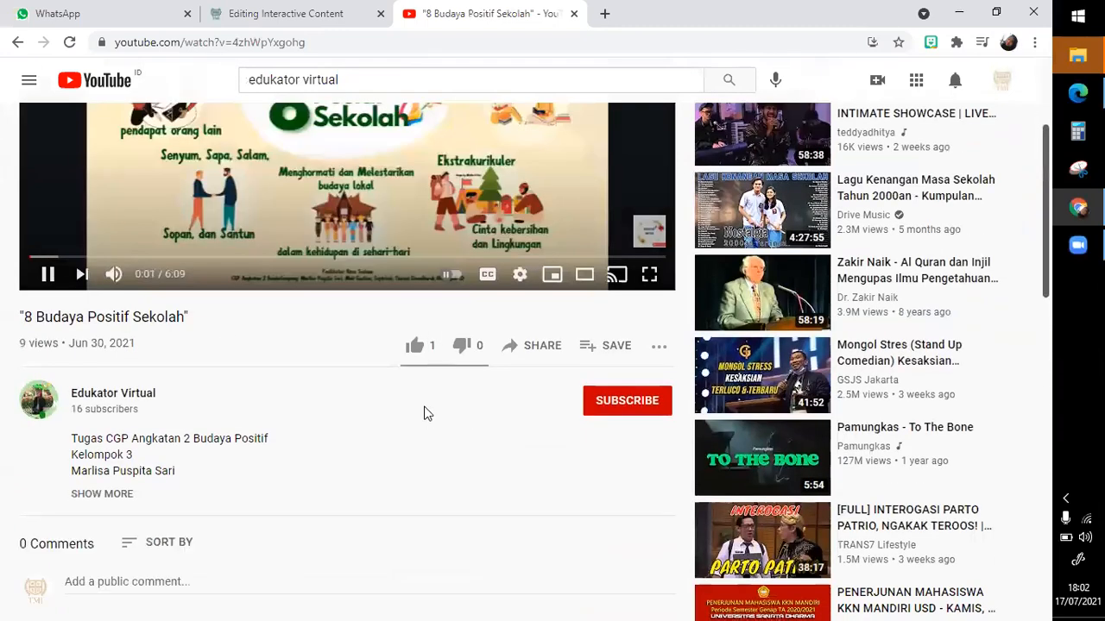
scroll(423, 411, down, 1)
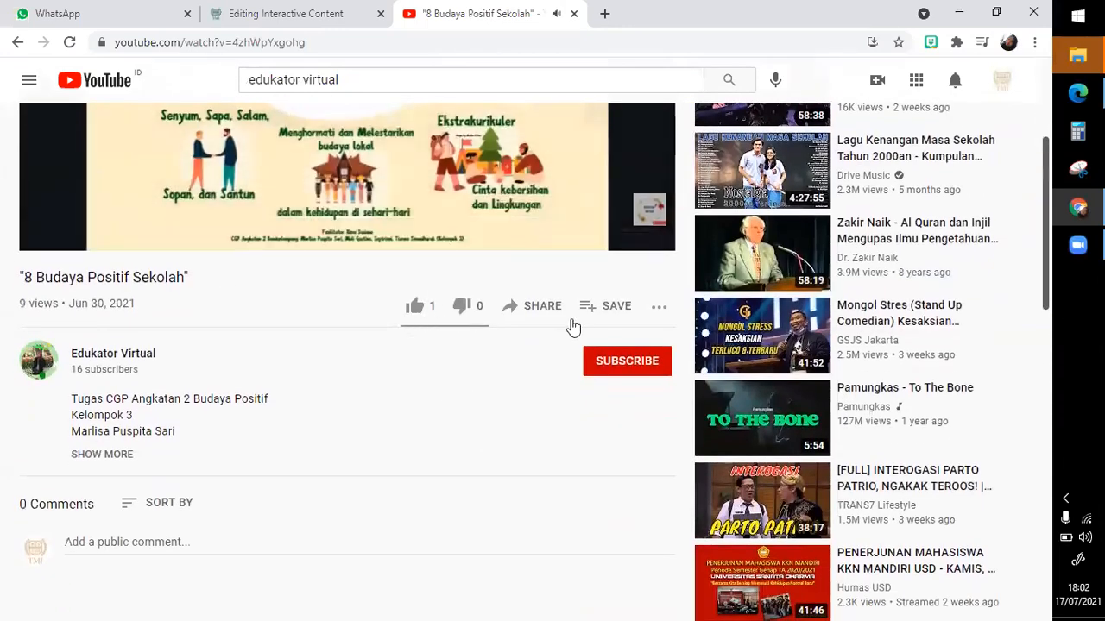
click(542, 311)
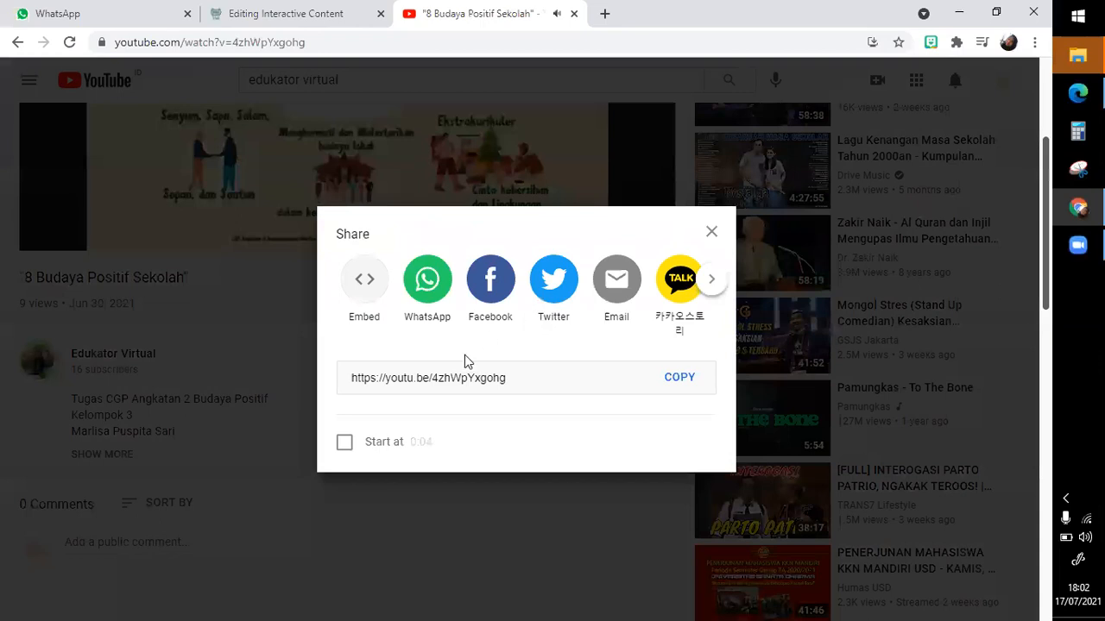
click(678, 377)
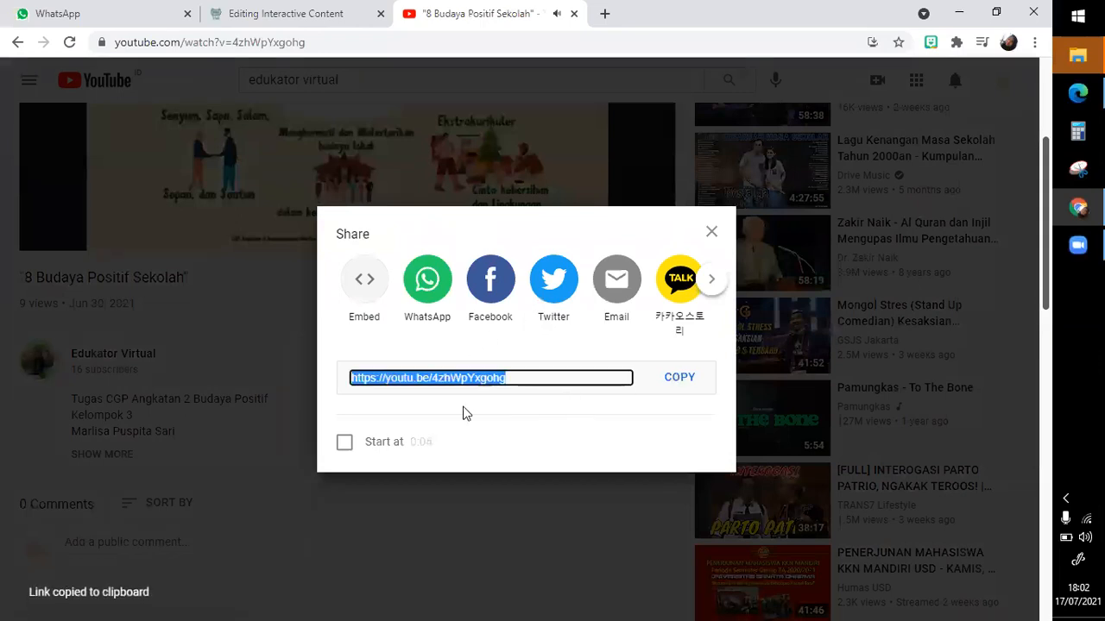
click(712, 231)
scroll(431, 197, up, 3)
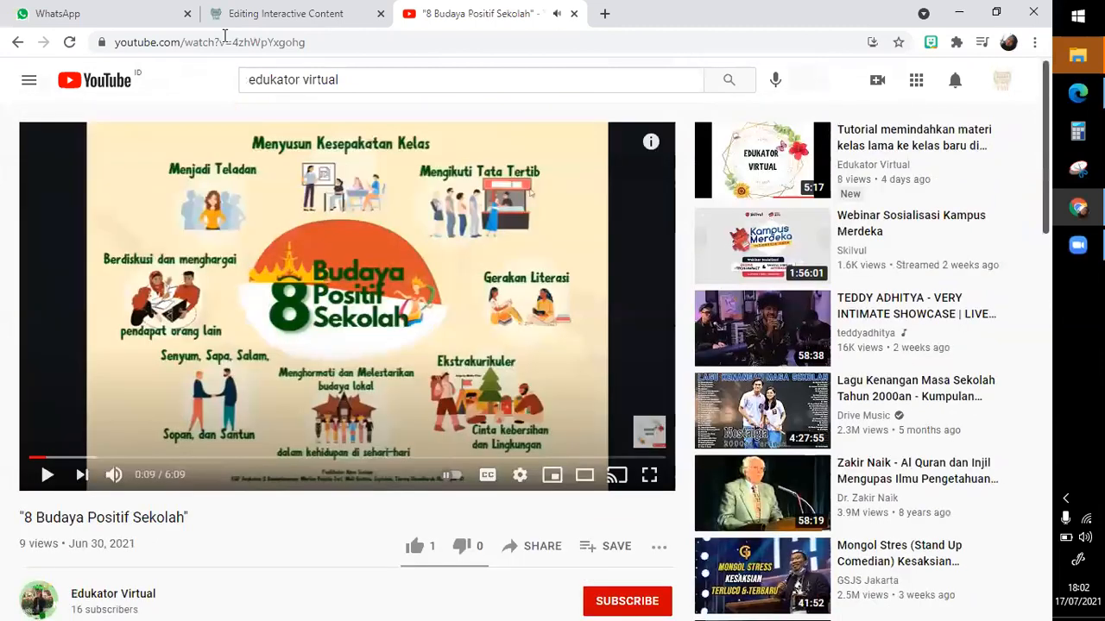
click(278, 26)
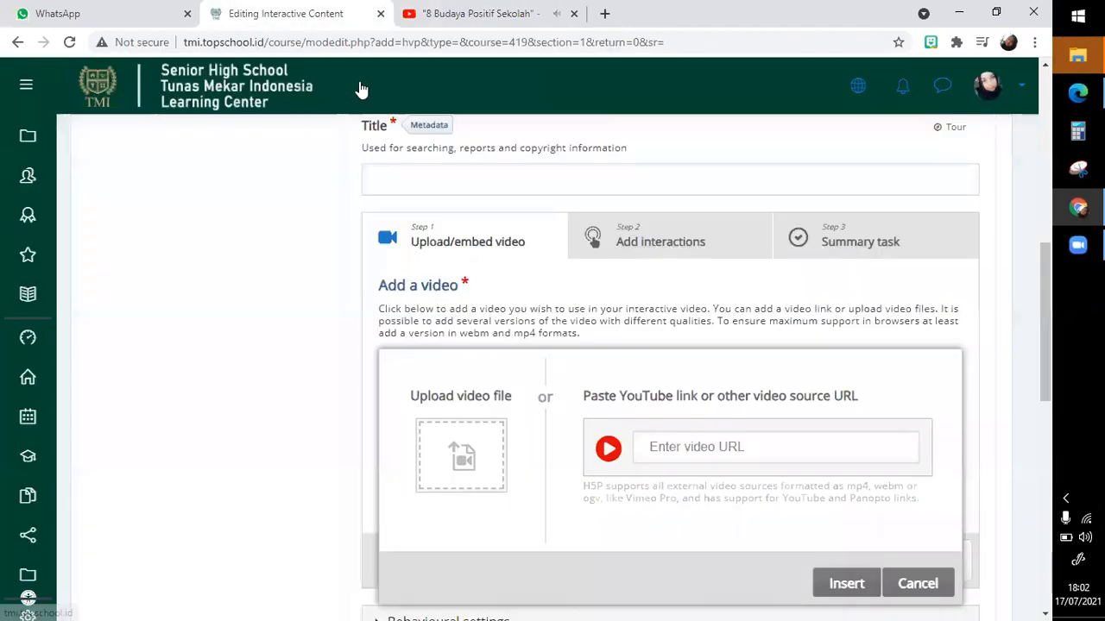
click(744, 445)
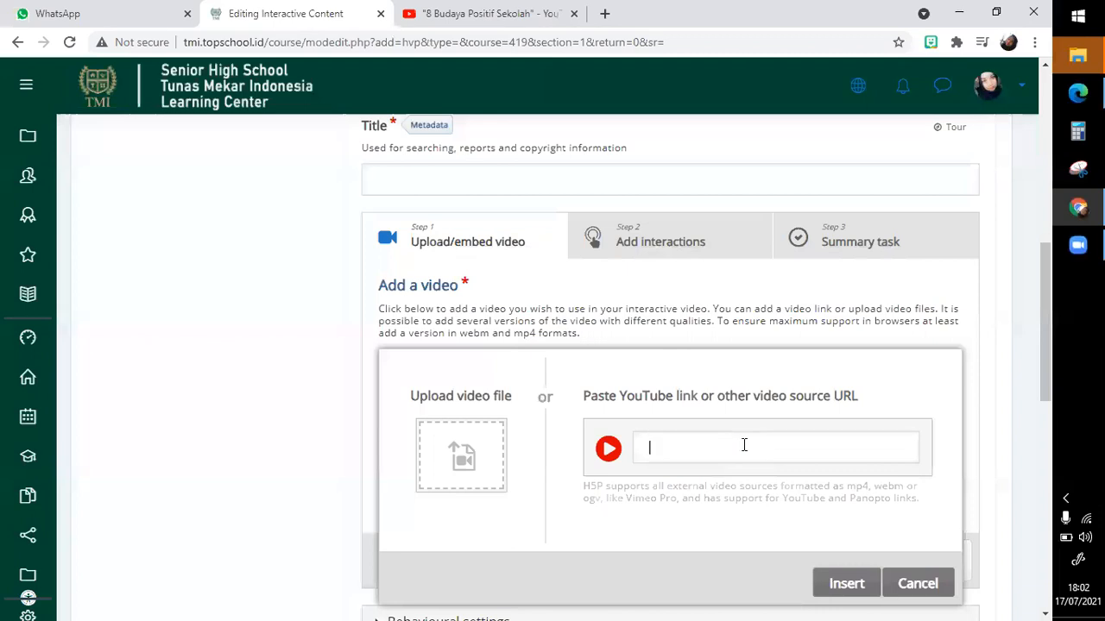
key(ctrl+v)
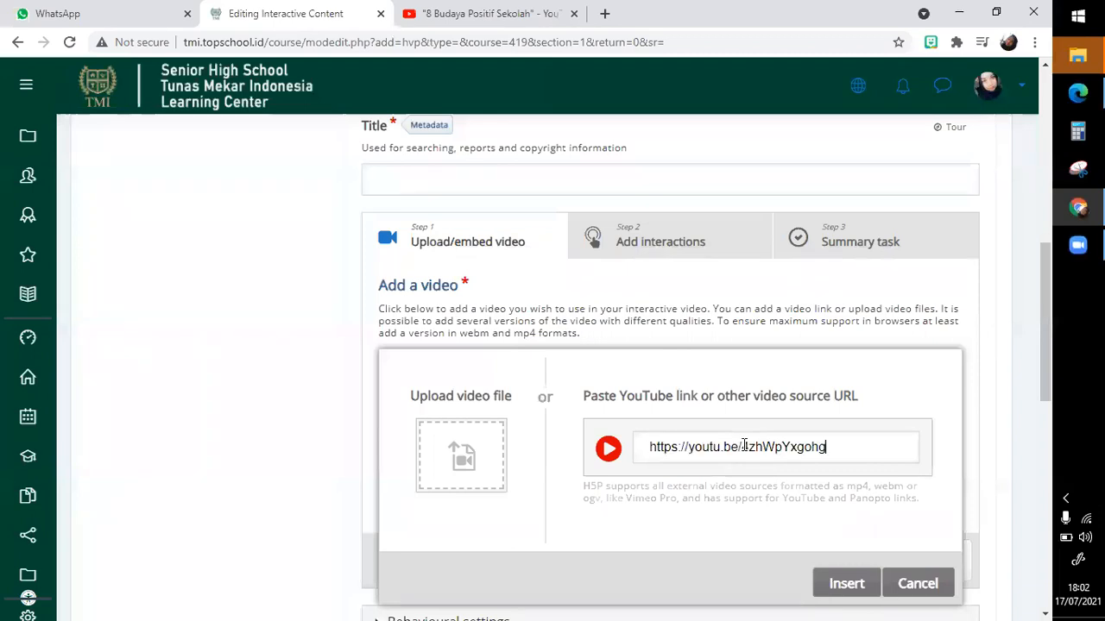
click(844, 584)
scroll(859, 590, down, 4)
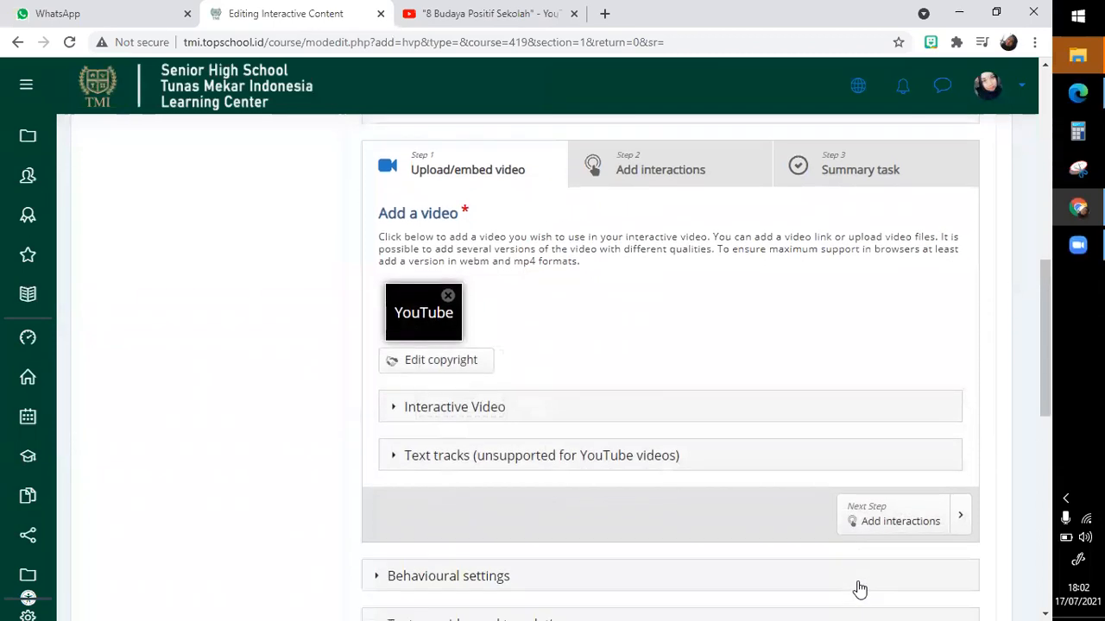
scroll(605, 326, up, 4)
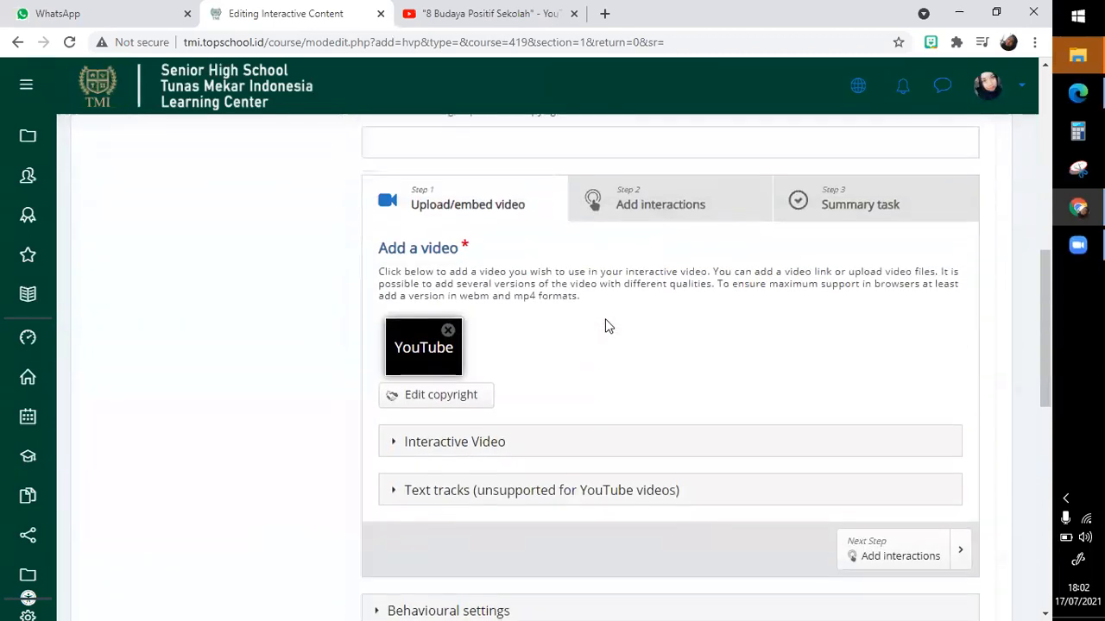
click(663, 244)
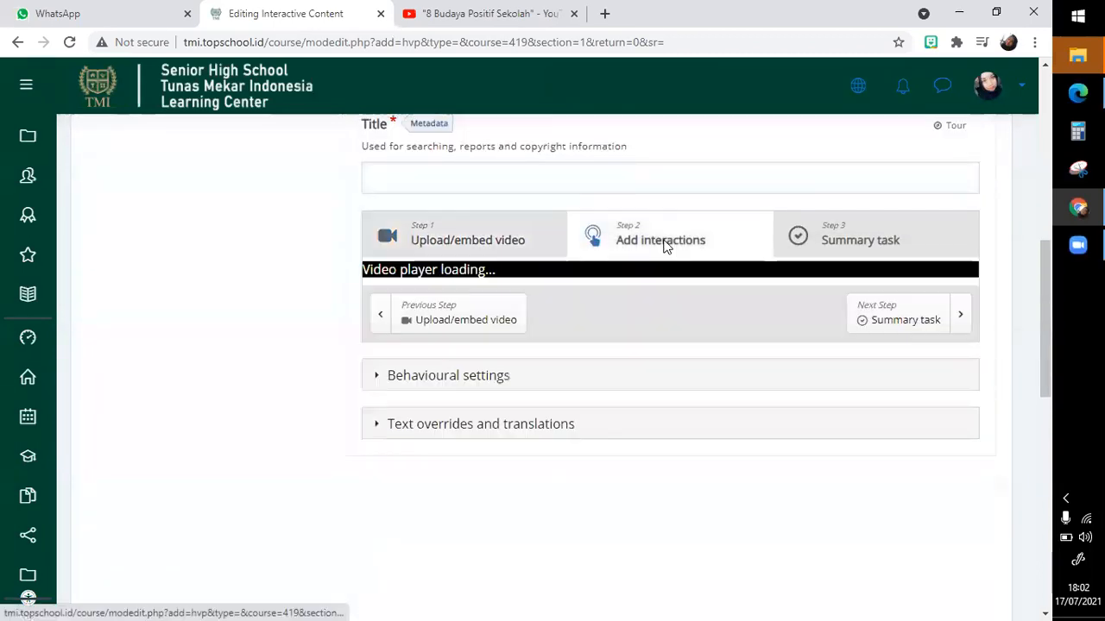
- Start a Multiple Choice interaction at the beginning of the video and review its display time, display style and title settings
scroll(666, 246, down, 1)
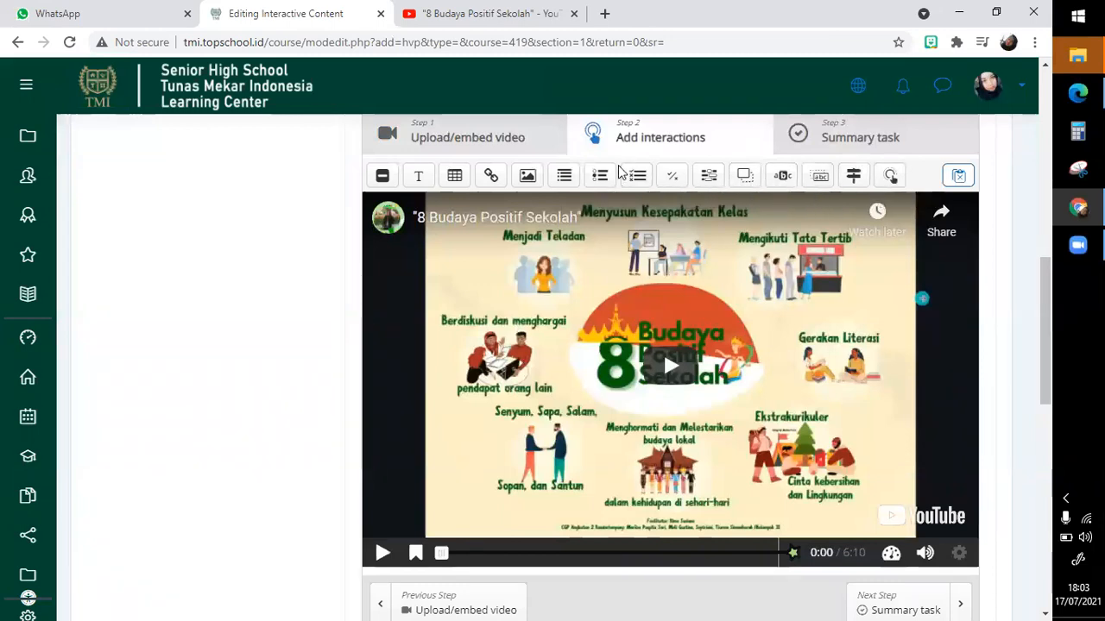
click(643, 183)
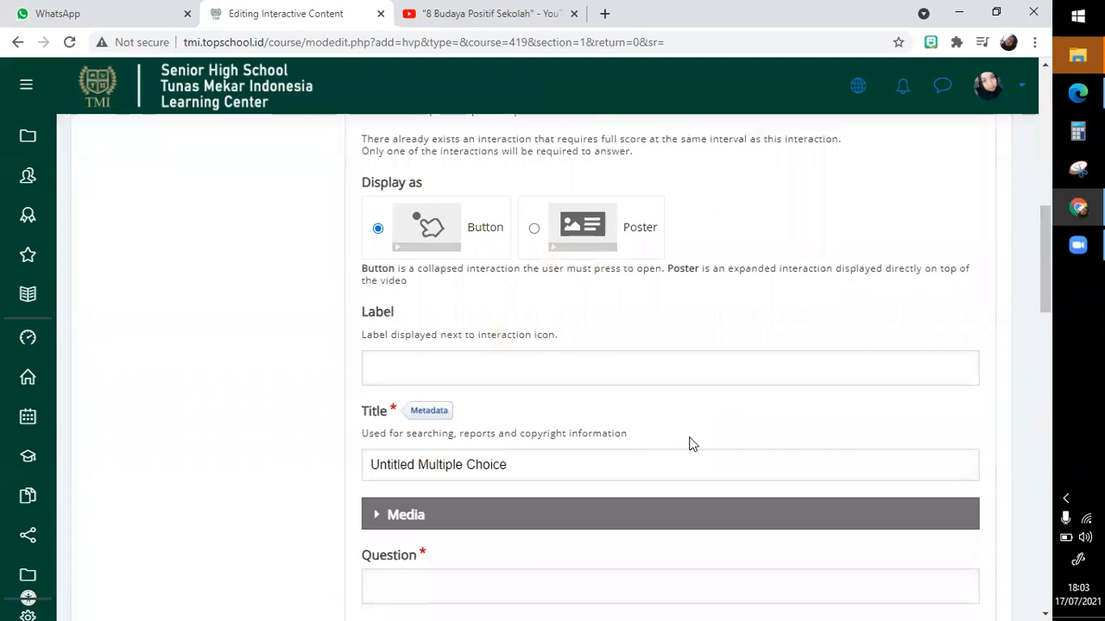
scroll(691, 445, up, 2)
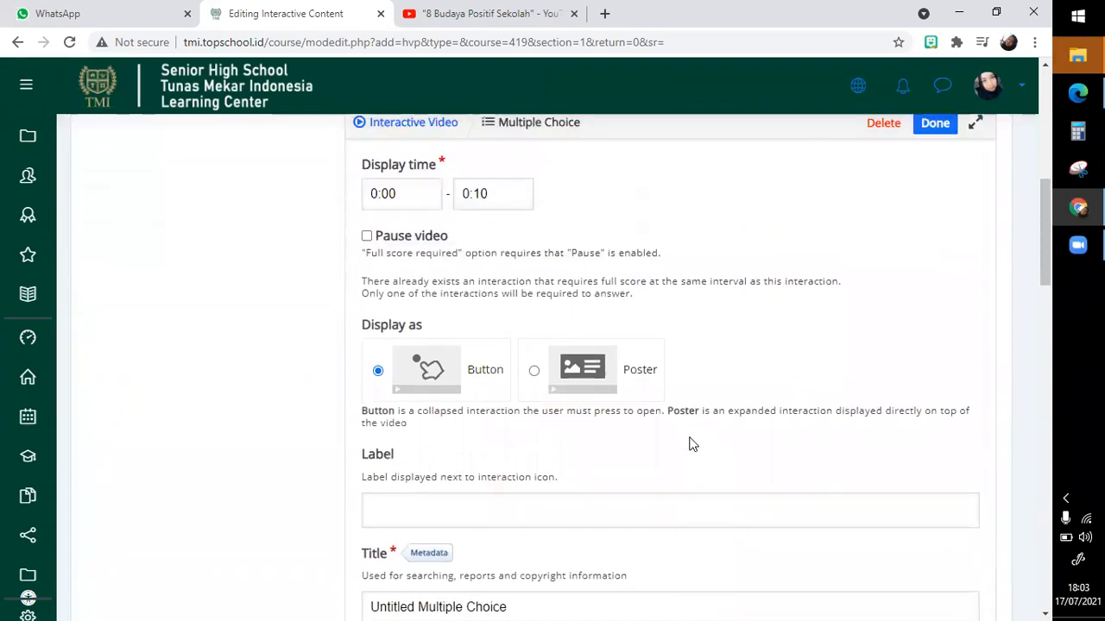
scroll(494, 322, up, 2)
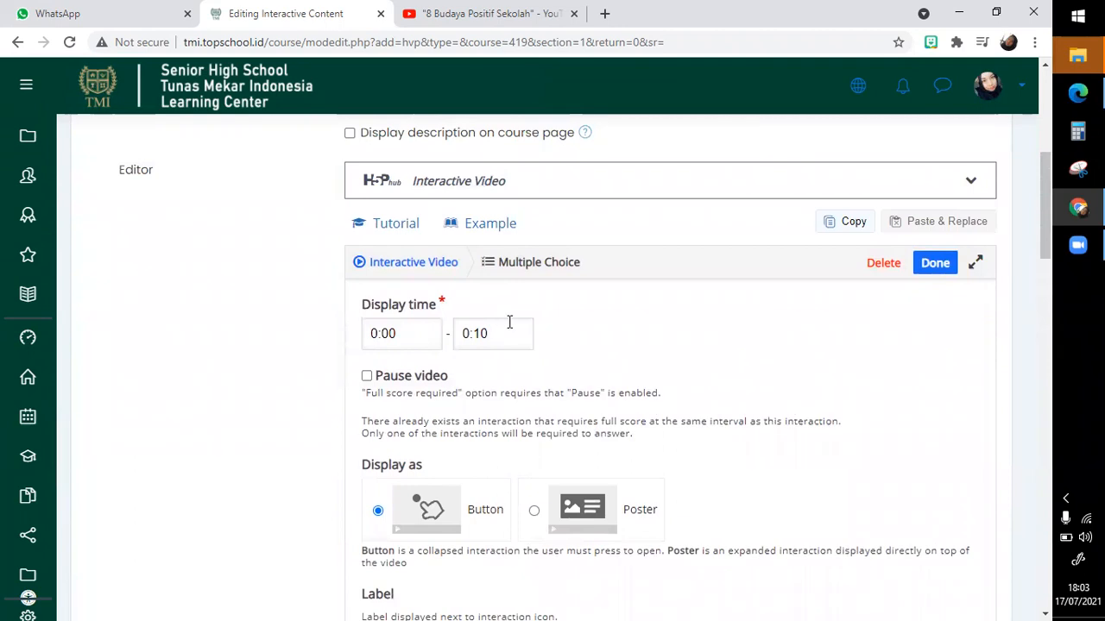
scroll(509, 322, down, 1)
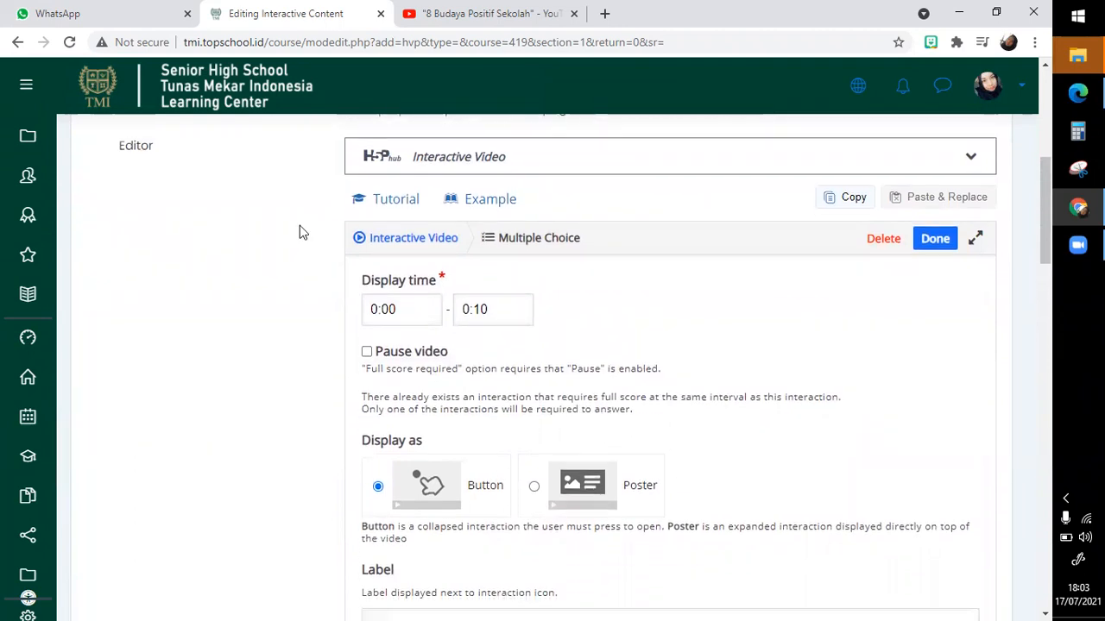
scroll(561, 293, down, 3)
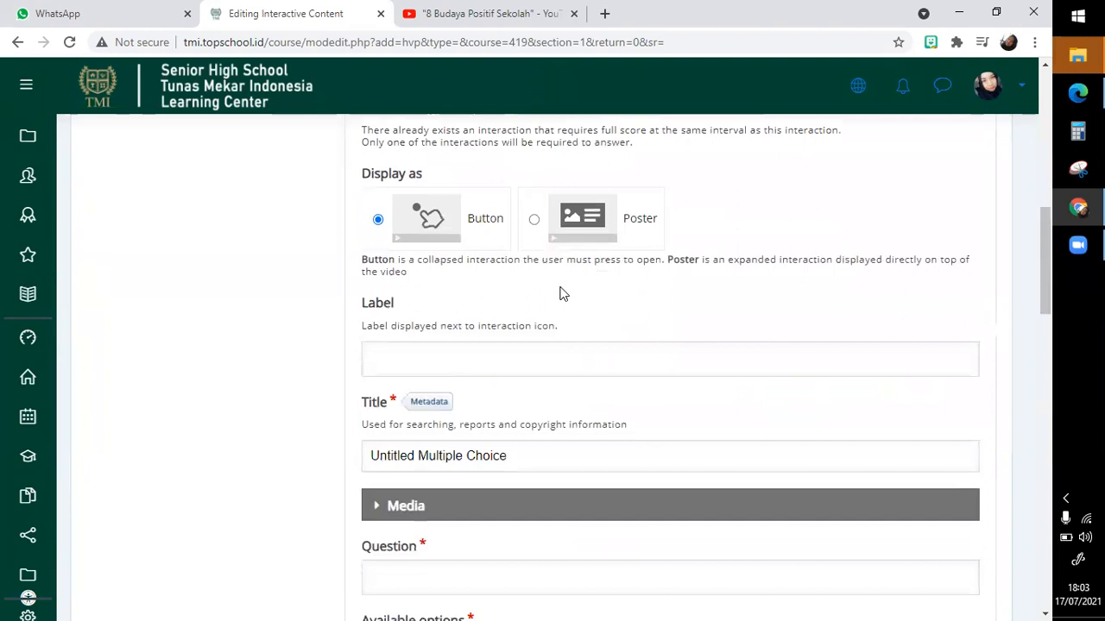
scroll(559, 293, up, 10)
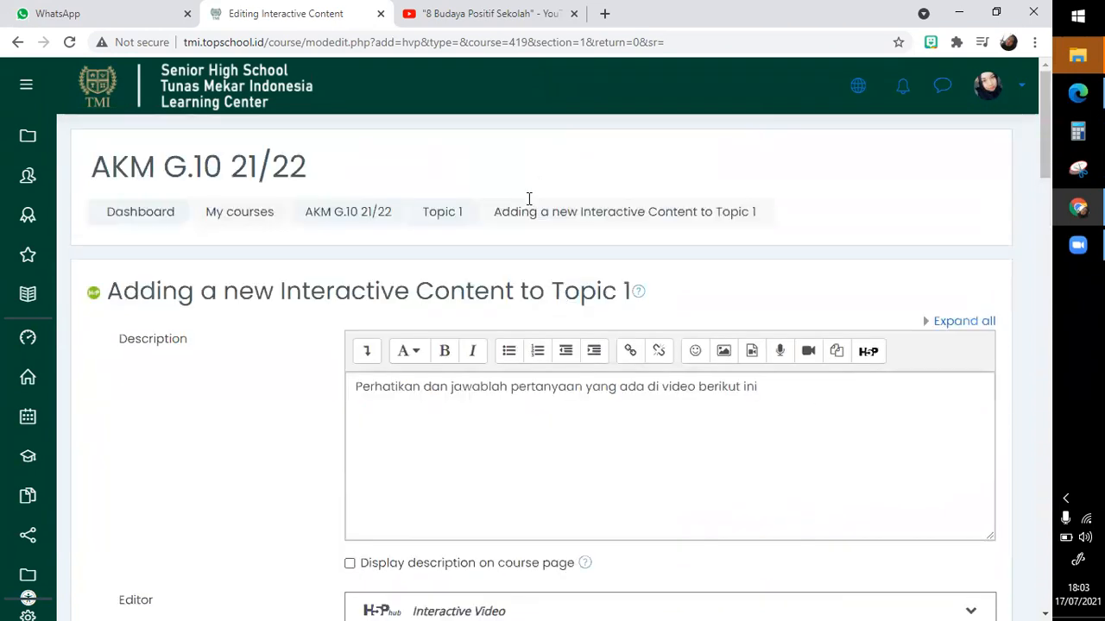
scroll(531, 186, down, 1)
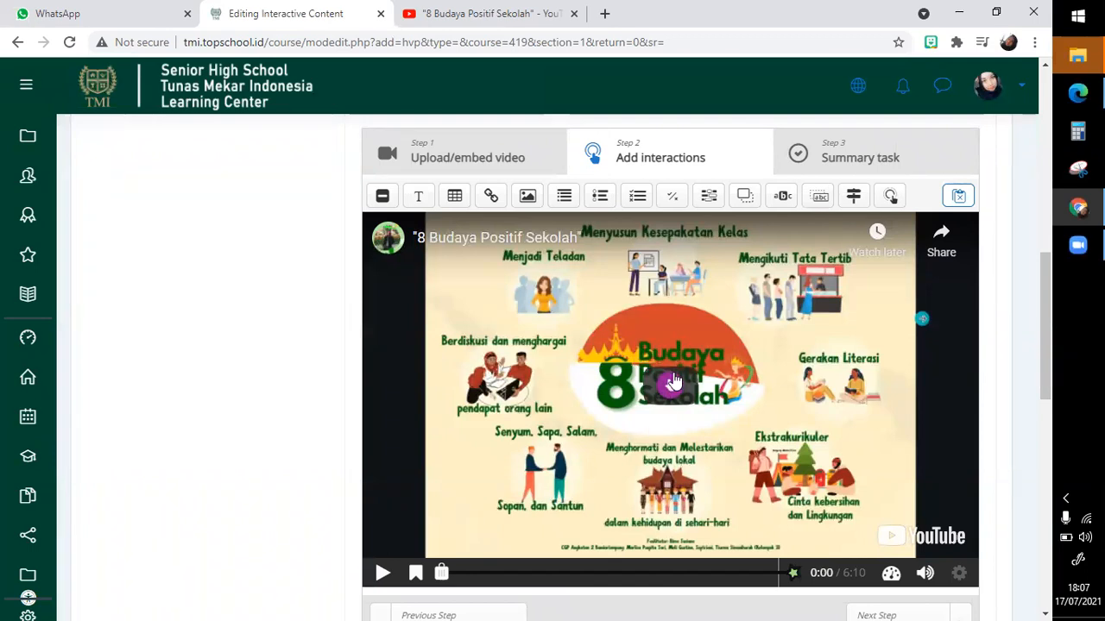
- Move the interaction button to the upper-left part of the video image and delete the interaction
mouse_move(672, 387)
mouse_down()
mouse_move(561, 399)
mouse_move(485, 309)
mouse_move(459, 307)
mouse_up()
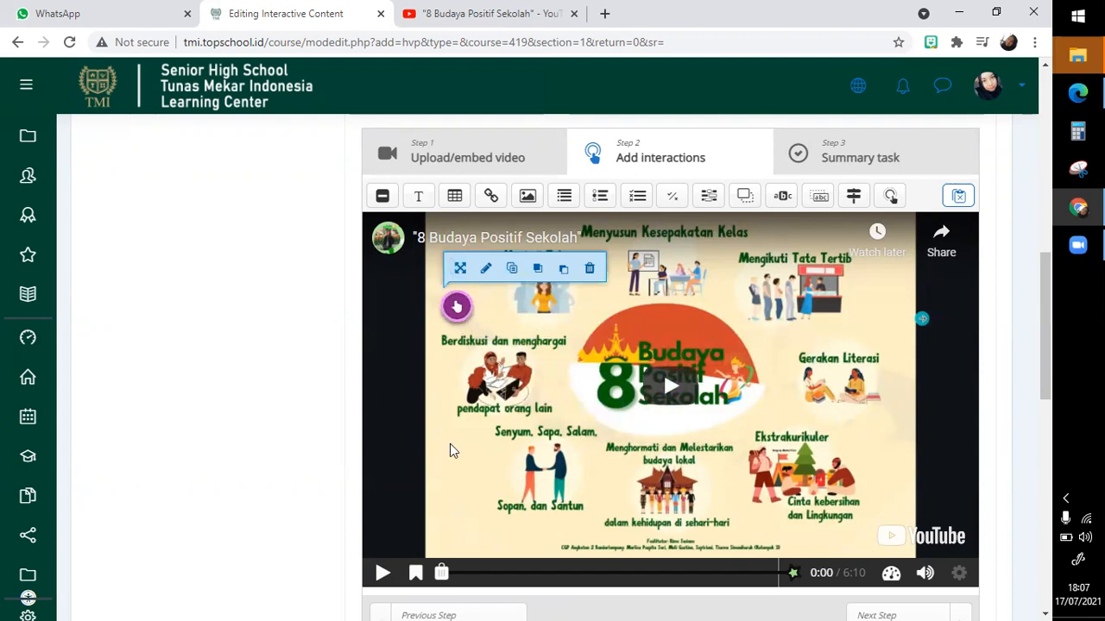
click(590, 270)
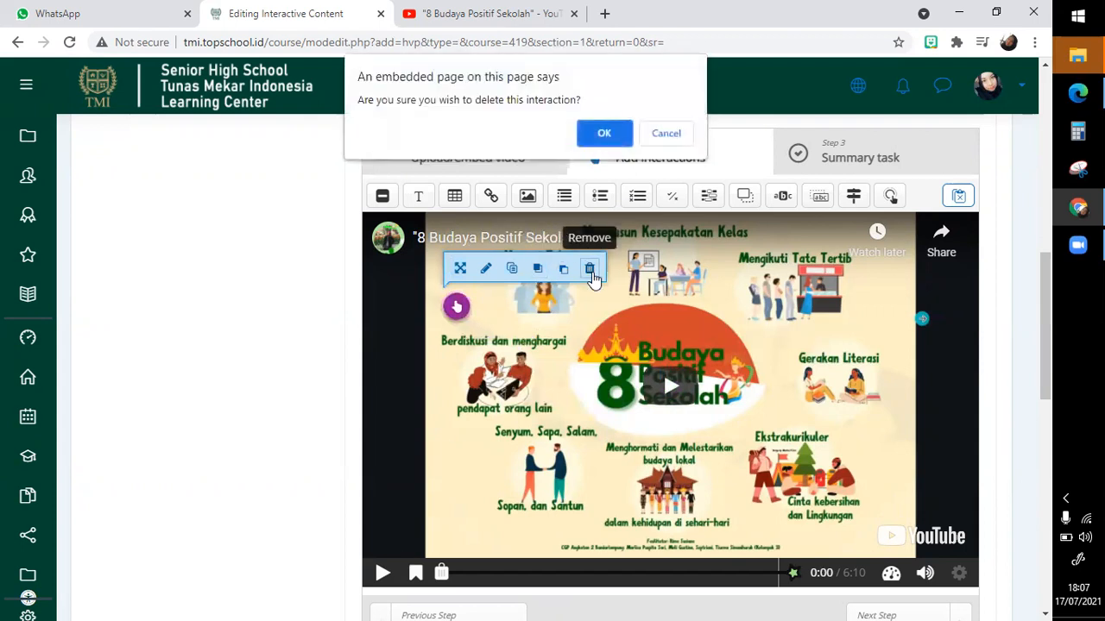
click(605, 134)
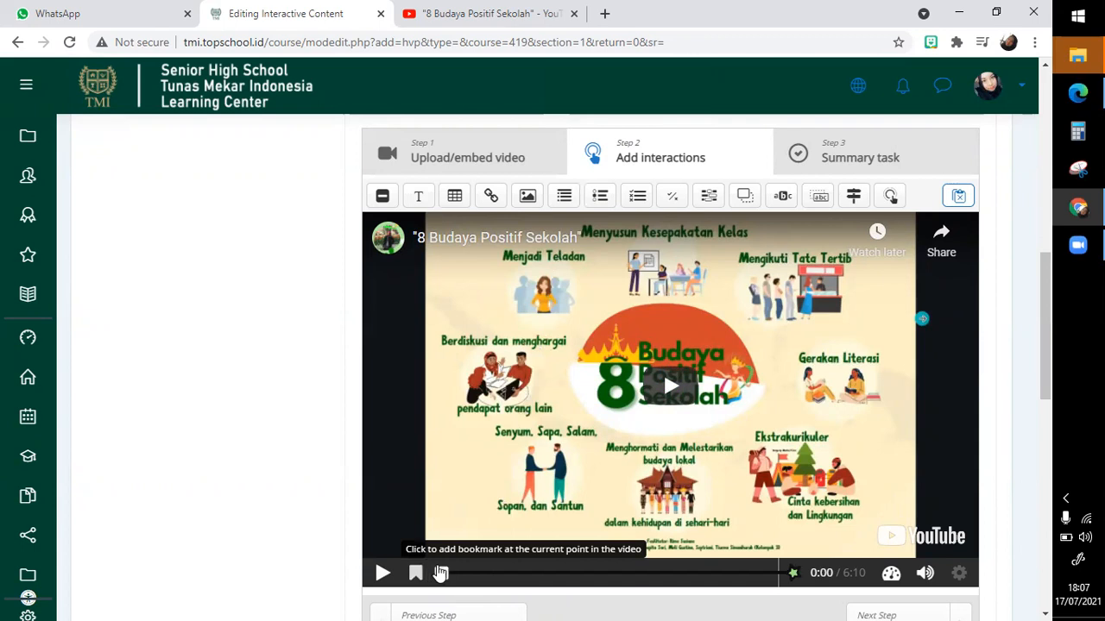
- Play the embedded video in the interaction editor and try to skip ahead from its beginning
click(441, 578)
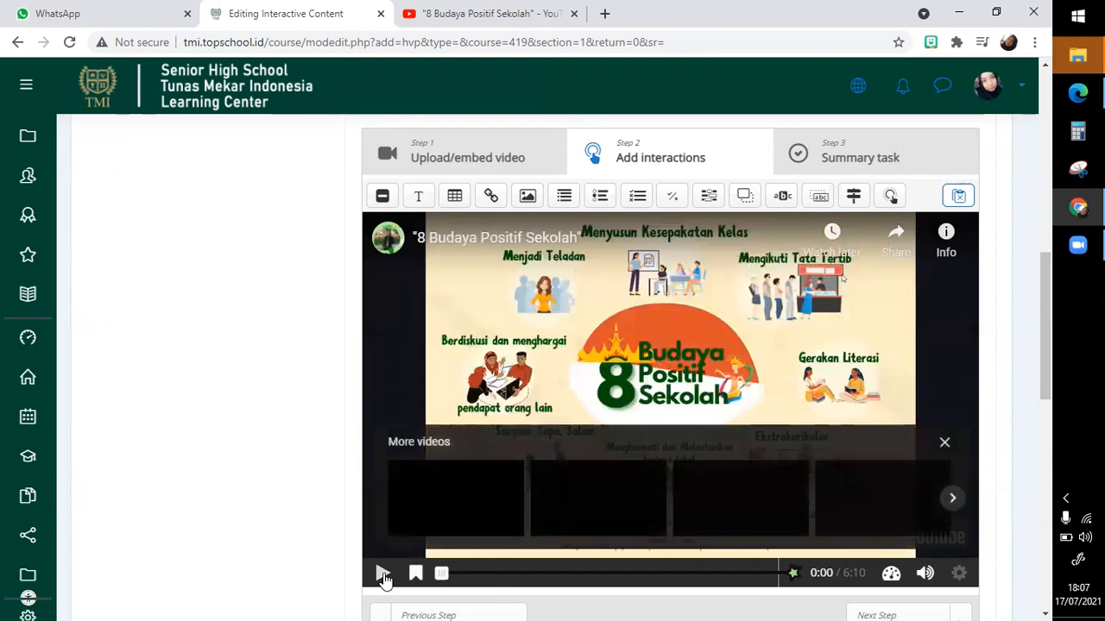
click(382, 574)
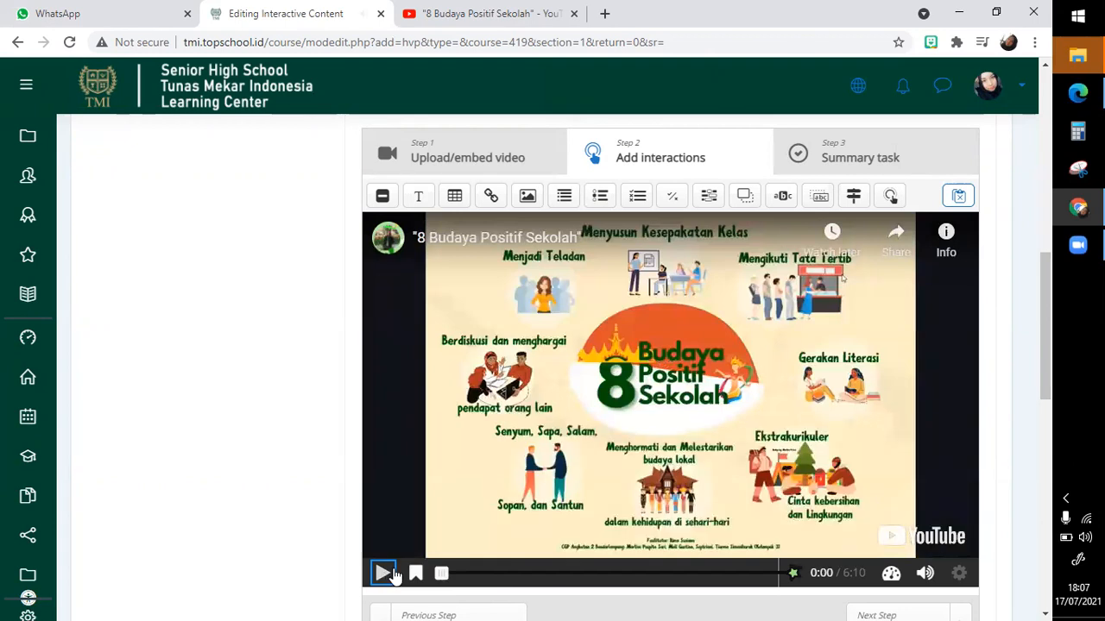
click(459, 579)
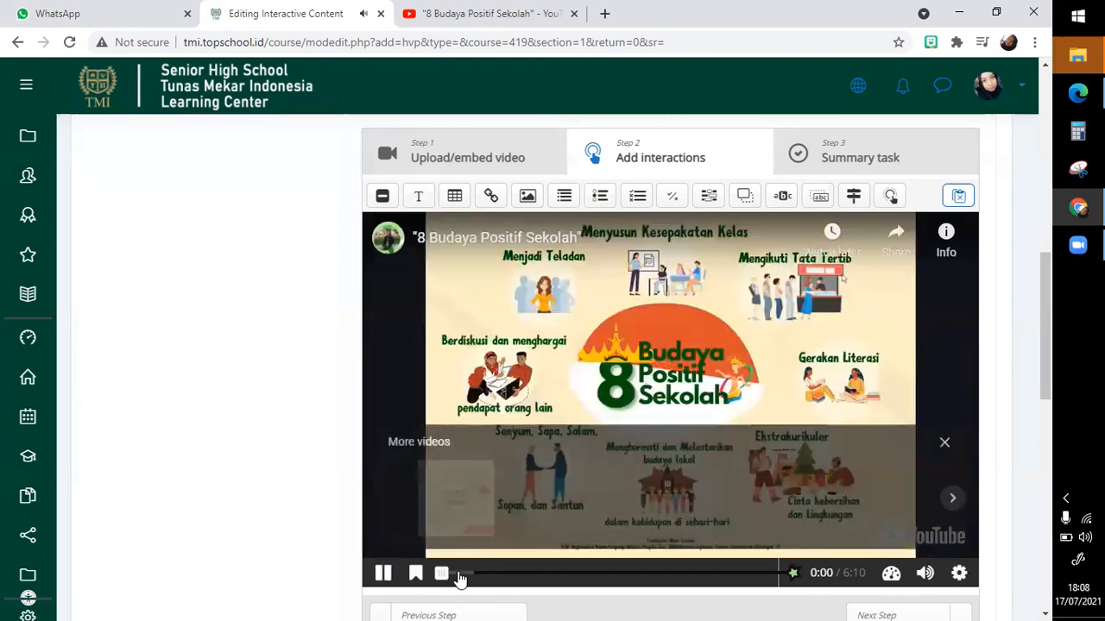
click(386, 576)
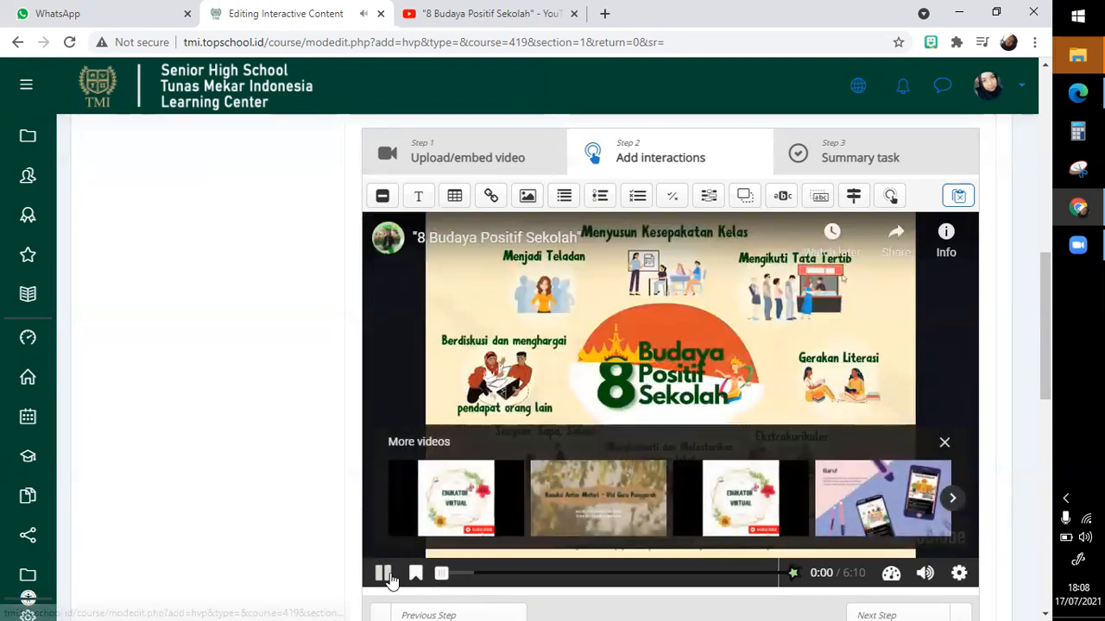
click(459, 579)
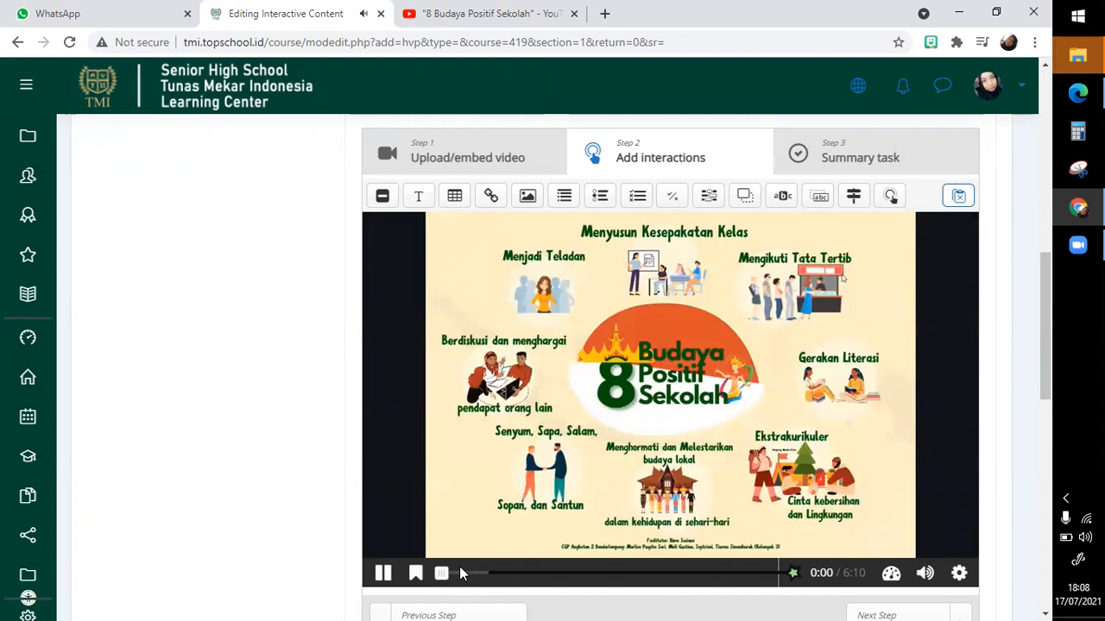
scroll(459, 573, down, 1)
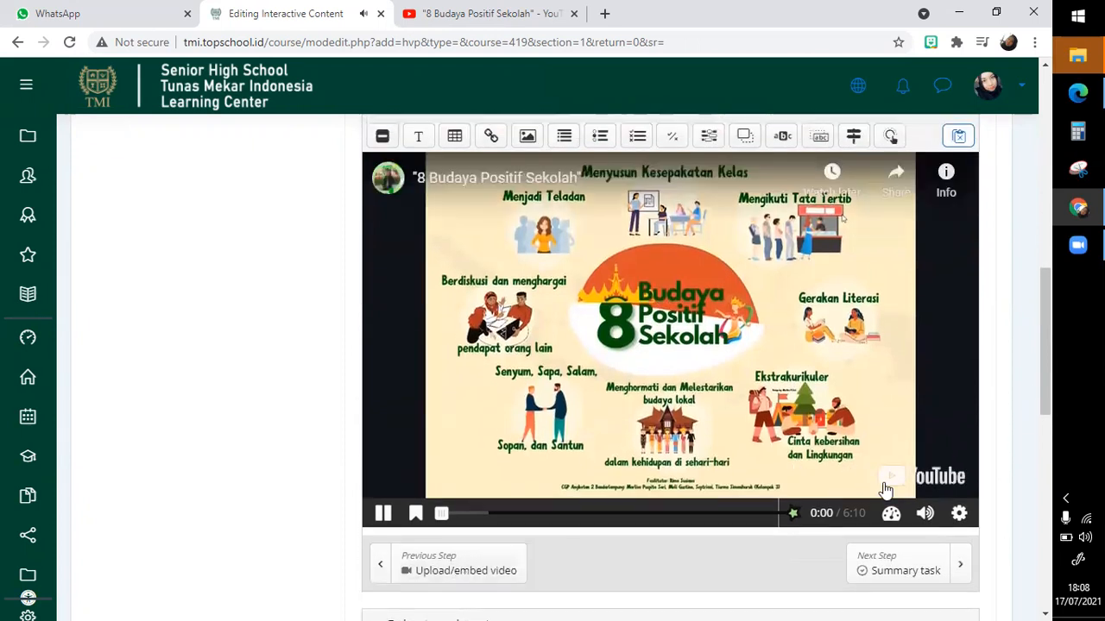
- Mute the embedded video and try again to move its playback position forward
click(927, 518)
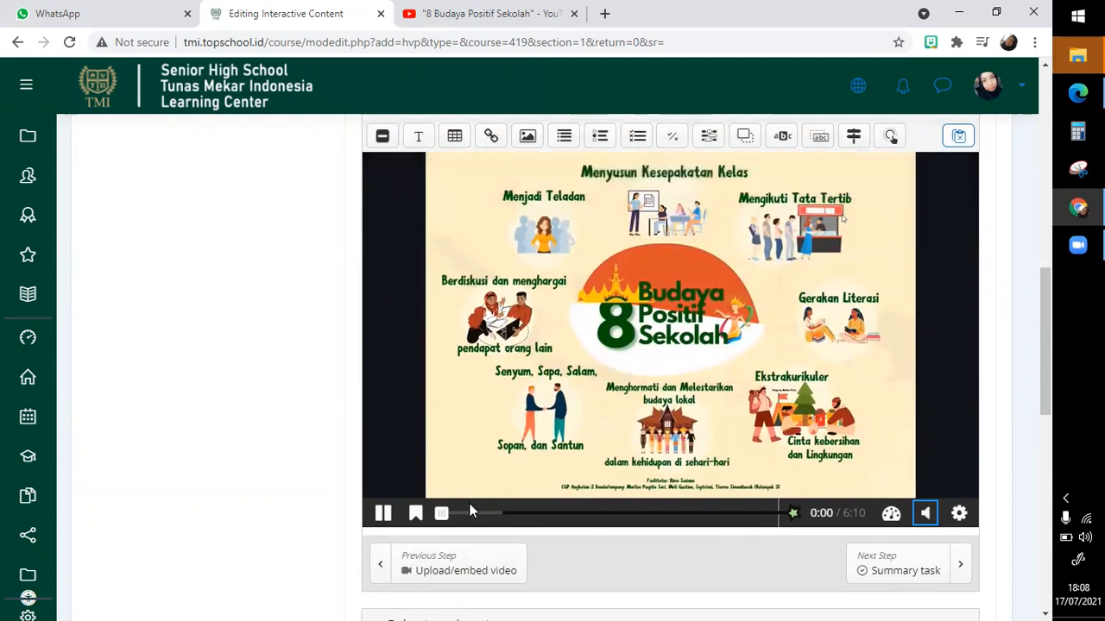
scroll(473, 519, up, 1)
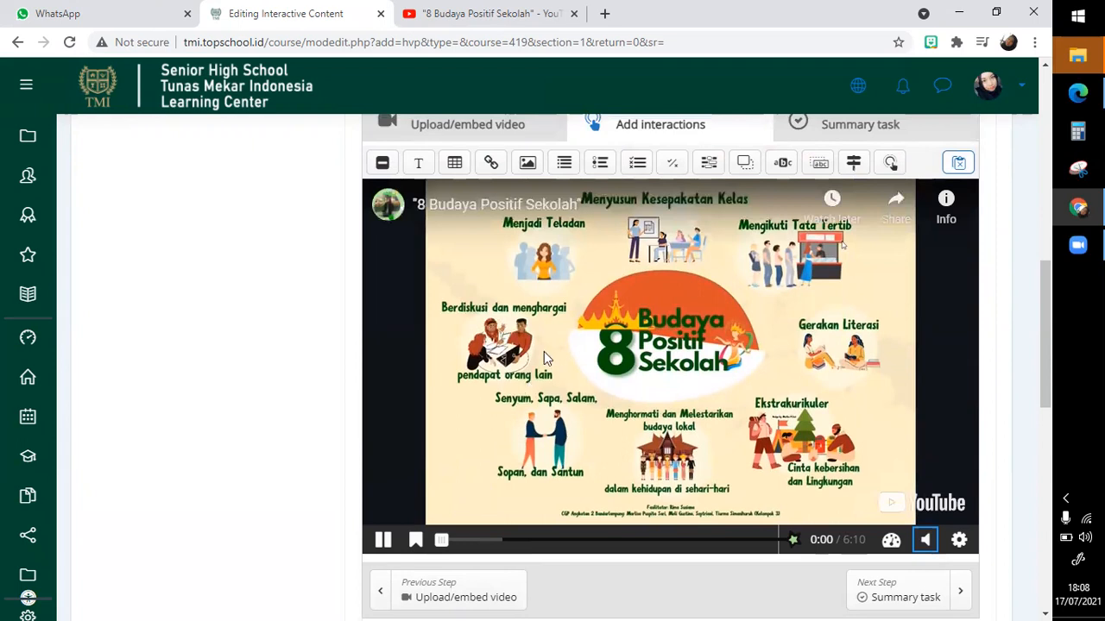
click(455, 544)
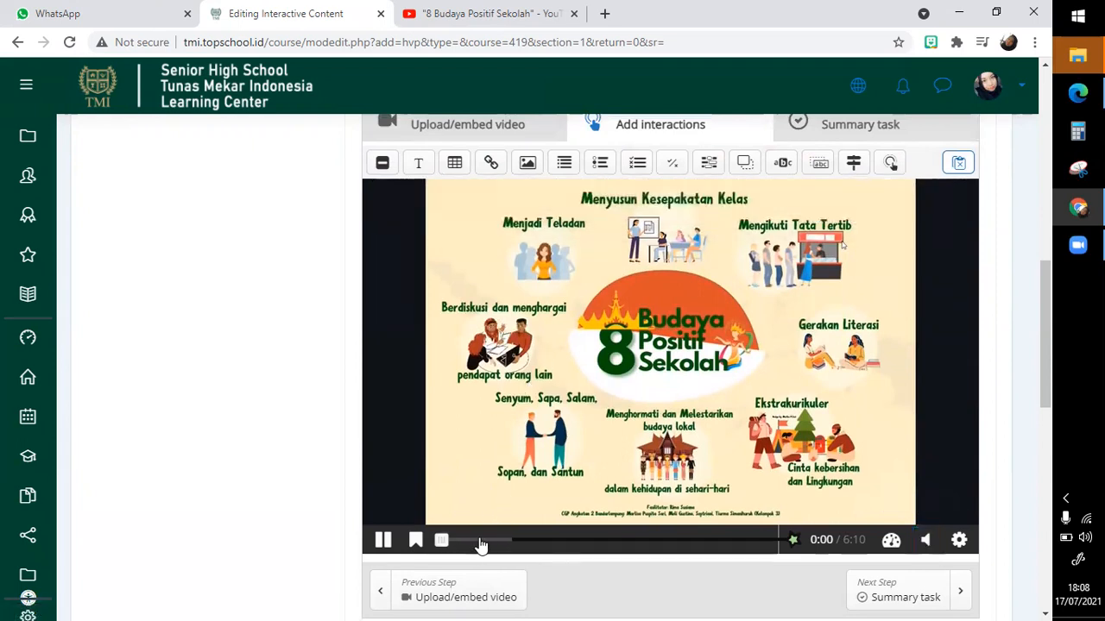
click(447, 543)
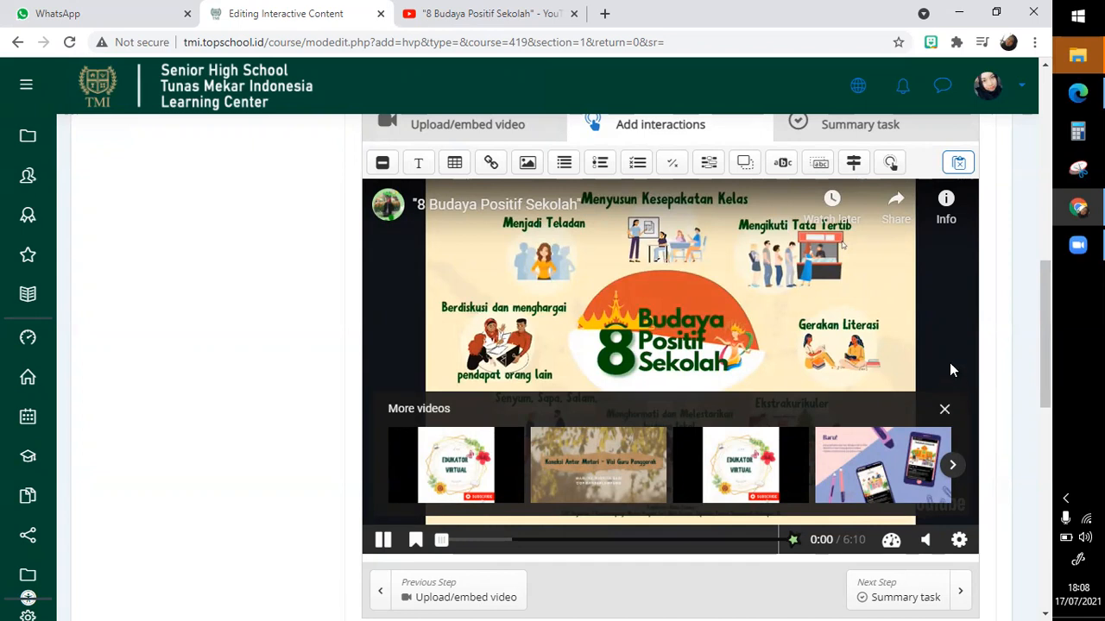
click(383, 539)
click(453, 543)
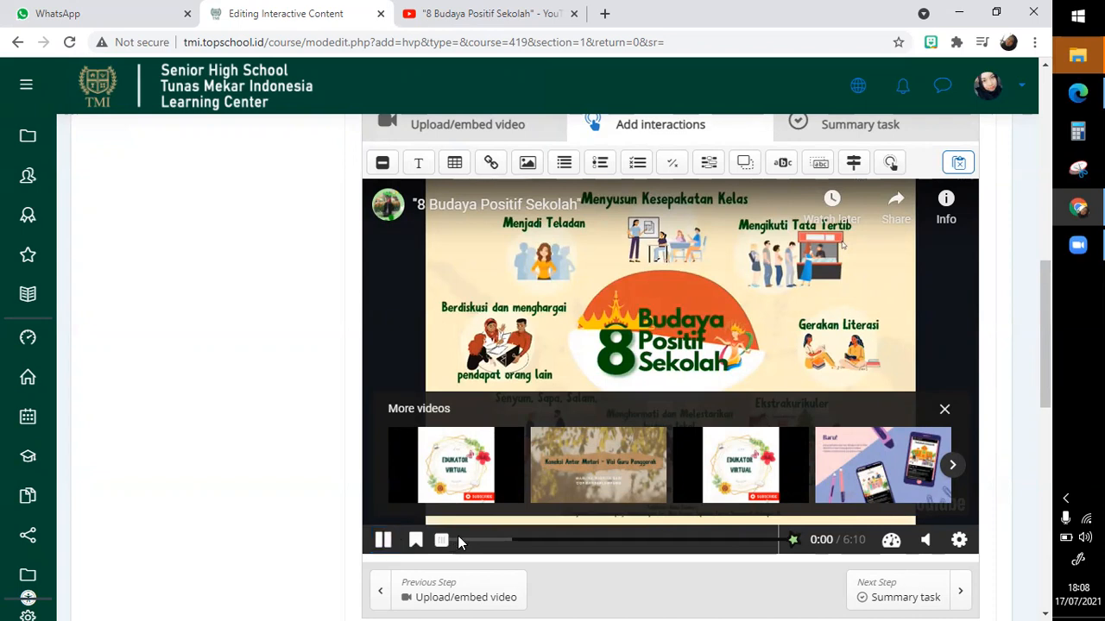
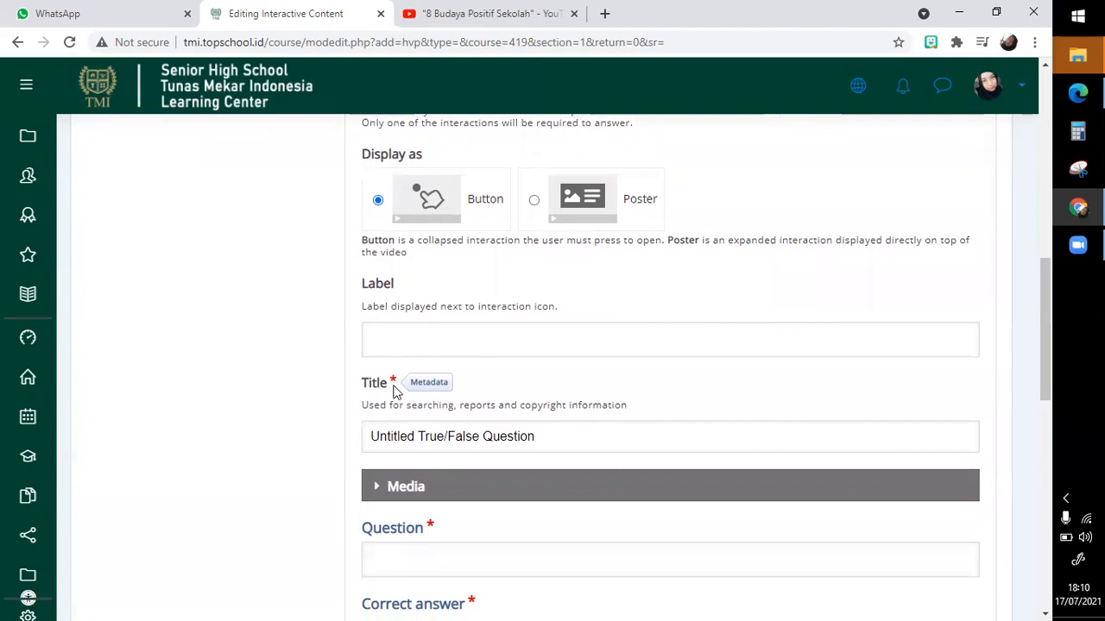
- Shorten the title of the True/False interaction to "True/False Question"
scroll(393, 390, down, 1)
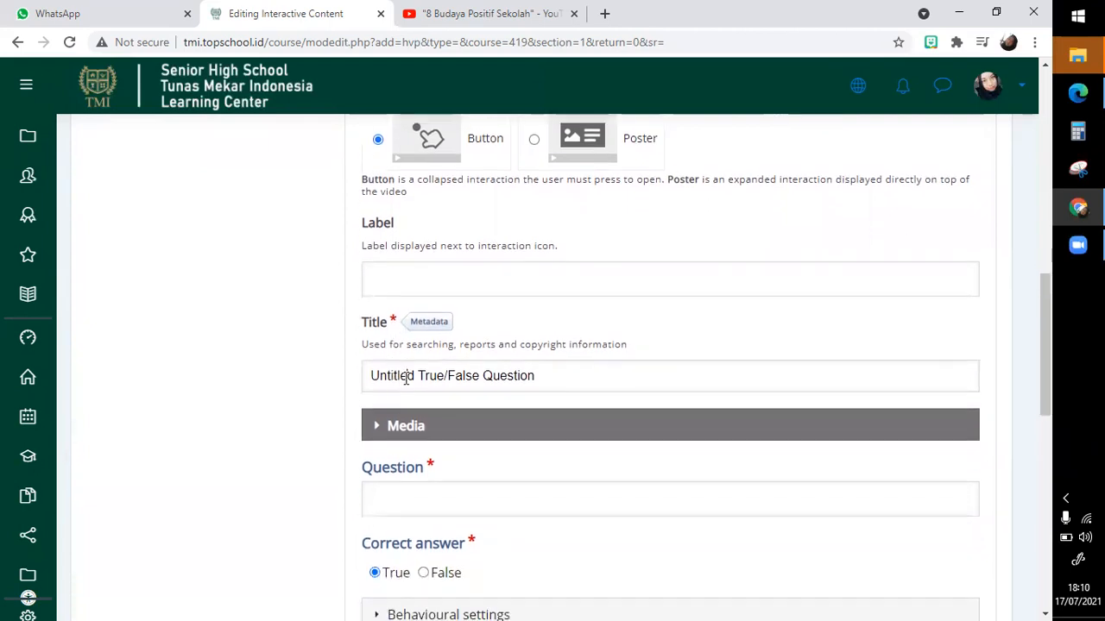
click(407, 378)
drag(420, 377, 328, 377)
key(BackSpace)
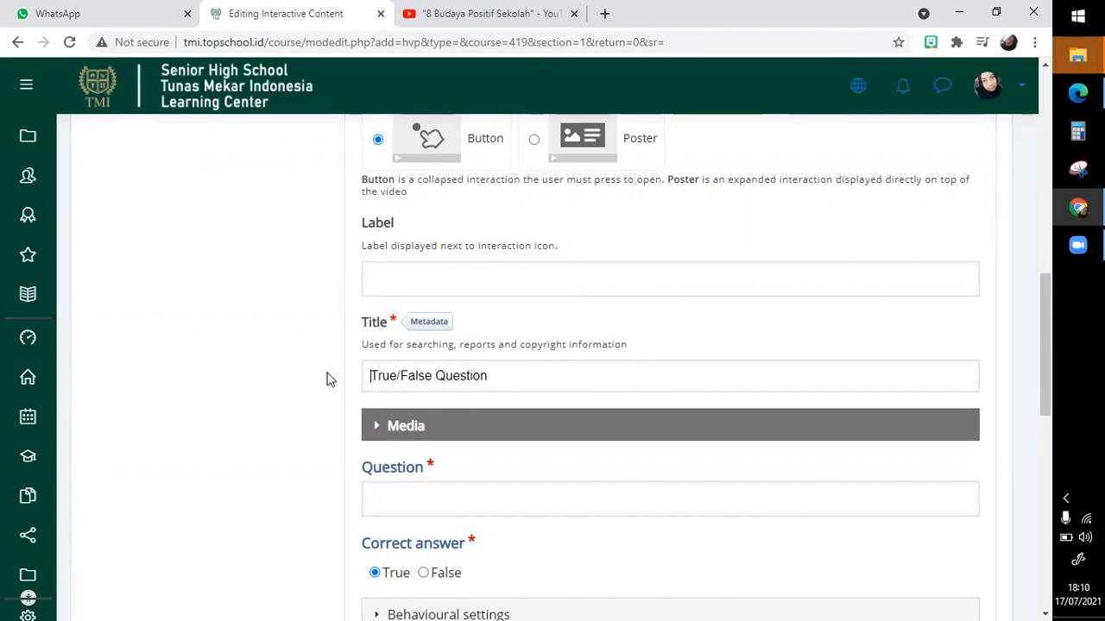
double_click(486, 377)
scroll(472, 444, down, 1)
- Enter "ada 8 budaya positif di dalam video tersebut" as the question, keeping True as the correct answer
click(471, 449)
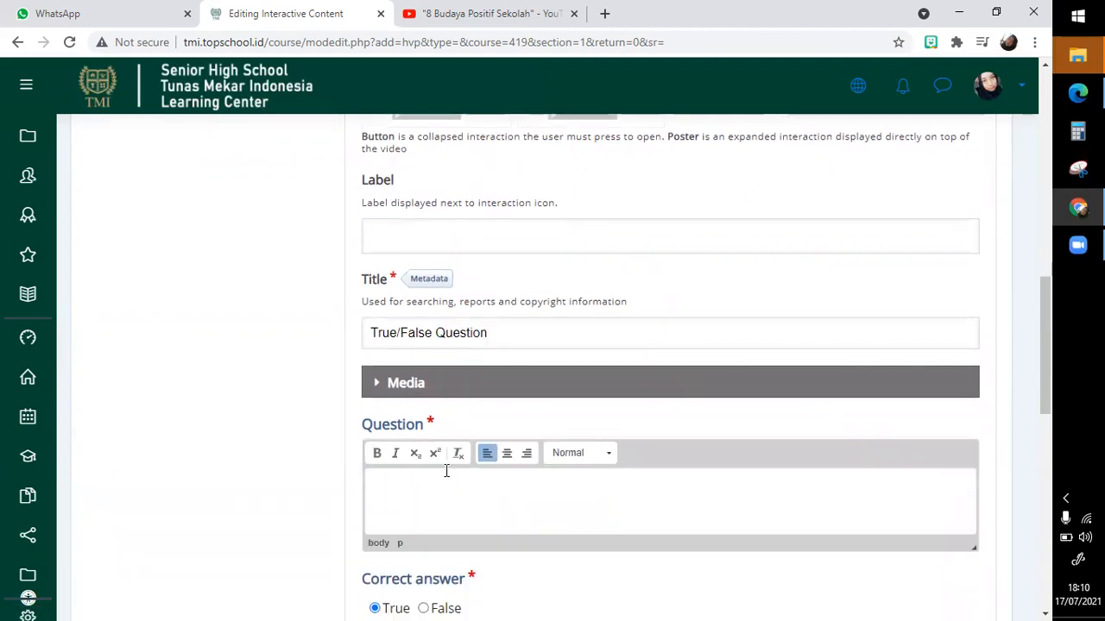
text(ada 8 budaya positid)
text( di dalam video tersebut)
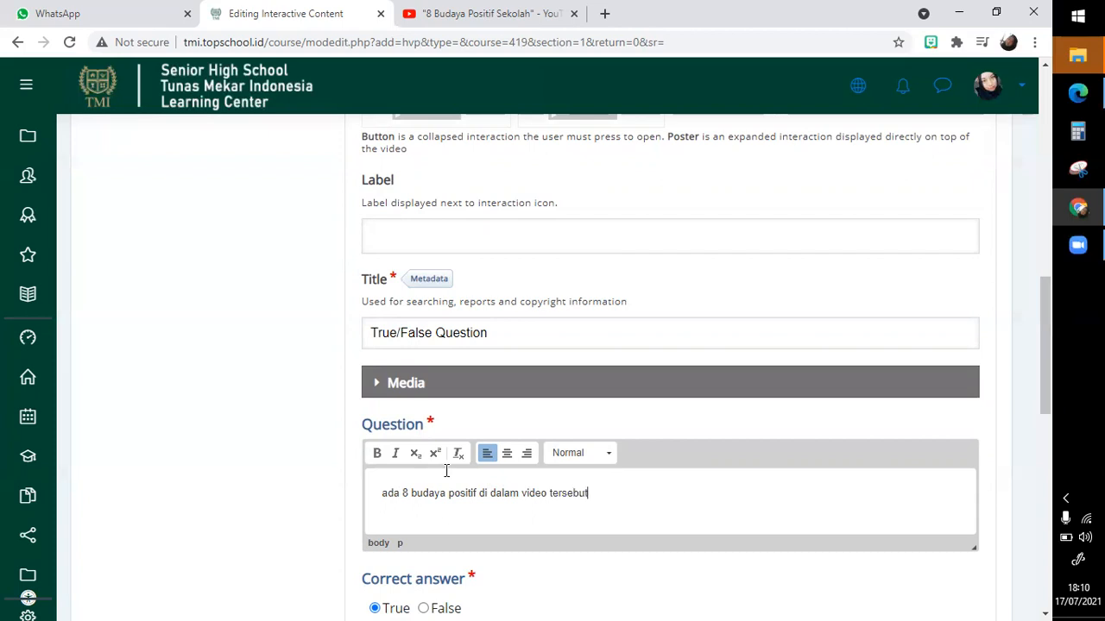
scroll(447, 470, down, 3)
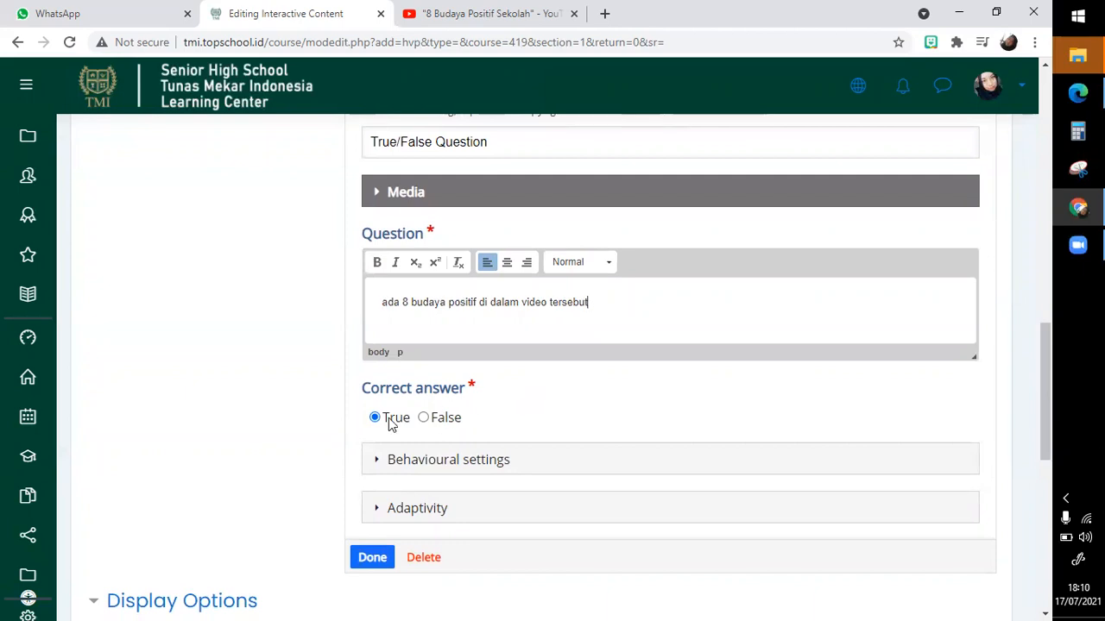
- Open the question's behavioural settings and examine the retry, solution, confirmation dialog and feedback options
click(402, 465)
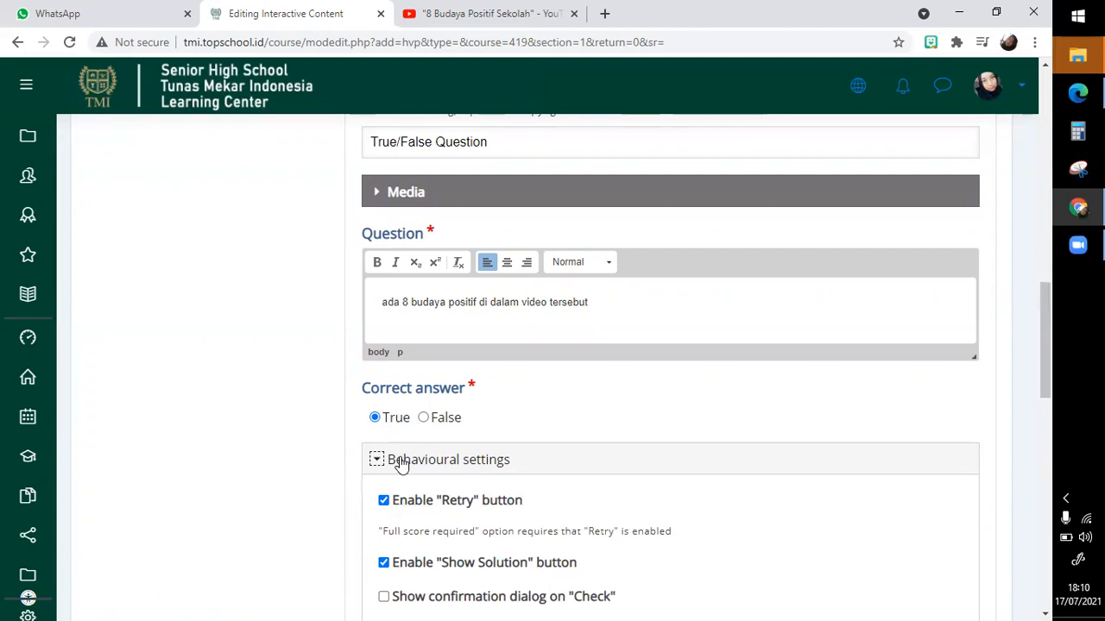
scroll(459, 505, down, 2)
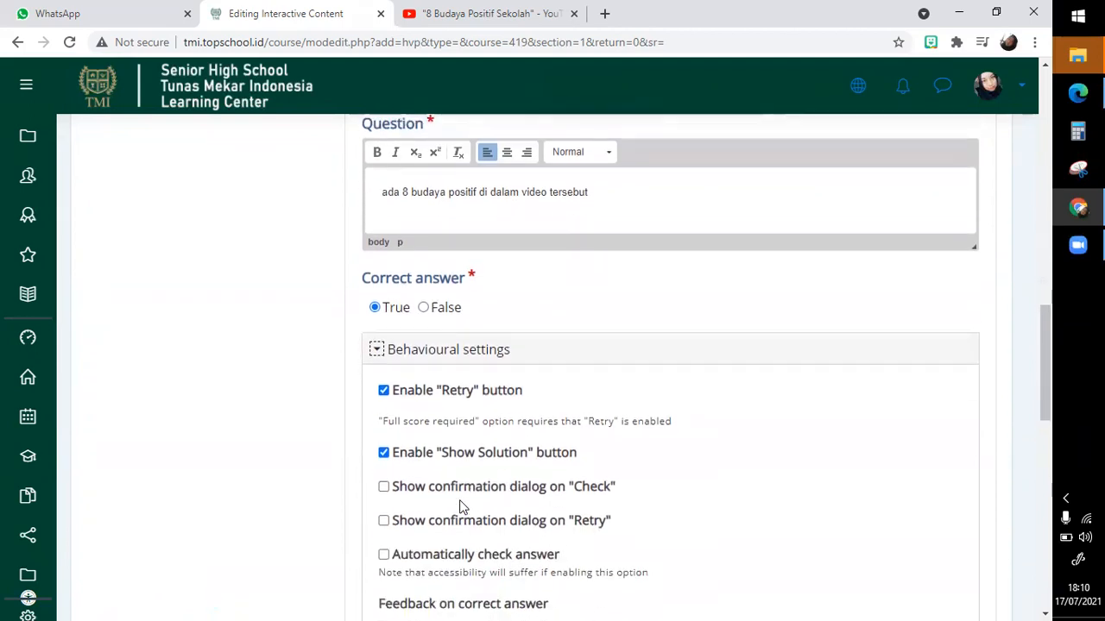
scroll(459, 507, down, 1)
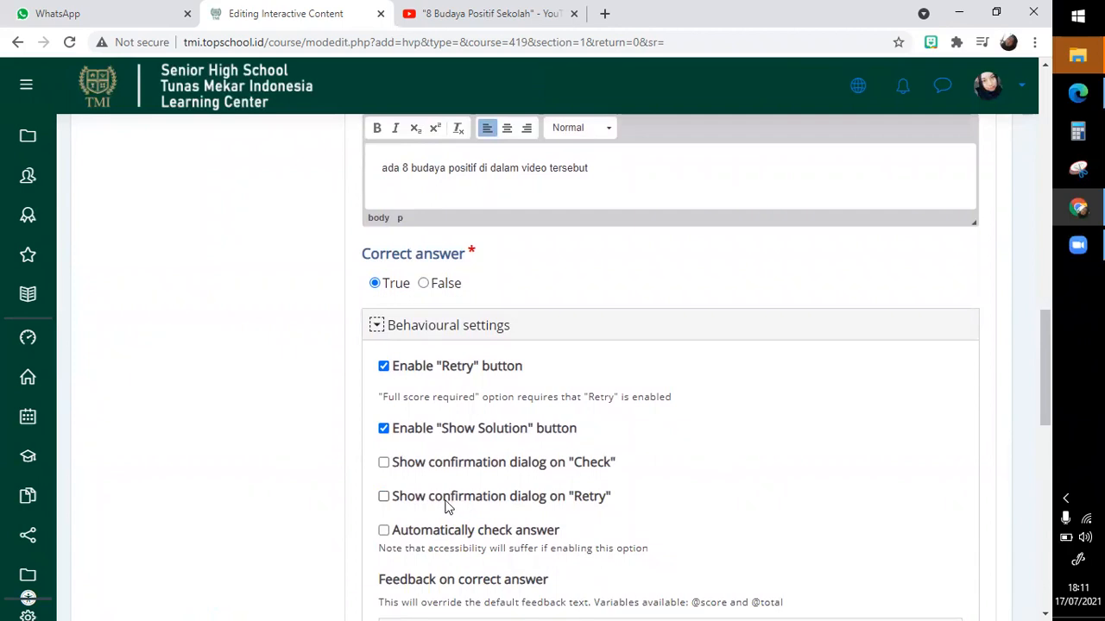
click(384, 497)
click(383, 498)
scroll(384, 505, down, 1)
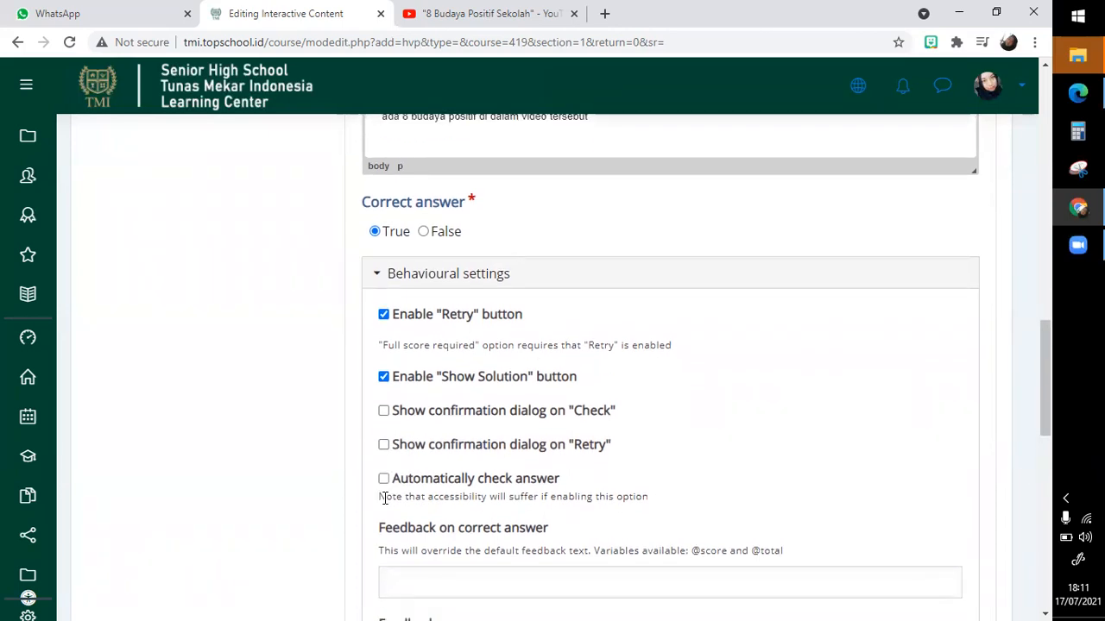
right_click(385, 499)
scroll(383, 506, down, 1)
click(276, 481)
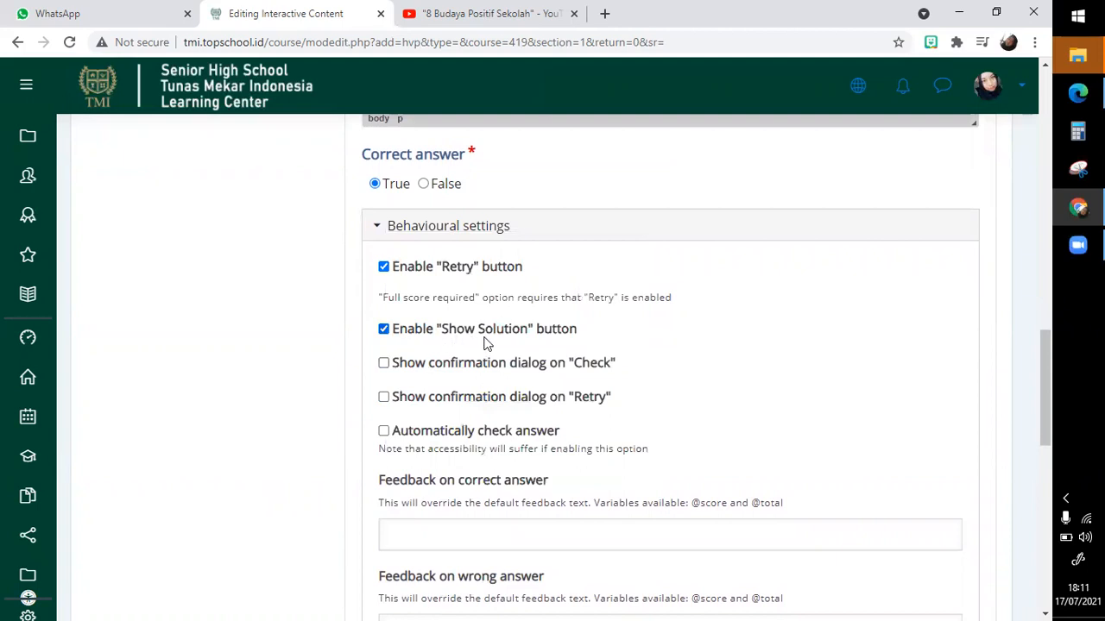
- Disable the "Retry" and "Show Solution" buttons and enable the confirmation dialog on "Check"
click(388, 328)
click(384, 269)
scroll(416, 334, down, 1)
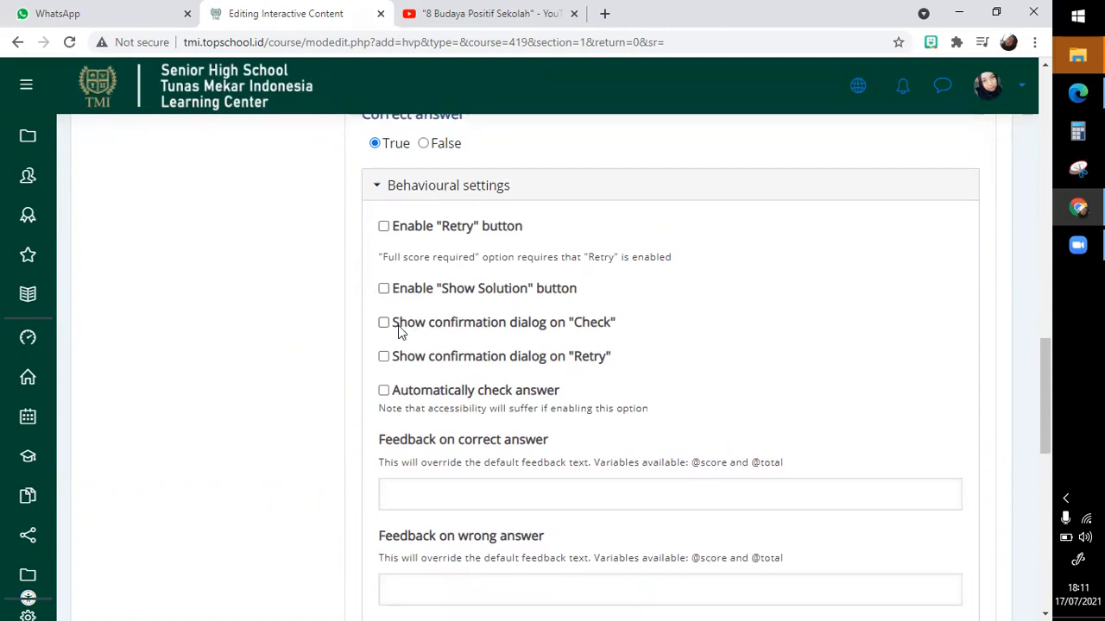
click(388, 331)
scroll(389, 333, down, 1)
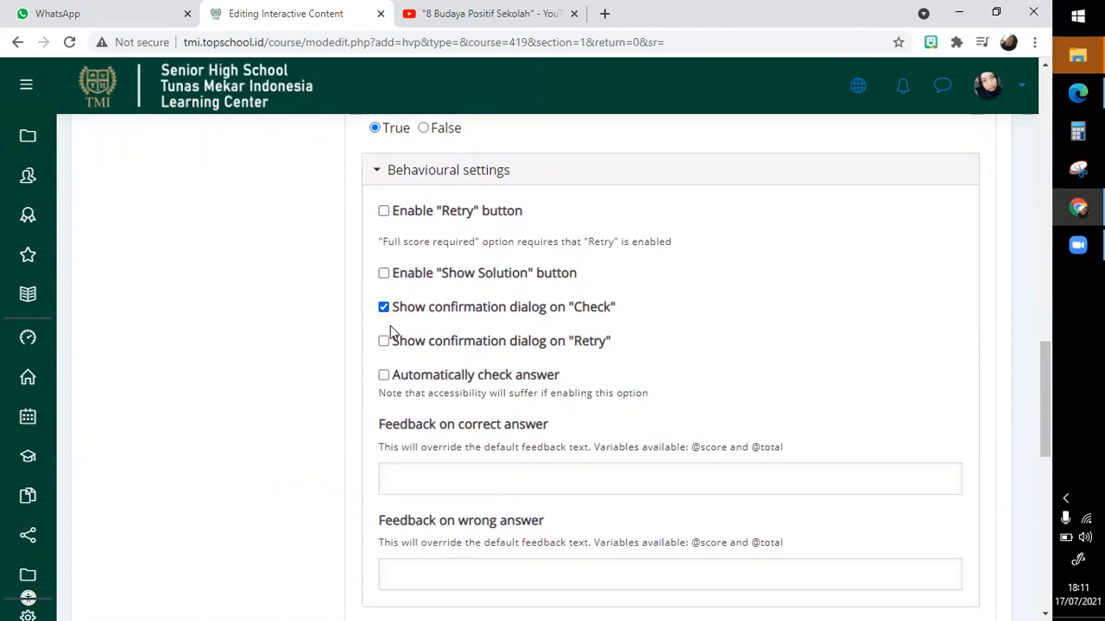
- Check the question's remaining settings and finish editing the True/False interaction
scroll(429, 332, down, 2)
scroll(429, 332, down, 2)
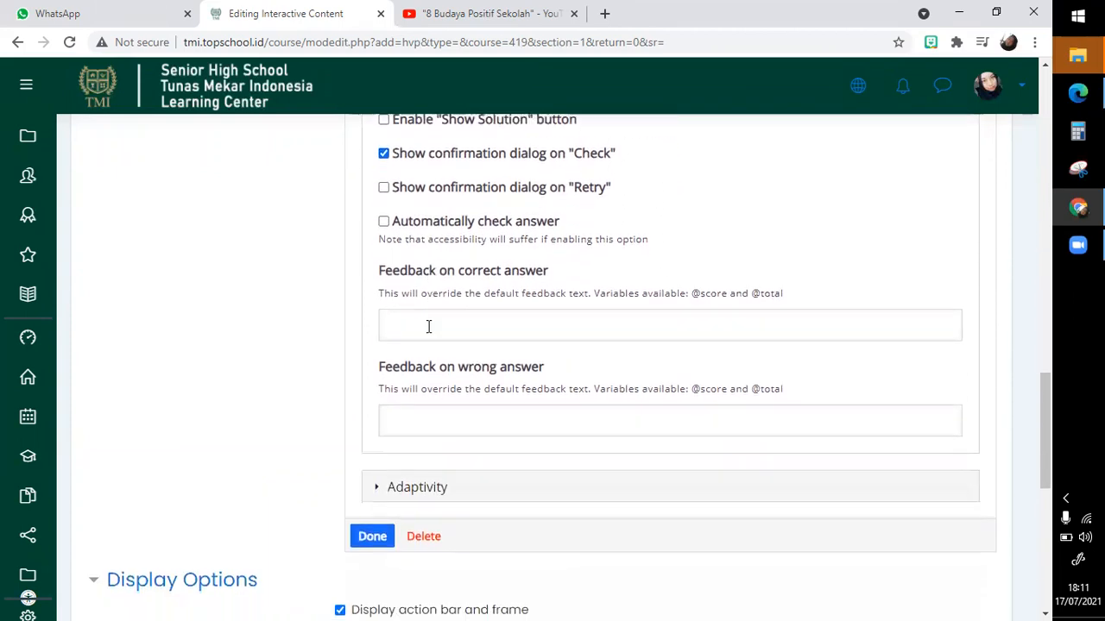
scroll(454, 382, up, 5)
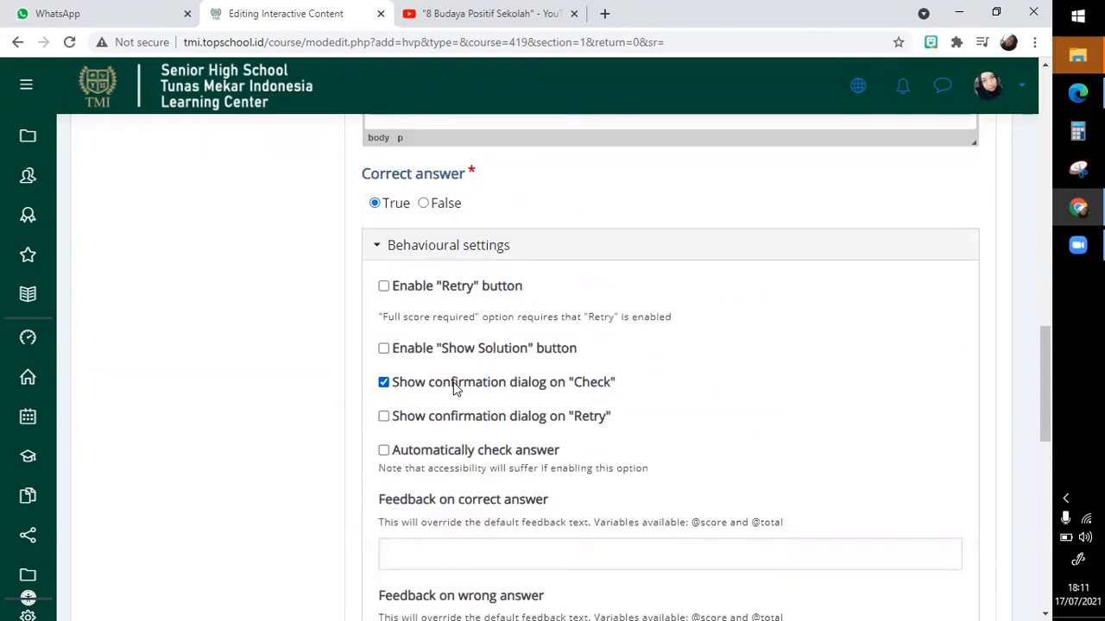
scroll(454, 381, down, 7)
scroll(454, 382, up, 8)
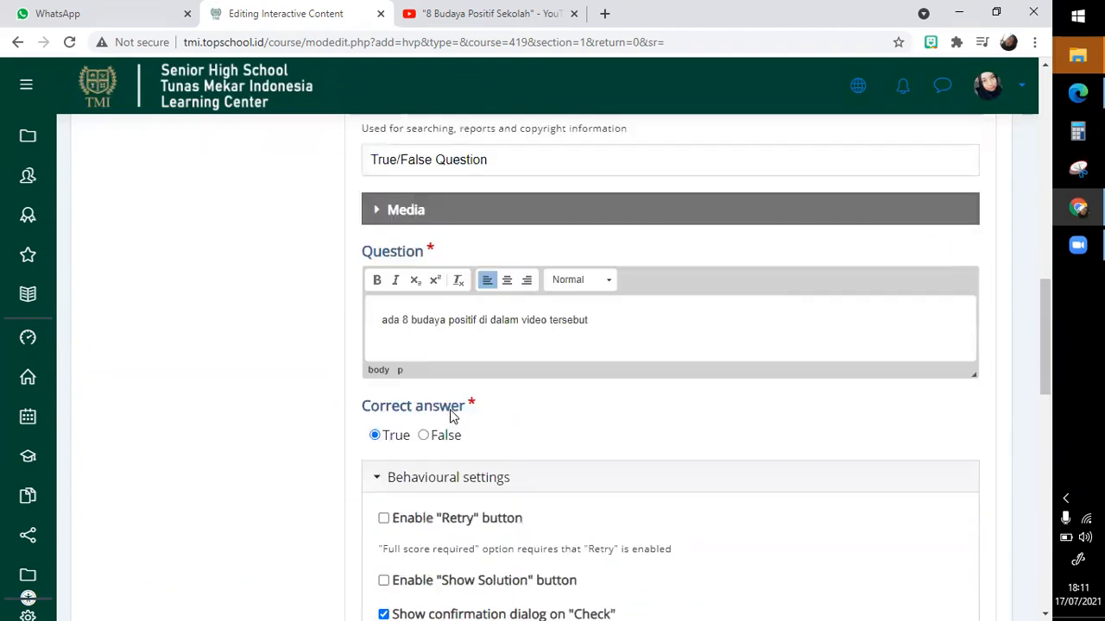
scroll(450, 413, up, 2)
scroll(452, 418, down, 10)
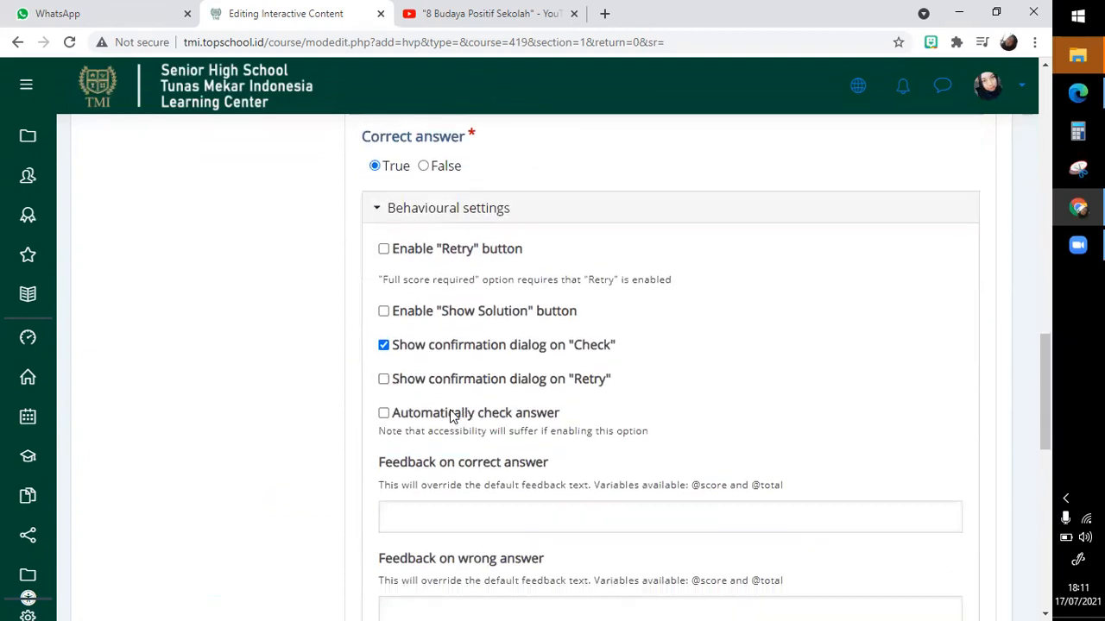
click(375, 550)
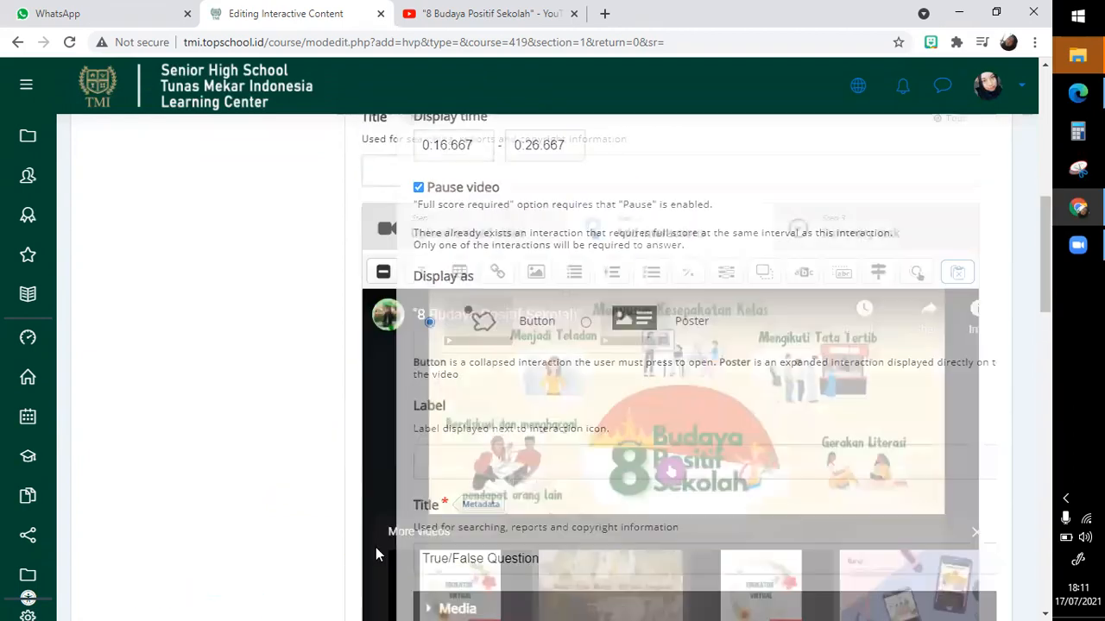
- Move the True/False Question button to the left edge of the video image and dismiss the suggested videos
scroll(482, 517, down, 2)
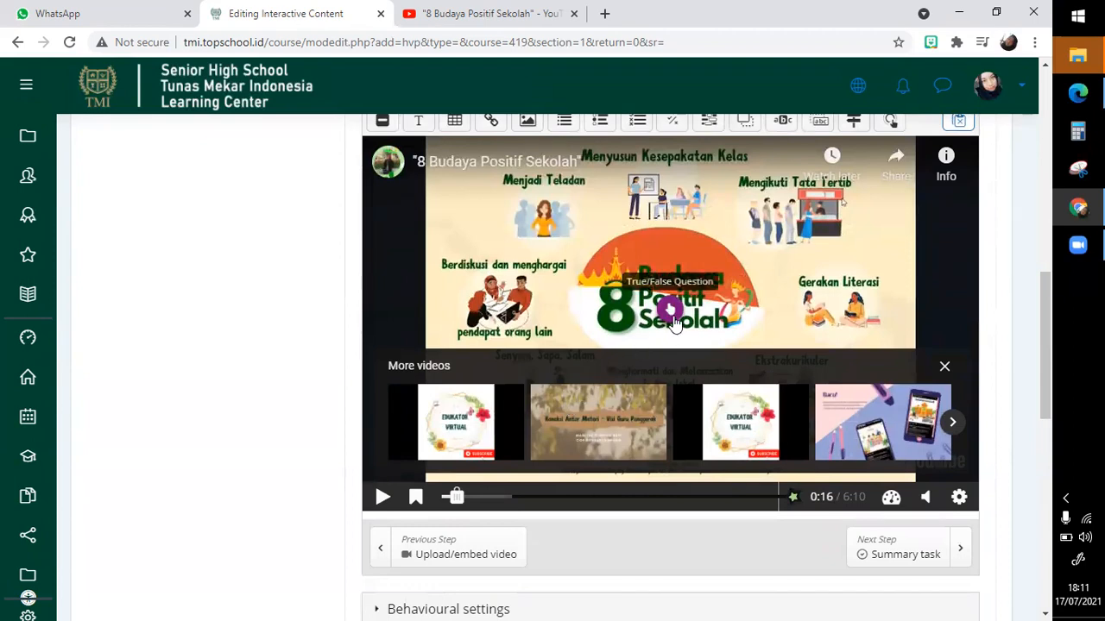
mouse_move(673, 321)
mouse_down()
mouse_move(539, 327)
mouse_move(424, 283)
mouse_move(416, 328)
mouse_up()
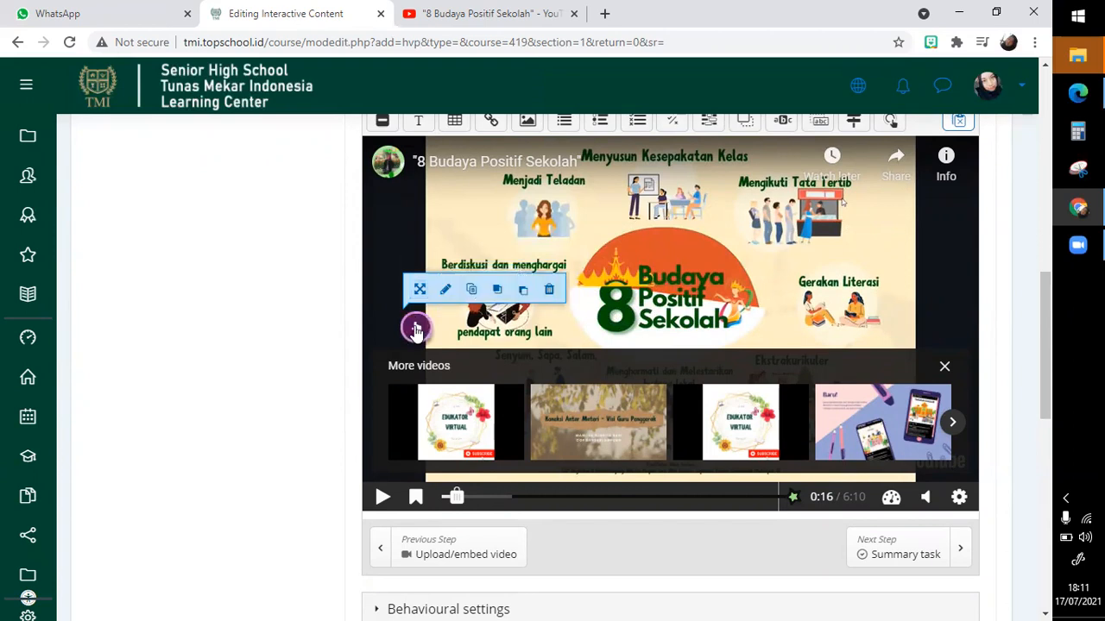
click(945, 368)
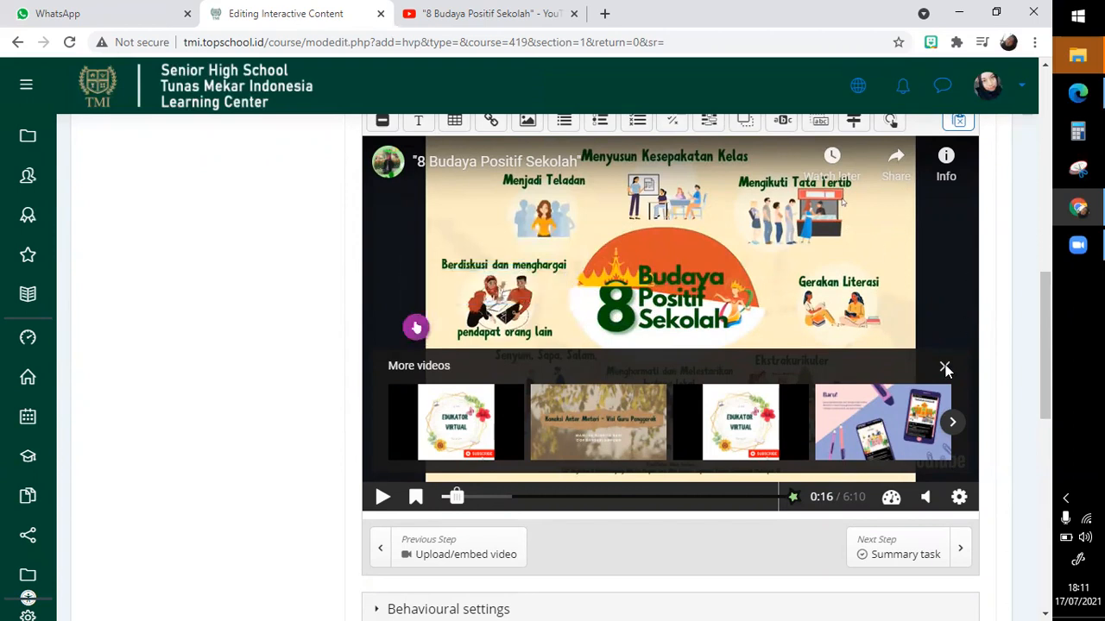
- Play the video past the question and advance it to about 1:23, at the "Menjadi Teladan" scene
click(384, 496)
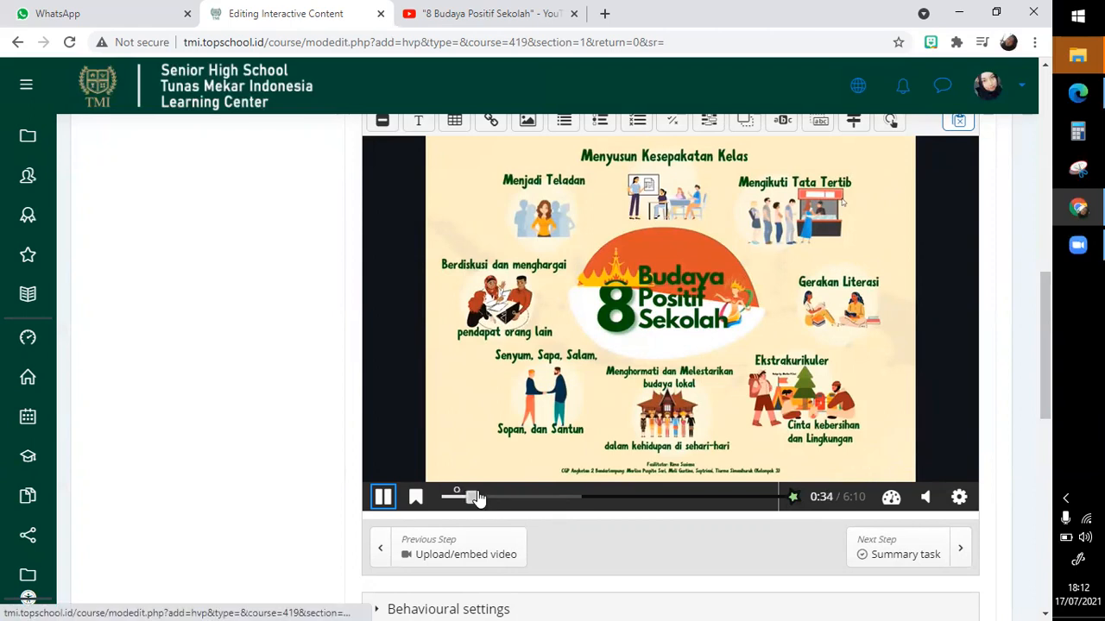
drag(477, 500, 515, 504)
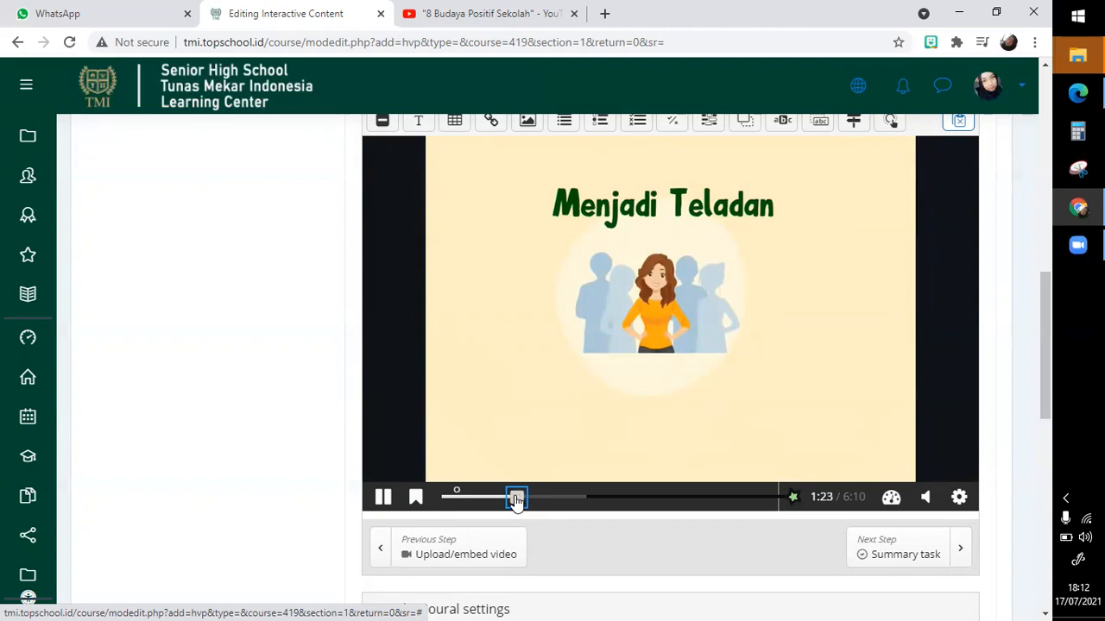
scroll(421, 382, up, 1)
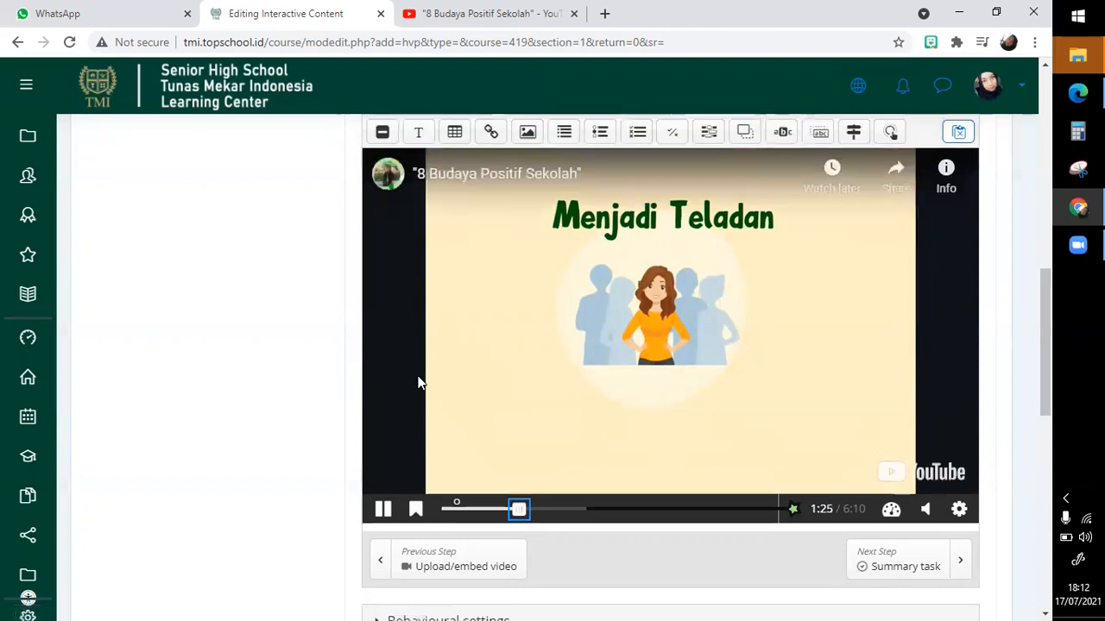
- Unmute the video, play it to about 1:41 at the "Berdiskusi dan menghargai pendapat orang lain" scene, pause it and dismiss the suggested videos
scroll(419, 383, down, 1)
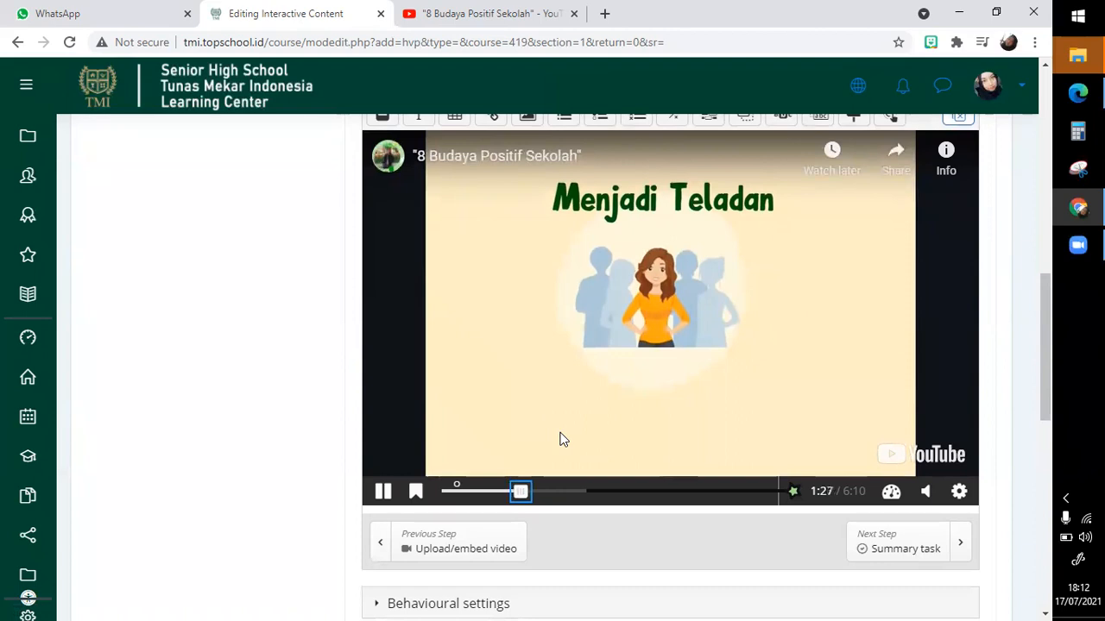
click(936, 499)
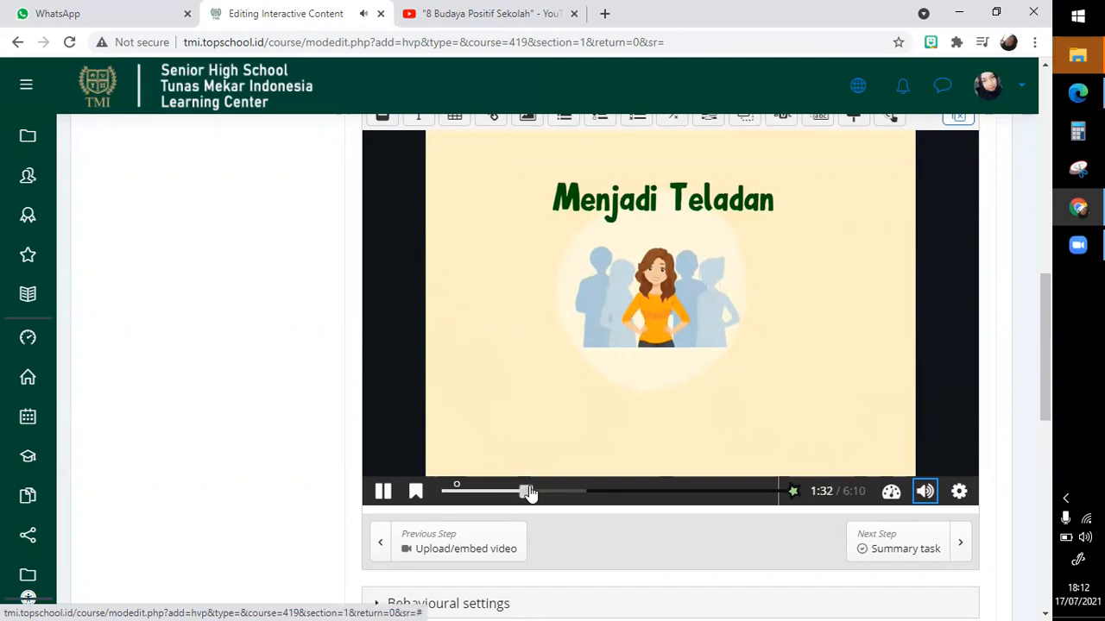
drag(529, 492, 529, 492)
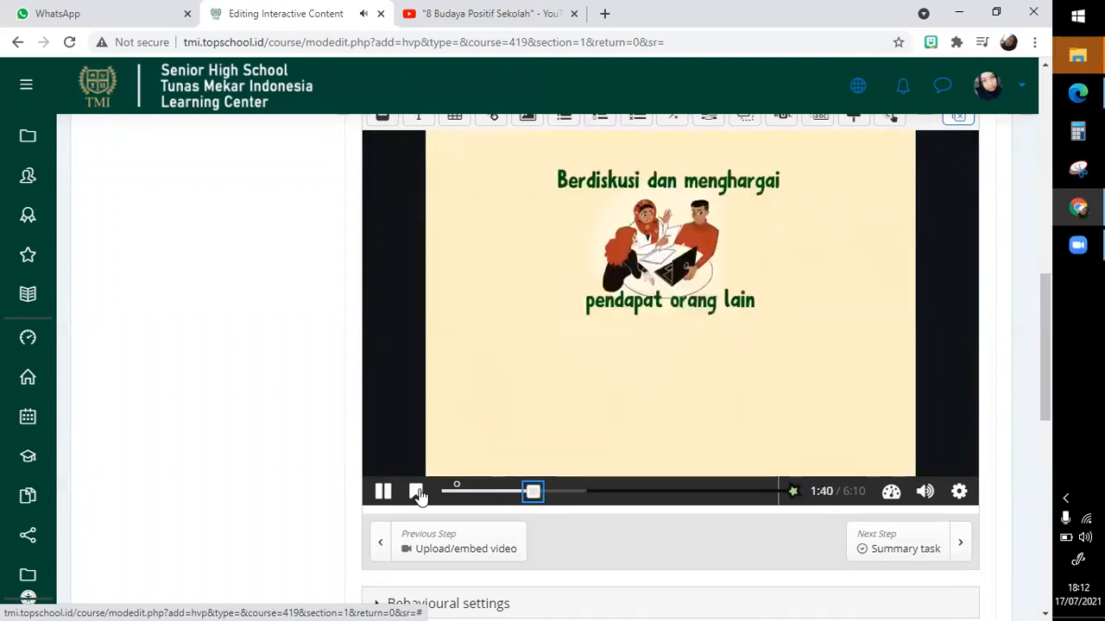
click(382, 491)
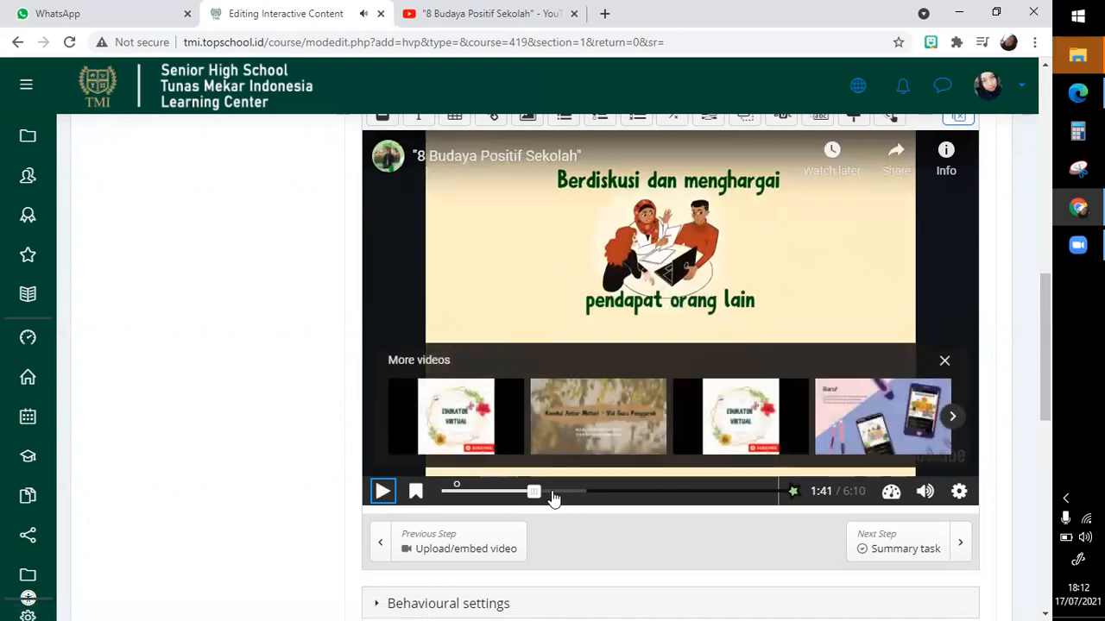
click(945, 361)
- Add a Multiple Choice interaction at the current video time, displayed as a poster and titled "Multiple Choice"
scroll(704, 309, up, 3)
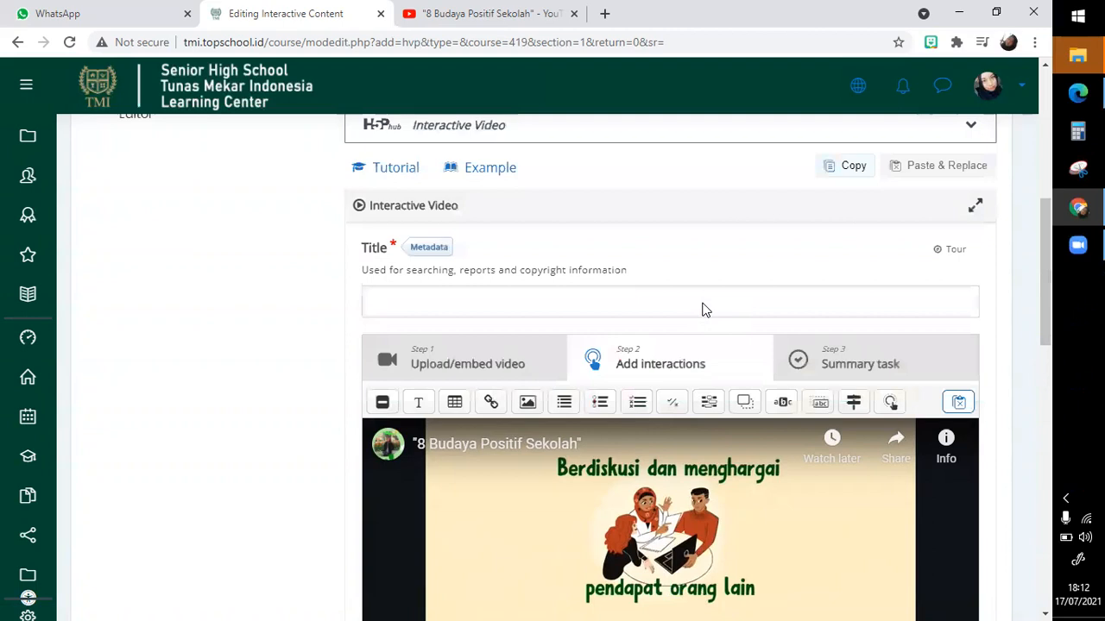
scroll(673, 293, down, 2)
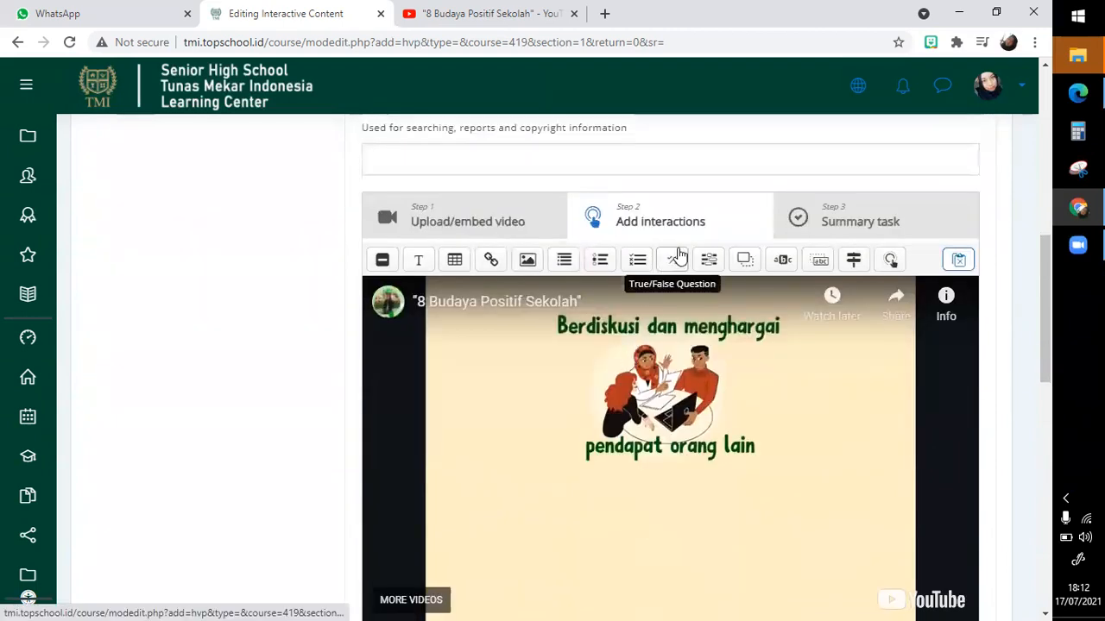
click(637, 262)
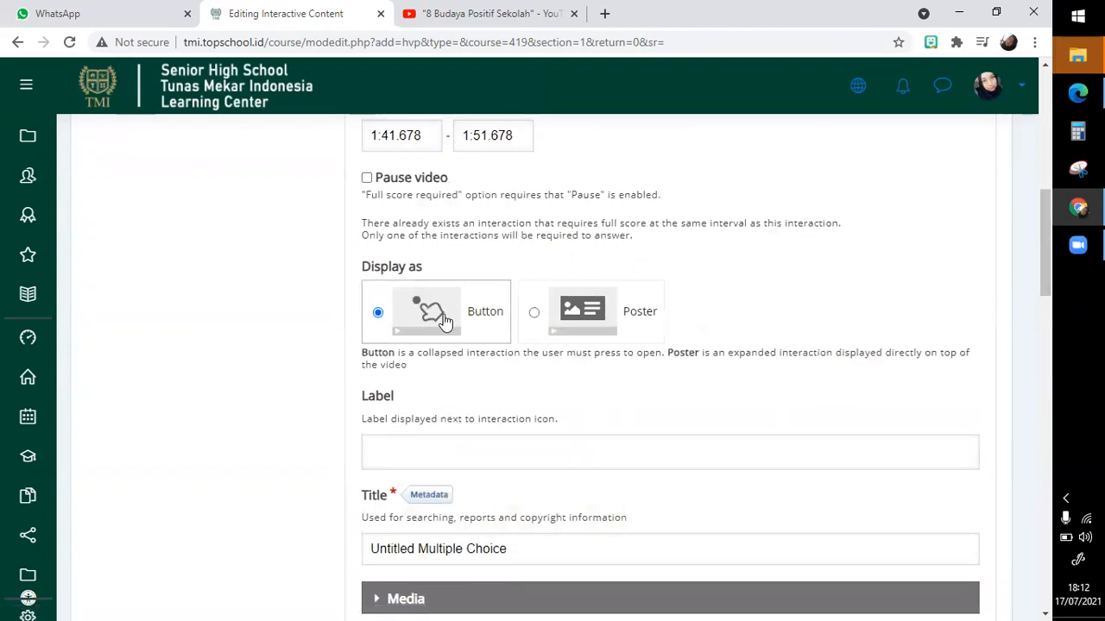
click(609, 322)
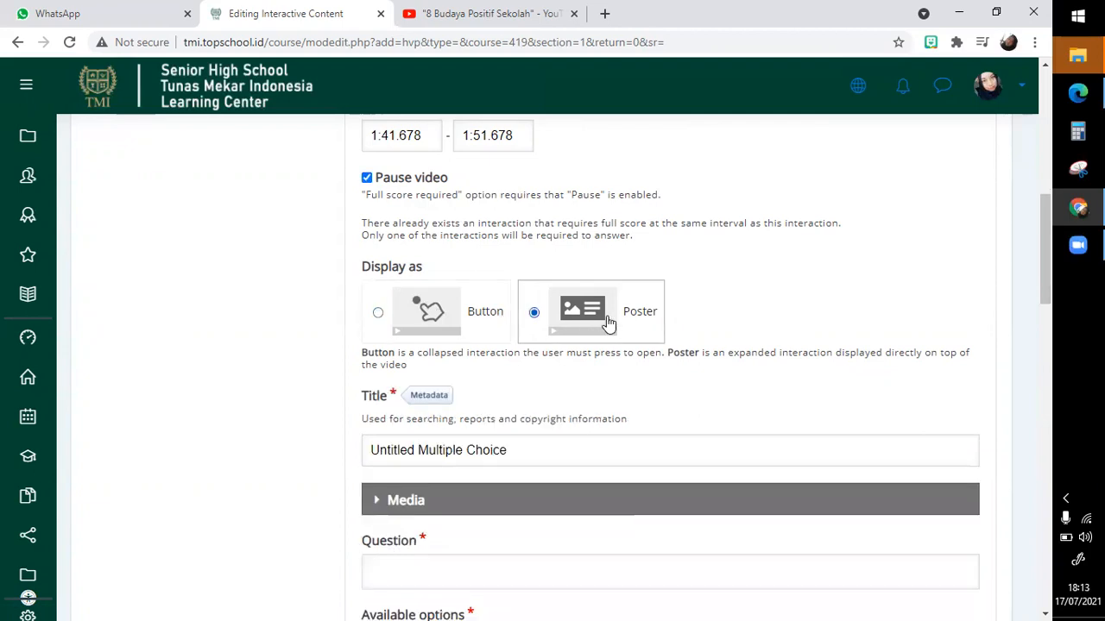
drag(420, 454, 318, 467)
key(BackSpace)
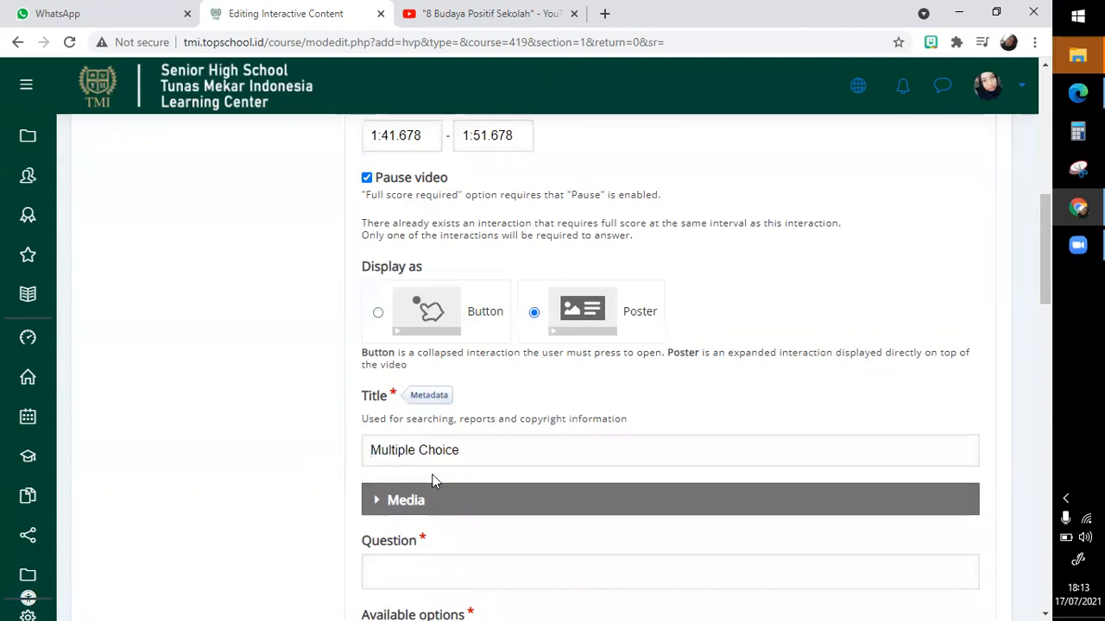
scroll(496, 397, up, 2)
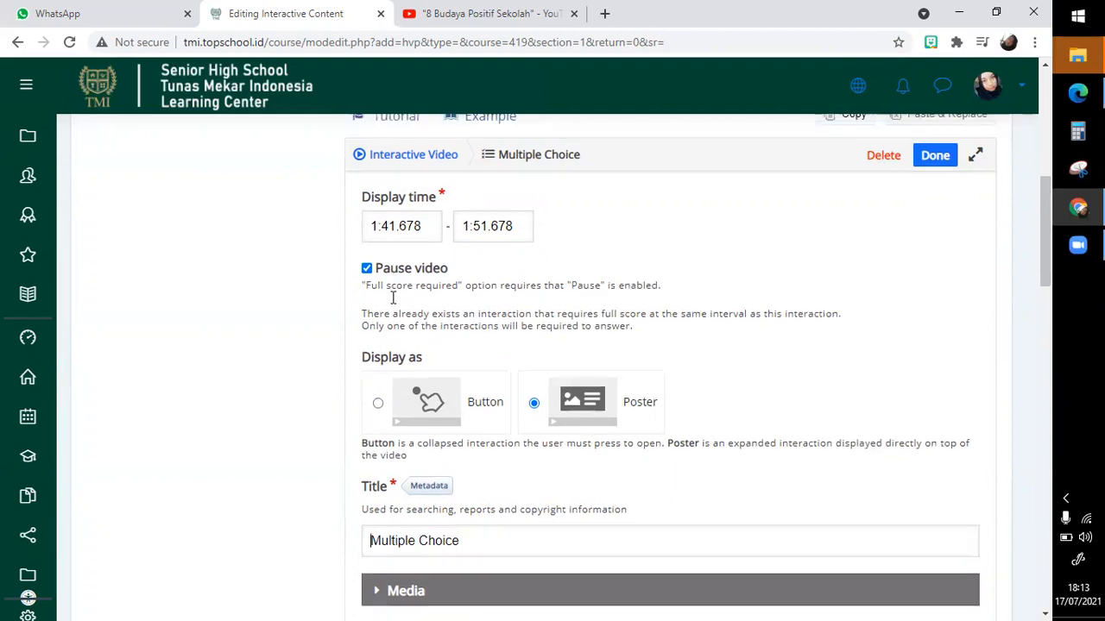
- Enter "budaya positif pertama dalam video tersebut adalah" as the multiple-choice question
scroll(393, 297, down, 3)
click(433, 399)
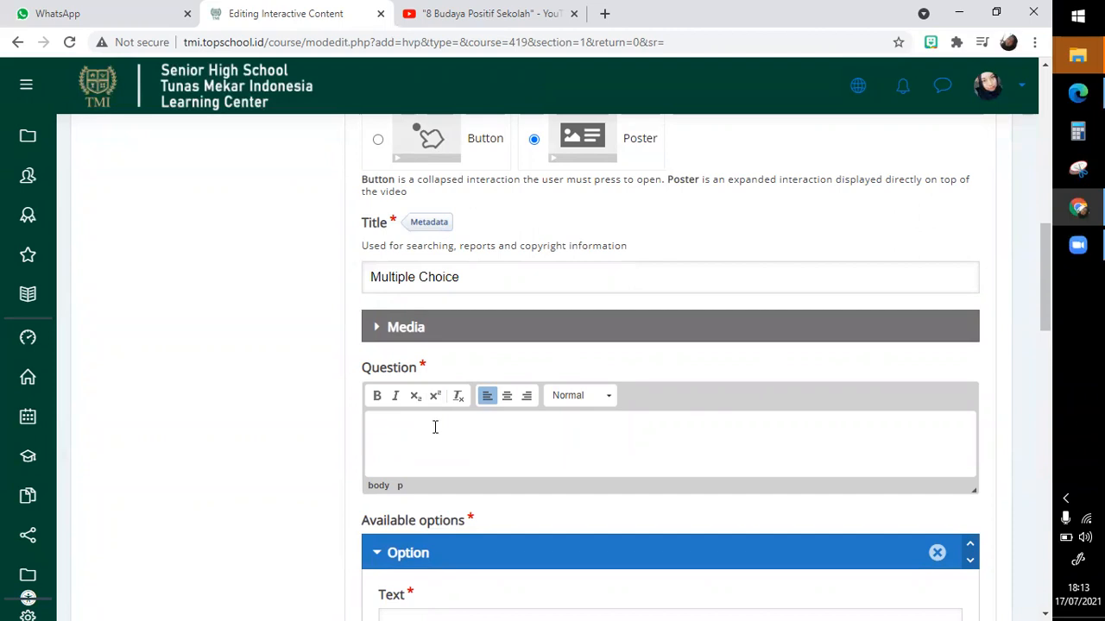
text(budaya positif pertama dalam video tersbu)
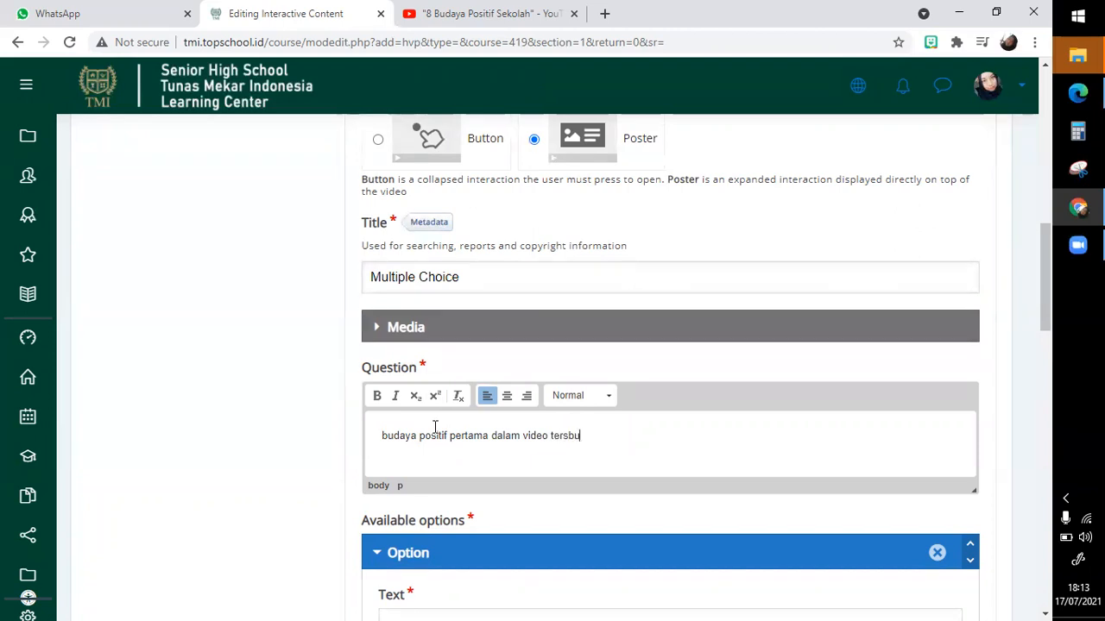
key(BackSpace)
key(BackSpace)
text(ebut adala)
text(h)
- Enter "menjadi teladan" as the first answer option and mark it as correct
scroll(435, 427, down, 3)
click(435, 427)
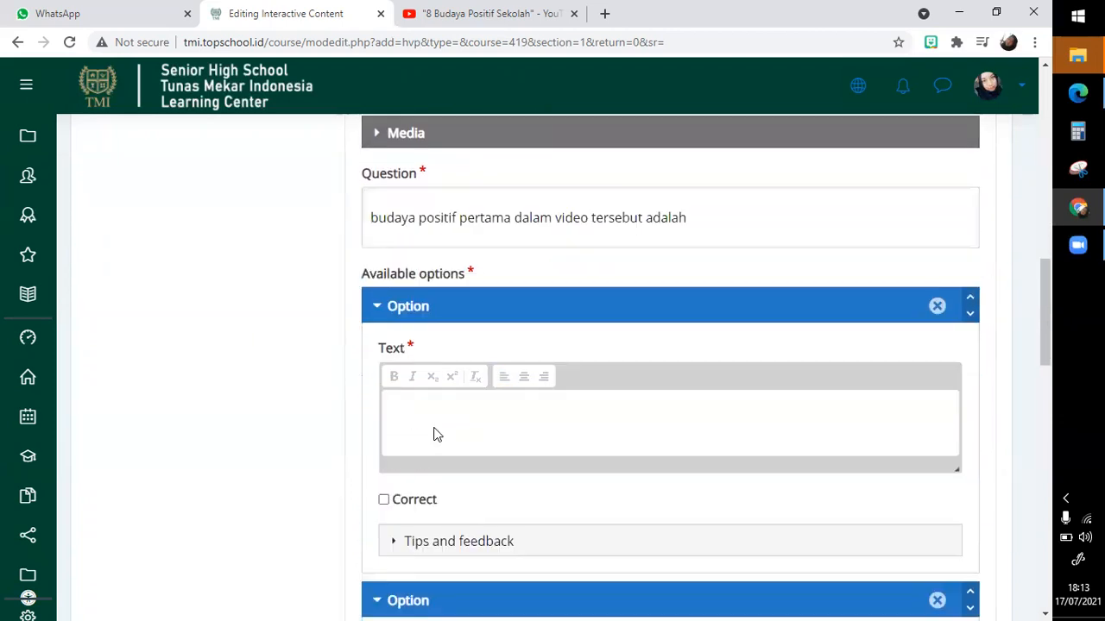
scroll(436, 436, down, 3)
scroll(436, 436, down, 2)
scroll(436, 436, up, 2)
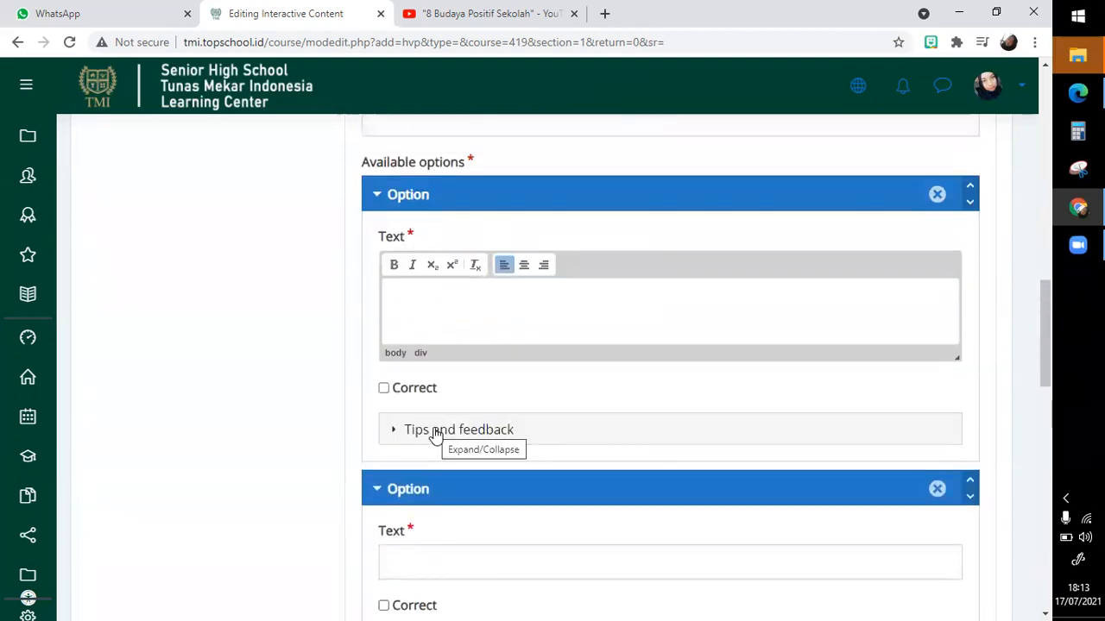
text(menjadi teladan)
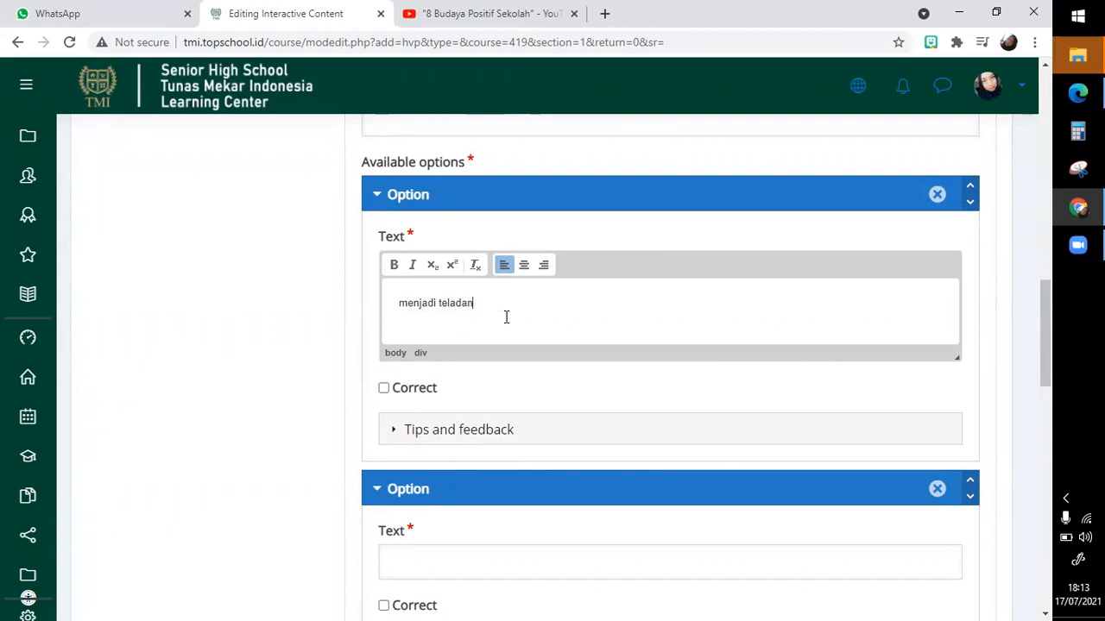
click(383, 388)
- Enter "Berdiskusi" as the second answer option
scroll(382, 400, down, 3)
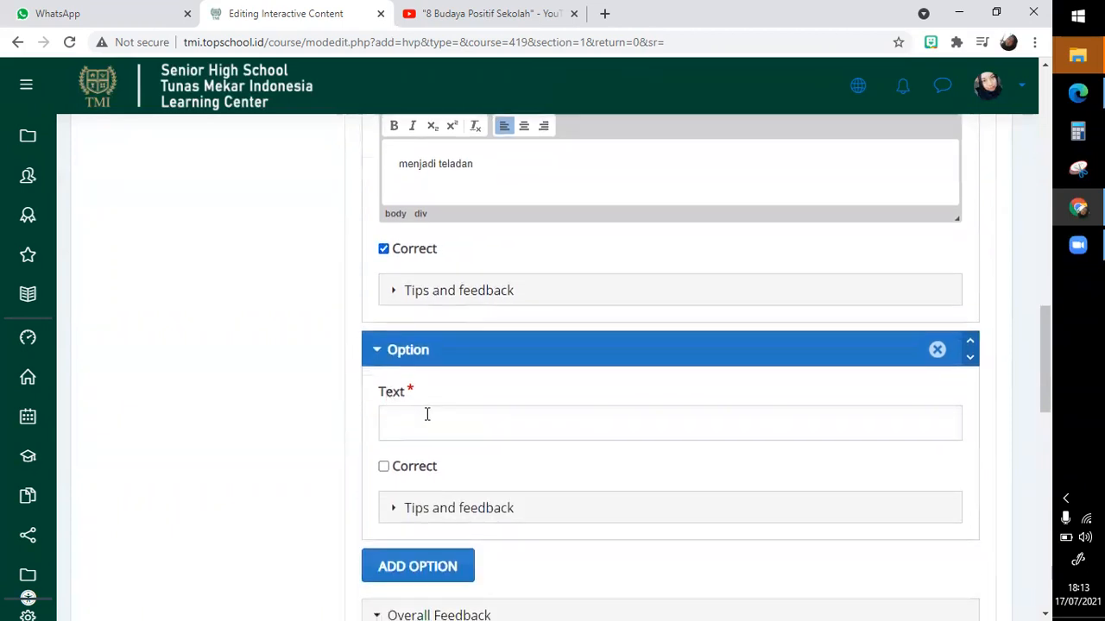
click(426, 414)
text(Berdiskusi)
scroll(466, 361, down, 2)
- Add a third answer option with the text "CInta kebersihan"
click(446, 385)
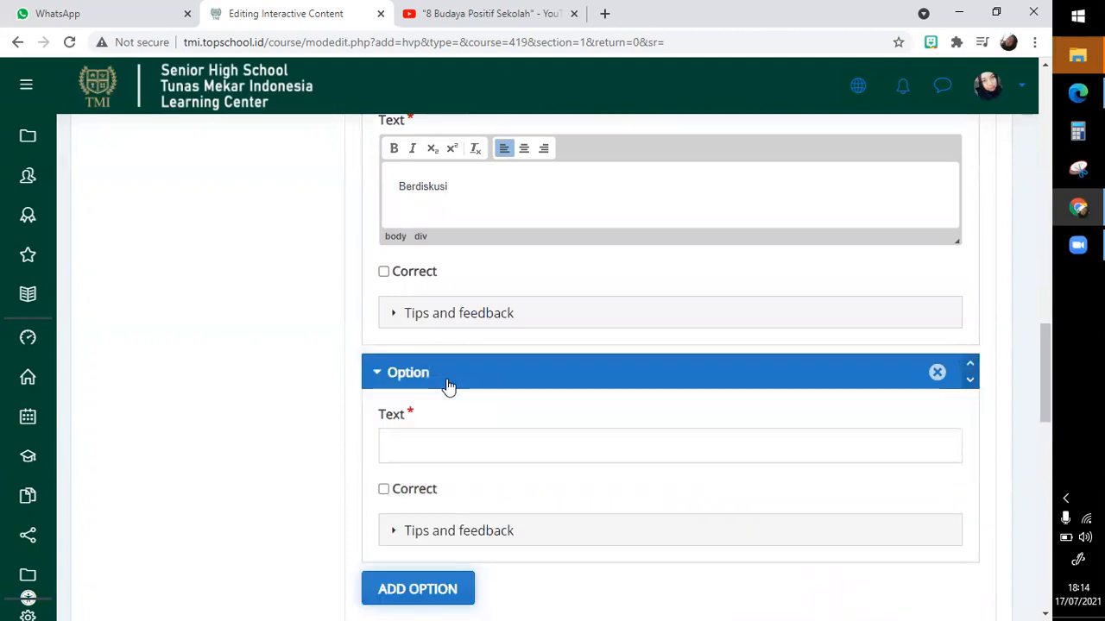
scroll(448, 386, down, 2)
click(448, 385)
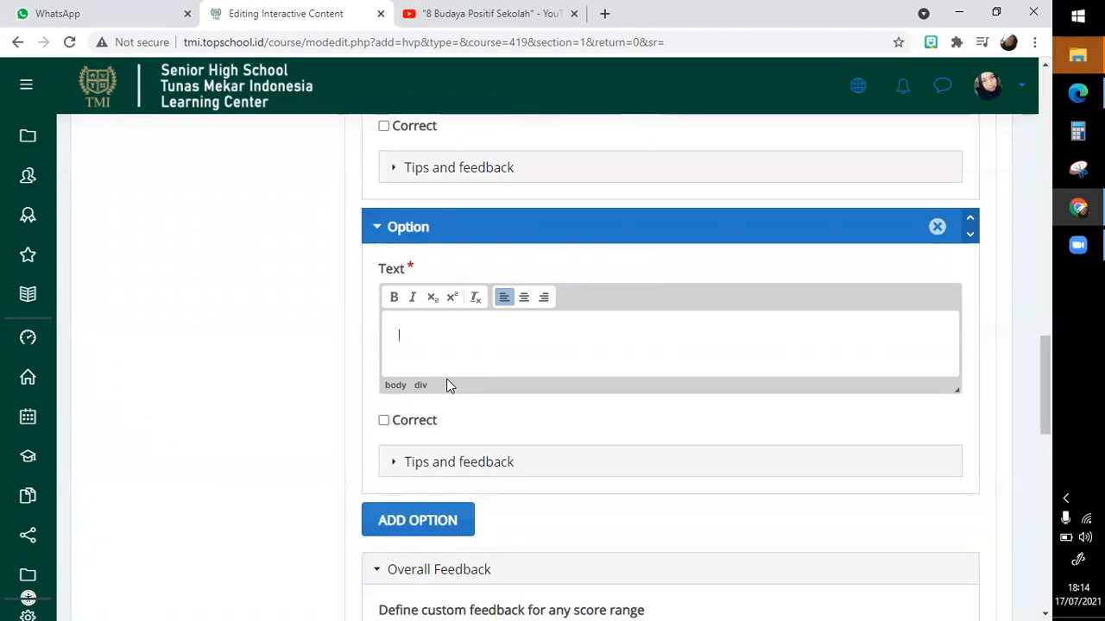
text(Cinta ke)
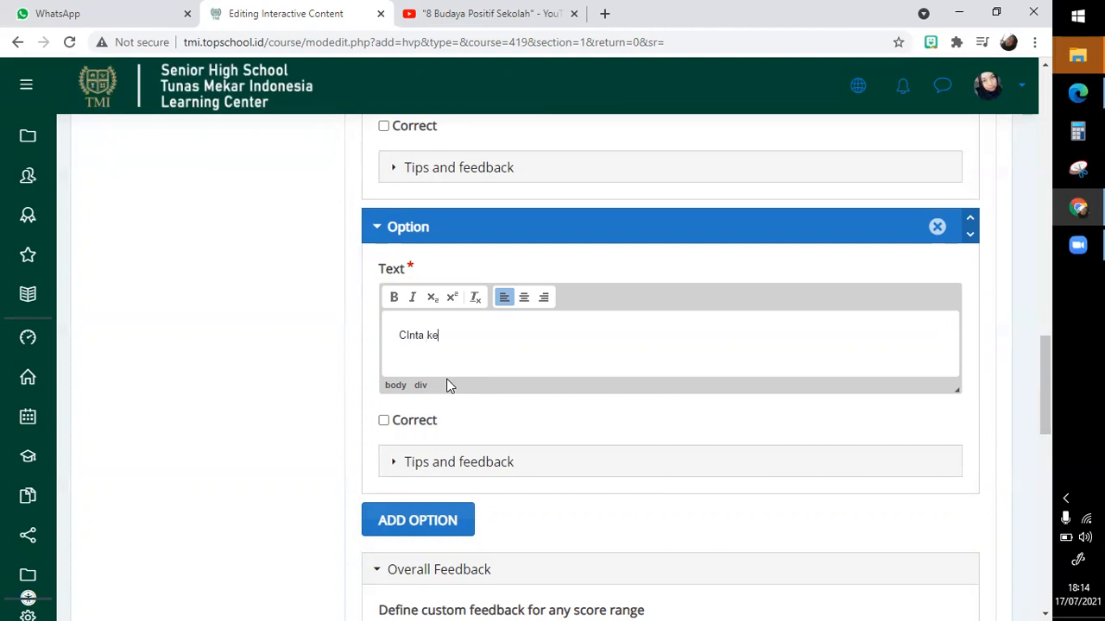
text(bersiah)
key(BackSpace)
key(BackSpace)
text(han)
- Add a fourth answer option with the text "Kebhinekaan GLobal"
scroll(447, 386, down, 2)
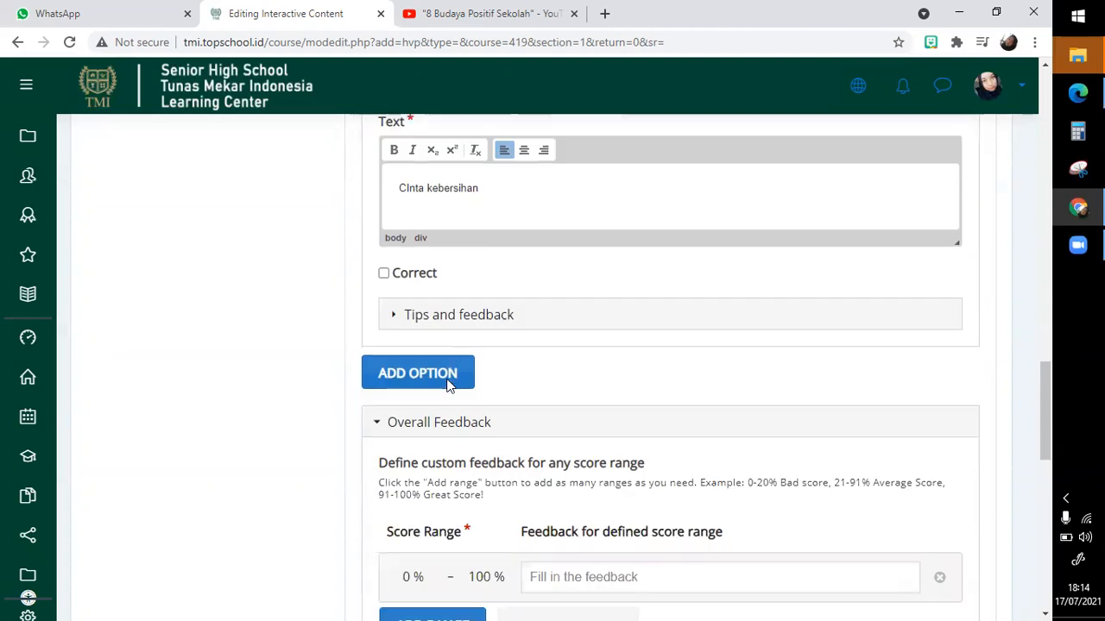
scroll(448, 385, down, 1)
click(450, 286)
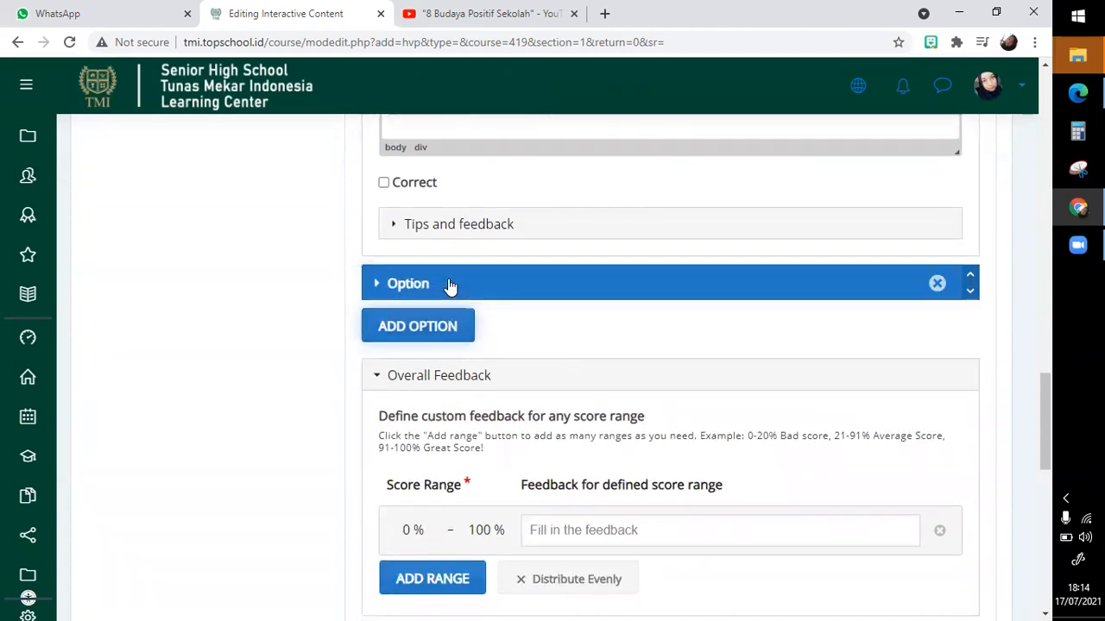
scroll(438, 357, down, 1)
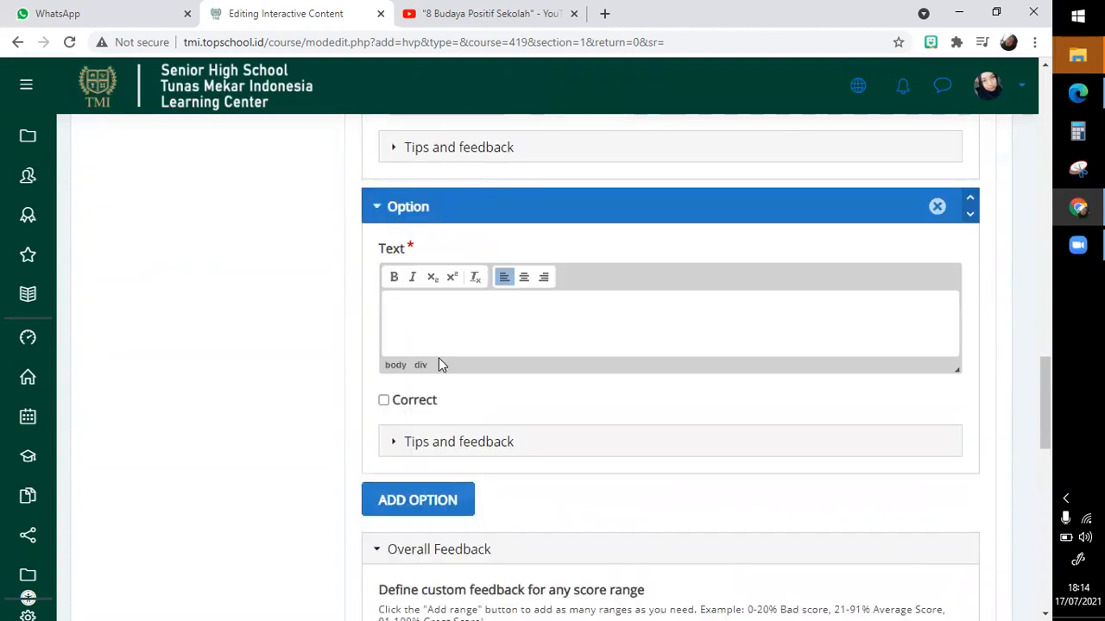
text(Kebhinekaan GLobal)
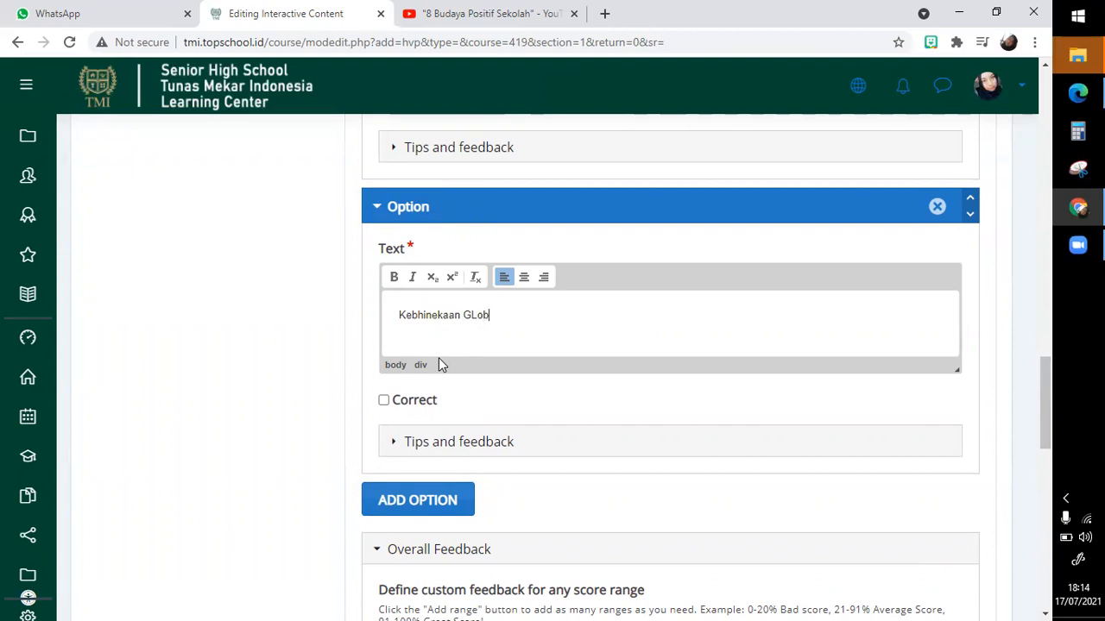
- Add a fifth answer option with the text "menghargai orang lain"
scroll(436, 371, down, 1)
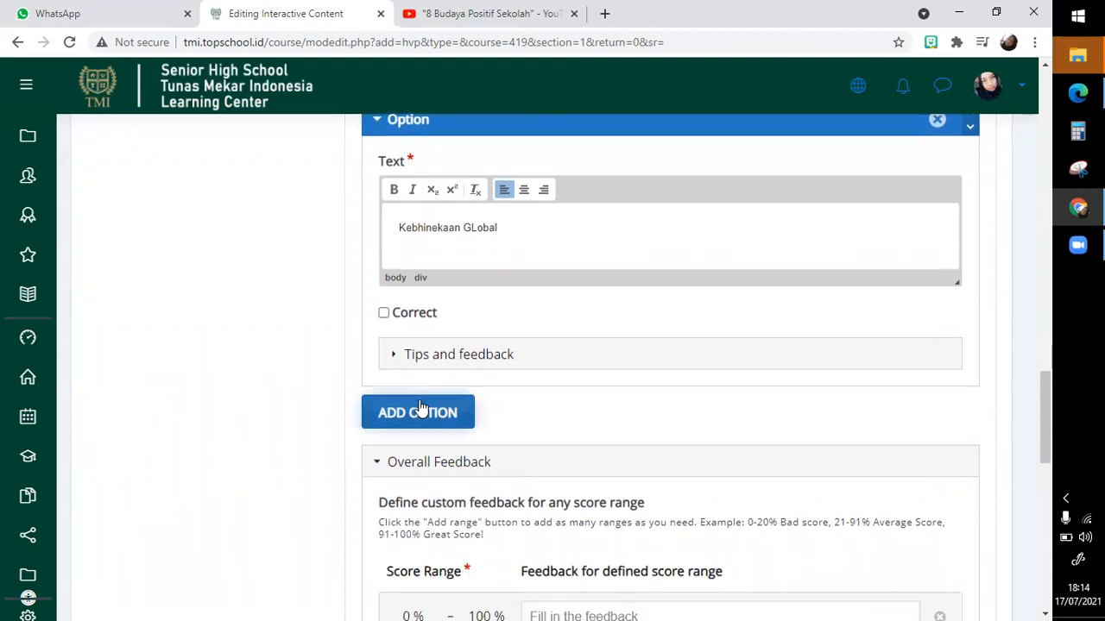
click(419, 411)
scroll(421, 407, up, 10)
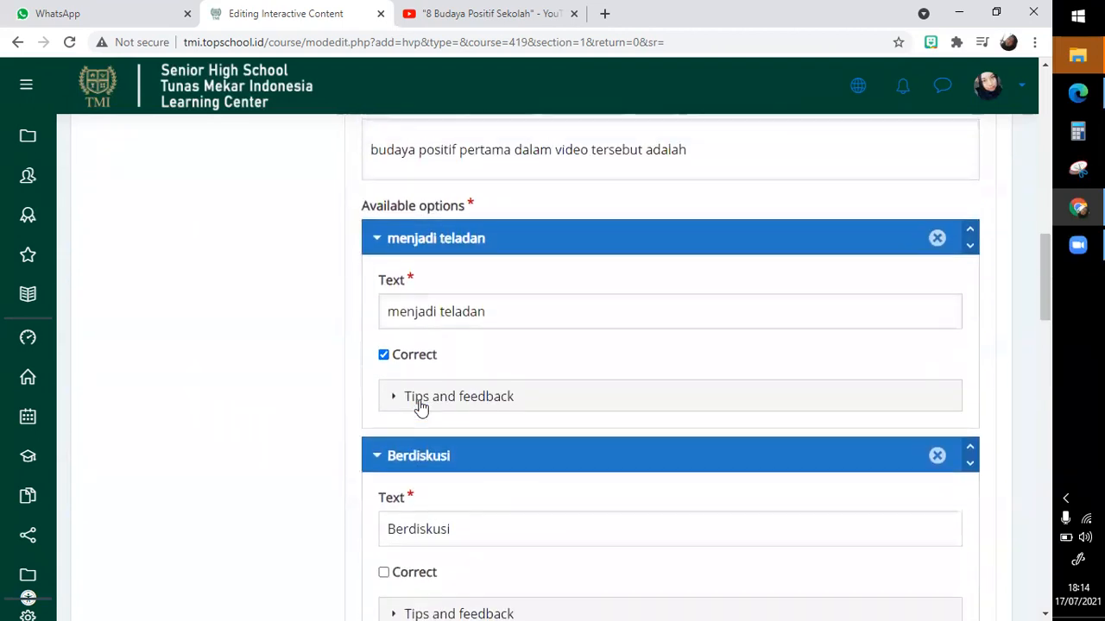
scroll(421, 408, down, 5)
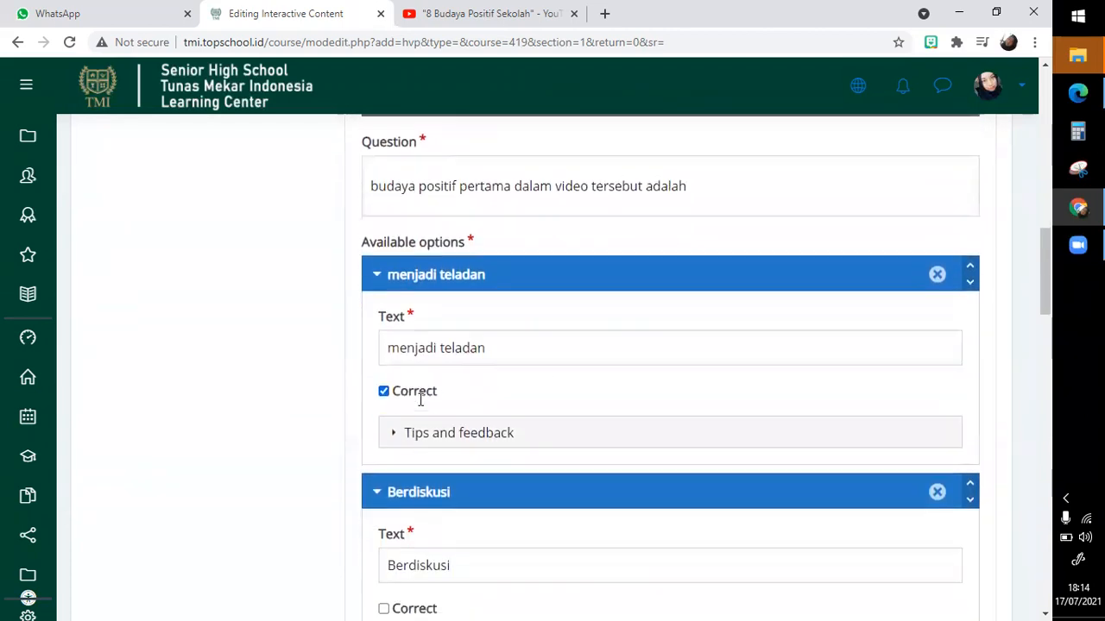
scroll(422, 407, down, 5)
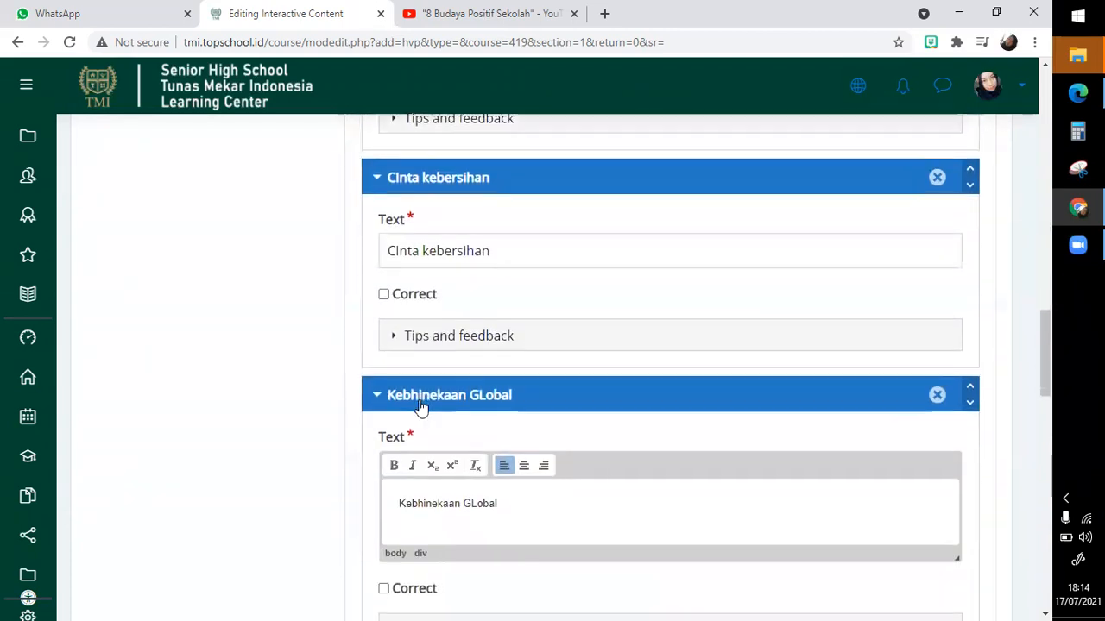
scroll(438, 490, down, 3)
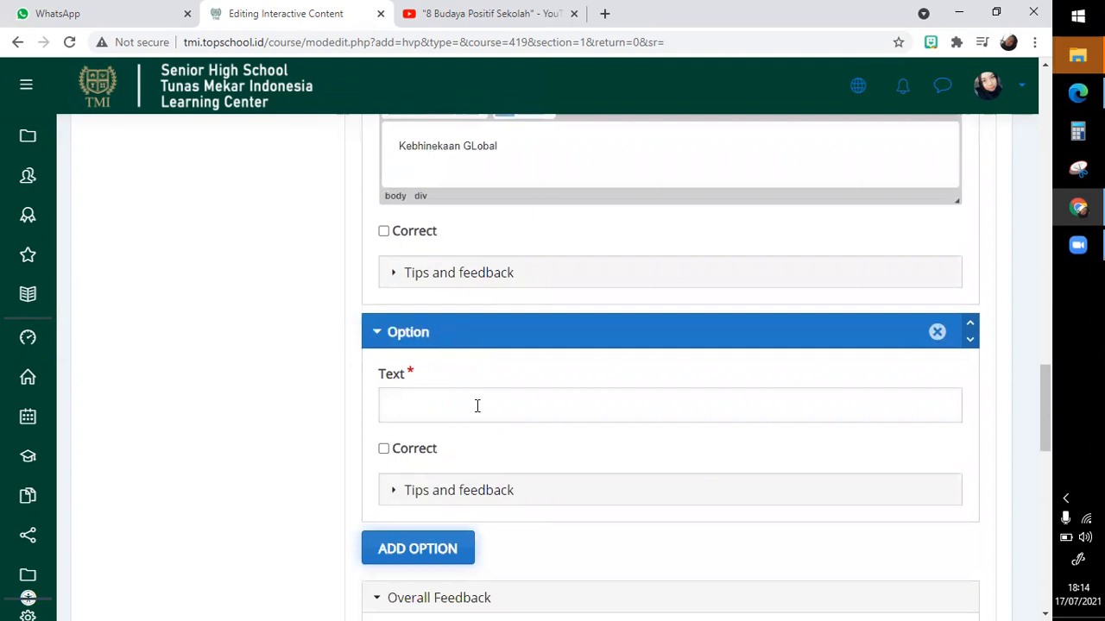
click(476, 404)
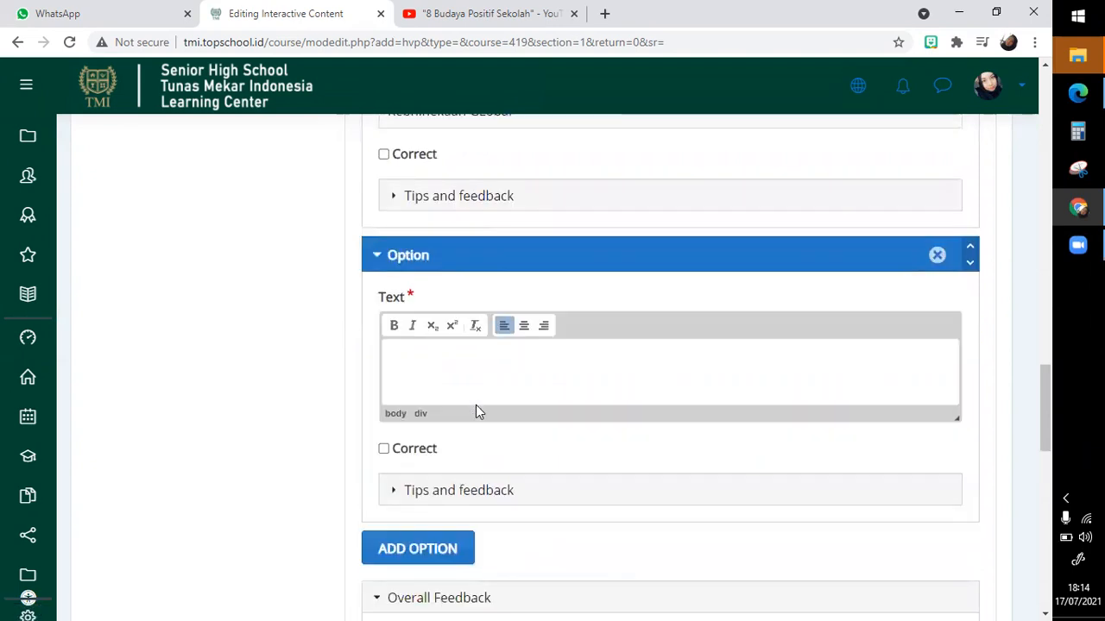
text(menghargai orang lain)
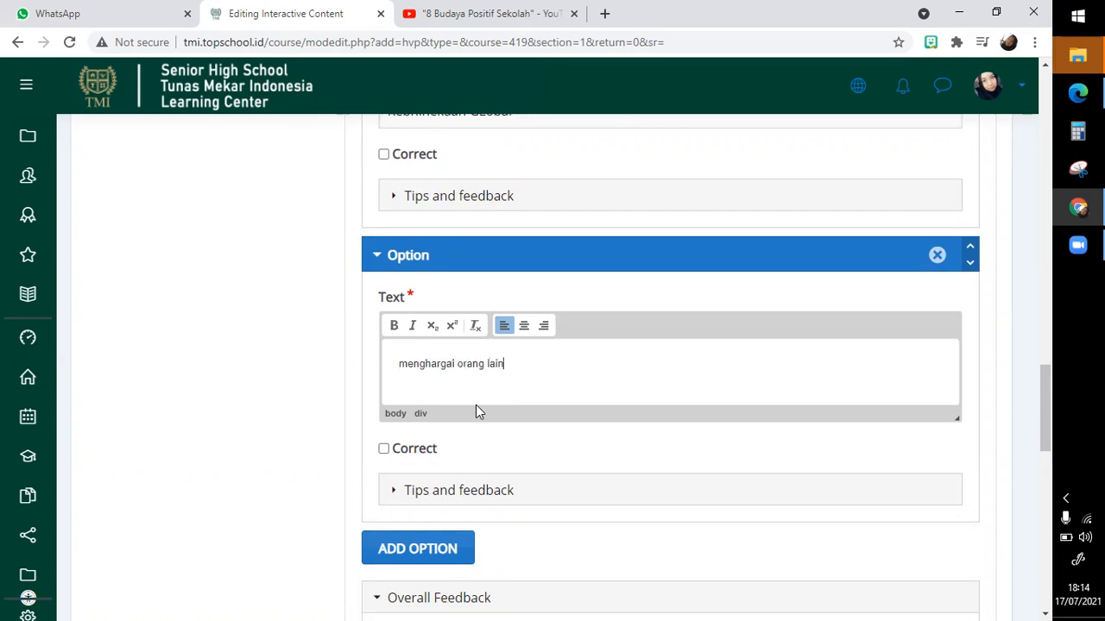
- Review the answer options, the option marked correct, and the overall feedback score range of the multiple-choice question
scroll(476, 405, down, 2)
scroll(383, 372, up, 9)
scroll(383, 372, up, 3)
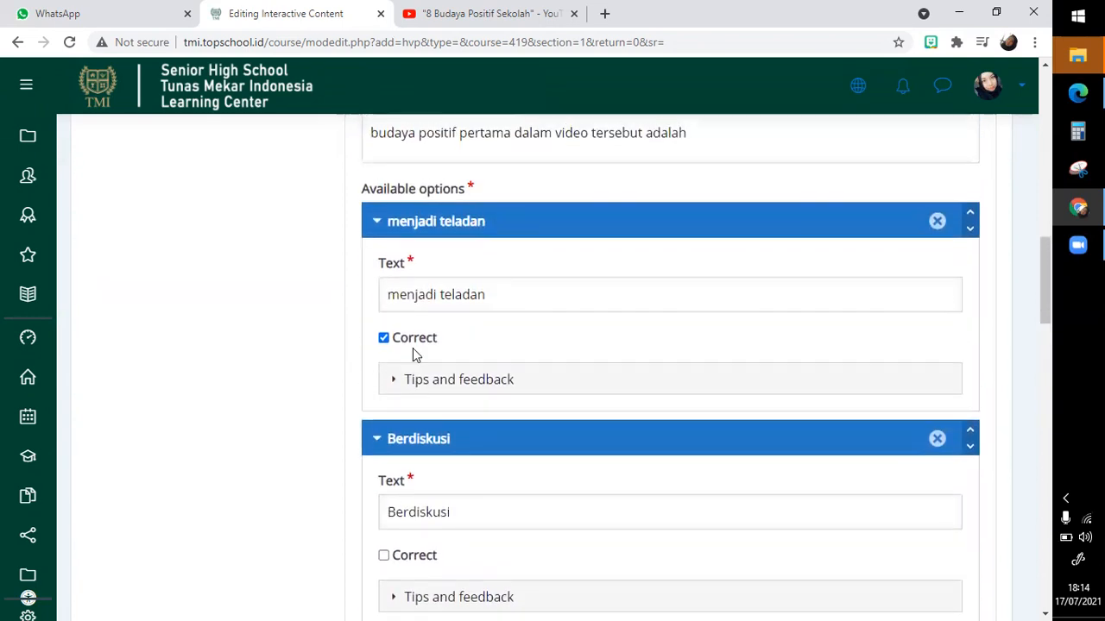
scroll(415, 354, down, 10)
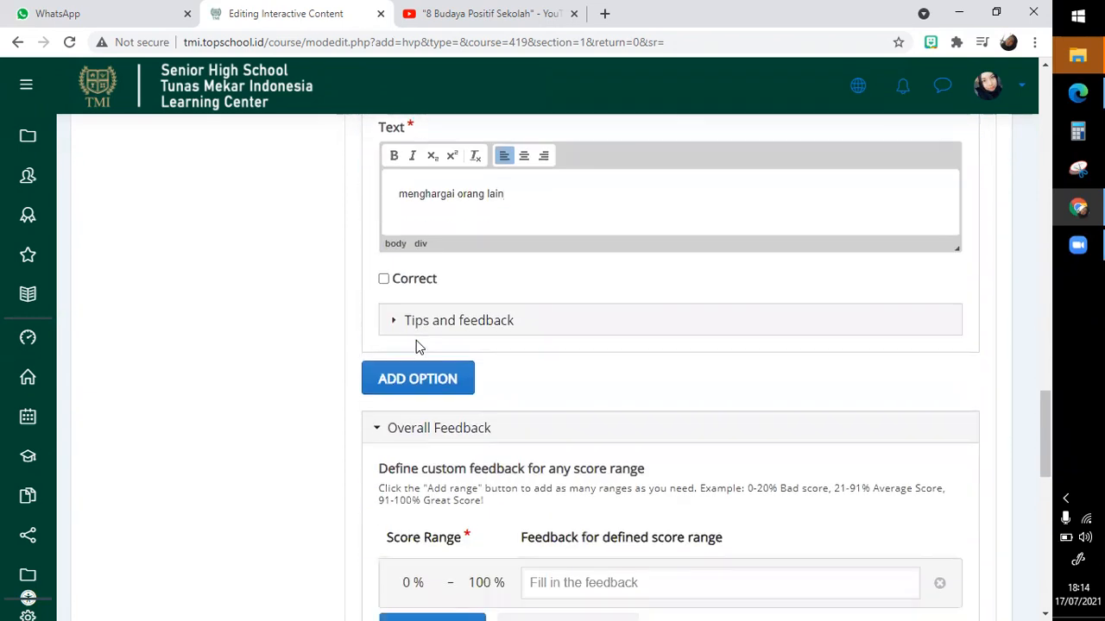
scroll(416, 340, down, 5)
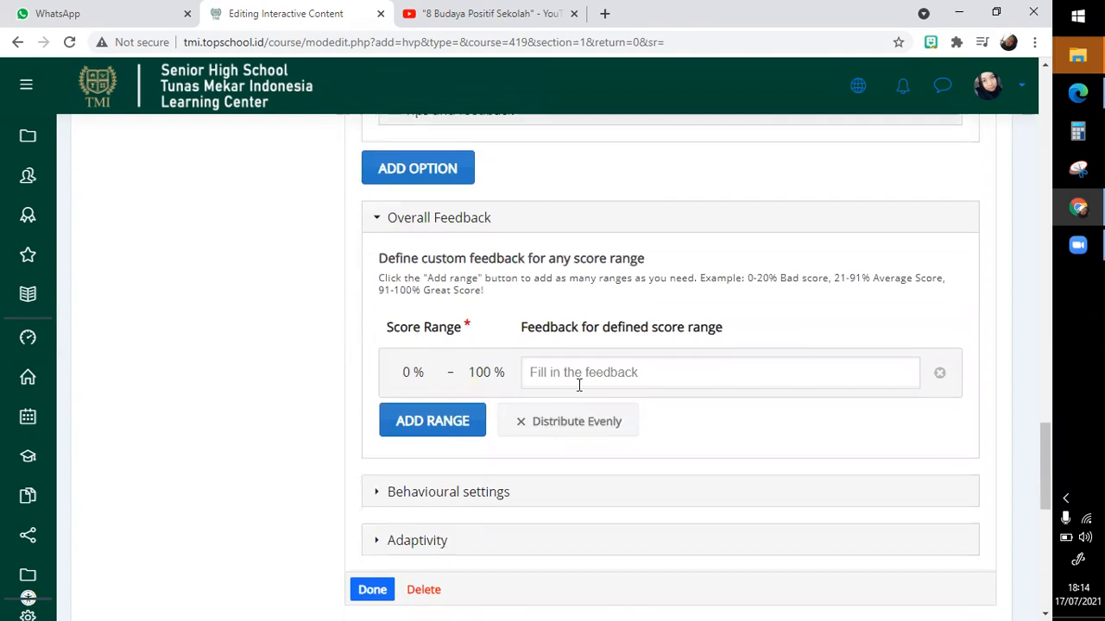
scroll(579, 386, down, 1)
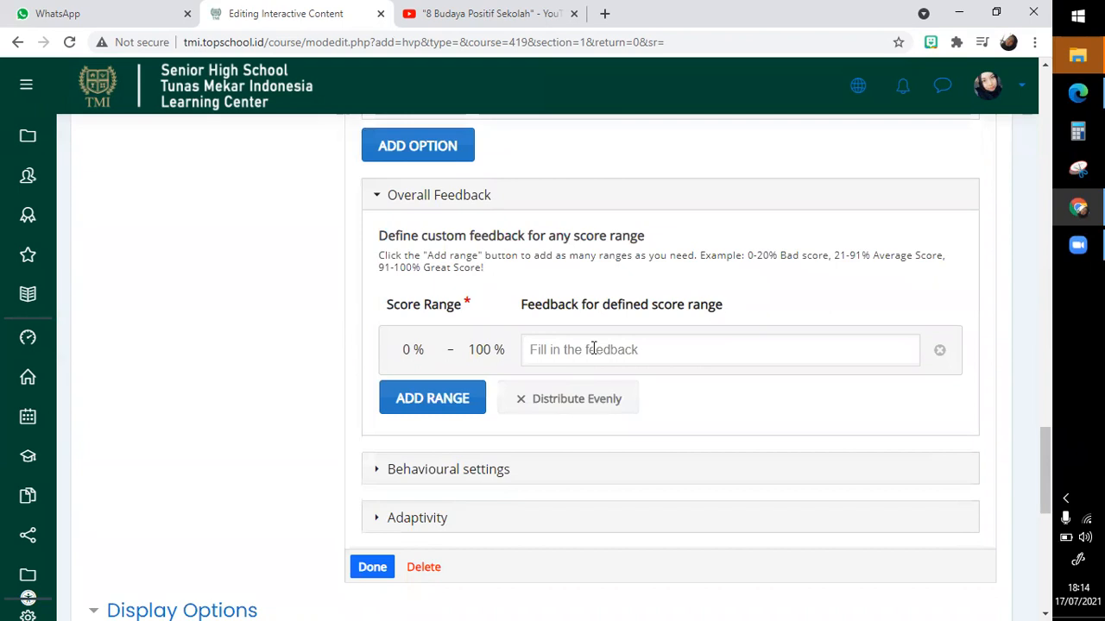
click(594, 349)
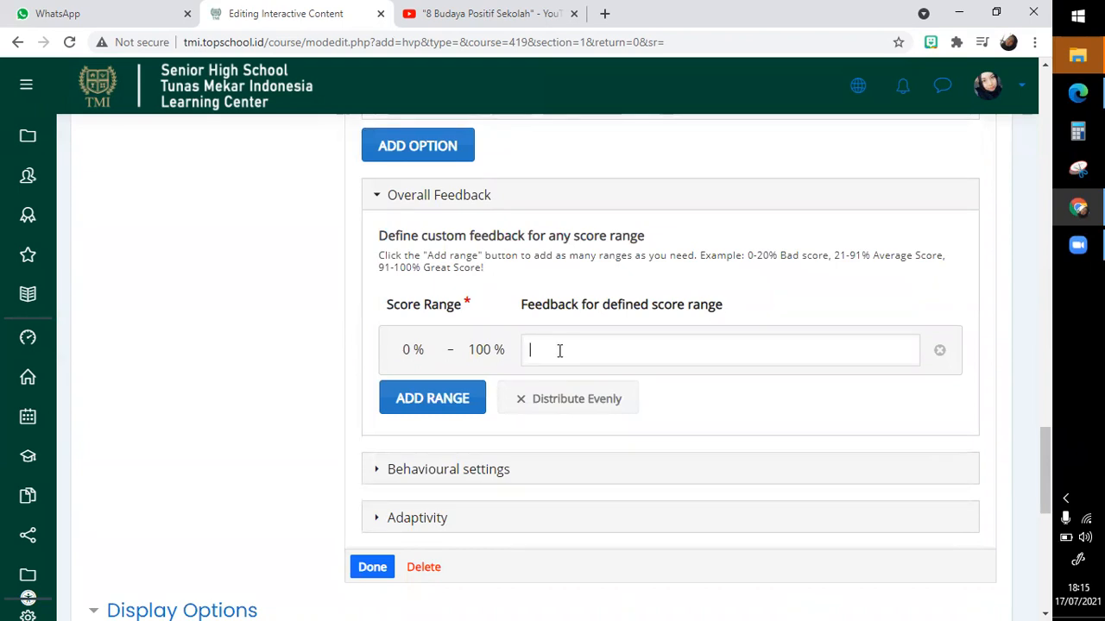
drag(707, 409, 628, 304)
scroll(469, 355, down, 3)
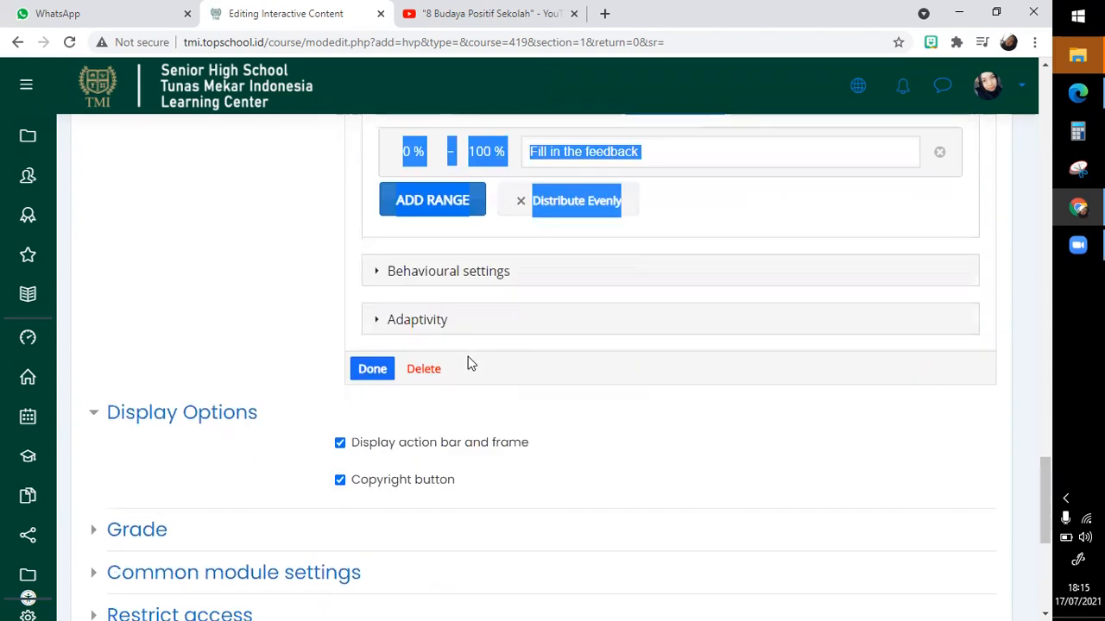
- Disable the "Show Solution" button and enable the confirmation dialog on "Check" for the multiple-choice question, finishing the interaction
click(429, 271)
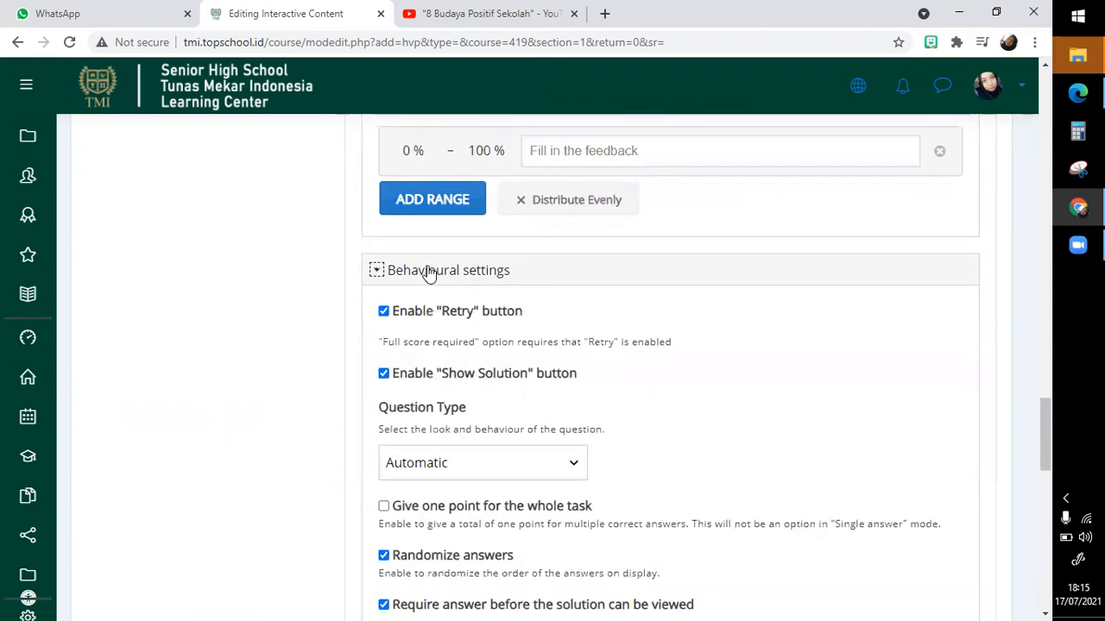
scroll(403, 351, down, 1)
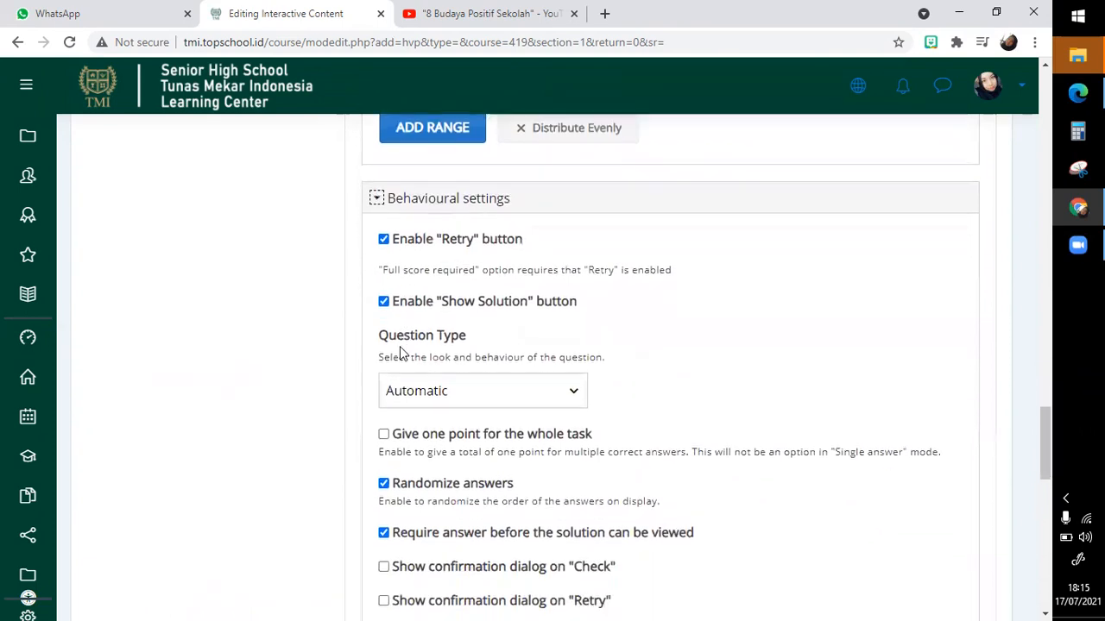
click(384, 302)
scroll(383, 311, down, 3)
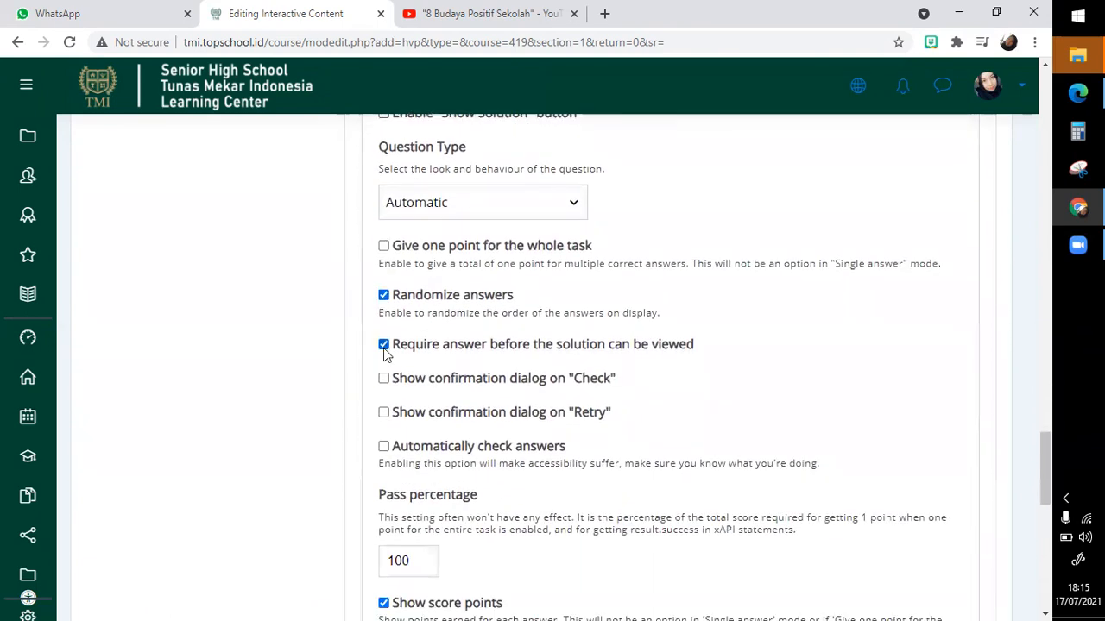
click(384, 379)
scroll(385, 349, down, 6)
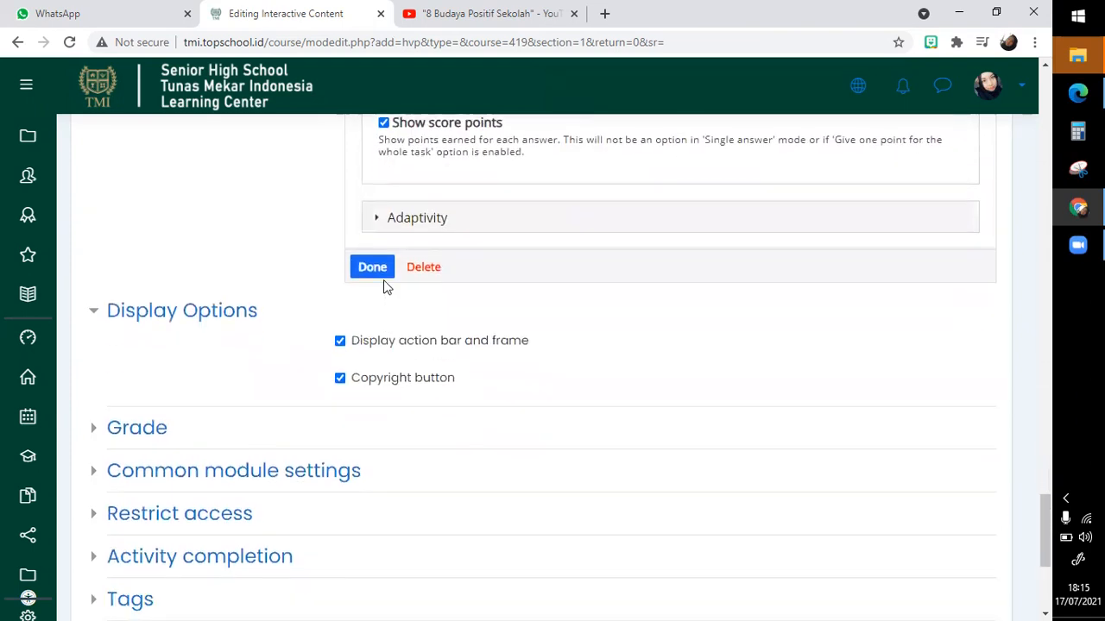
click(381, 275)
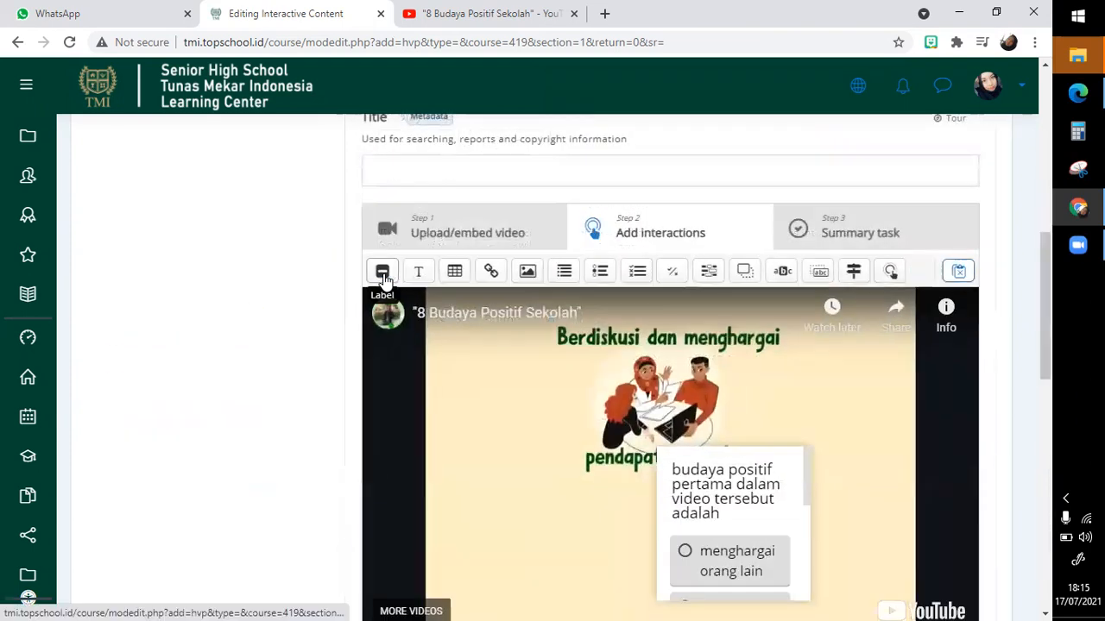
- Move the video position to 3:04 and add a Fill in the Blanks interaction there
scroll(533, 368, down, 4)
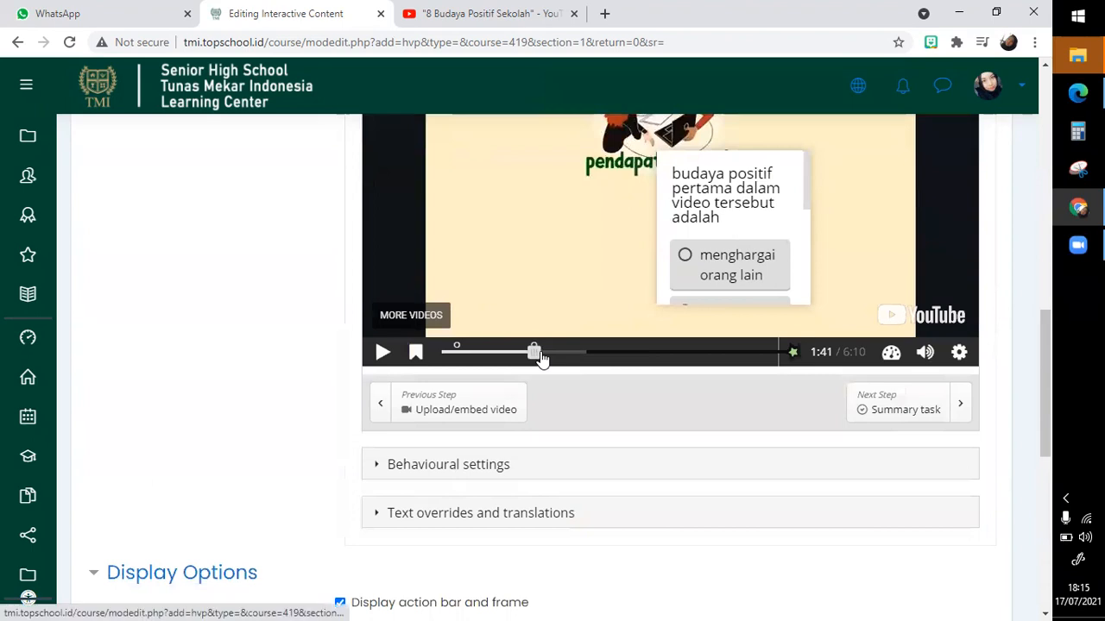
drag(535, 354, 609, 354)
scroll(649, 286, up, 3)
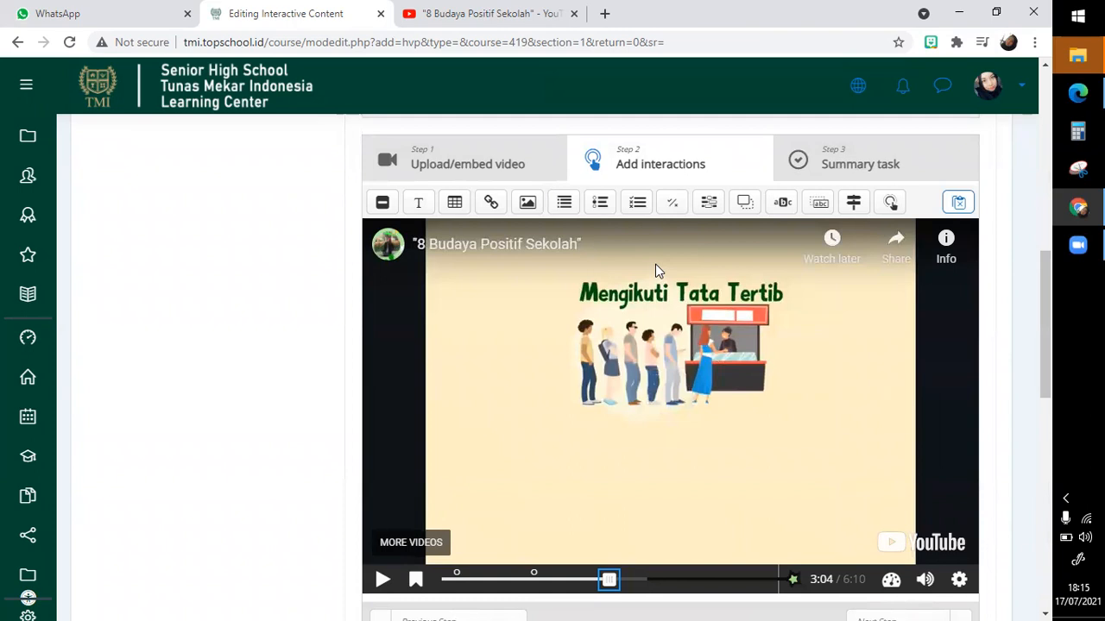
click(706, 207)
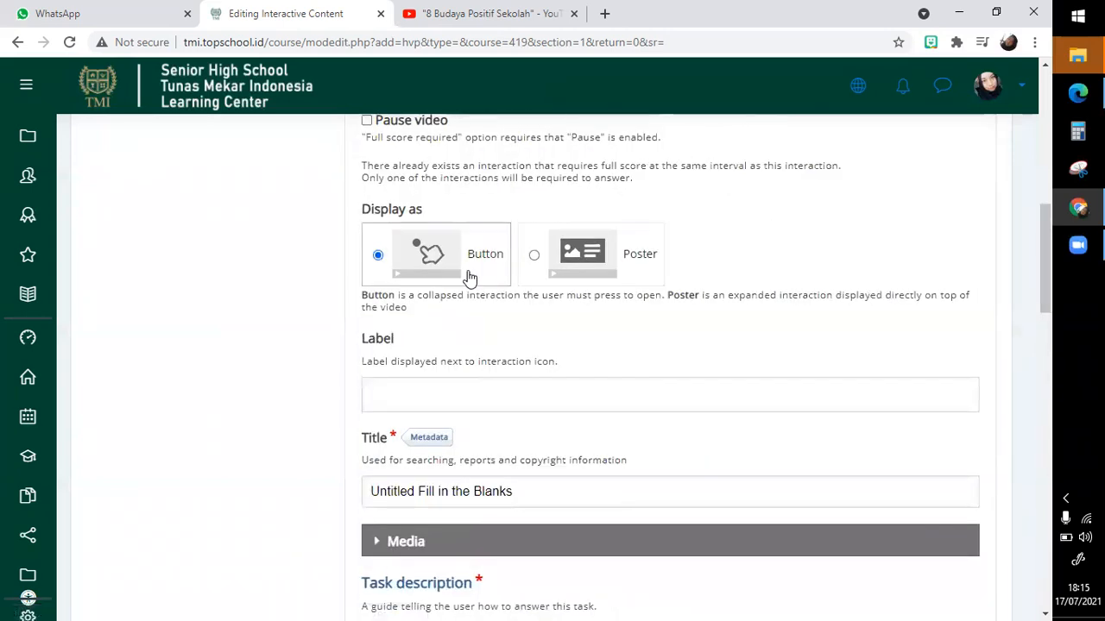
- Change the new interaction's title to "Fill in the Blanks", leaving its label empty
scroll(449, 276, down, 1)
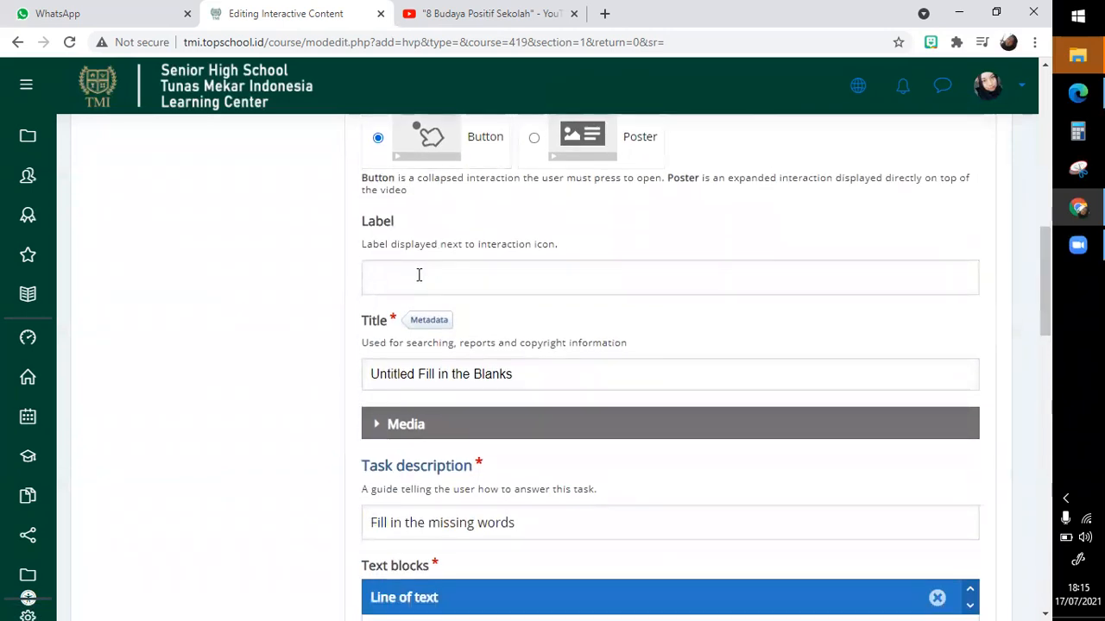
click(418, 274)
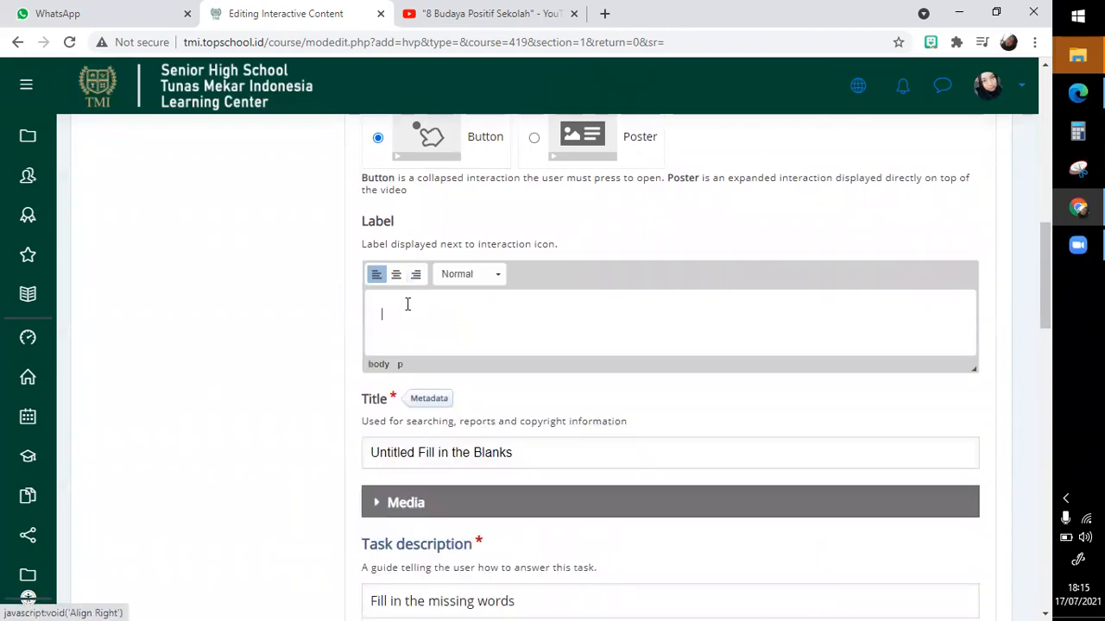
scroll(407, 303, down, 1)
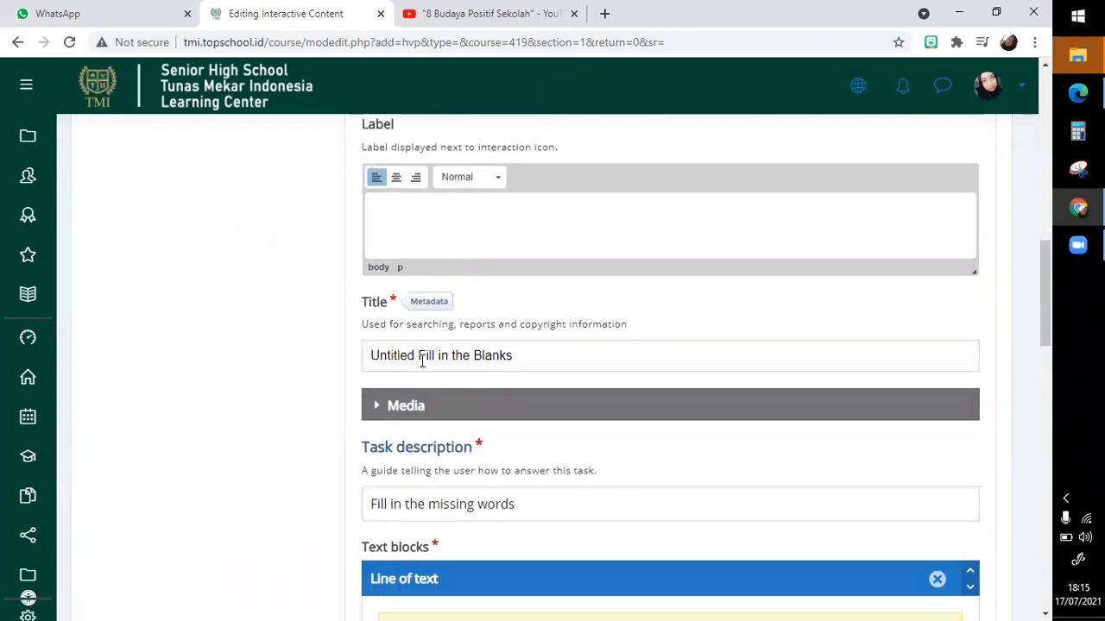
double_click(400, 357)
key(BackSpace)
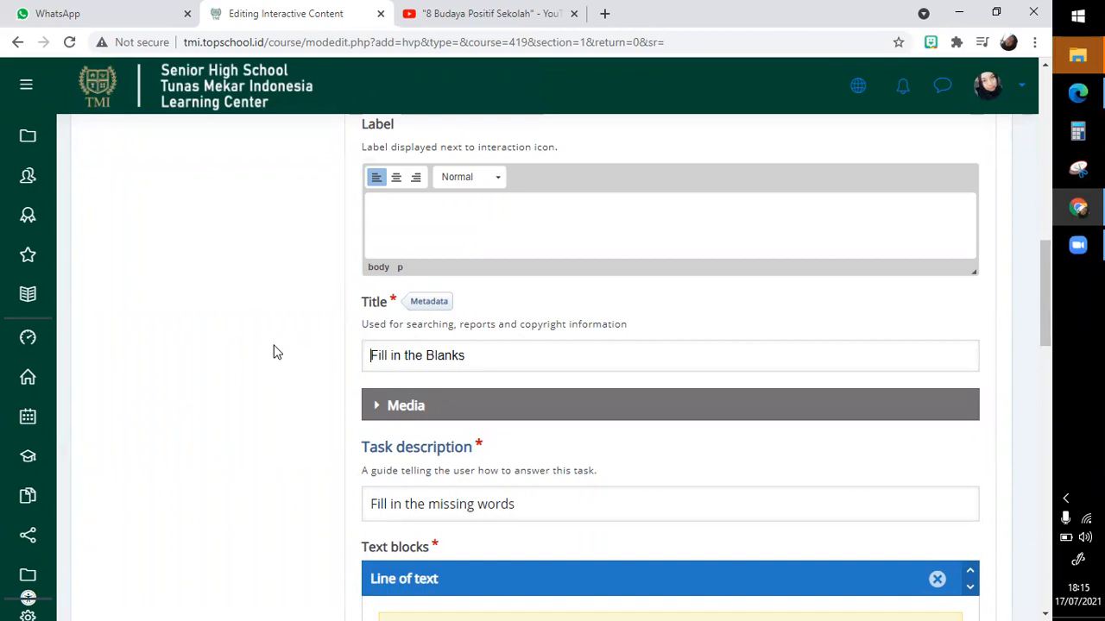
- Examine the task description and the text block instructions on how to mark blanks, alternative answers and tips
scroll(273, 352, down, 4)
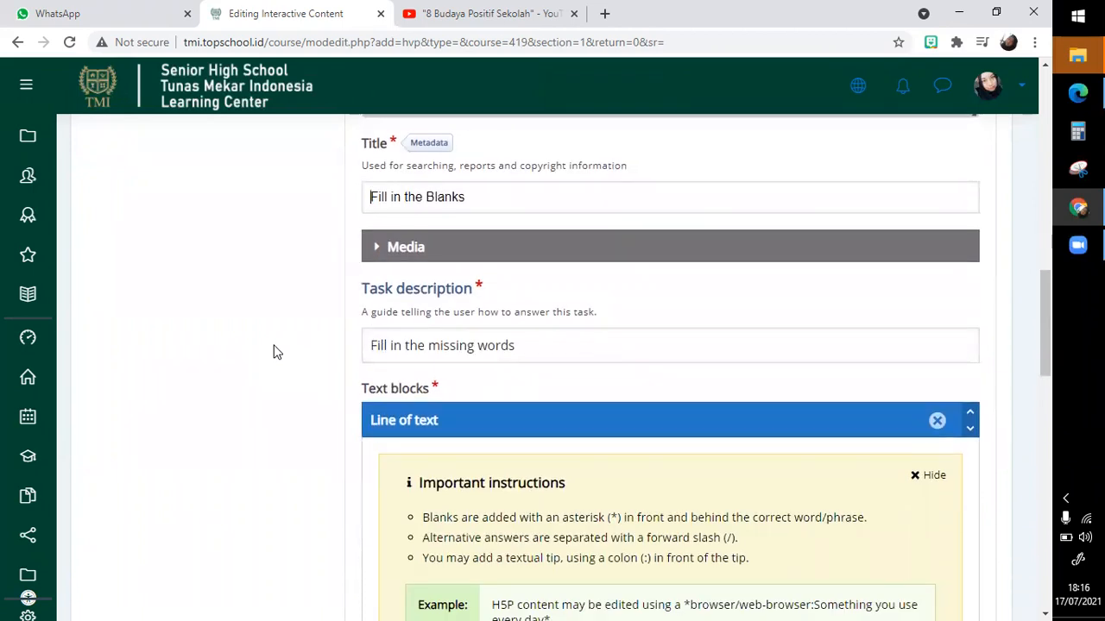
scroll(272, 353, down, 1)
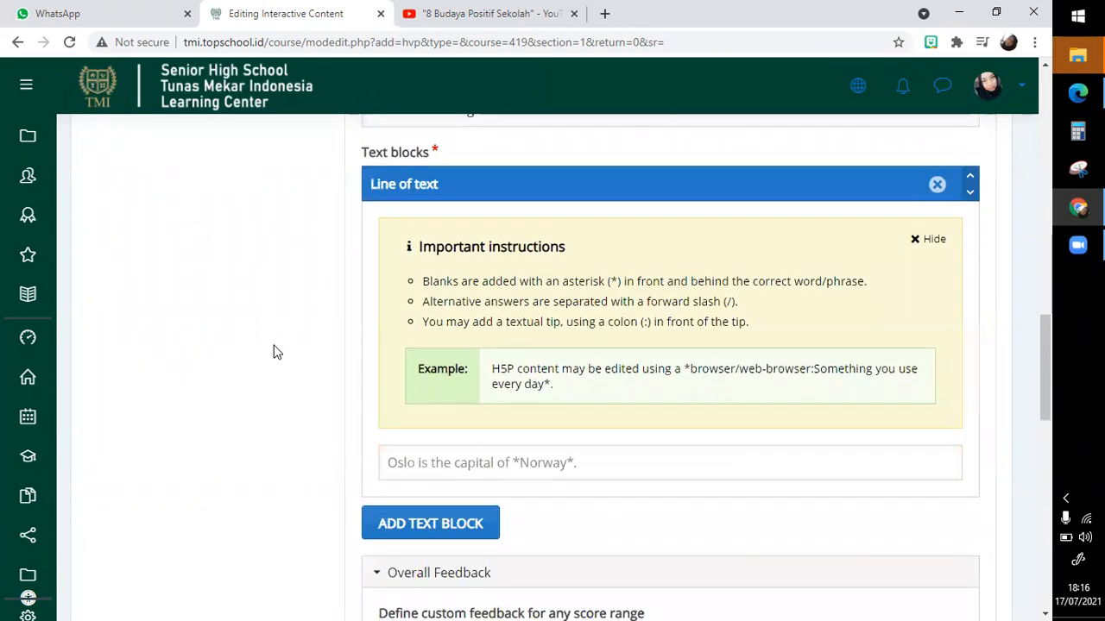
scroll(273, 352, down, 1)
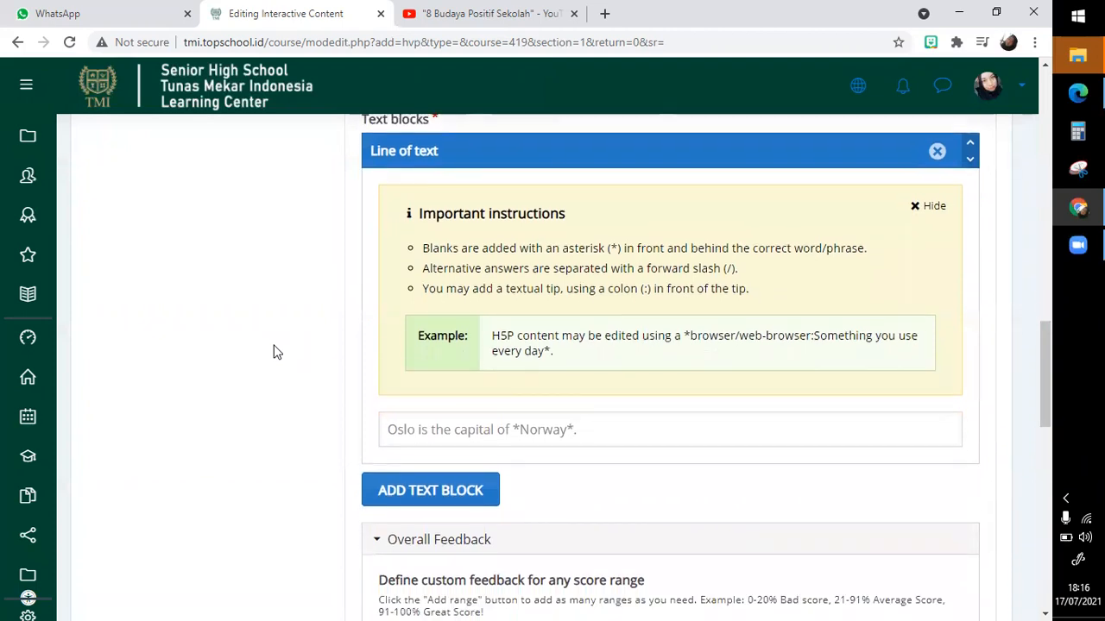
scroll(273, 352, up, 1)
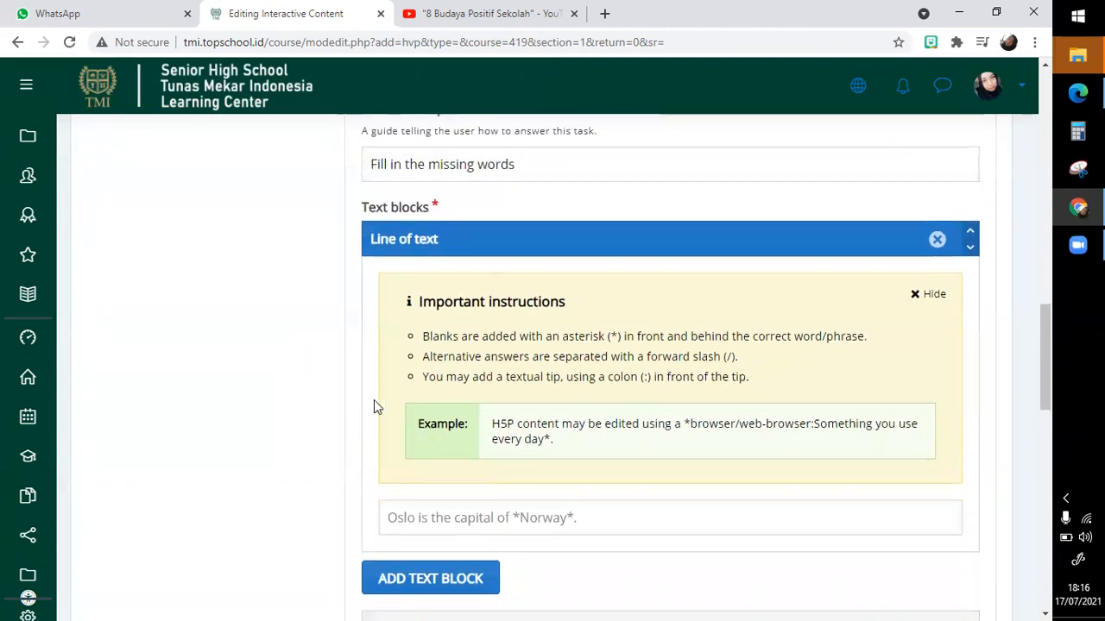
scroll(375, 401, up, 1)
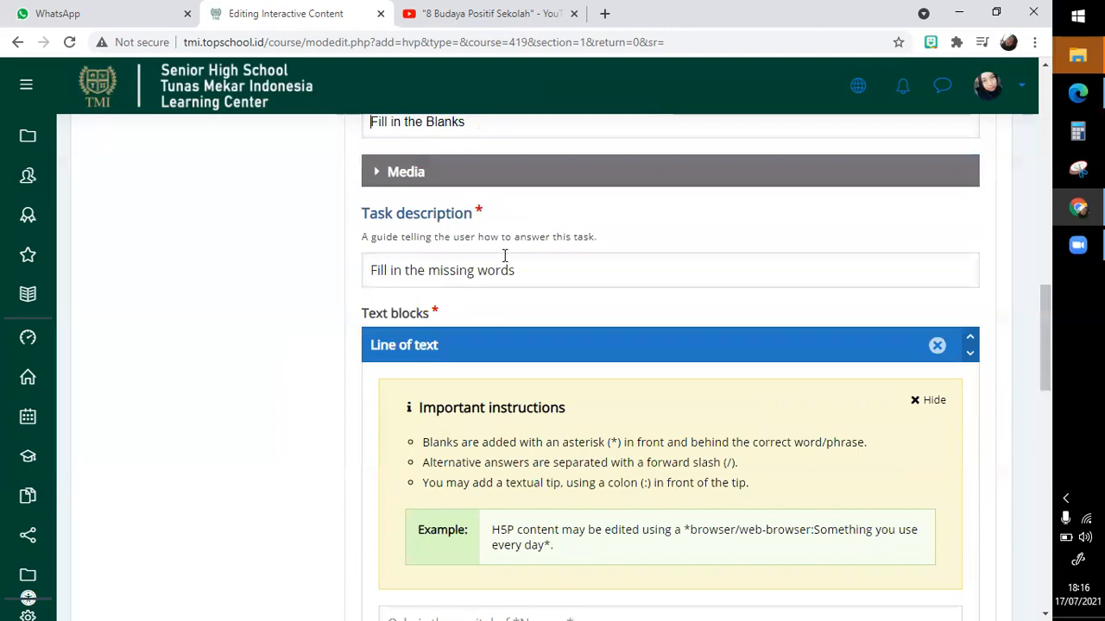
click(505, 260)
scroll(503, 258, down, 2)
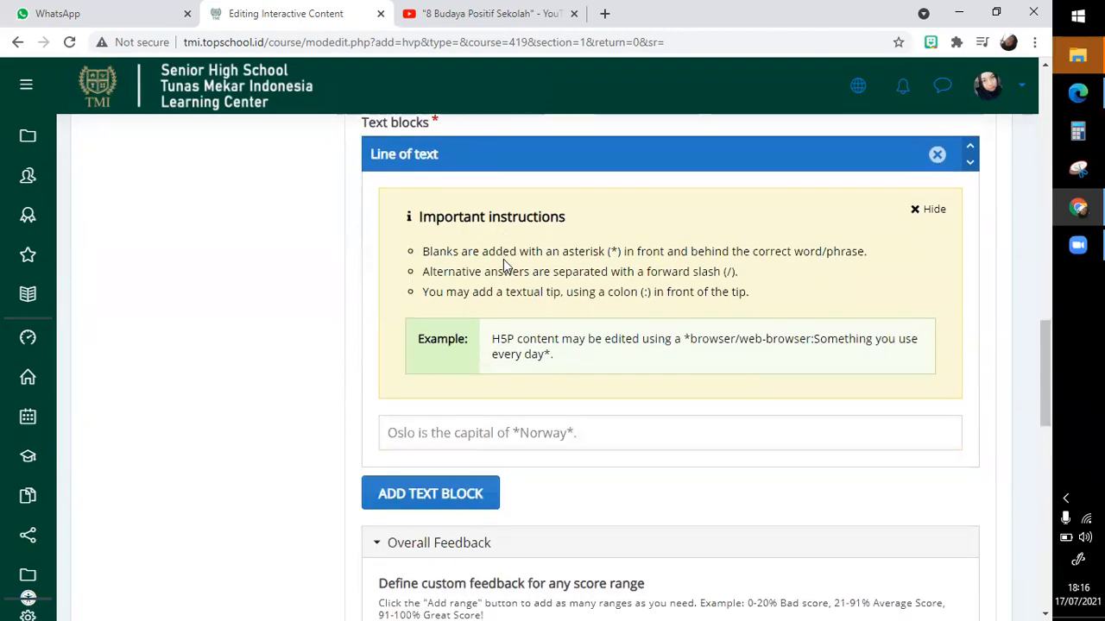
scroll(503, 259, down, 2)
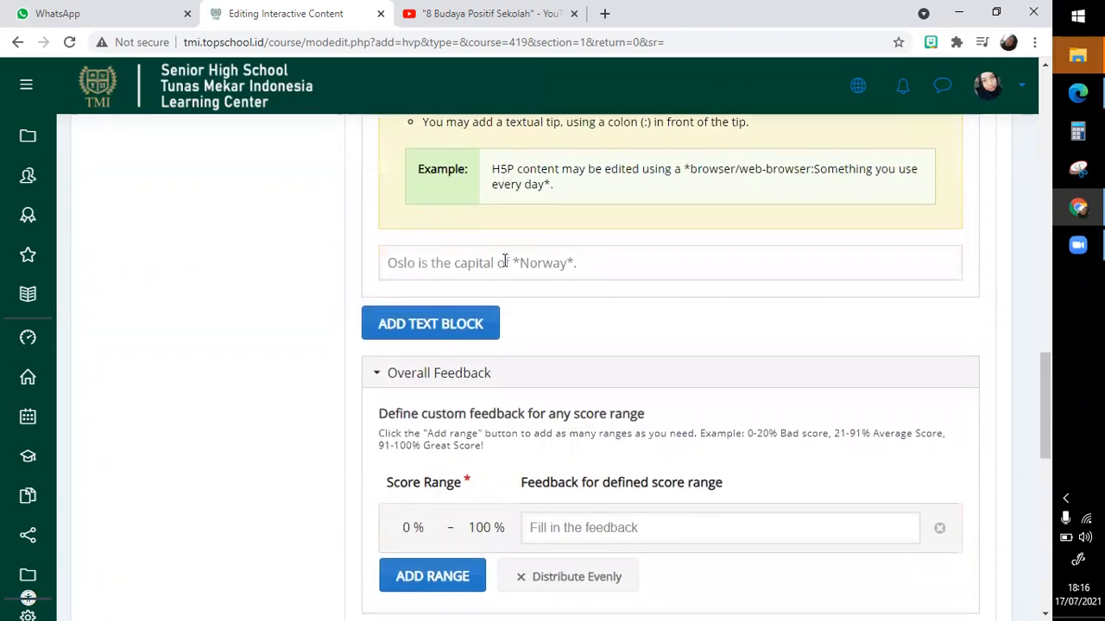
scroll(503, 259, up, 4)
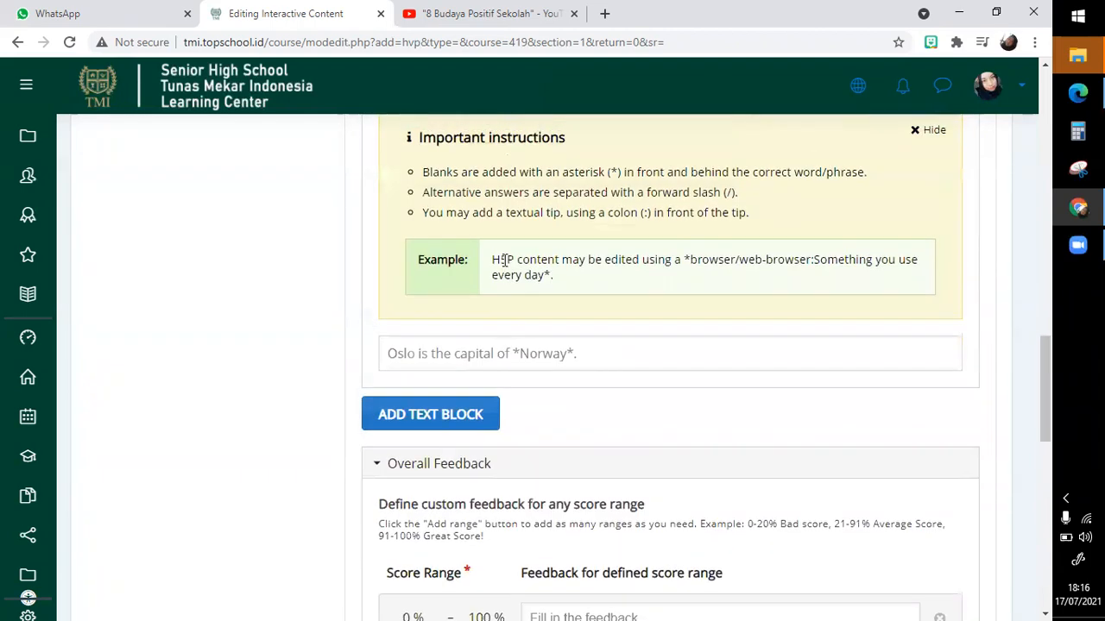
- Enter "Ibu kota Indonesia *Jakarta /Bandung /Surabaya" in the first line of text
click(486, 514)
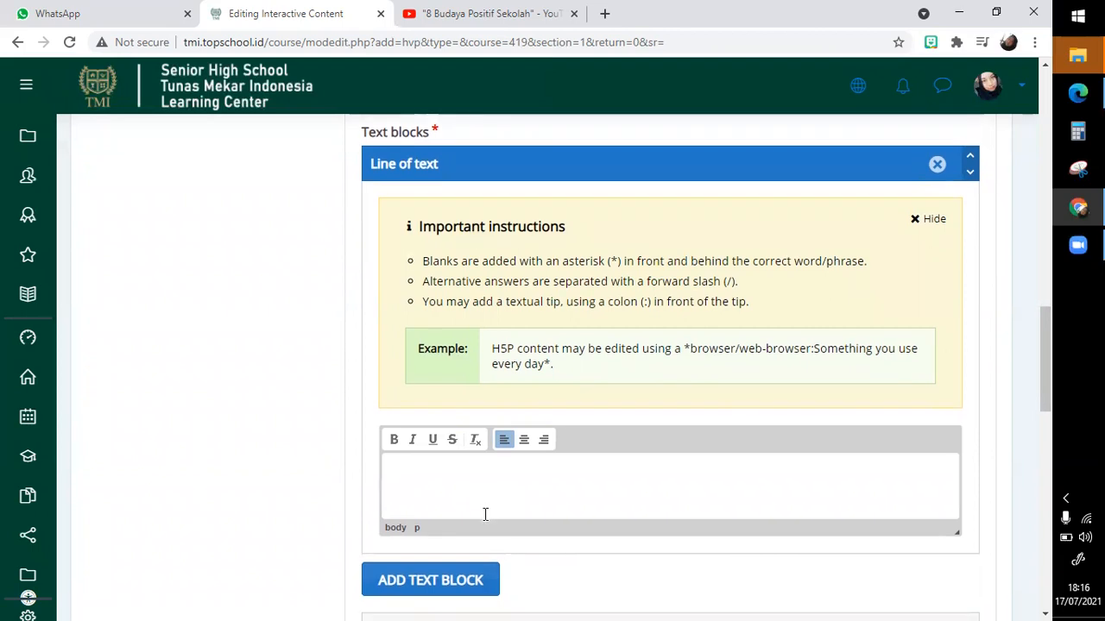
text(Ibu kota Indonesia)
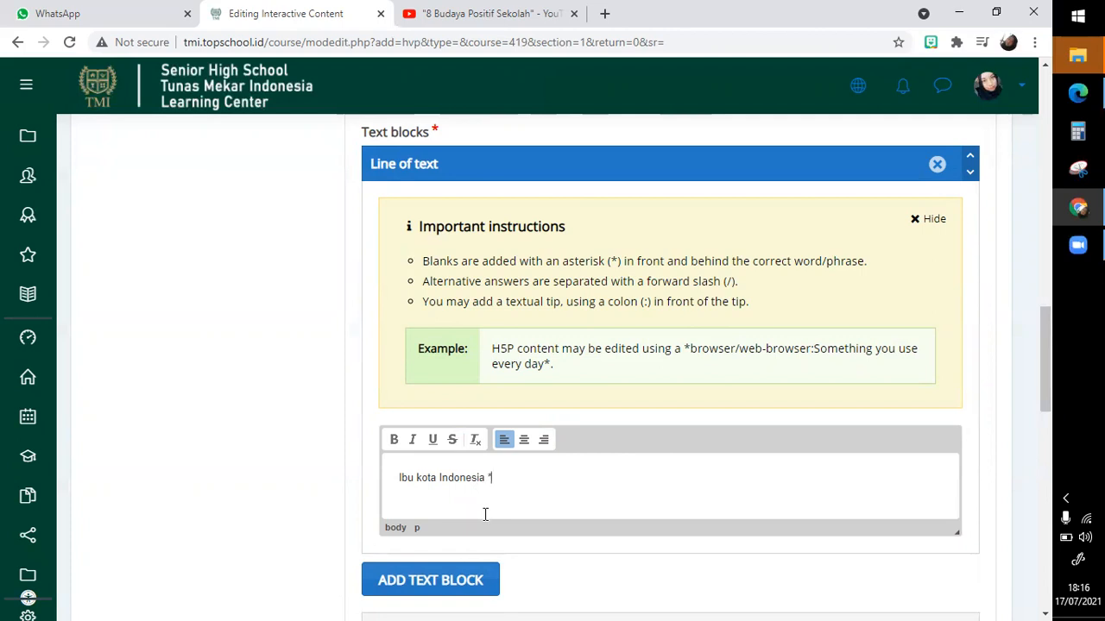
text(*Jakarta)
scroll(485, 514, down, 1)
text(ban)
key(BackSpace)
key(BackSpace)
key(BackSpace)
key(BackSpace)
text(Bandung)
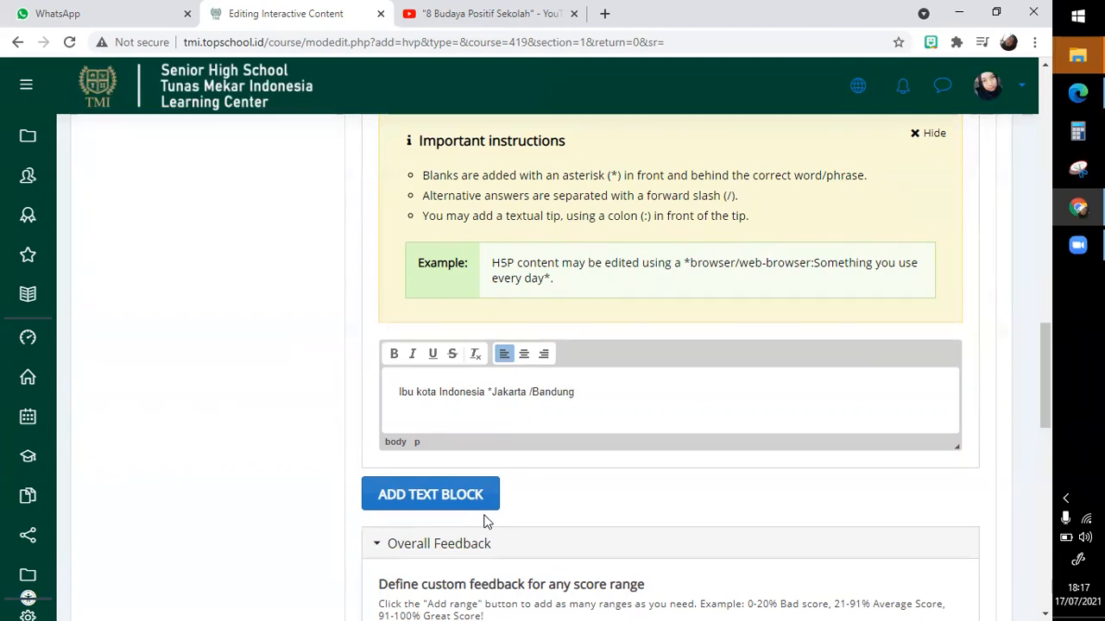
text( /SuRA)
key(BackSpace)
key(BackSpace)
text(rabaya)
- Add a second text block to the Fill in the Blanks interaction
scroll(484, 521, down, 1)
scroll(485, 522, down, 3)
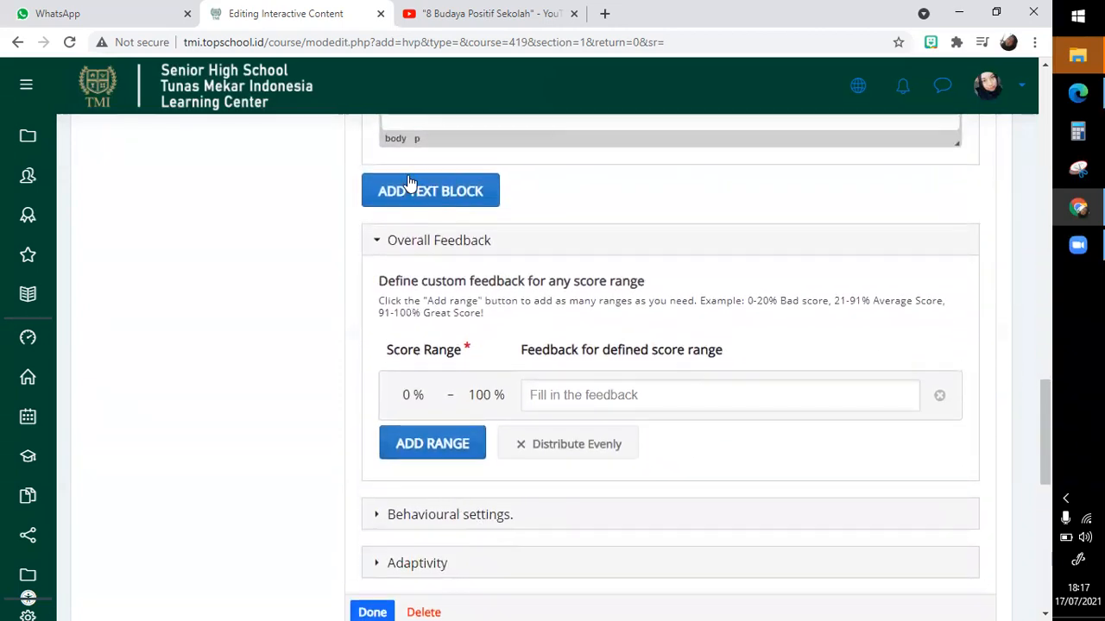
click(409, 187)
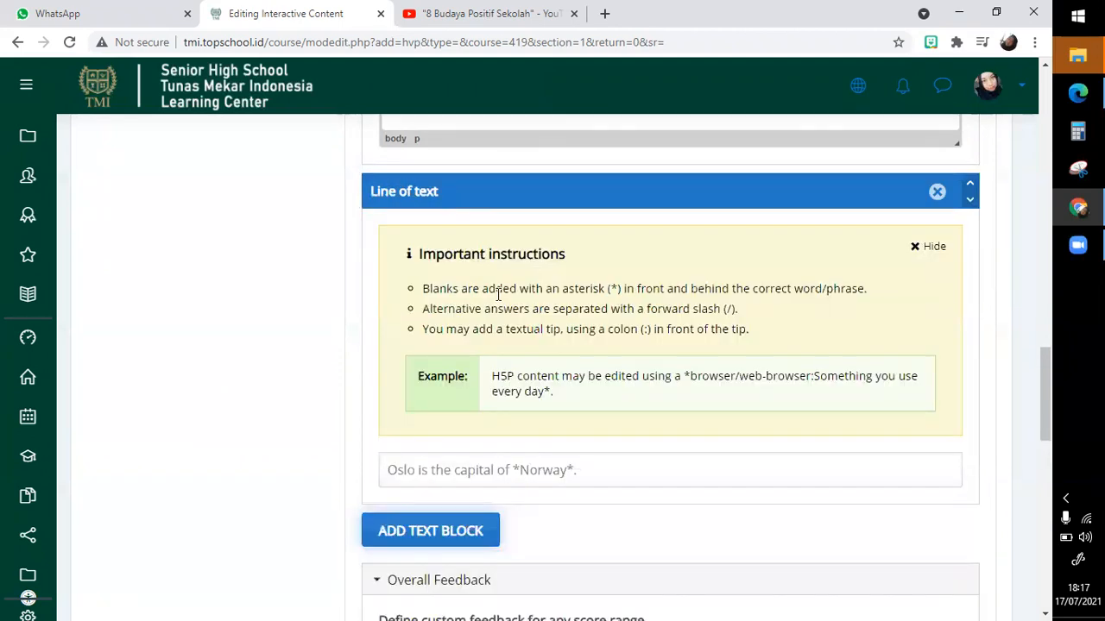
- Insert the closing asterisk after "Jakarta" in the first line of text
scroll(498, 295, up, 5)
scroll(498, 294, down, 2)
scroll(497, 296, down, 4)
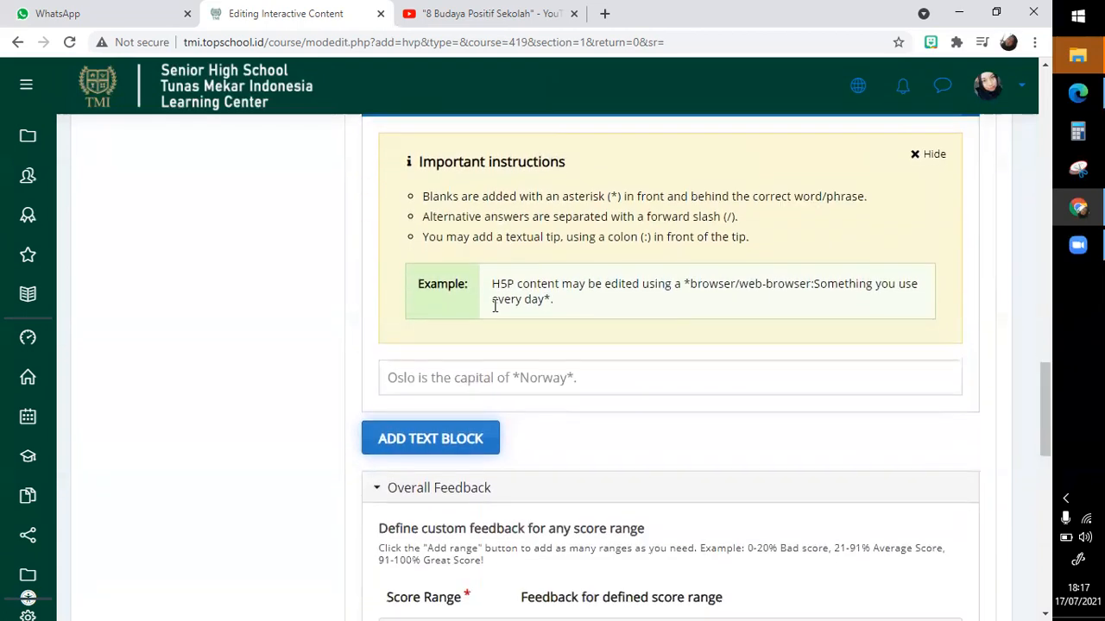
scroll(484, 377, up, 4)
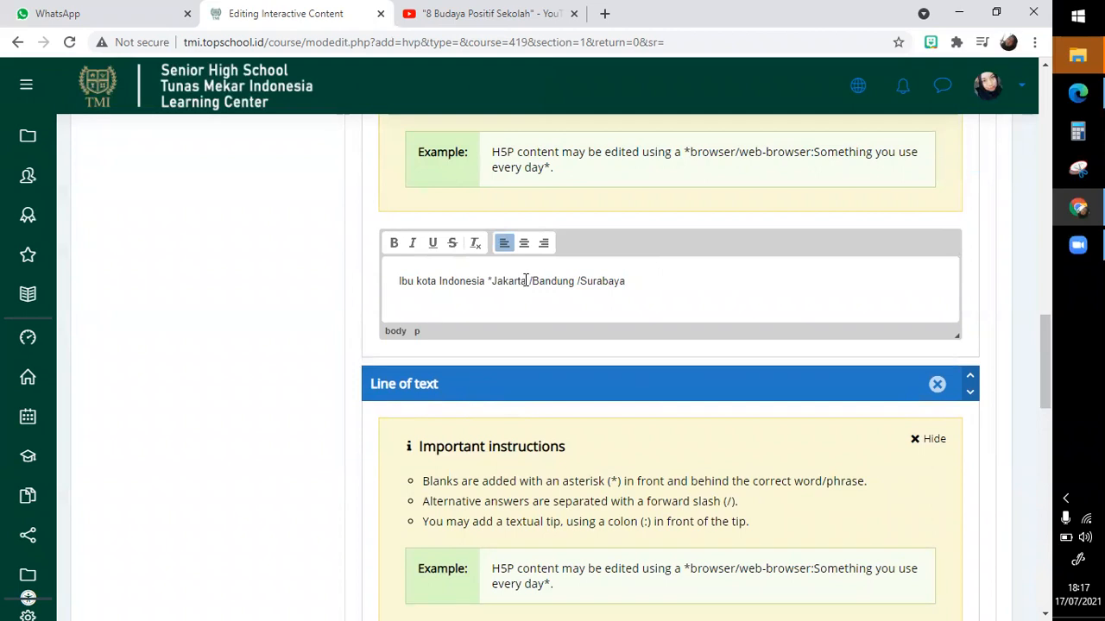
text(*)
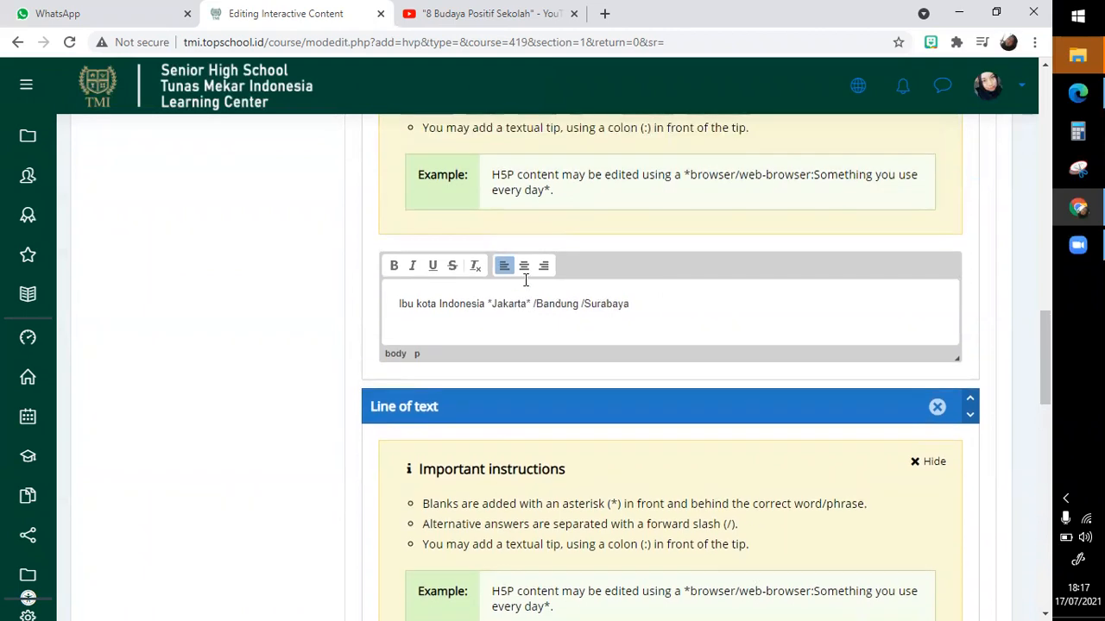
- Enter "warna Langit adalah *Biru* /putih" in the second line of text and finish the Fill in the Blanks interaction
scroll(525, 284, down, 5)
click(516, 291)
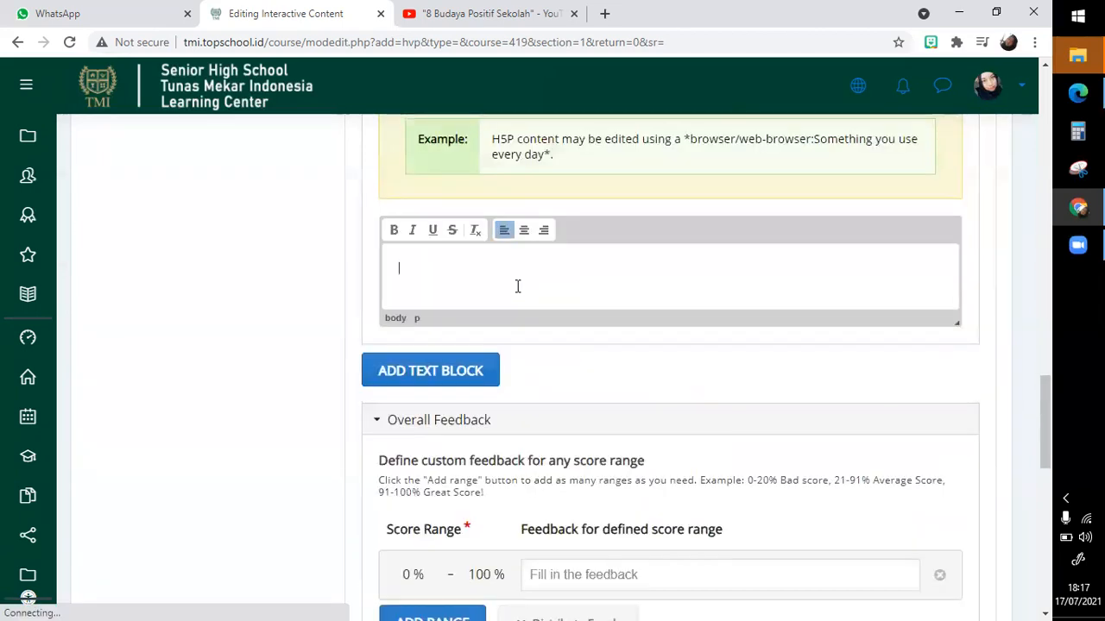
text(warna Langit adalah)
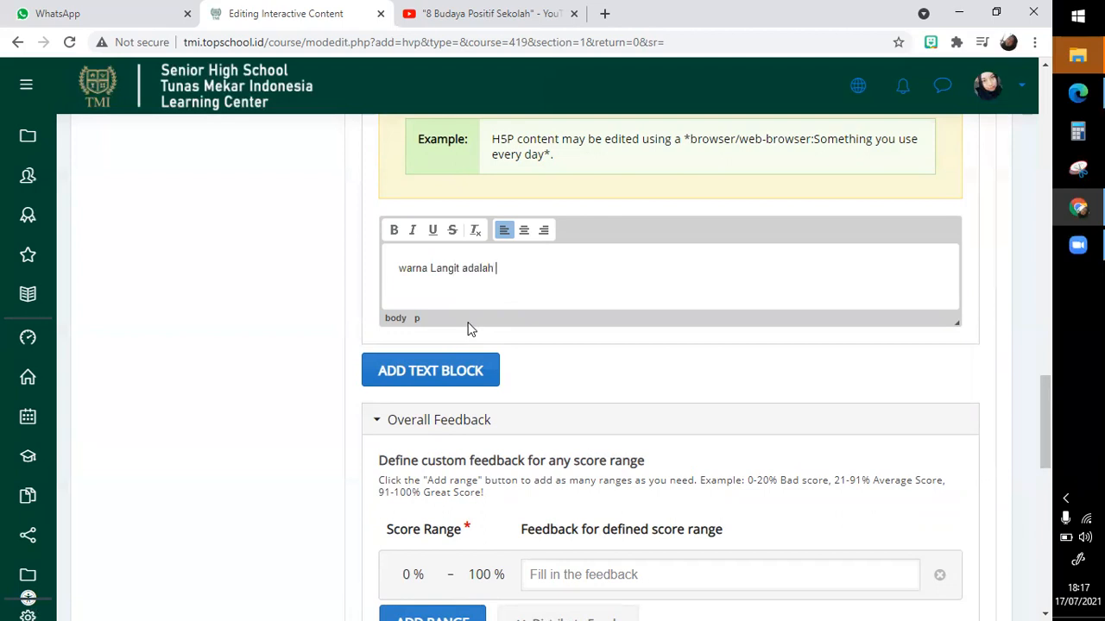
text( *Bl)
text(iru* /putih)
scroll(471, 329, down, 5)
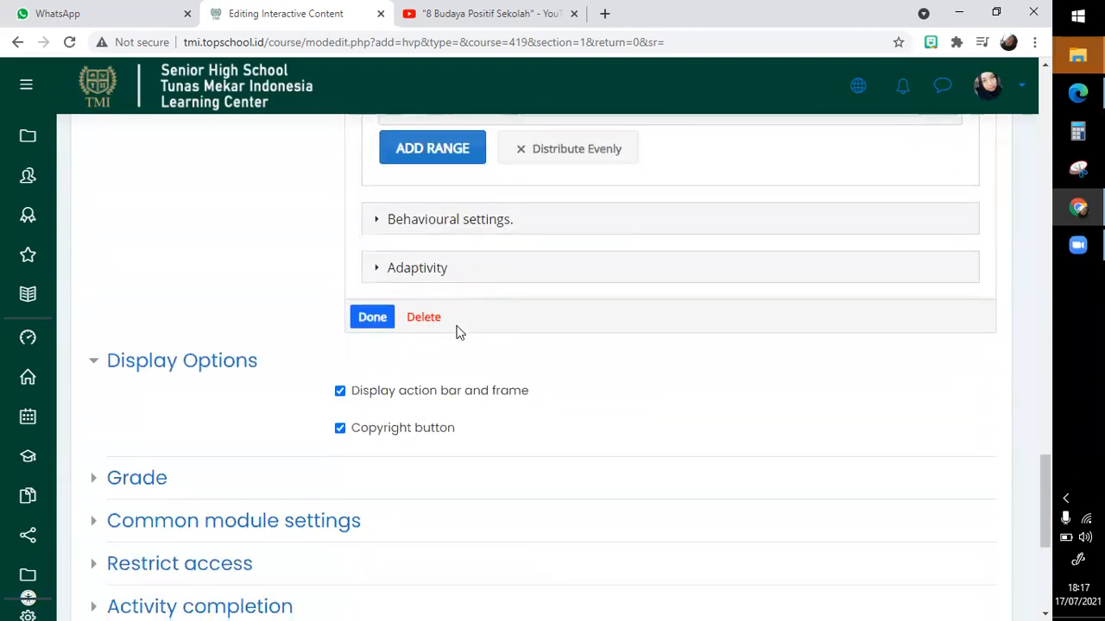
click(386, 315)
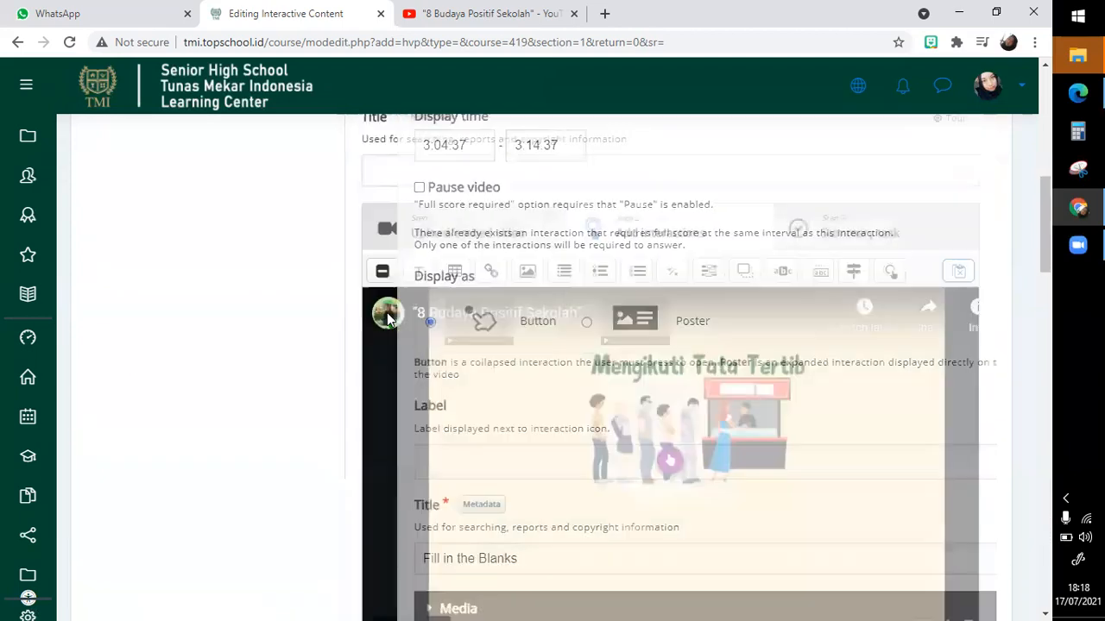
- Move the video playhead to 3:39, and open the Summary task step with its introductory hint dismissed
scroll(387, 318, down, 3)
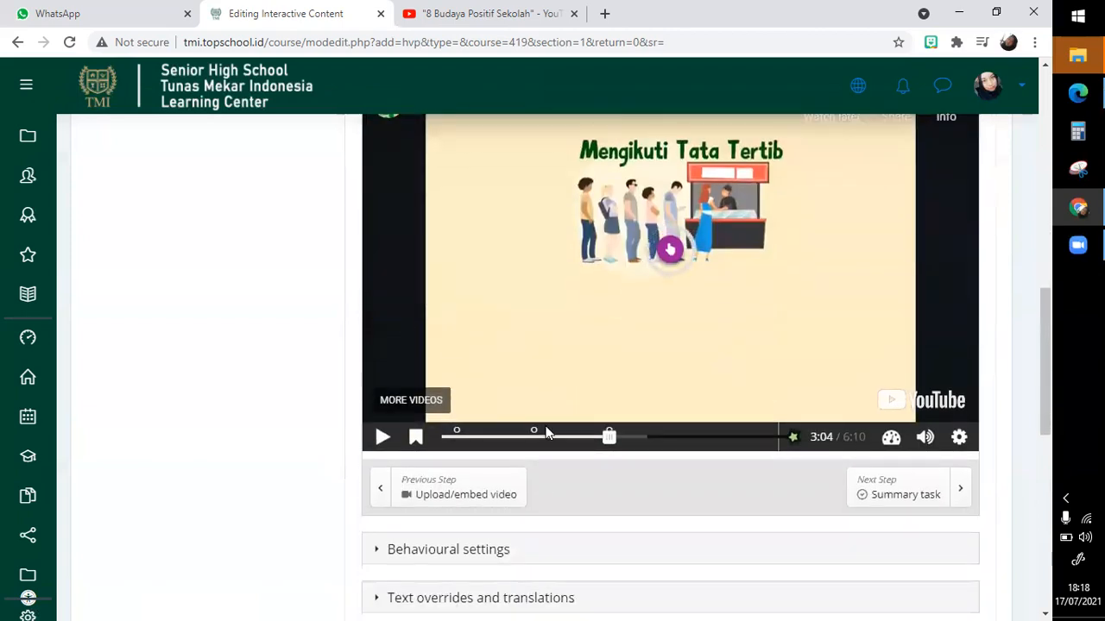
drag(616, 443, 649, 445)
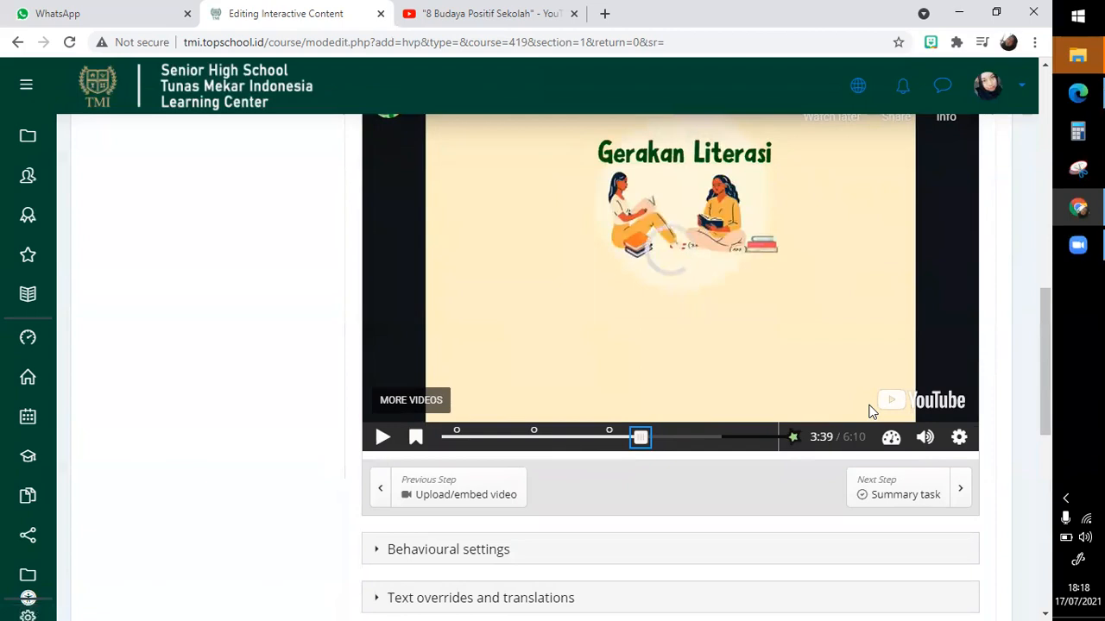
scroll(876, 410, down, 2)
scroll(872, 412, down, 2)
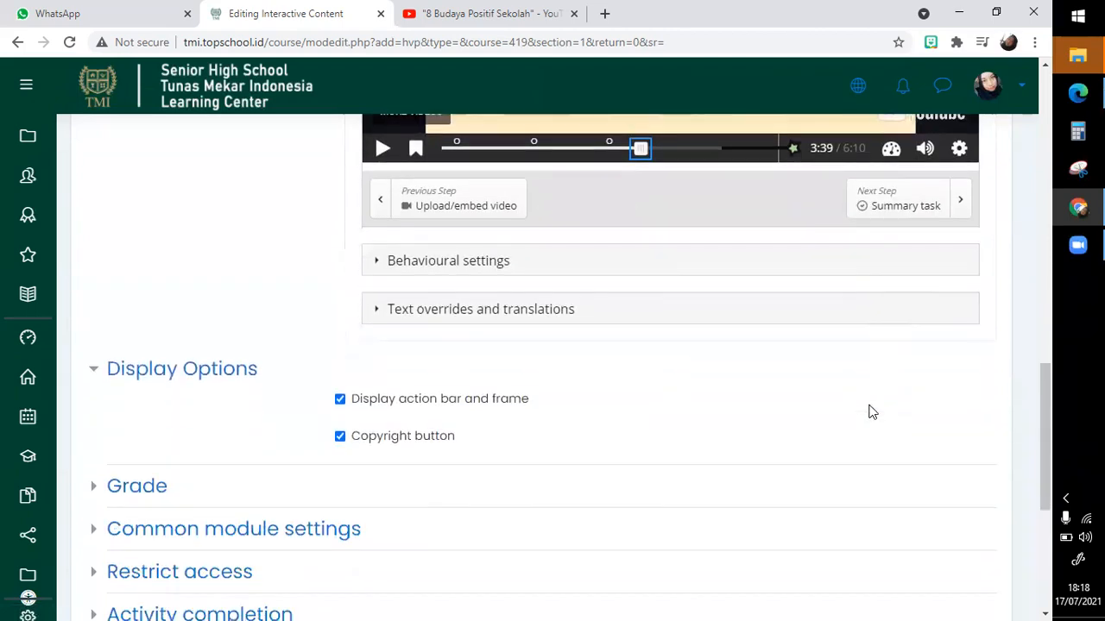
scroll(872, 412, up, 5)
scroll(872, 412, up, 3)
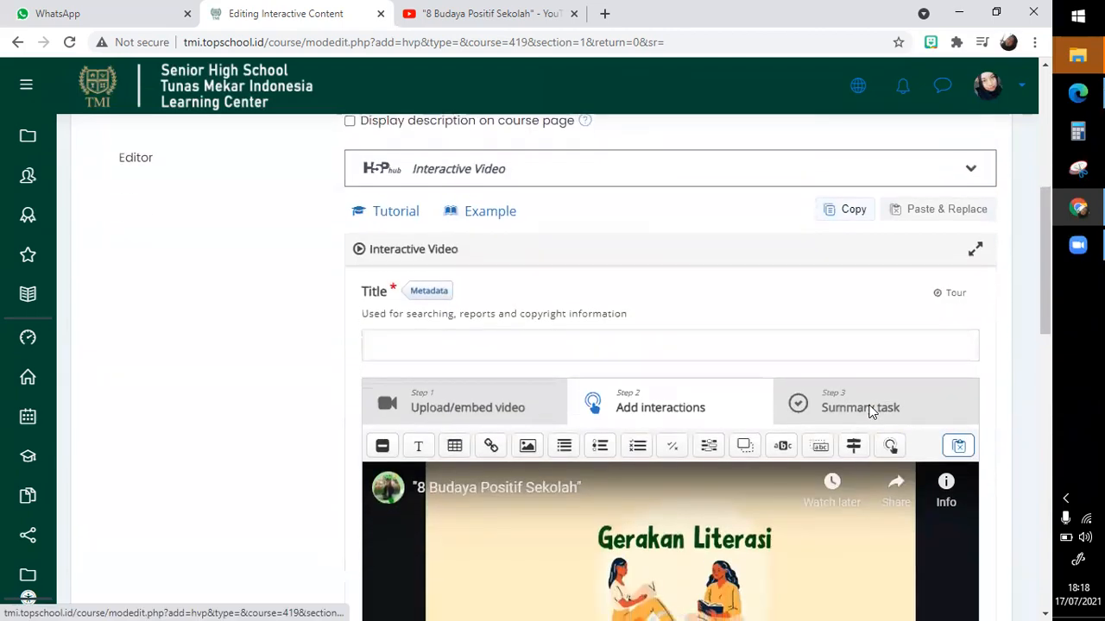
click(863, 408)
scroll(868, 412, down, 1)
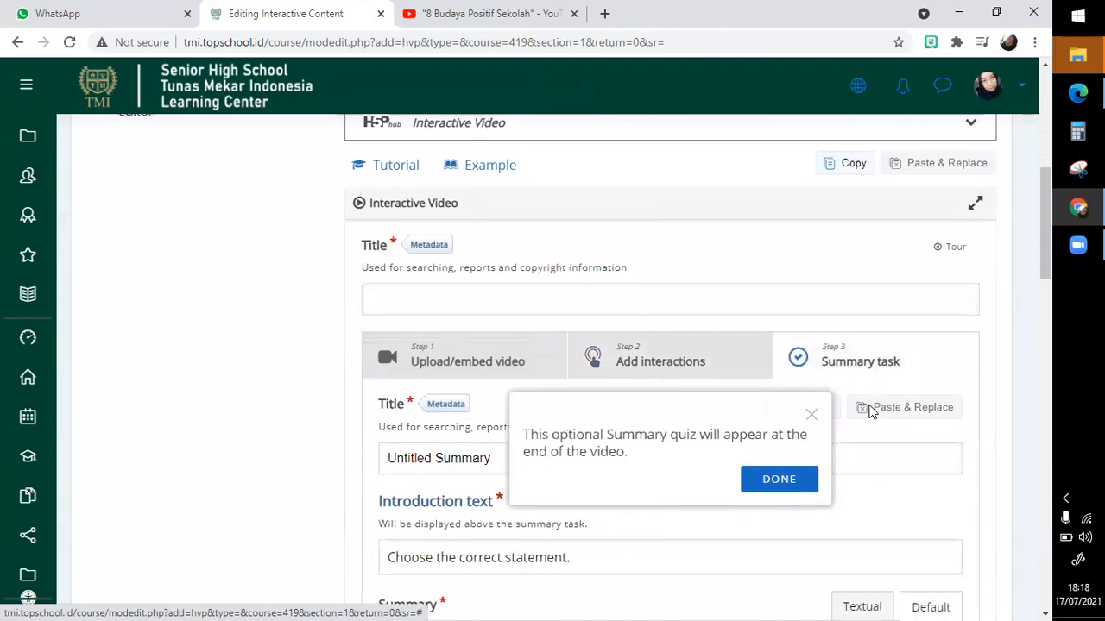
click(792, 479)
- Replace the summary task's title with "kesimpulan"
scroll(791, 473, down, 3)
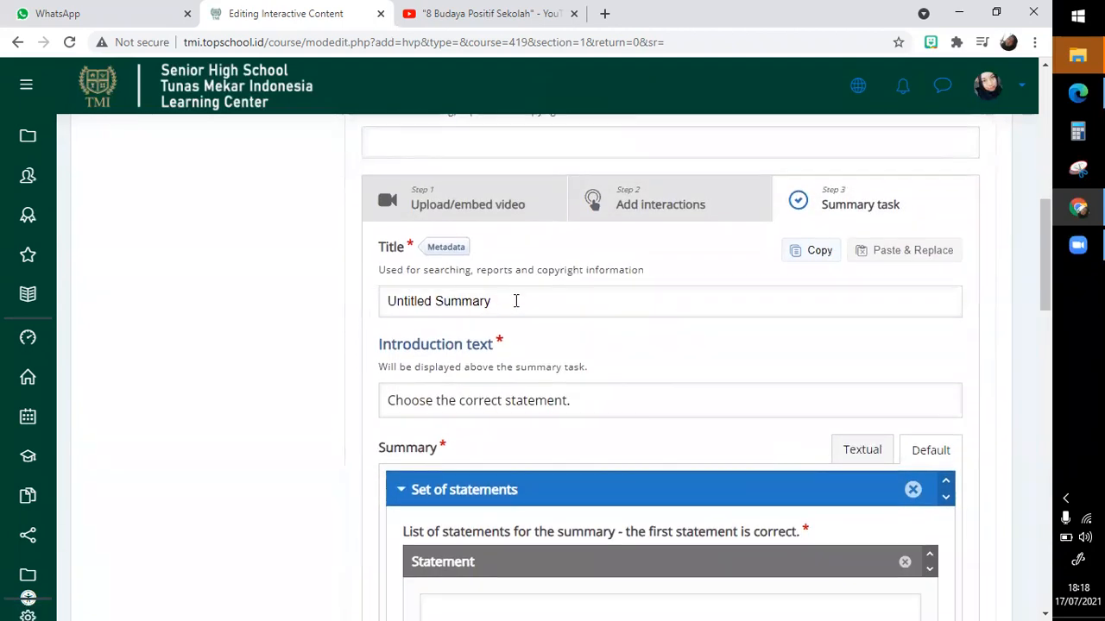
click(515, 301)
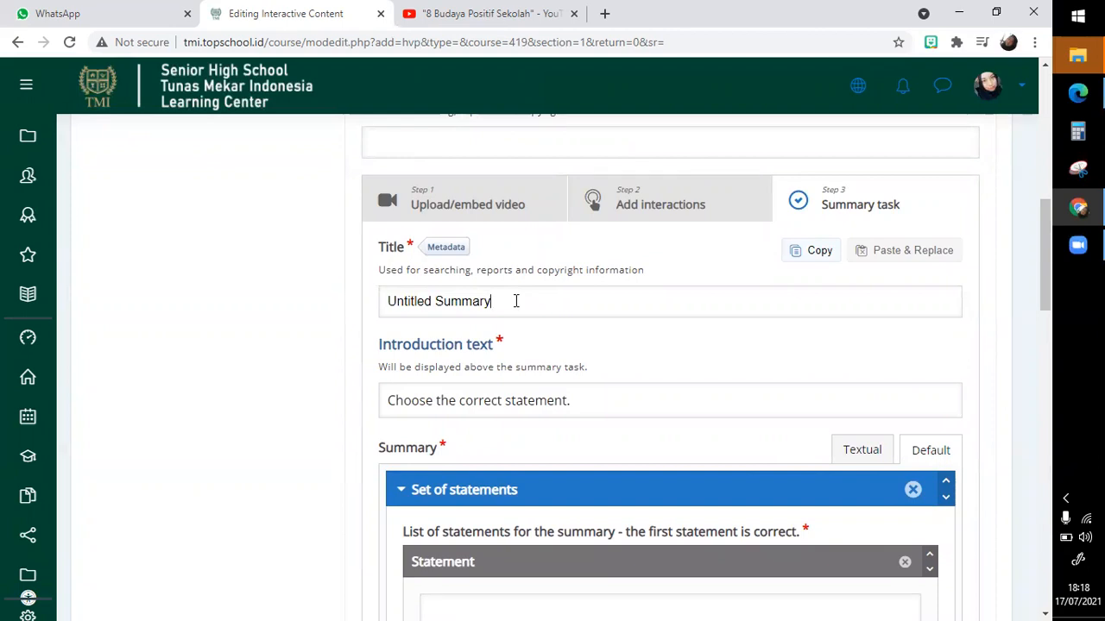
drag(515, 300, 224, 315)
text(ke)
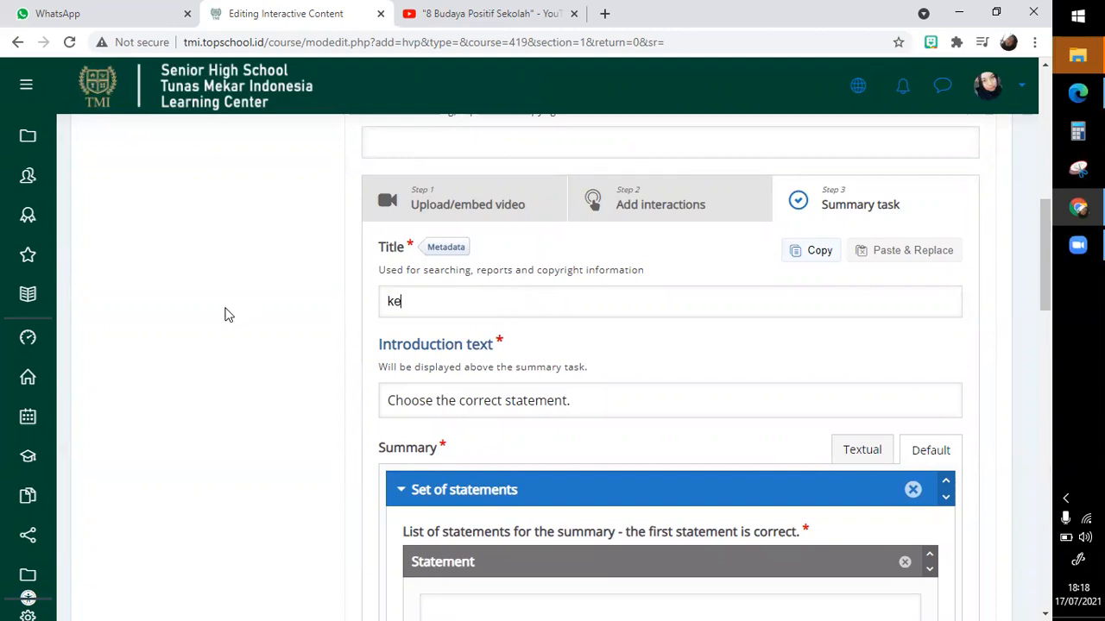
text(simpulan)
- Replace the summary's introduction text with "interaktif video ini untuk mengukur pemahaman kalian dalam memperhatikan isi video"
click(481, 406)
scroll(480, 407, down, 2)
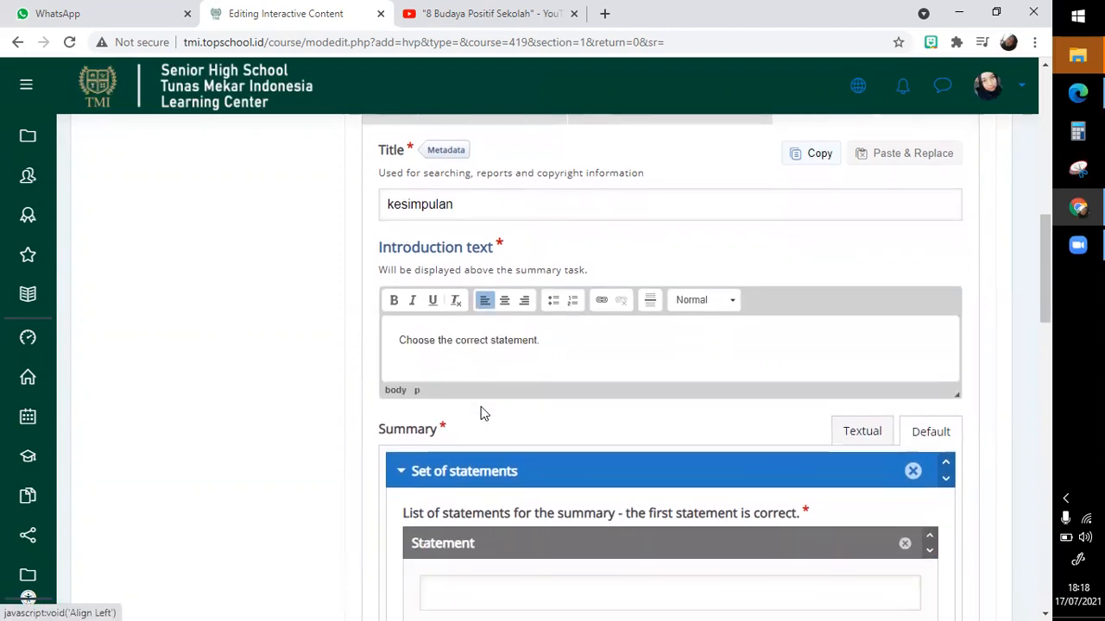
drag(555, 298, 239, 287)
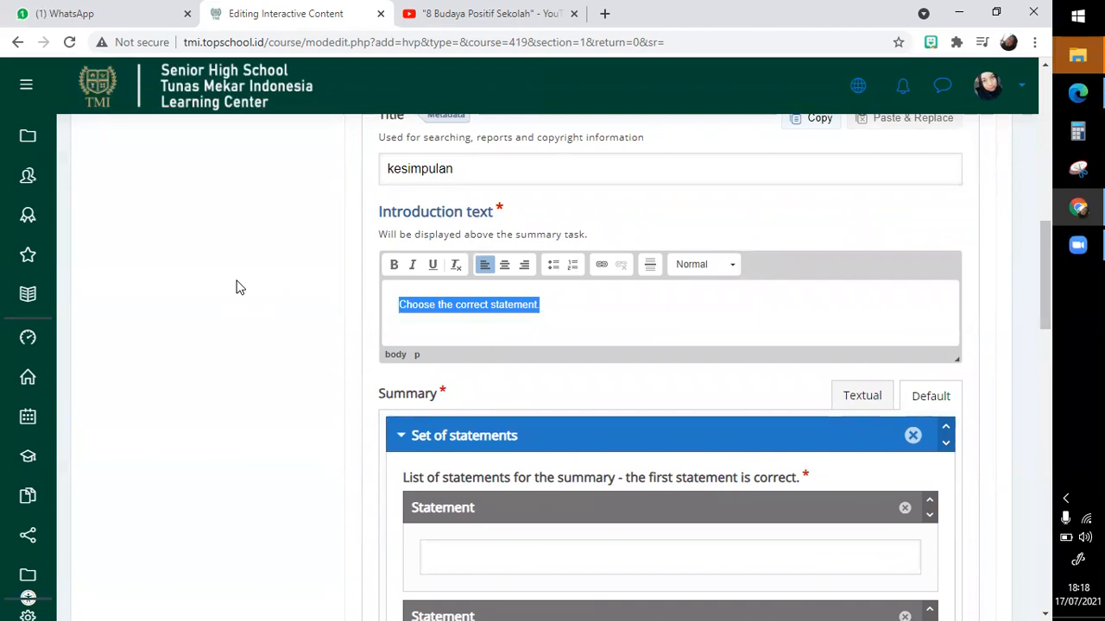
text(interaktif )
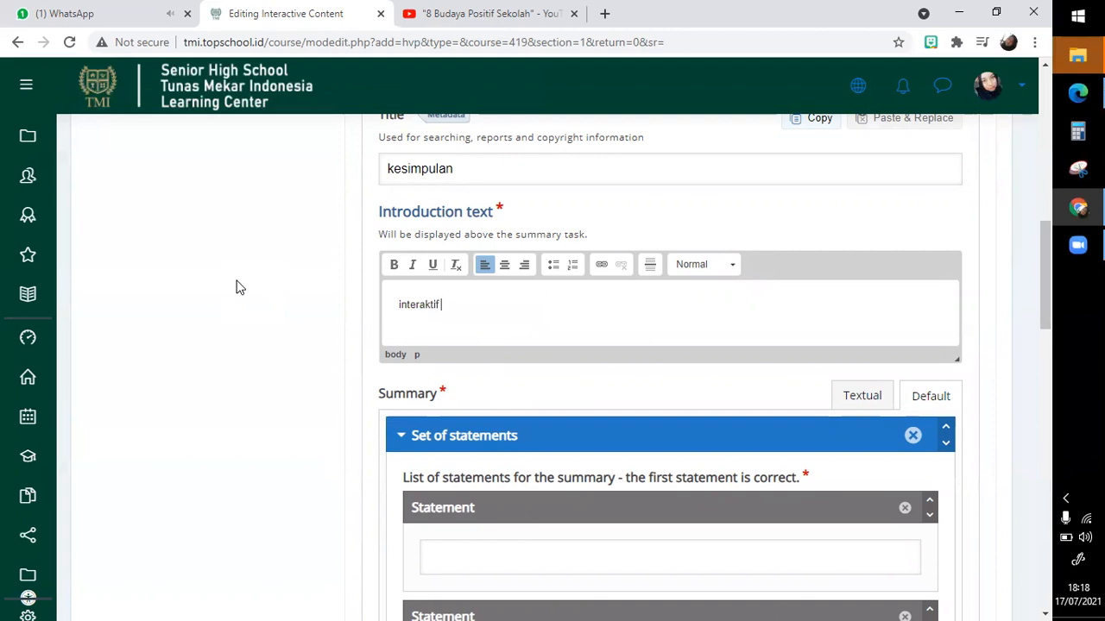
text(video ini untuk me)
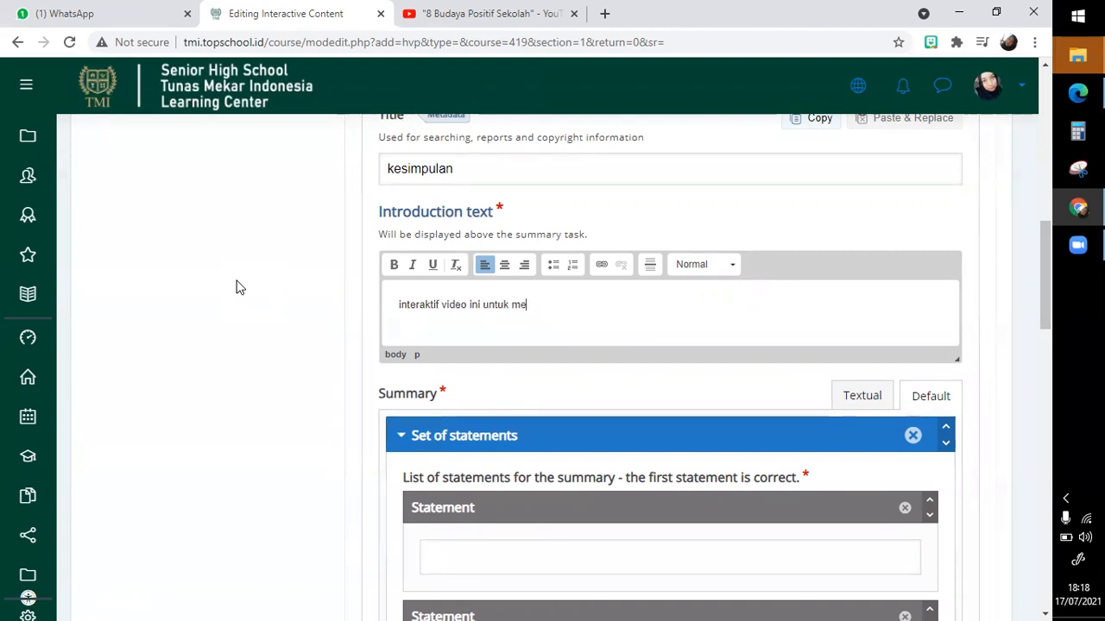
text(ngukur pemahaman kalian dalam me)
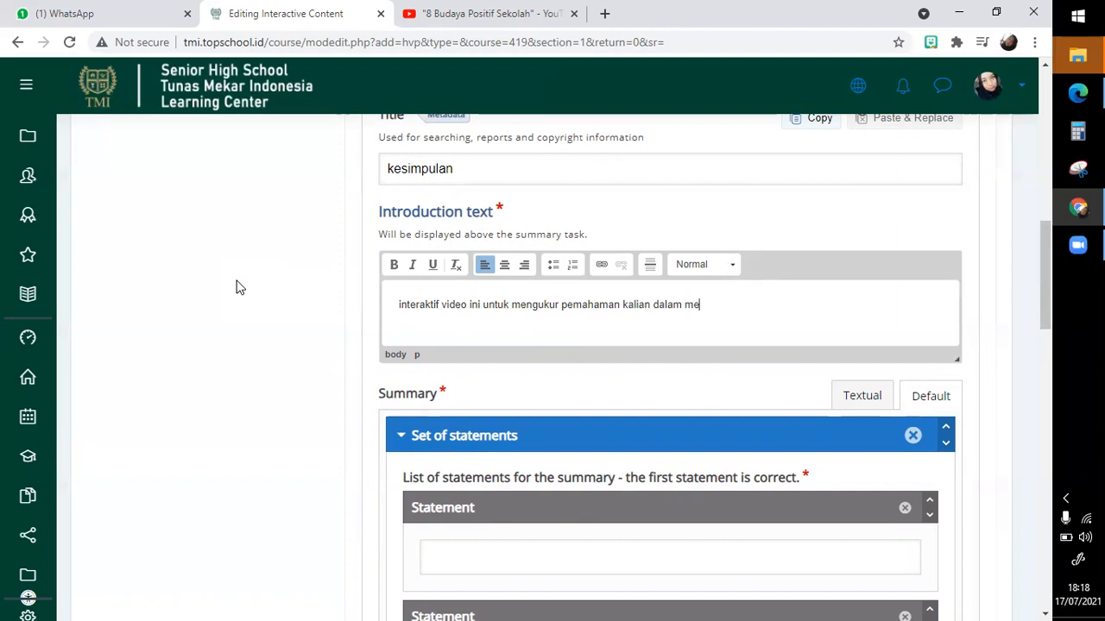
text(perhatikan isi video)
- Enter "langit berwarna biru sedangkan awan berwarna putih, jika hujan langit tetap biru namun awan berubahmenjadi kelabu ataupun hitam" as the first summary statement
scroll(239, 288, down, 1)
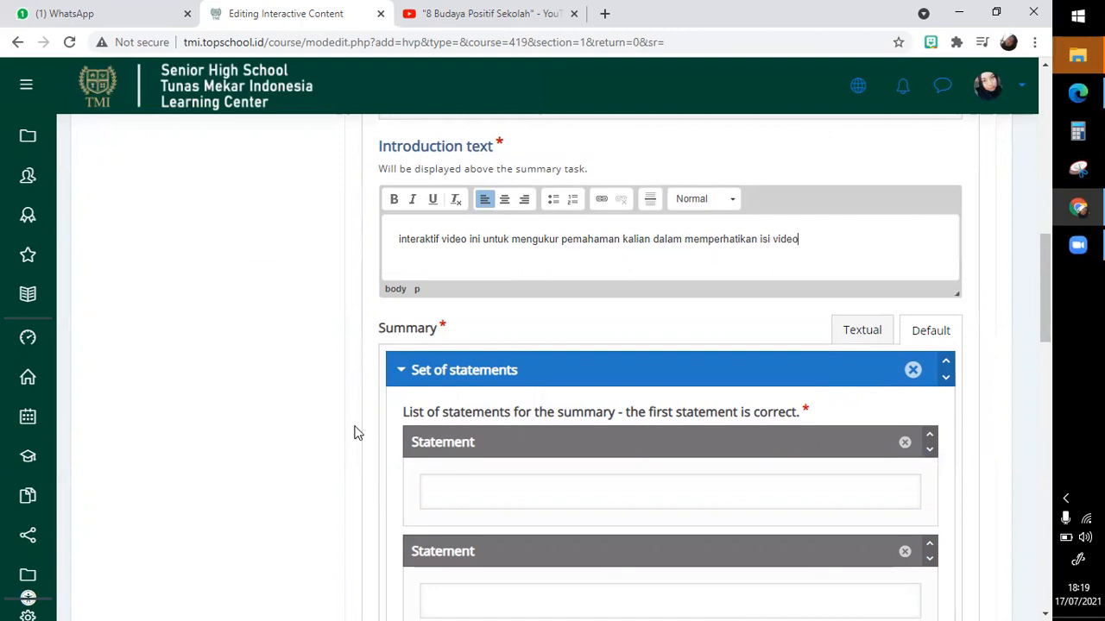
click(442, 491)
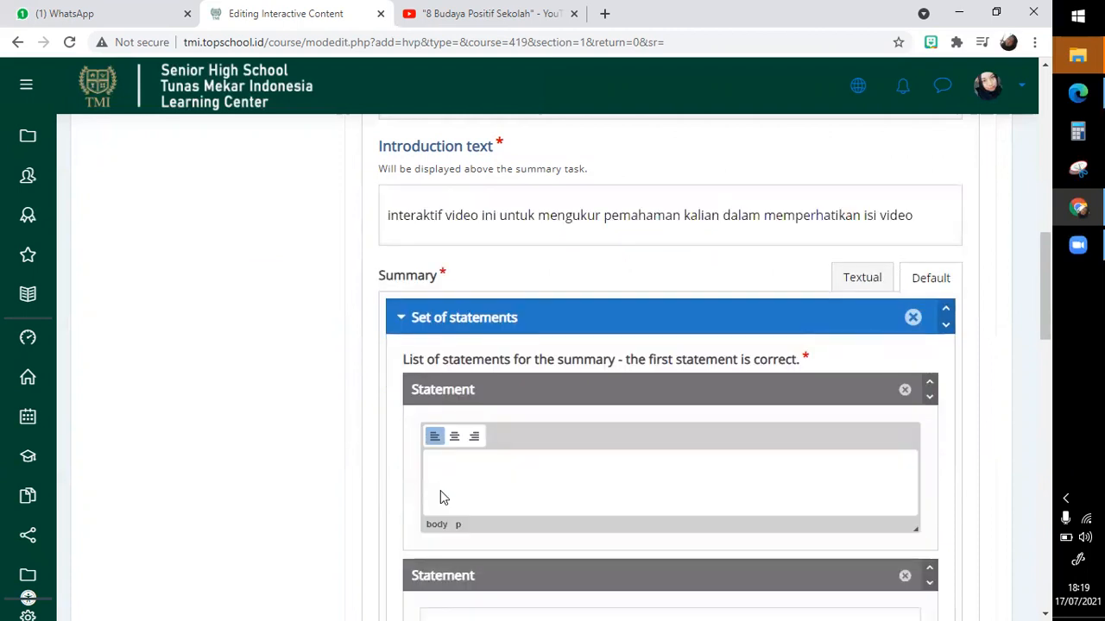
scroll(440, 492, up, 1)
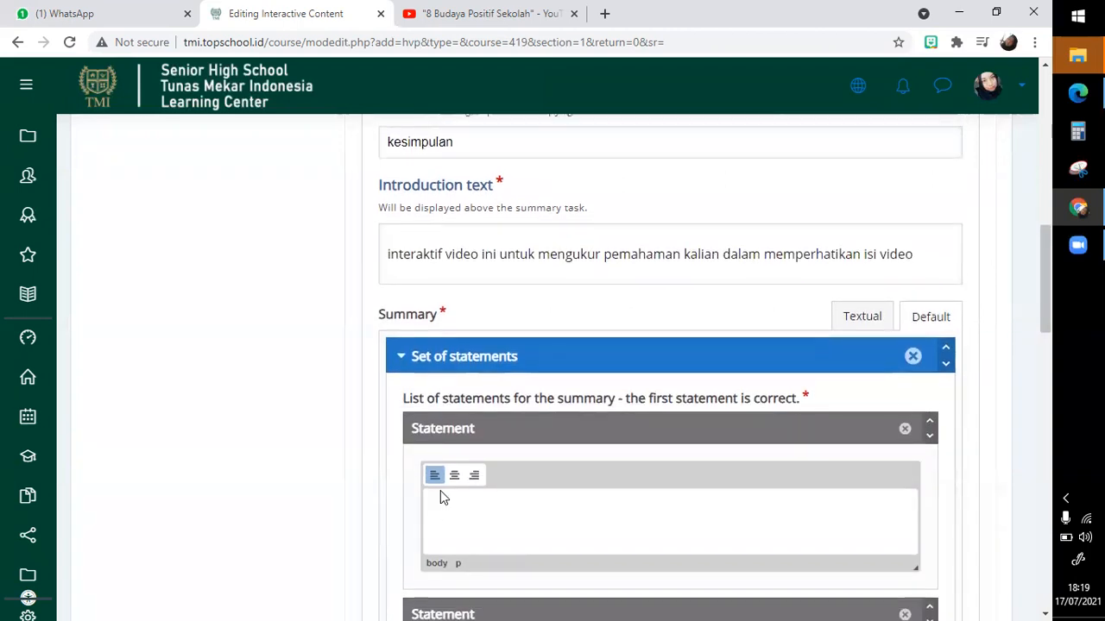
text(langit berwa)
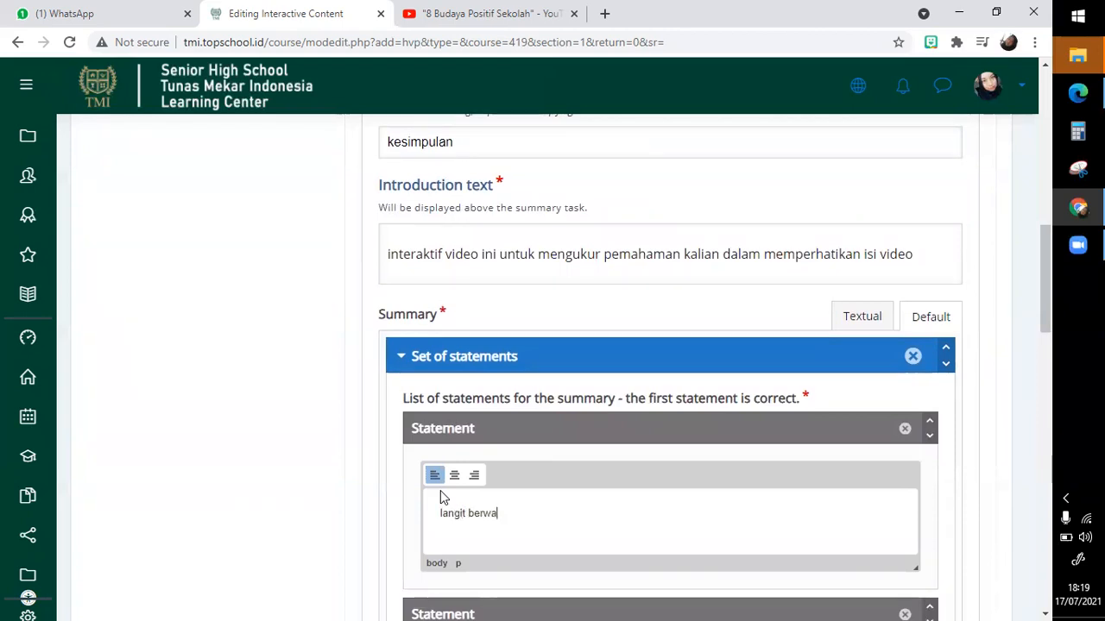
text(rna biru )
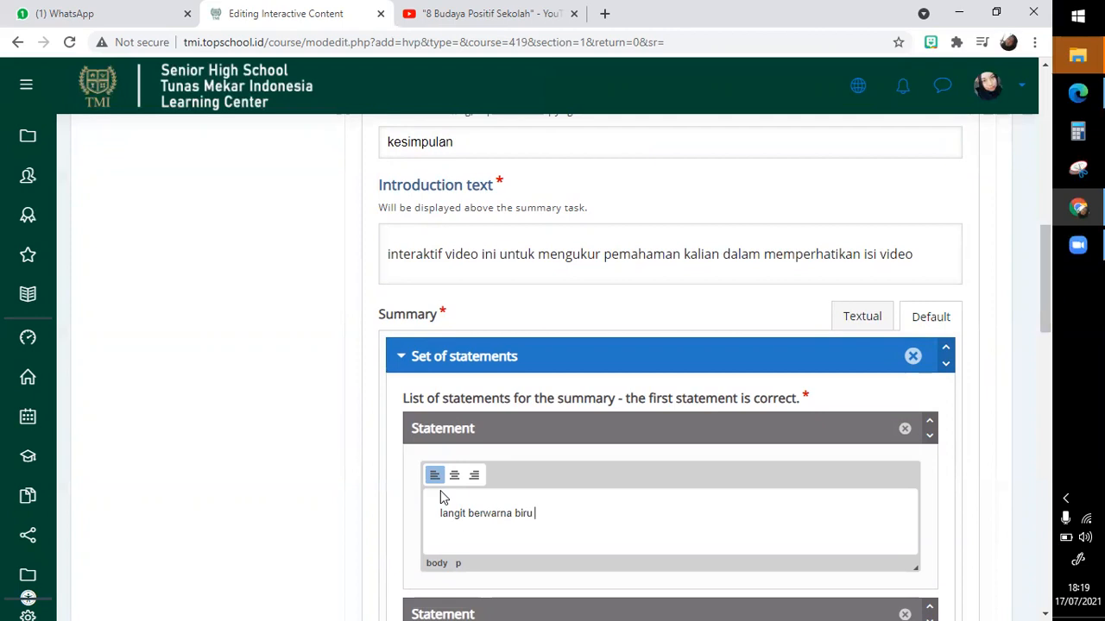
text(sedangkan awan berw)
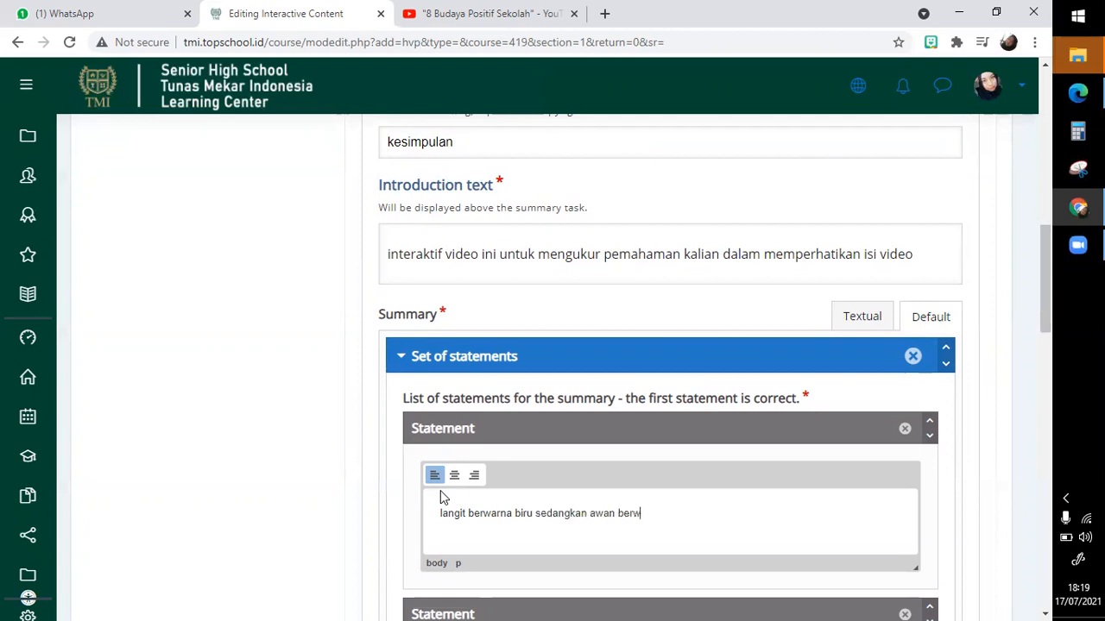
text(arna putih, jika hujan)
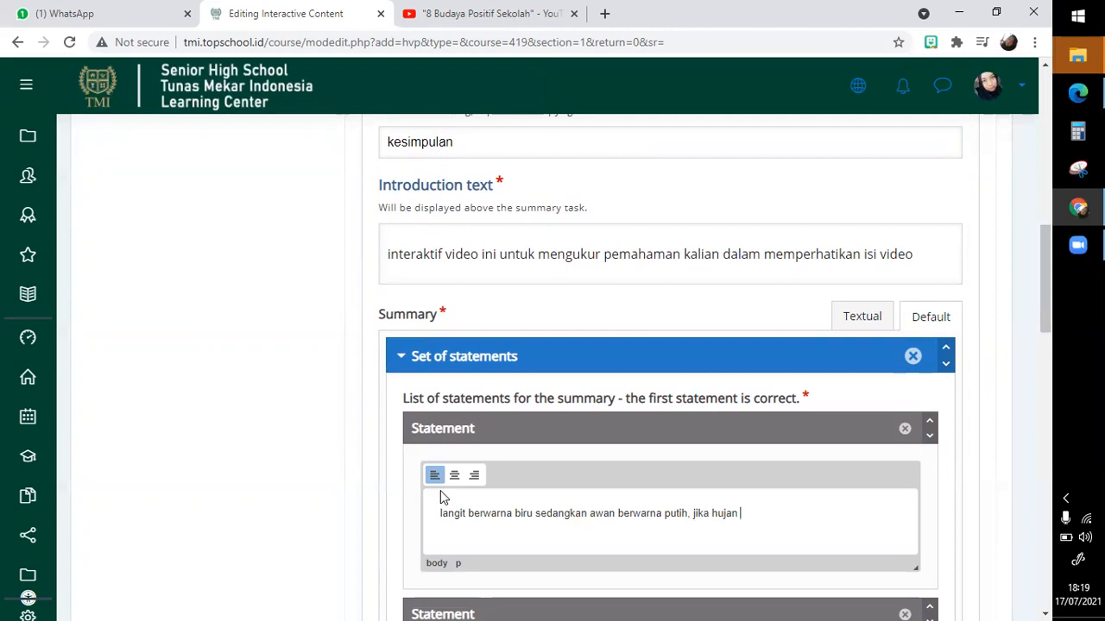
text( langit tetap biru nam)
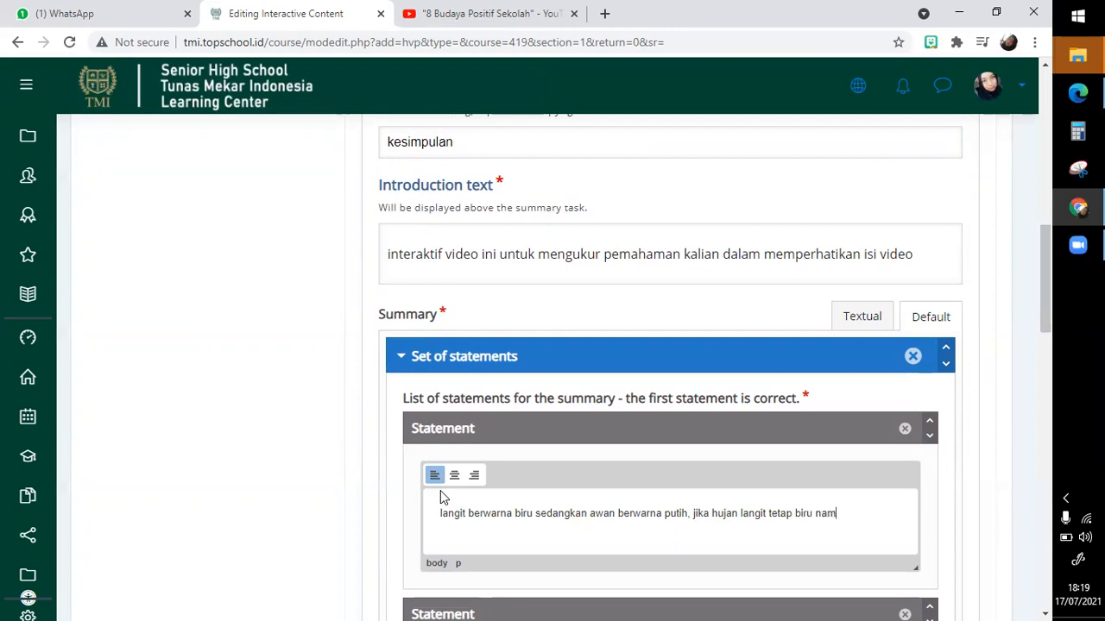
text(un awan berubahmenjadi ke)
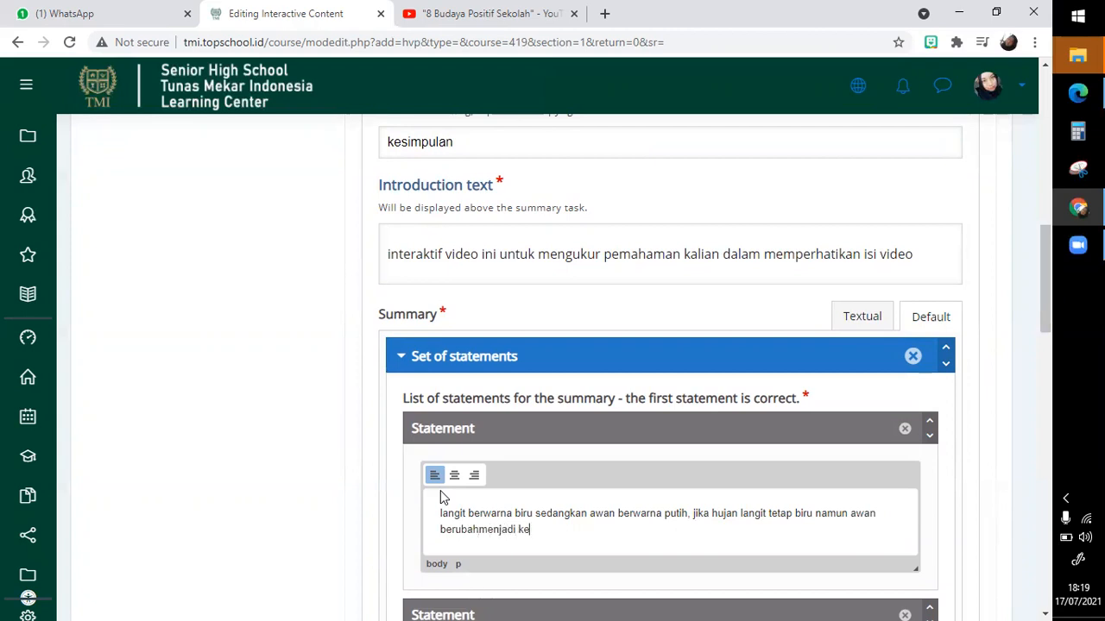
text(labu atau[uun hitam)
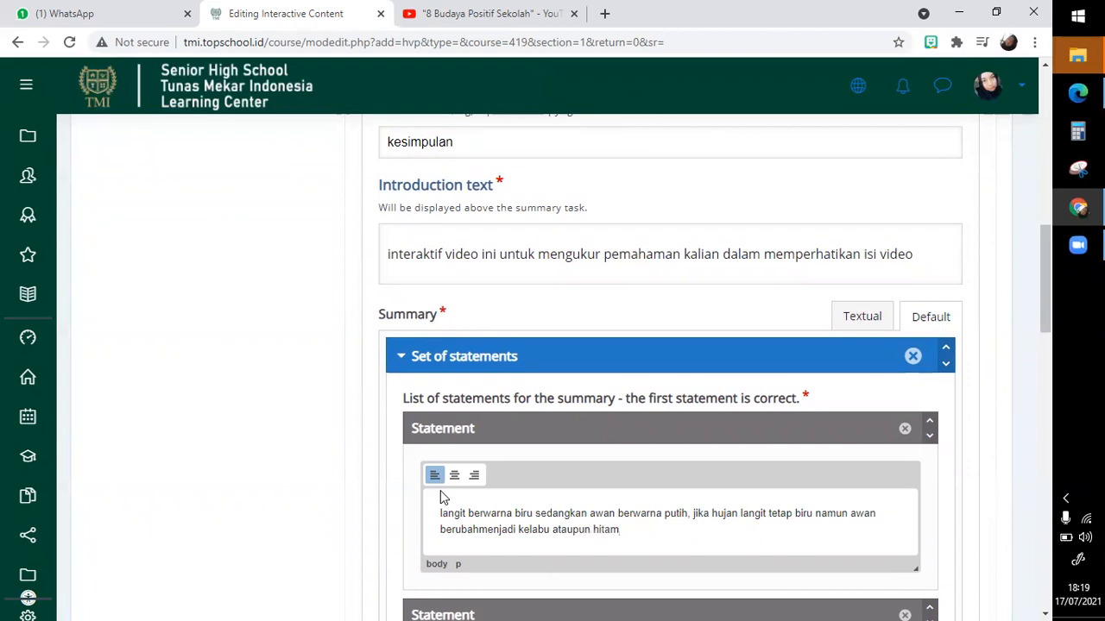
- Set the activity's maximum grade to 100 in the grade settings
scroll(440, 496, down, 5)
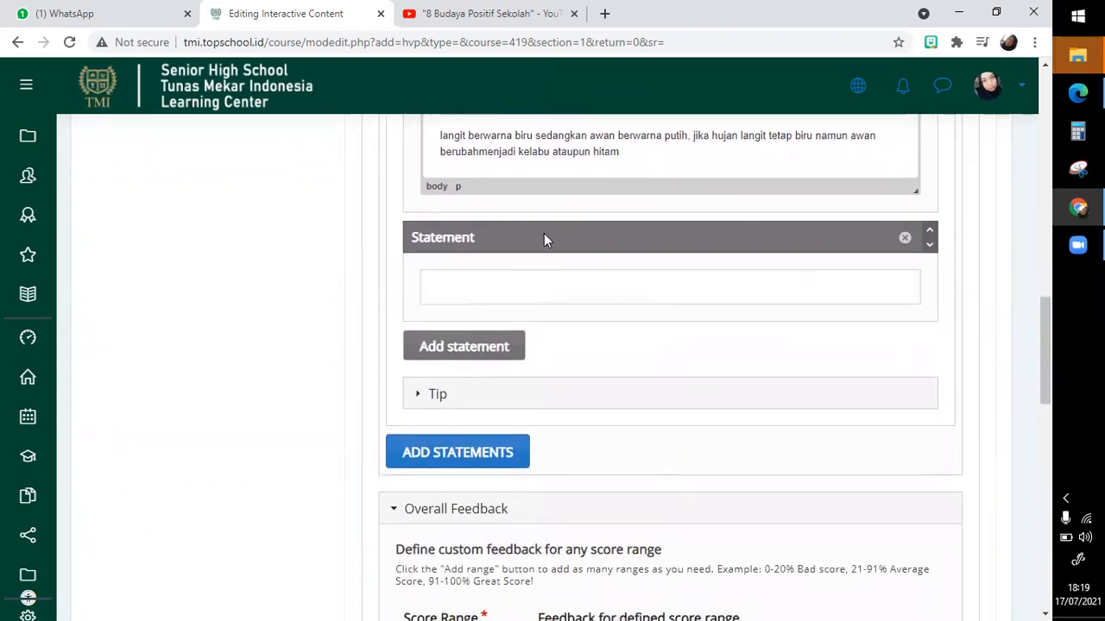
scroll(503, 281, down, 2)
scroll(503, 285, down, 4)
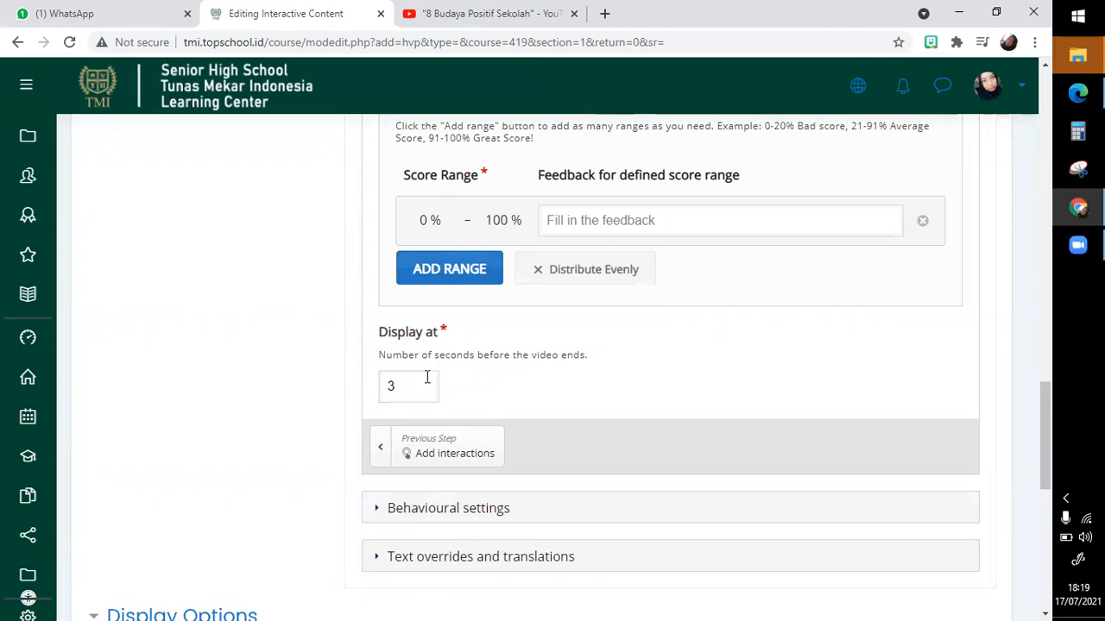
scroll(426, 376, down, 2)
scroll(426, 383, up, 4)
scroll(425, 383, down, 8)
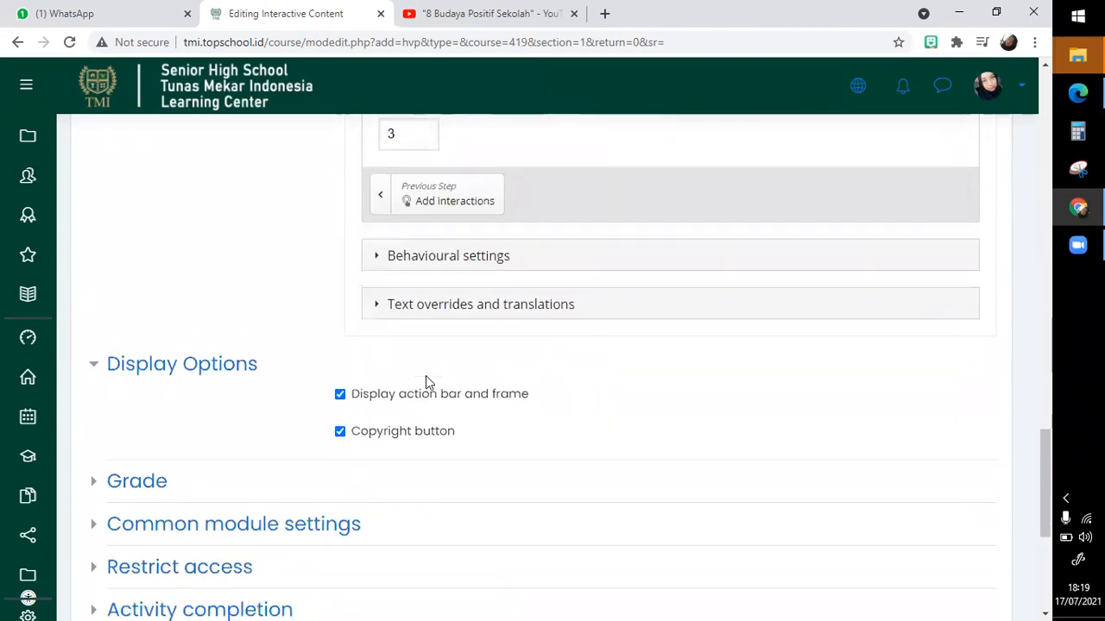
click(126, 303)
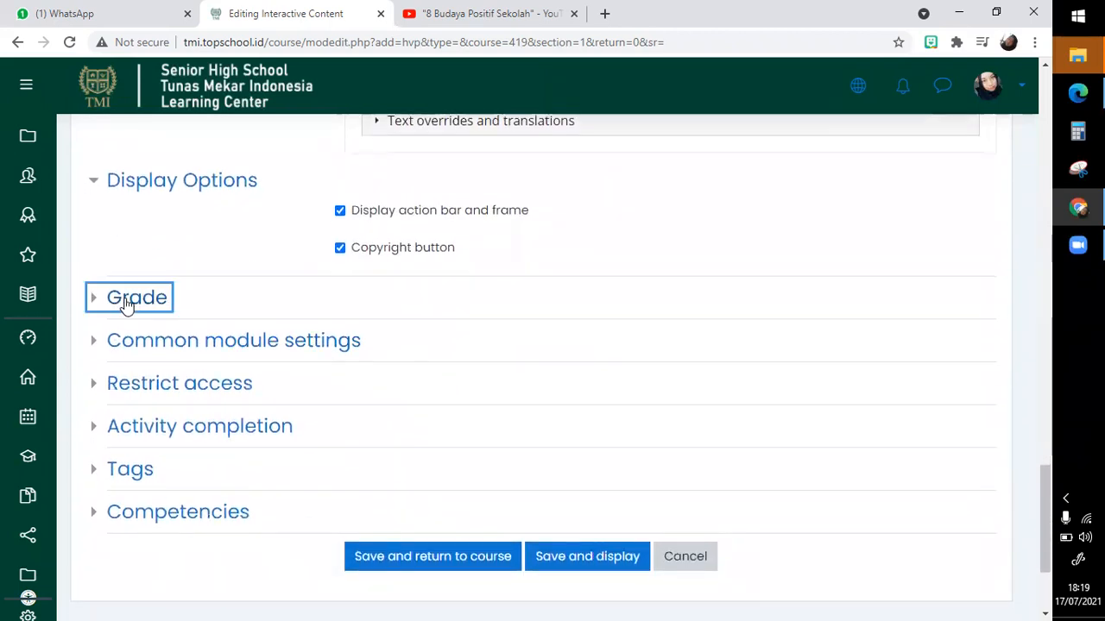
click(402, 426)
text(00)
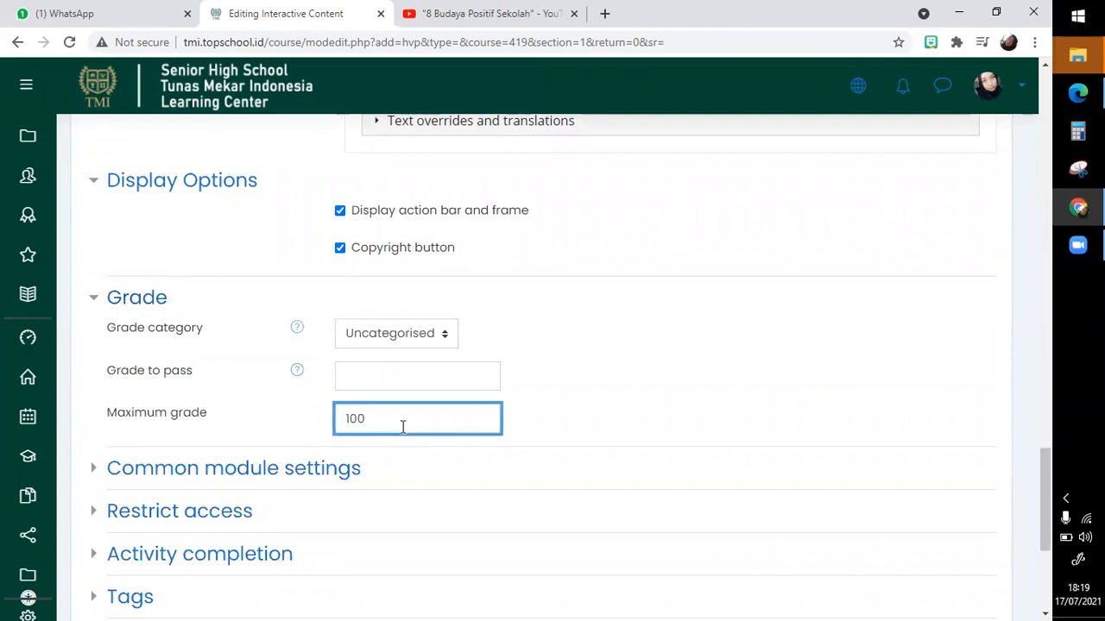
- Add an activity completion restriction to the activity's access settings
scroll(402, 427, down, 2)
click(255, 419)
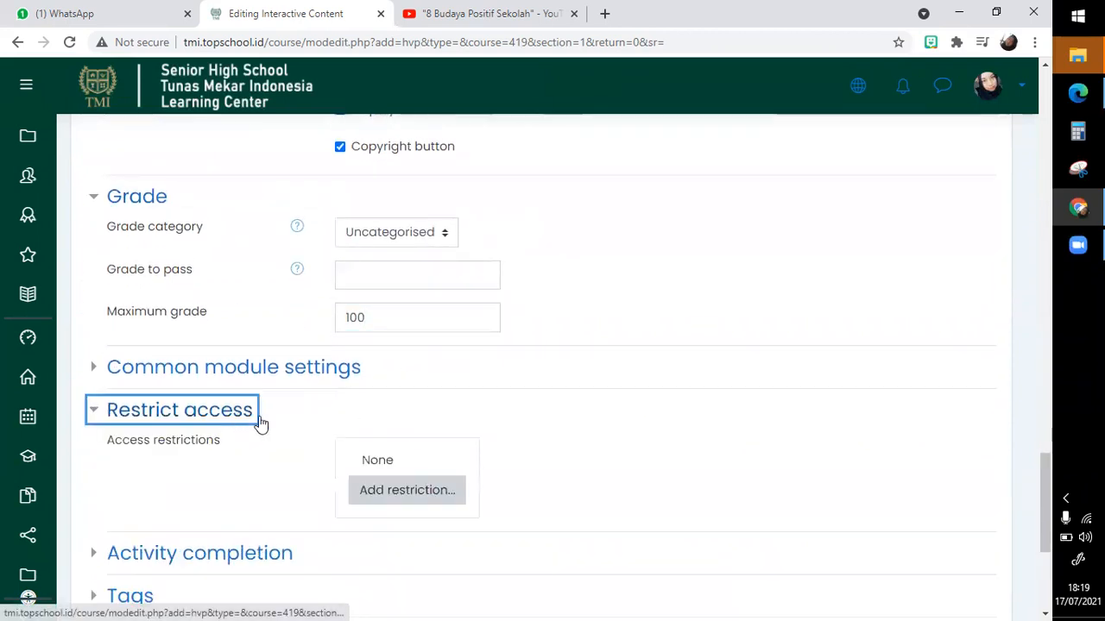
click(385, 496)
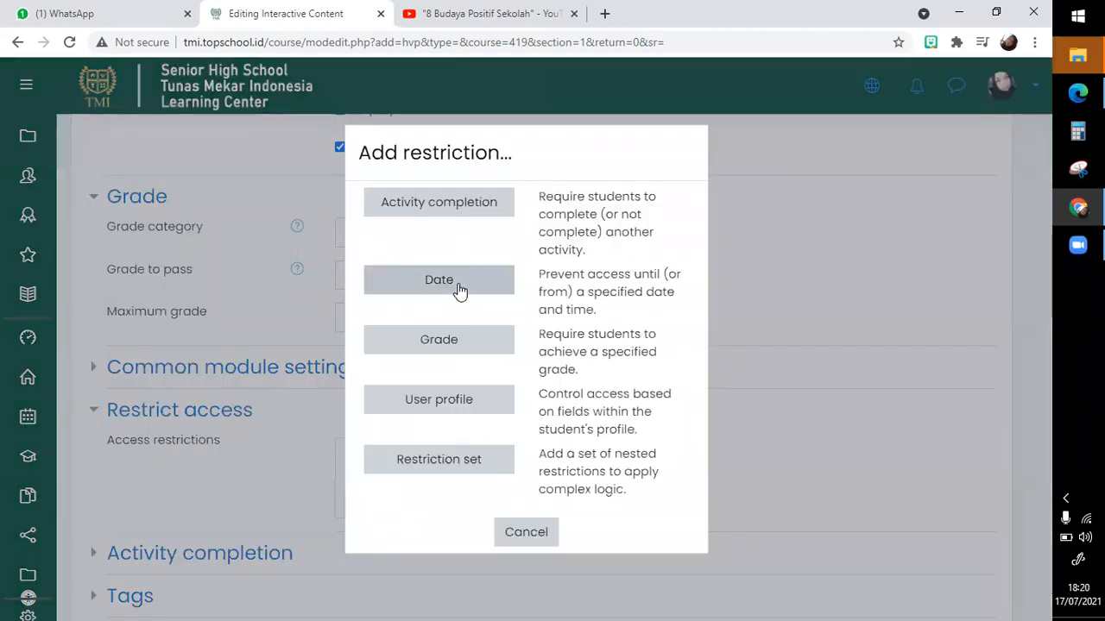
click(470, 199)
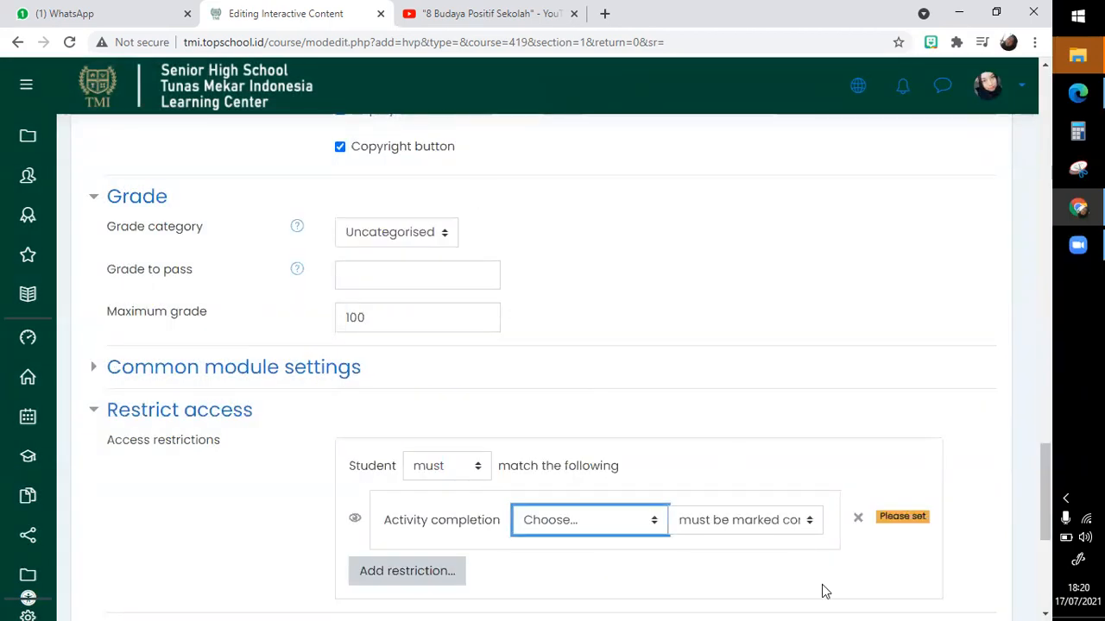
- Choose AKM Attendance as the activity that students must complete before accessing this one
click(661, 527)
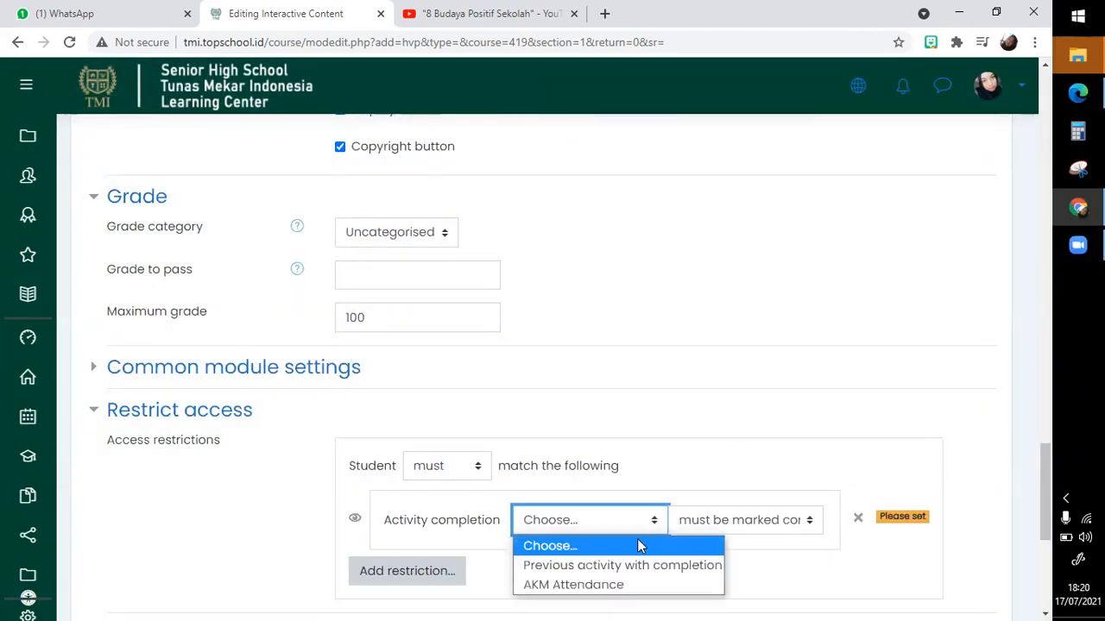
click(611, 584)
scroll(609, 585, down, 1)
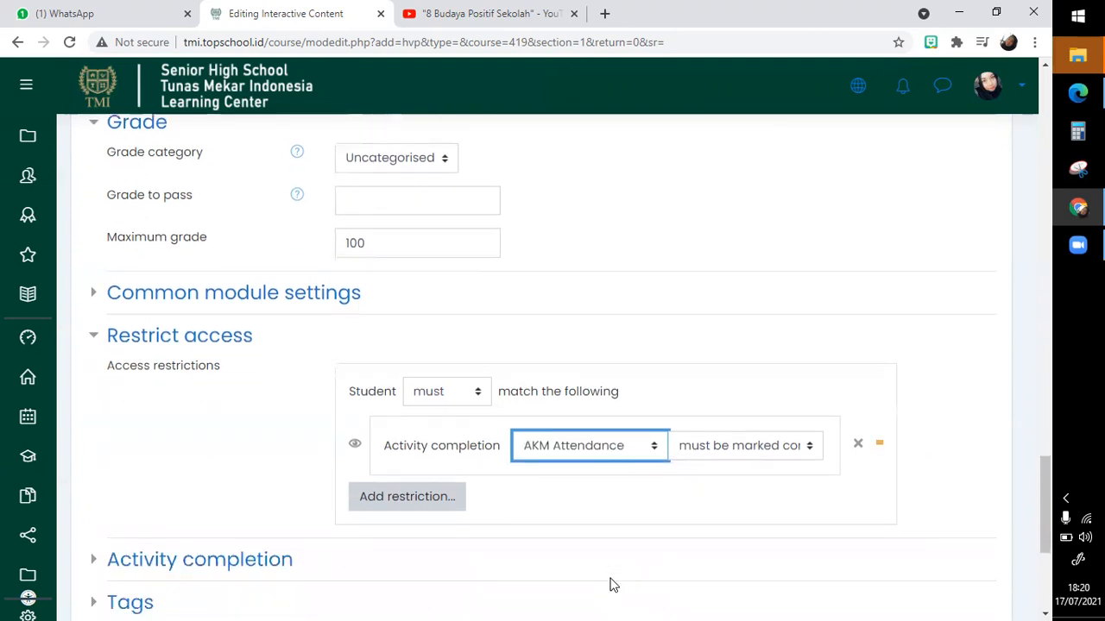
- Set completion tracking to "Show activity as complete when conditions are met" and try to save the activity
scroll(611, 584, down, 2)
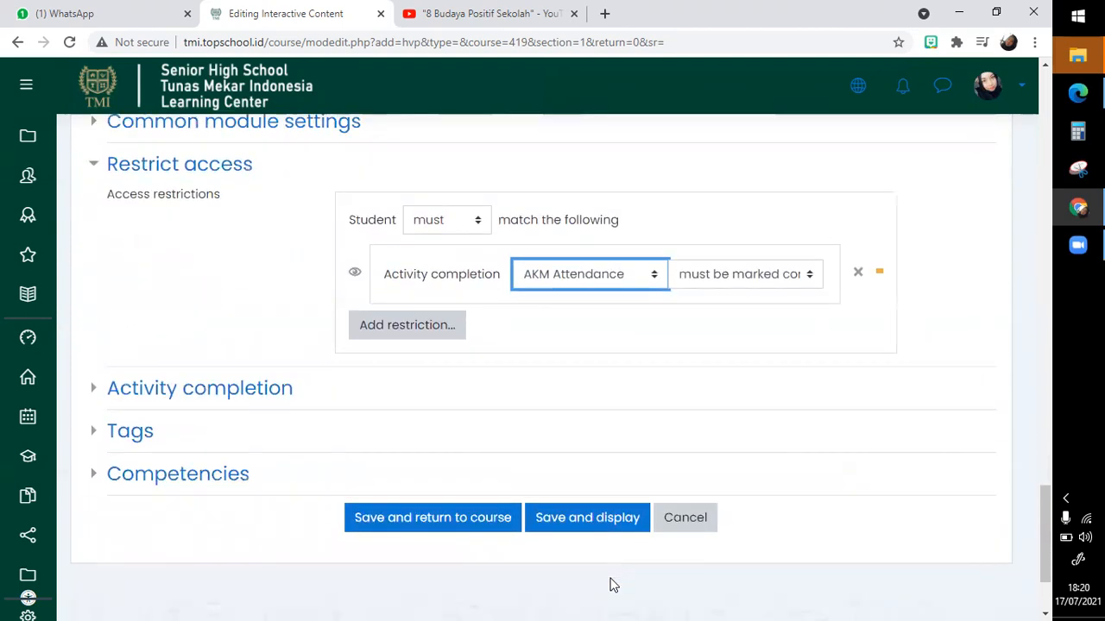
click(255, 371)
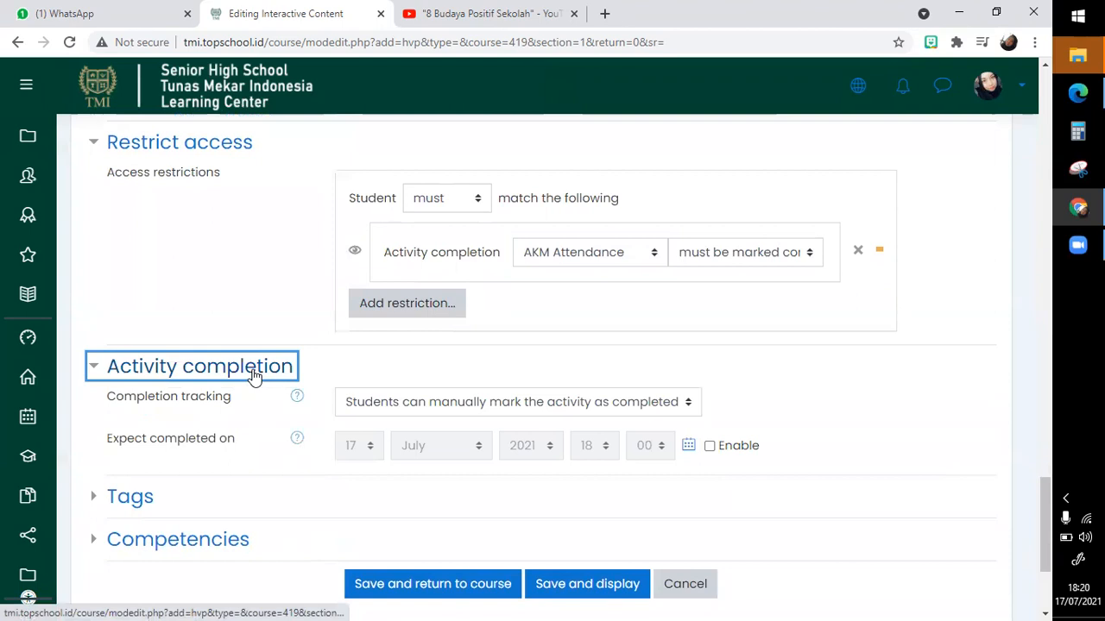
click(415, 403)
click(426, 463)
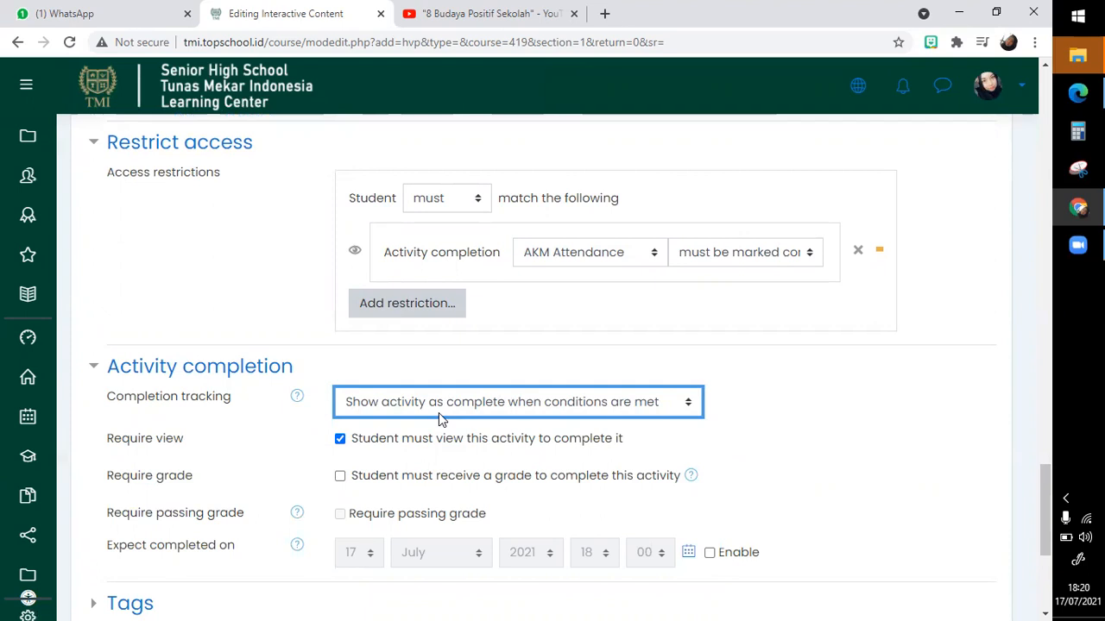
scroll(569, 443, down, 2)
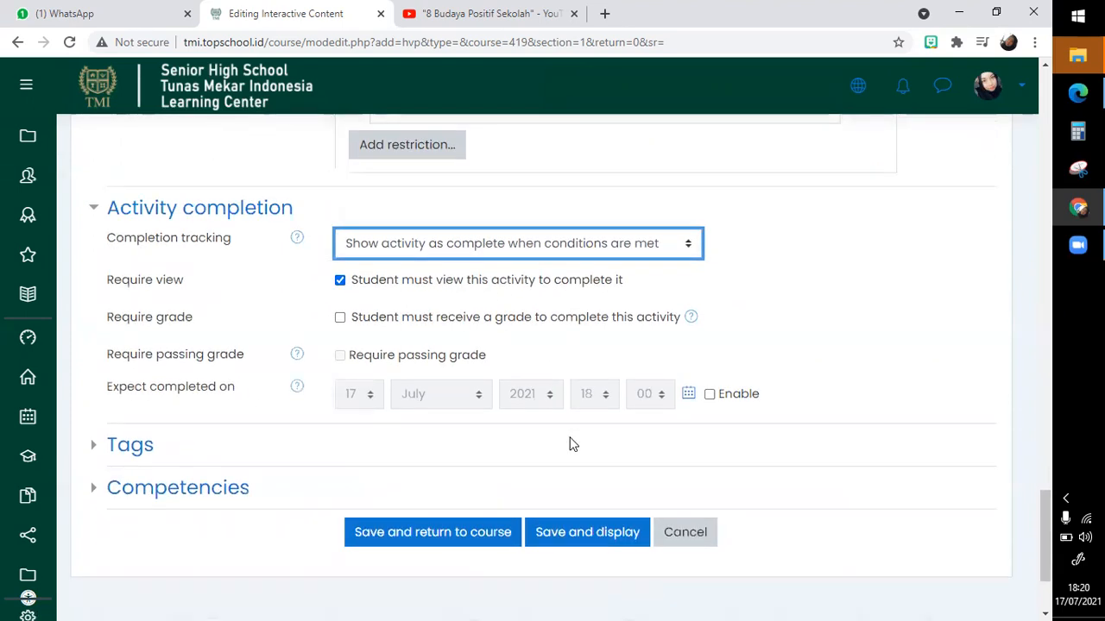
scroll(530, 449, down, 1)
click(510, 440)
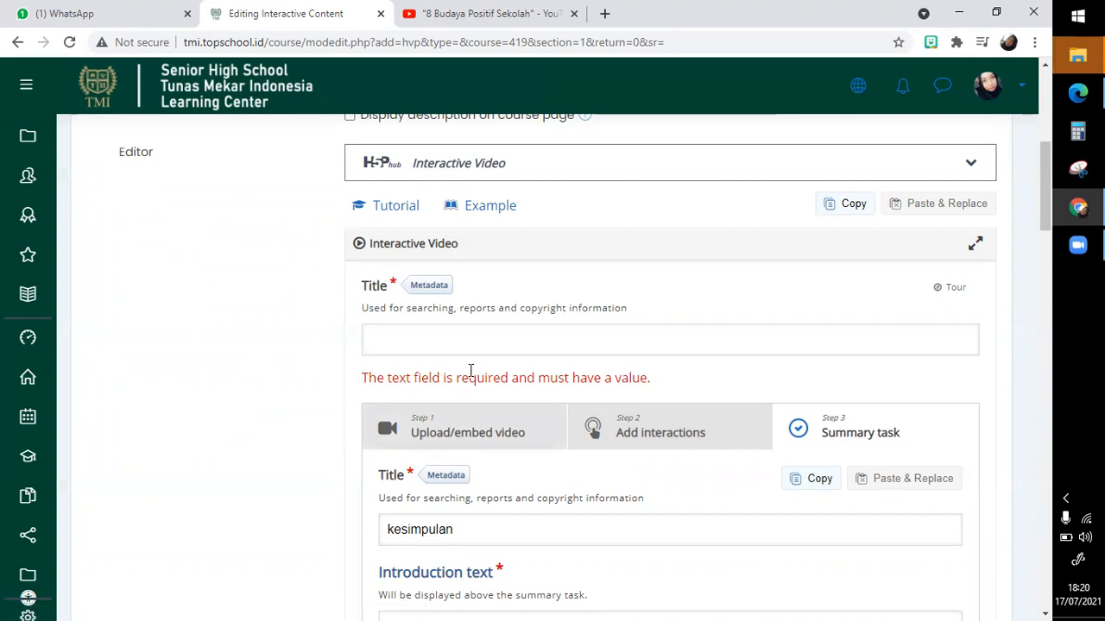
- Enter "video budaya positif" as the interactive video's title
text(video bu)
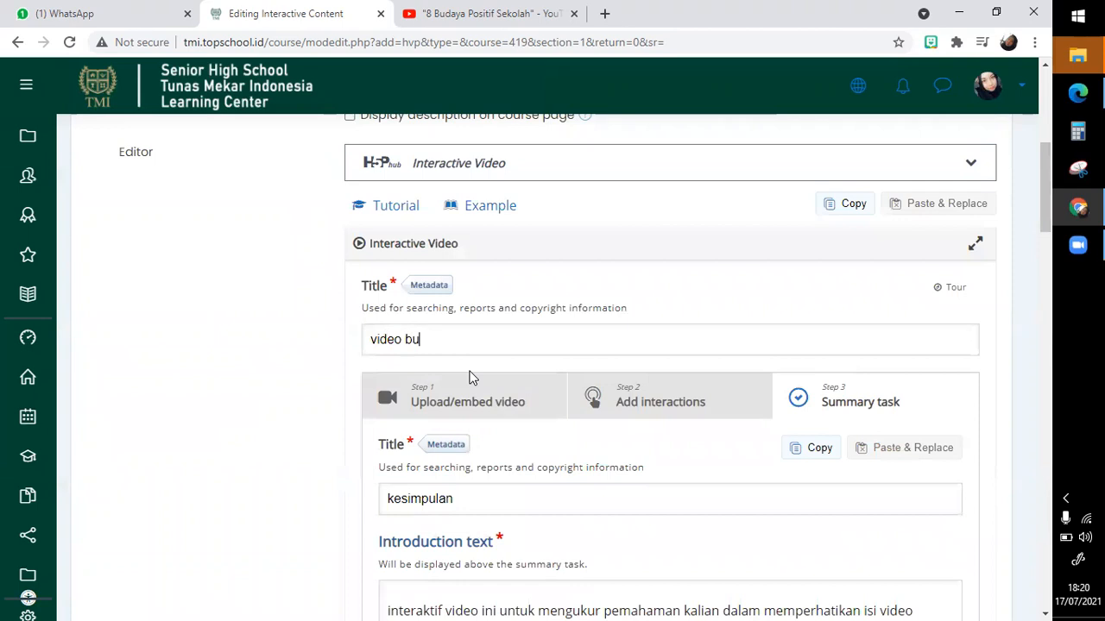
text(daya positif)
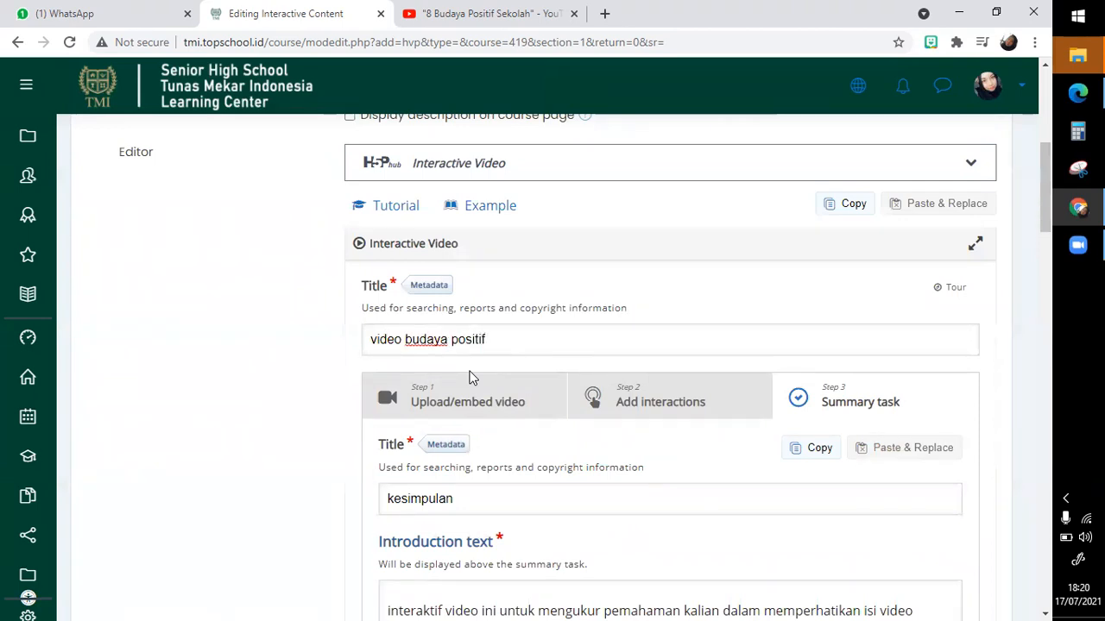
- Remove the empty second statement from the summary task's set of statements
scroll(470, 377, down, 5)
scroll(470, 371, up, 2)
scroll(470, 370, up, 1)
scroll(471, 375, down, 8)
scroll(471, 375, up, 4)
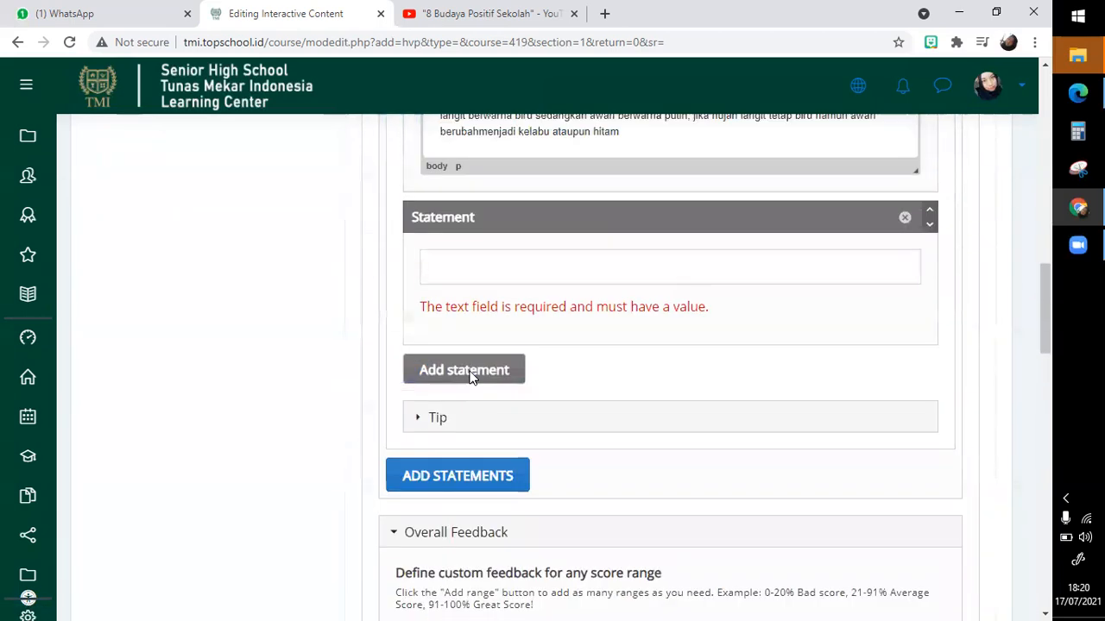
scroll(754, 323, up, 1)
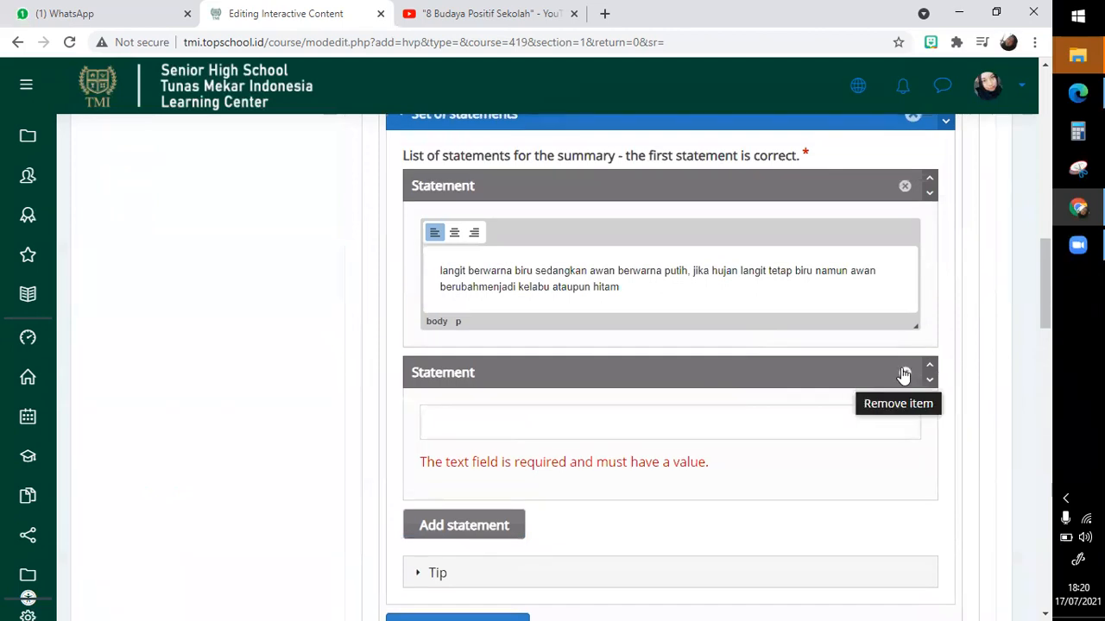
click(904, 375)
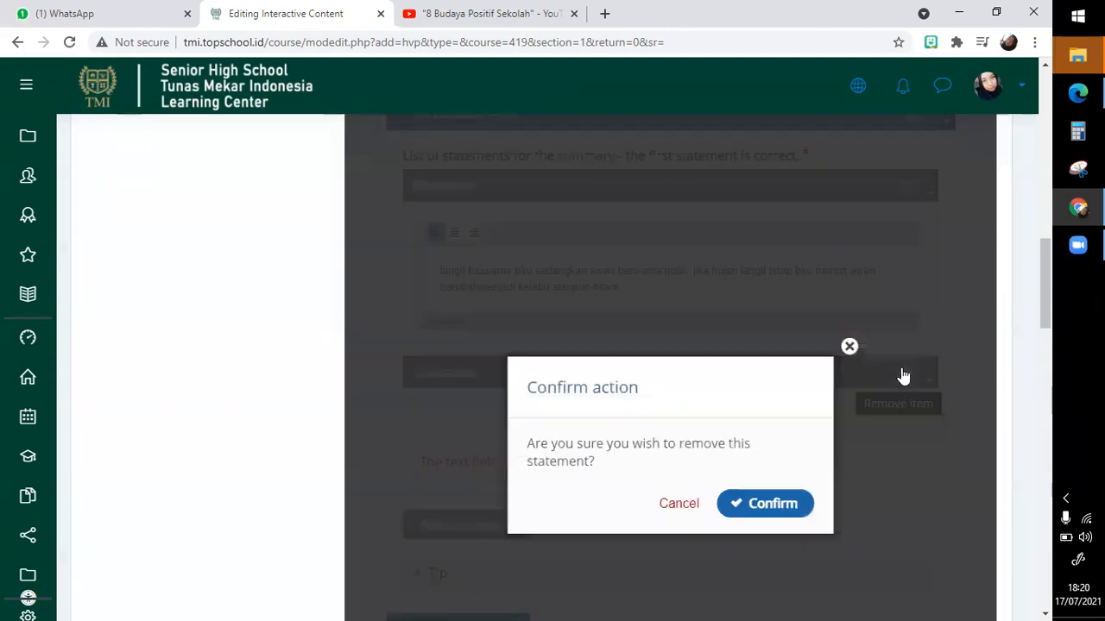
click(773, 510)
- Save the interactive video activity and return to the course page
scroll(774, 521, down, 5)
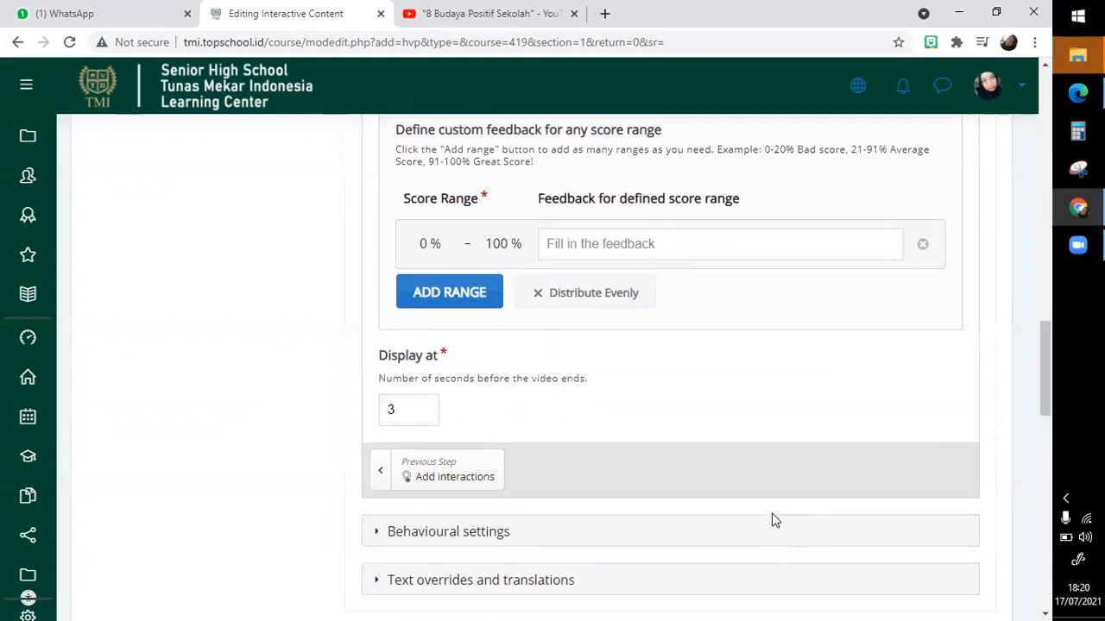
scroll(361, 406, down, 9)
scroll(423, 474, down, 5)
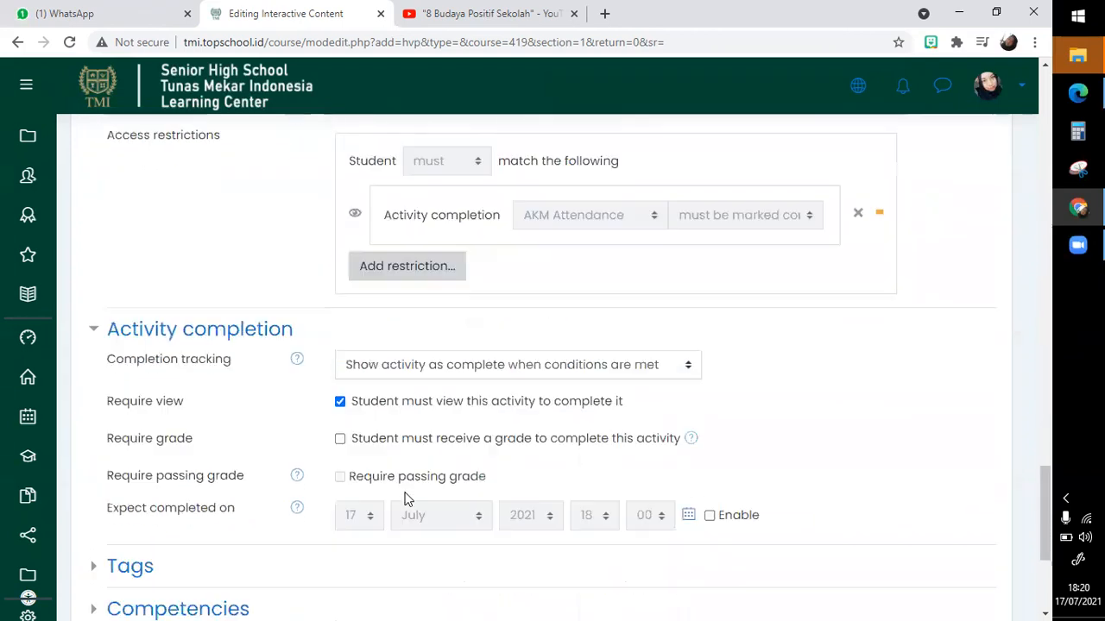
click(478, 386)
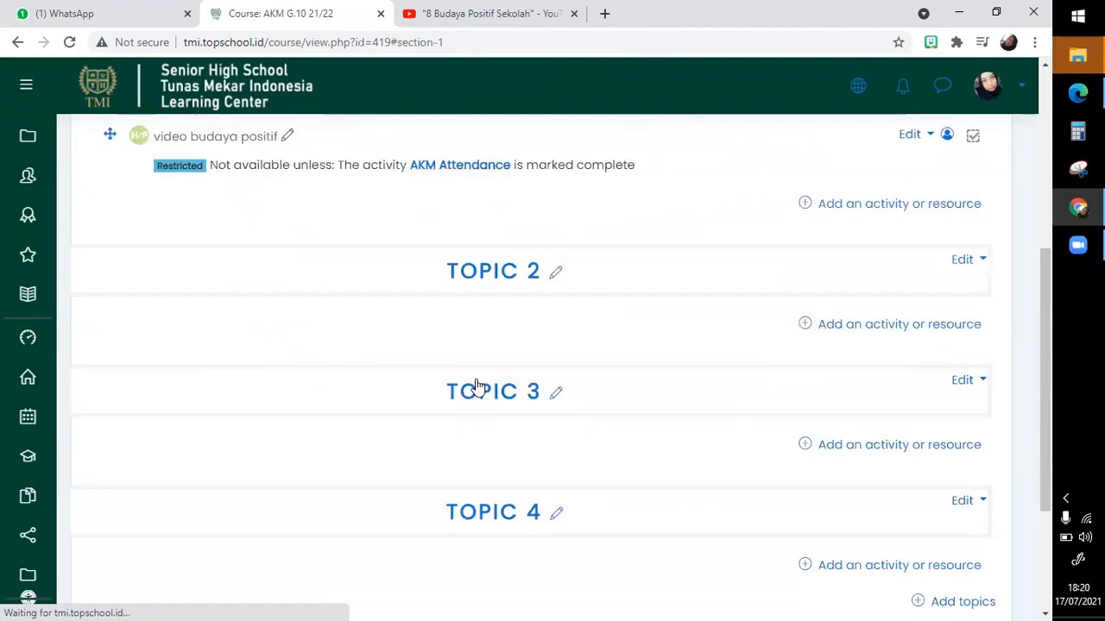
- View the "video budaya positif" activity in Topic 1 briefly and go back to the course page
scroll(477, 385, up, 1)
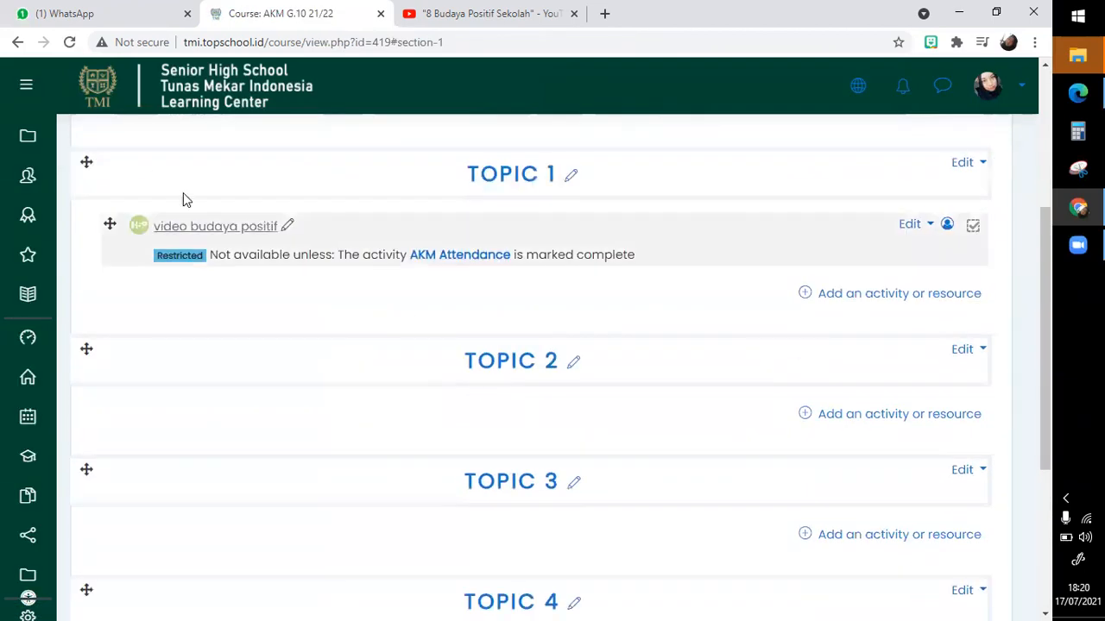
click(271, 227)
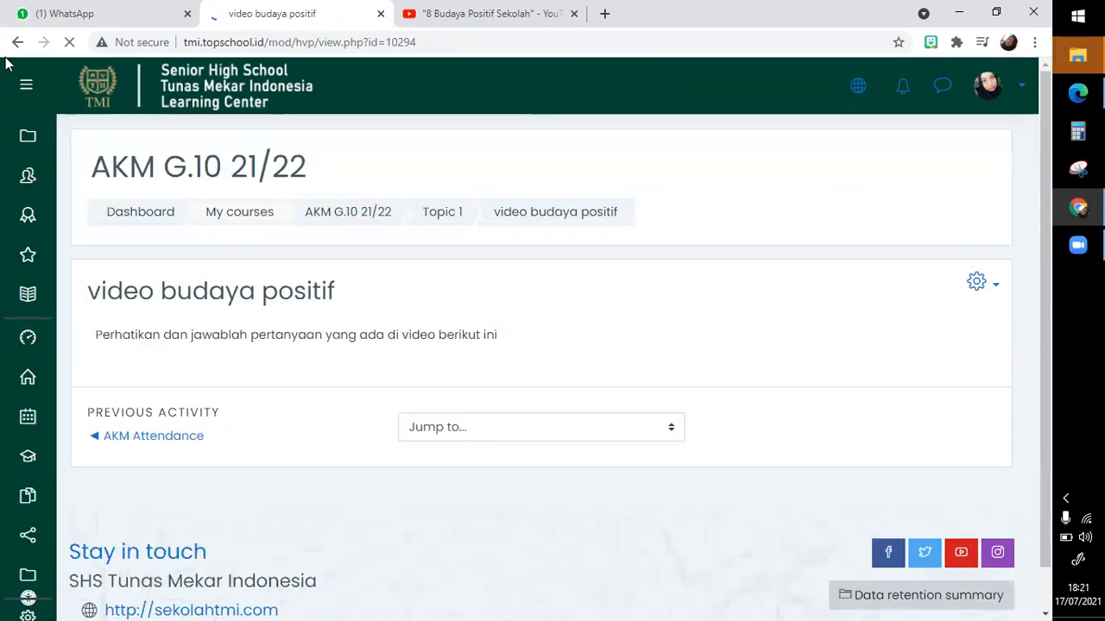
click(17, 41)
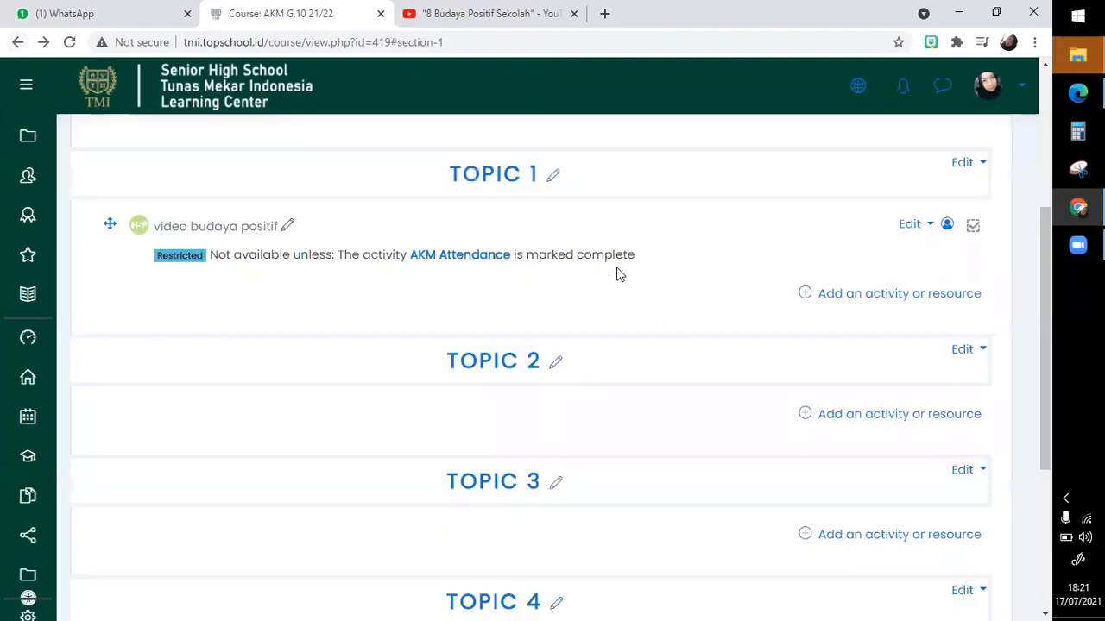
- Change the group mode of the "video budaya positif" activity in Topic 1
click(946, 226)
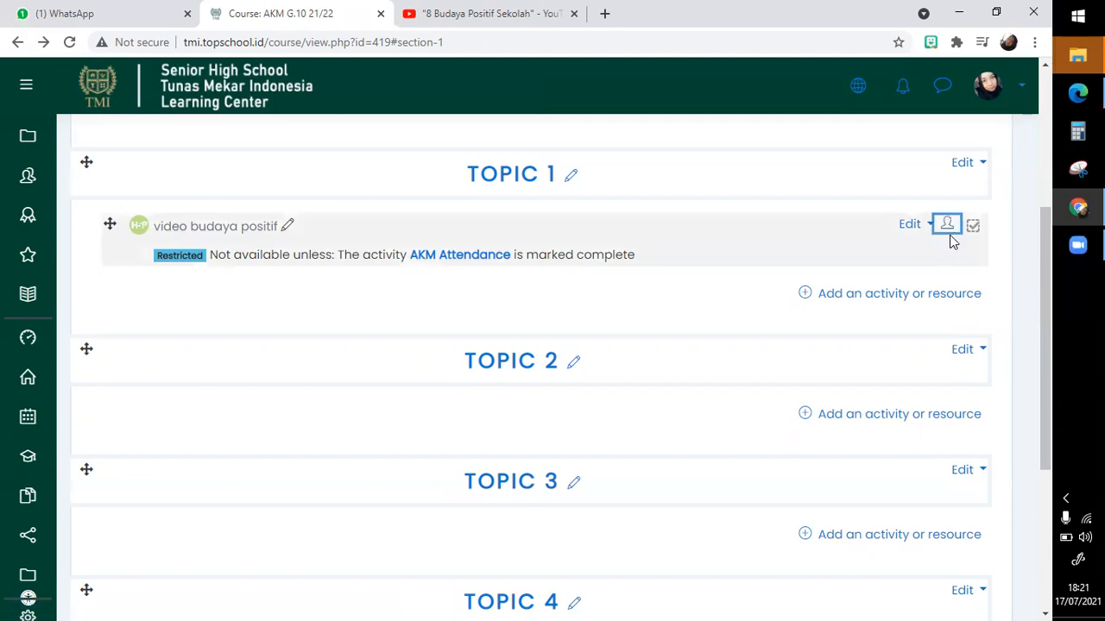
click(953, 220)
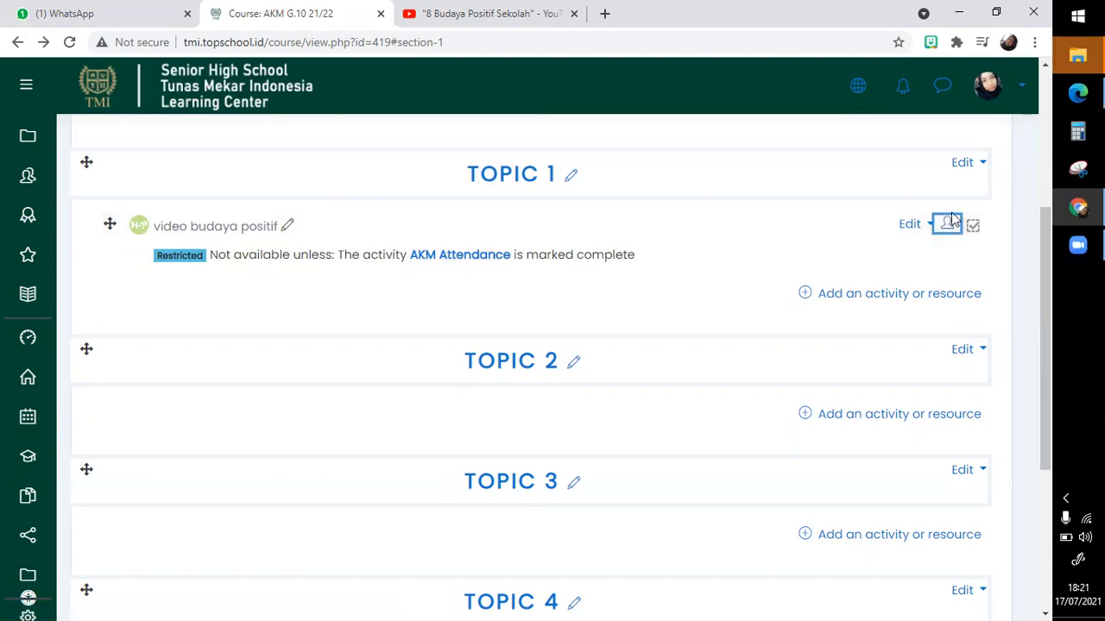
- Open the "video budaya positif" activity from Topic 1 and start playing its interactive video
click(264, 233)
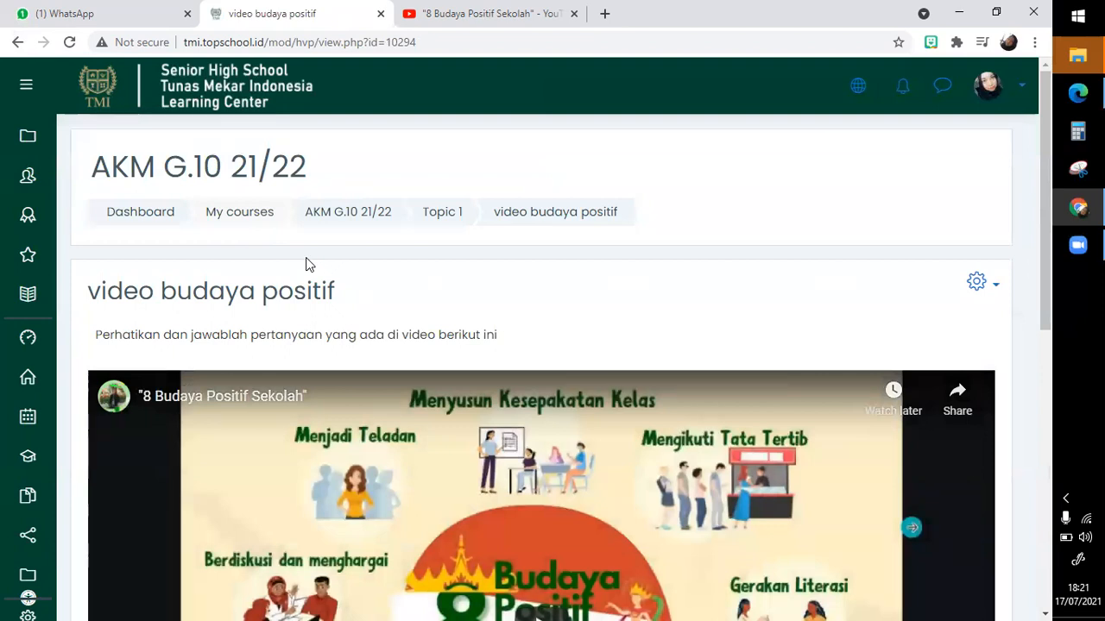
scroll(309, 264, down, 6)
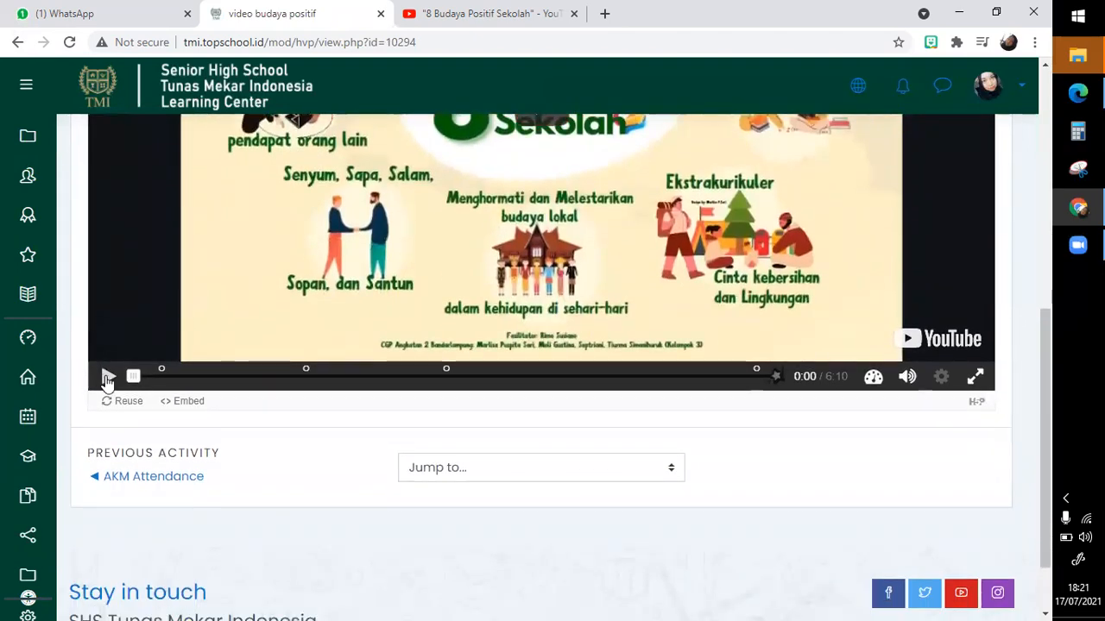
click(107, 377)
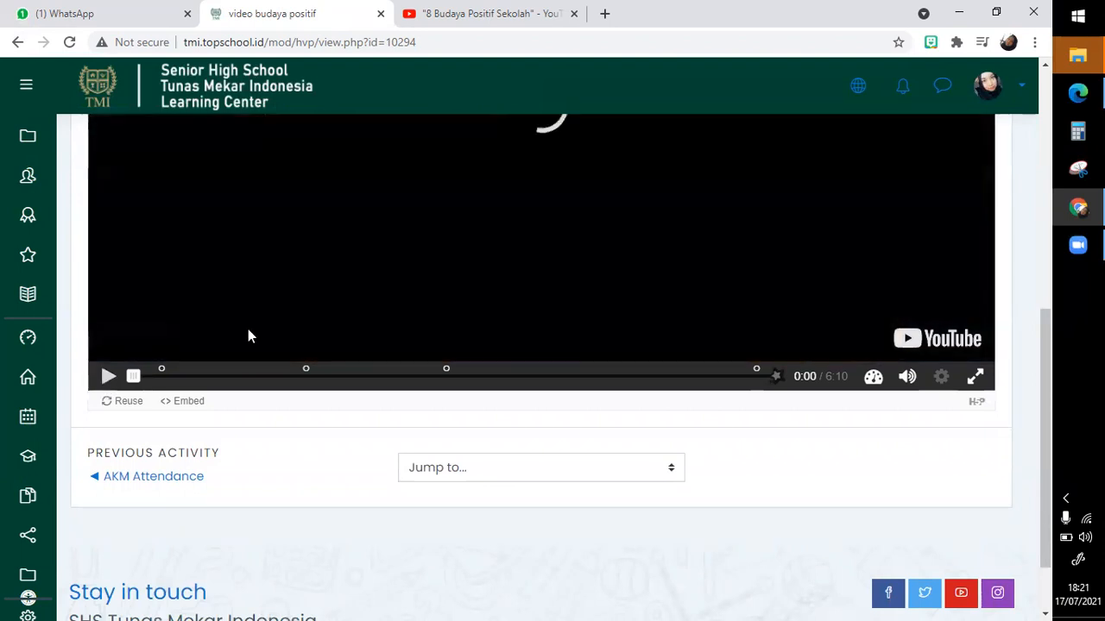
scroll(250, 333, up, 1)
scroll(250, 335, up, 1)
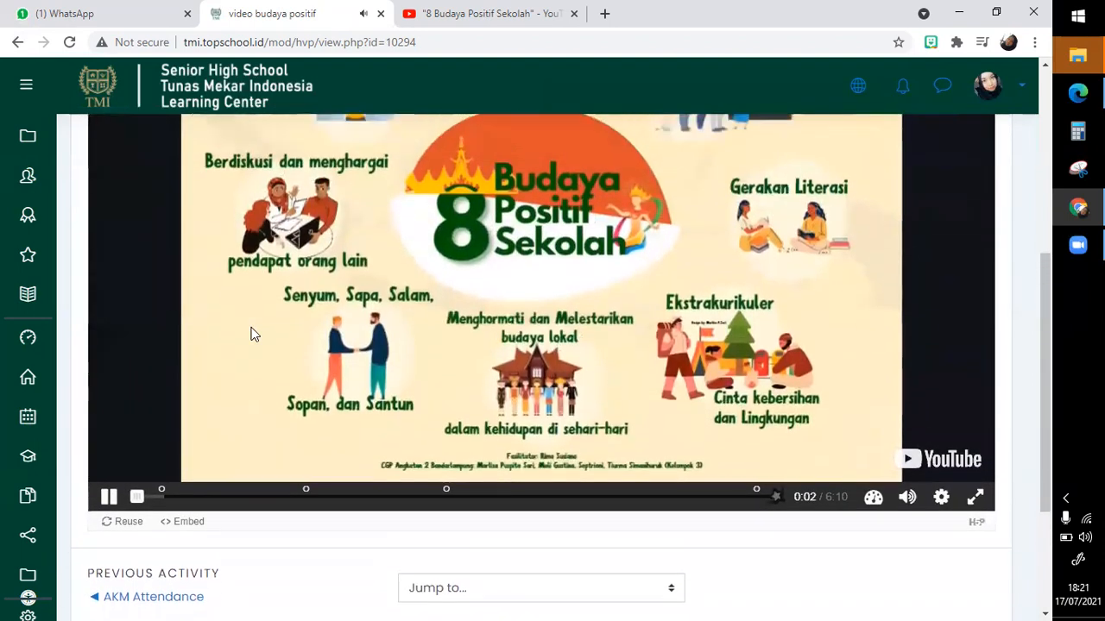
scroll(500, 421, up, 1)
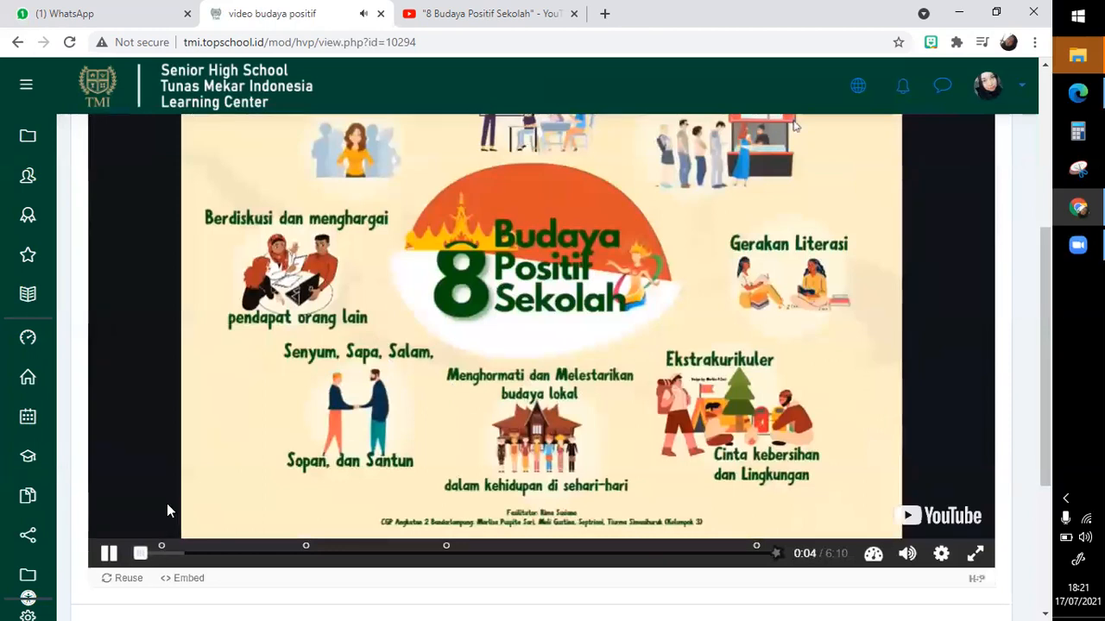
- Skip the video to about 0:14, just before its first interaction, and dismiss the suggested videos once it is paused
drag(147, 559, 158, 559)
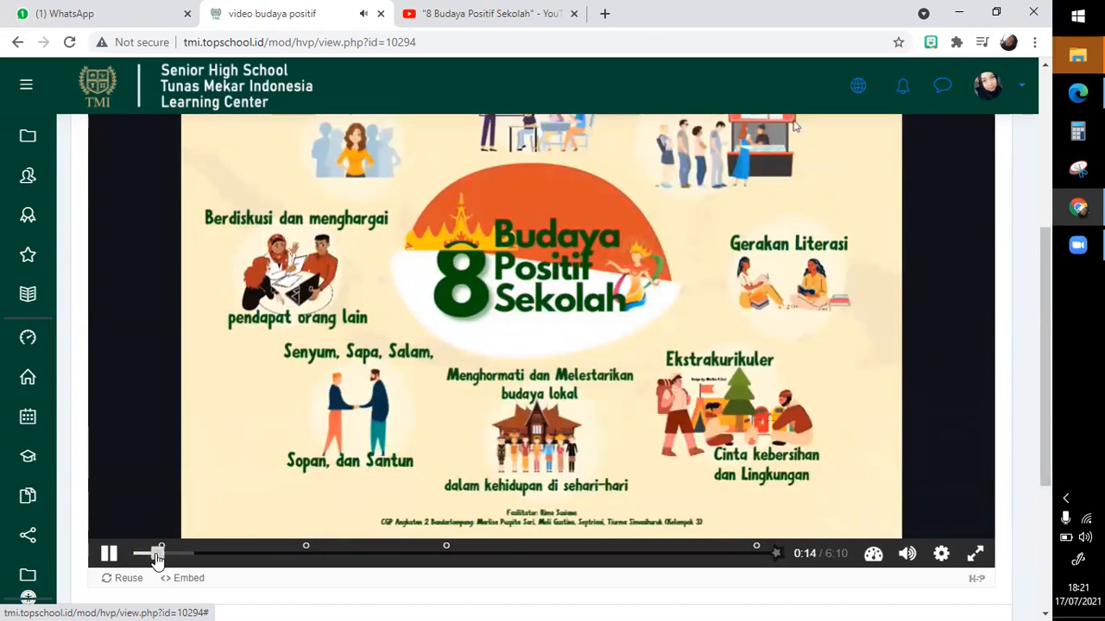
scroll(338, 469, up, 1)
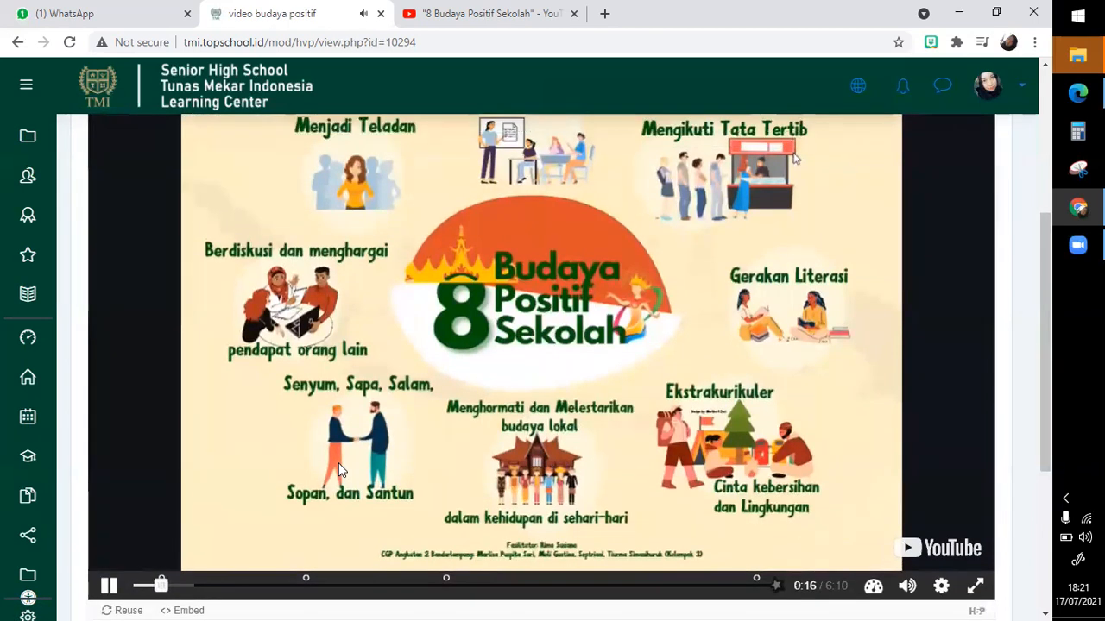
click(337, 468)
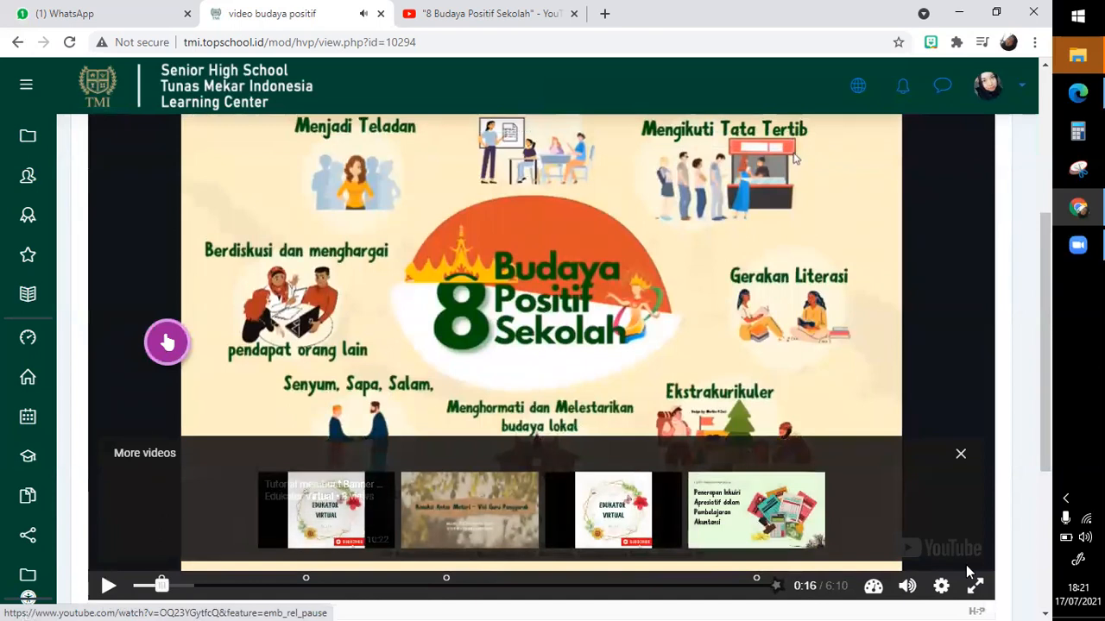
click(959, 456)
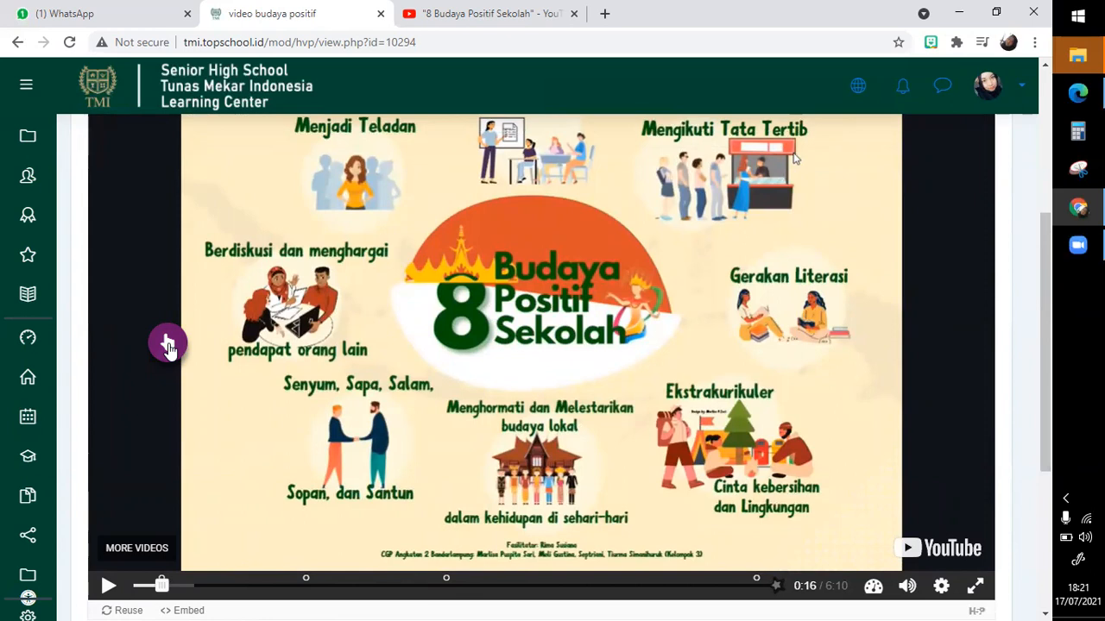
- Answer the question "ada 8 budaya positif di dalam video tersebut" with True, finish the check and continue the video
click(168, 345)
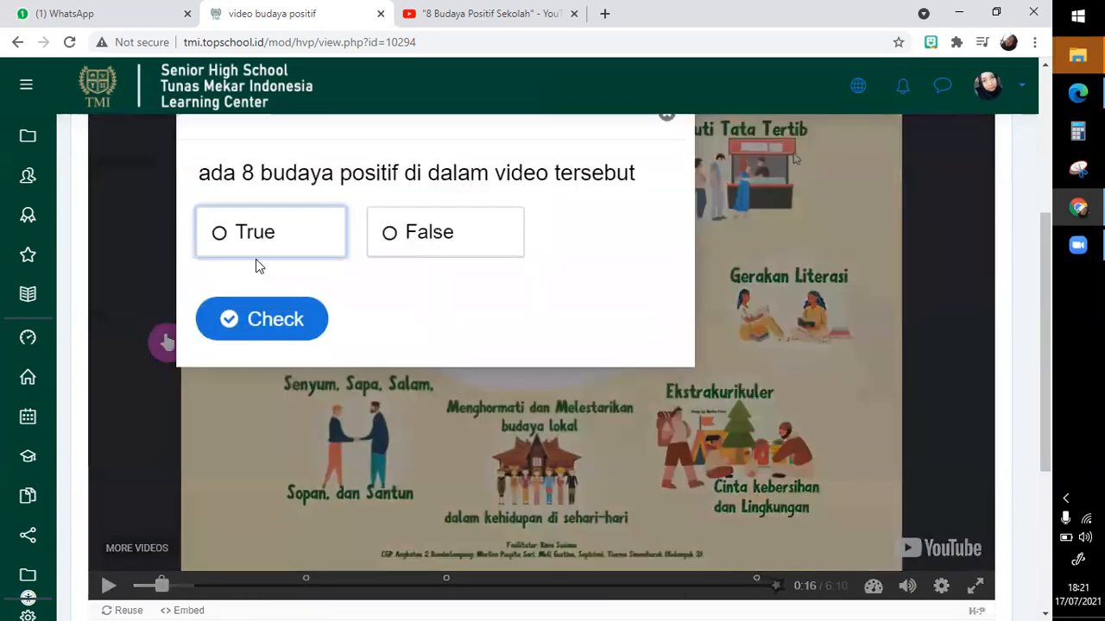
scroll(367, 200, up, 3)
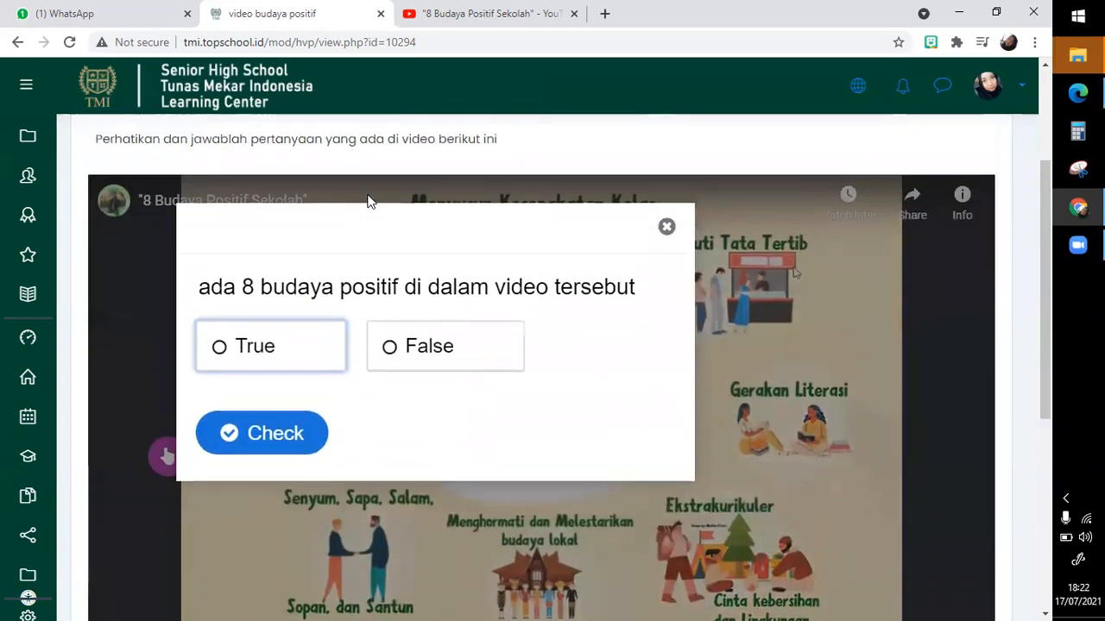
click(304, 374)
click(271, 471)
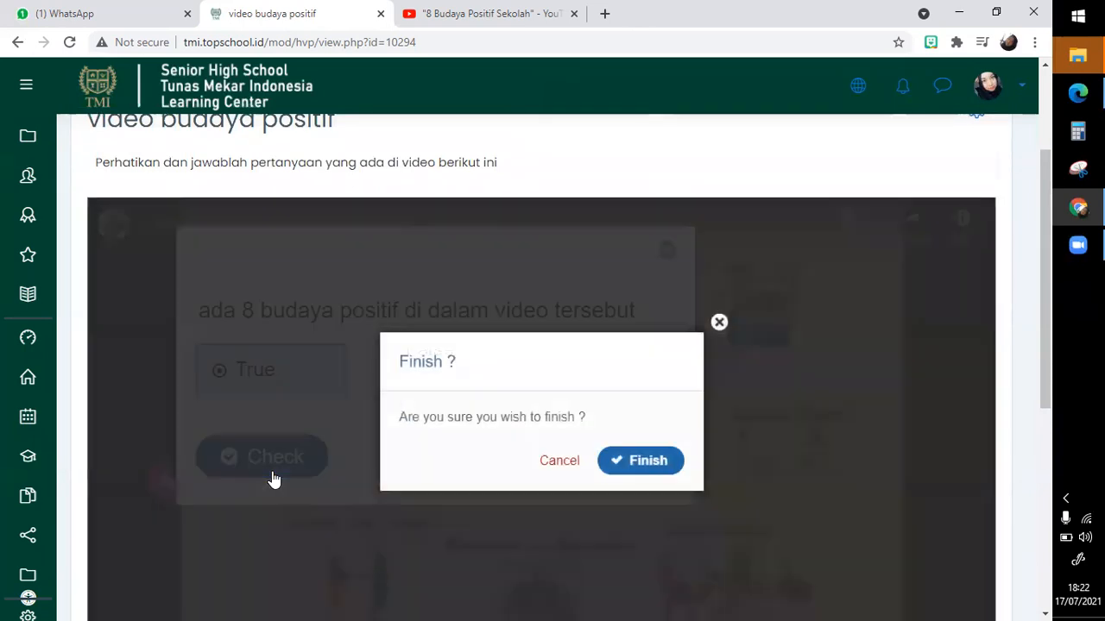
click(647, 461)
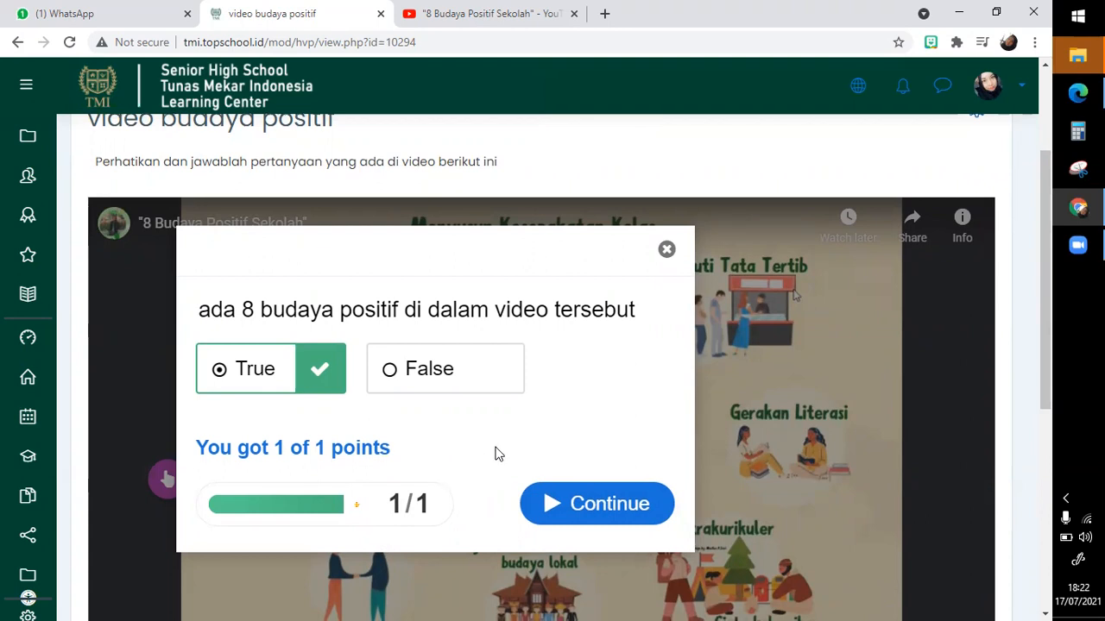
scroll(497, 454, down, 1)
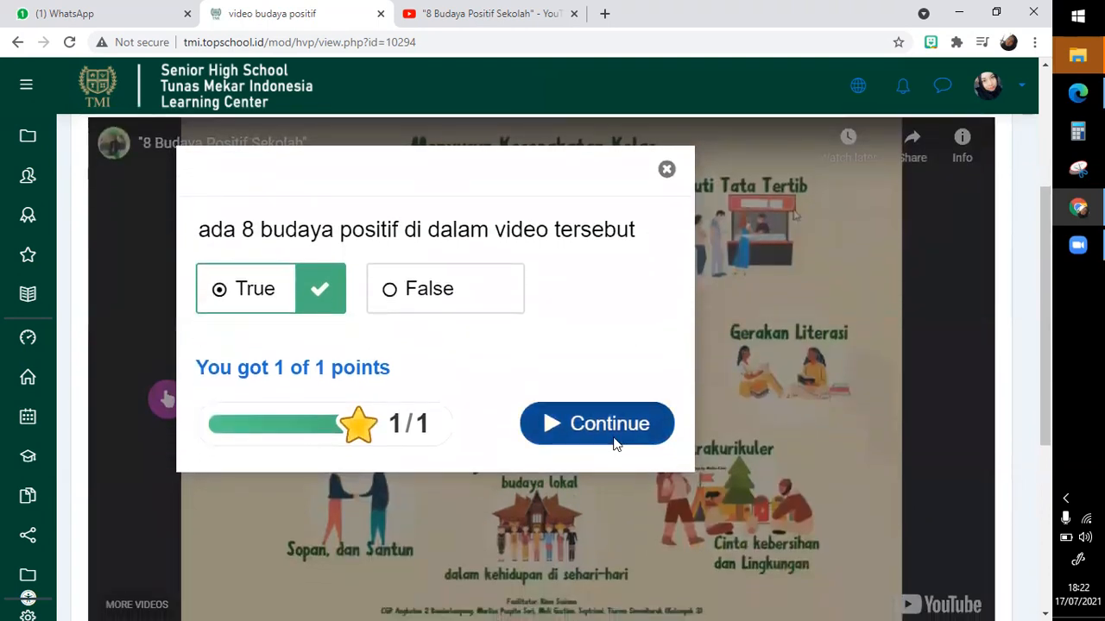
click(596, 424)
scroll(614, 444, up, 2)
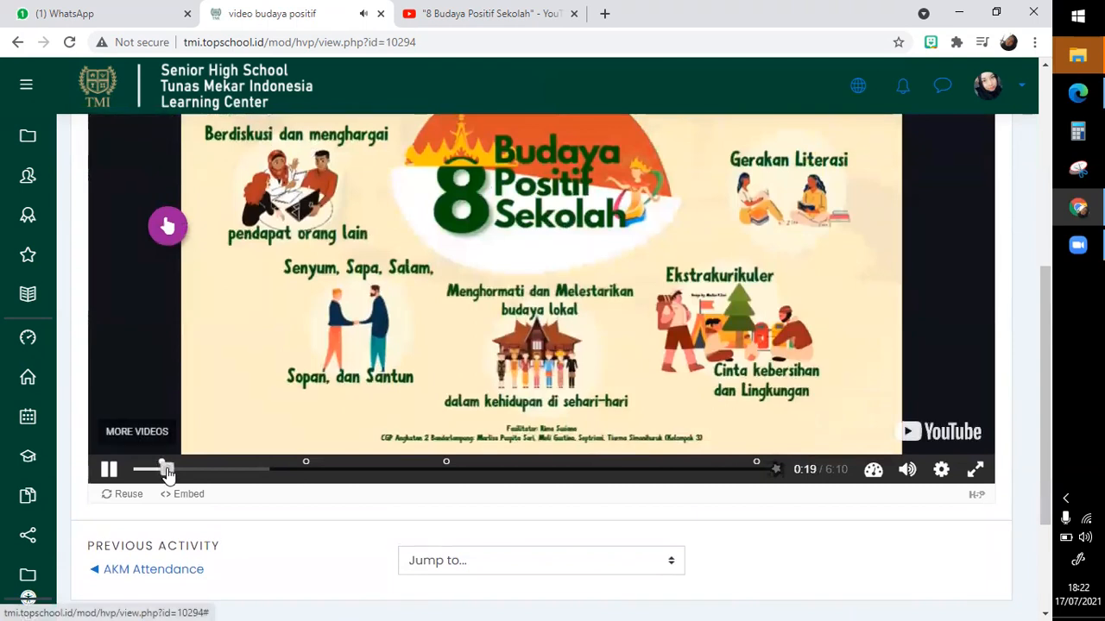
- Skip the interactive video to about 1:35, just before its second interaction, and let it play until the question opens
drag(166, 473, 296, 476)
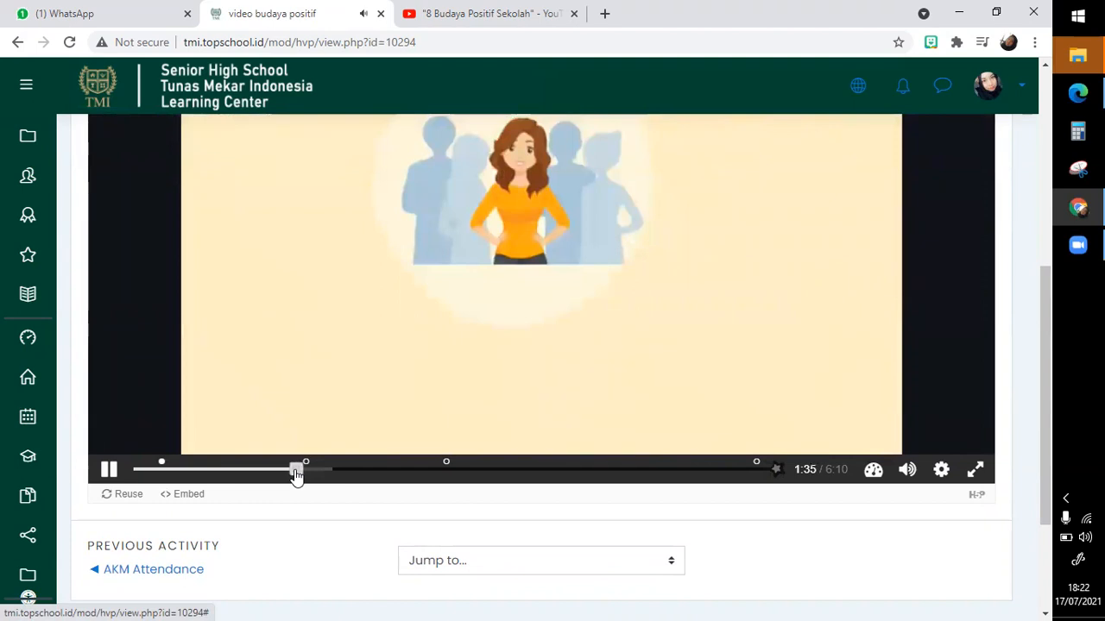
scroll(194, 471, up, 2)
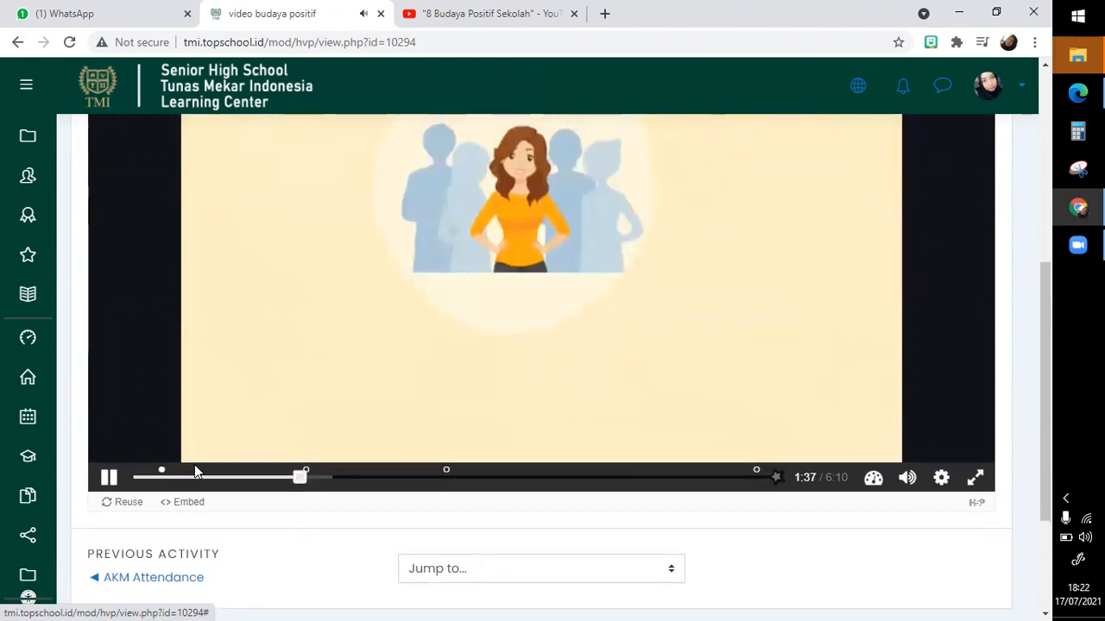
scroll(195, 472, up, 1)
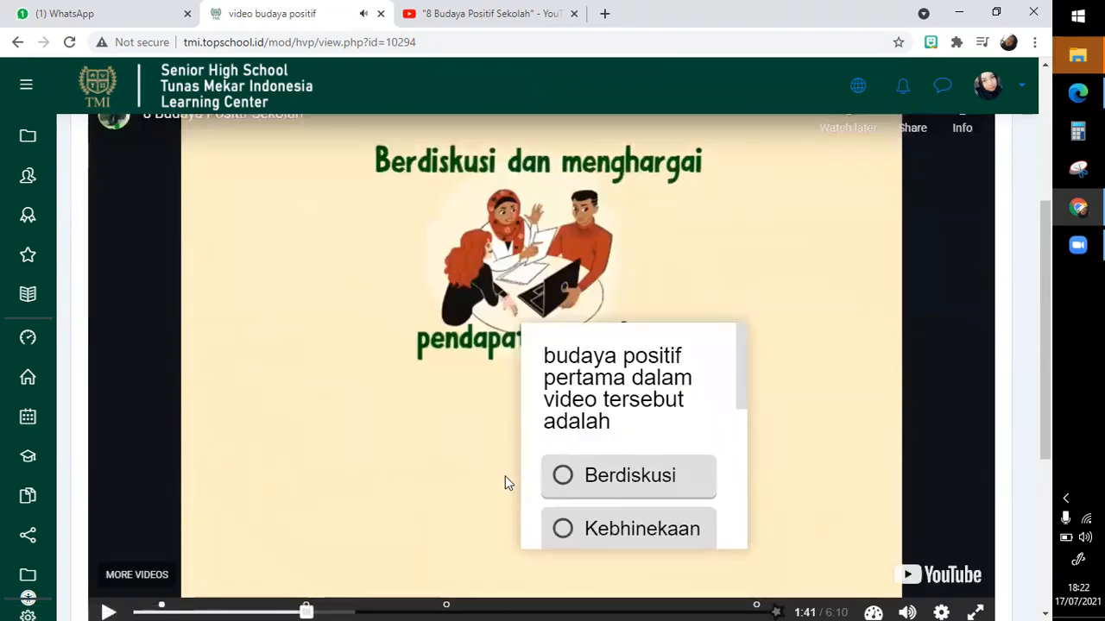
- Answer "budaya positif pertama dalam video tersebut adalah" with "menjadi teladan", finish the check and continue the video
drag(743, 355, 746, 492)
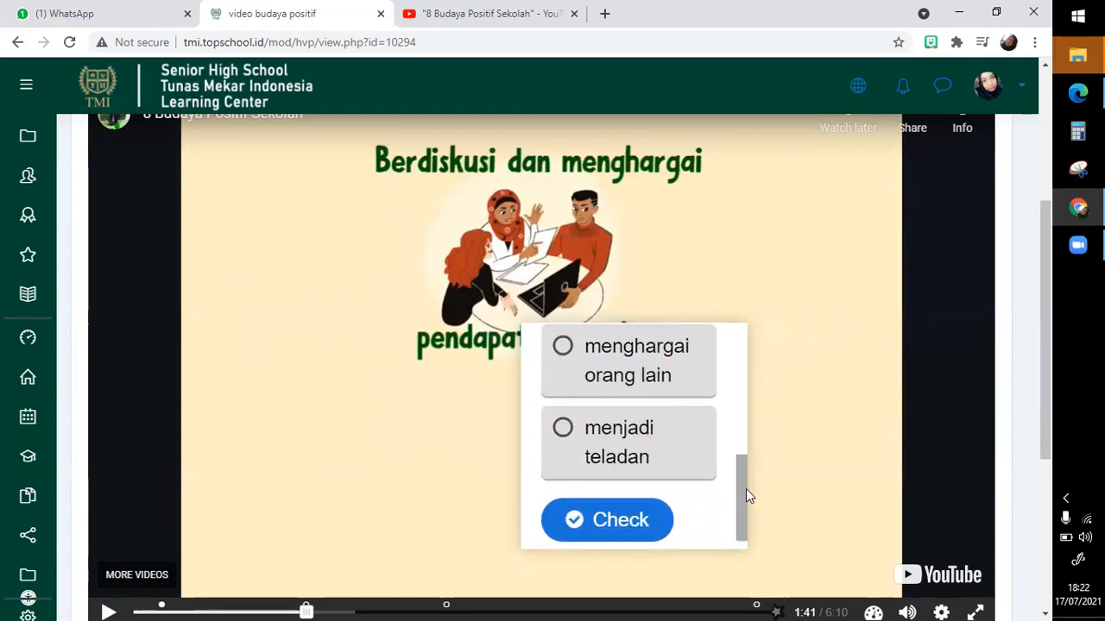
click(595, 437)
click(595, 521)
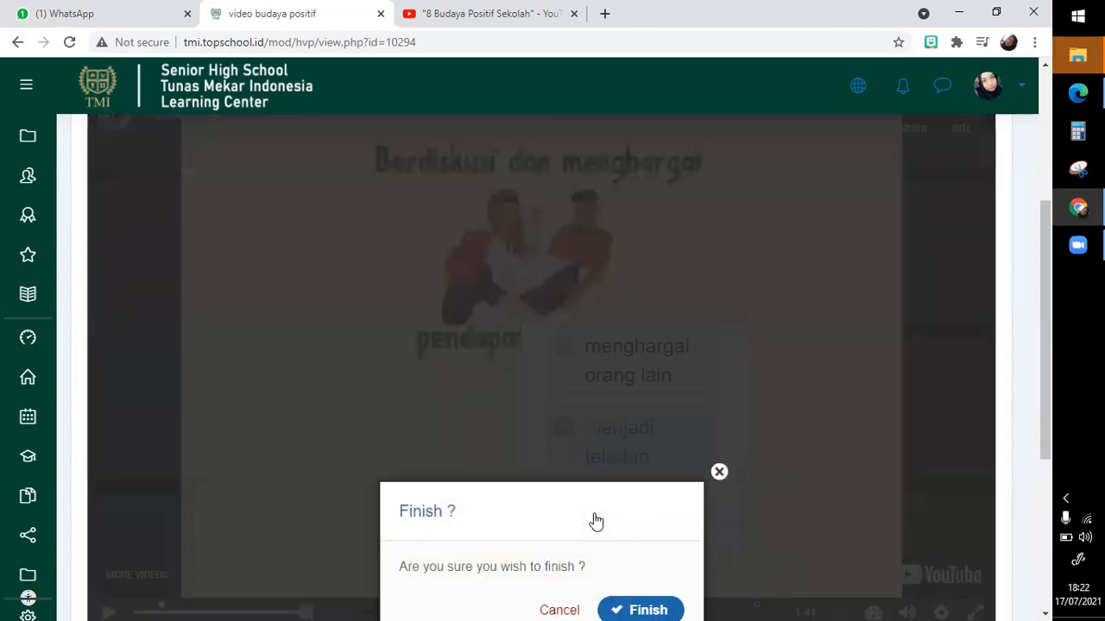
scroll(596, 521, down, 2)
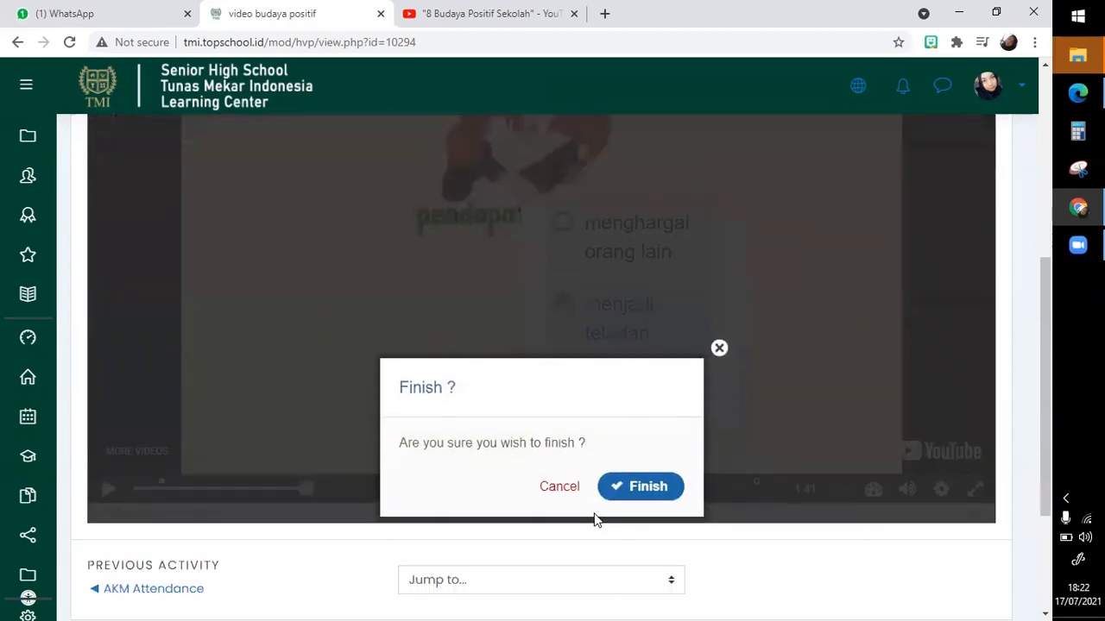
click(632, 490)
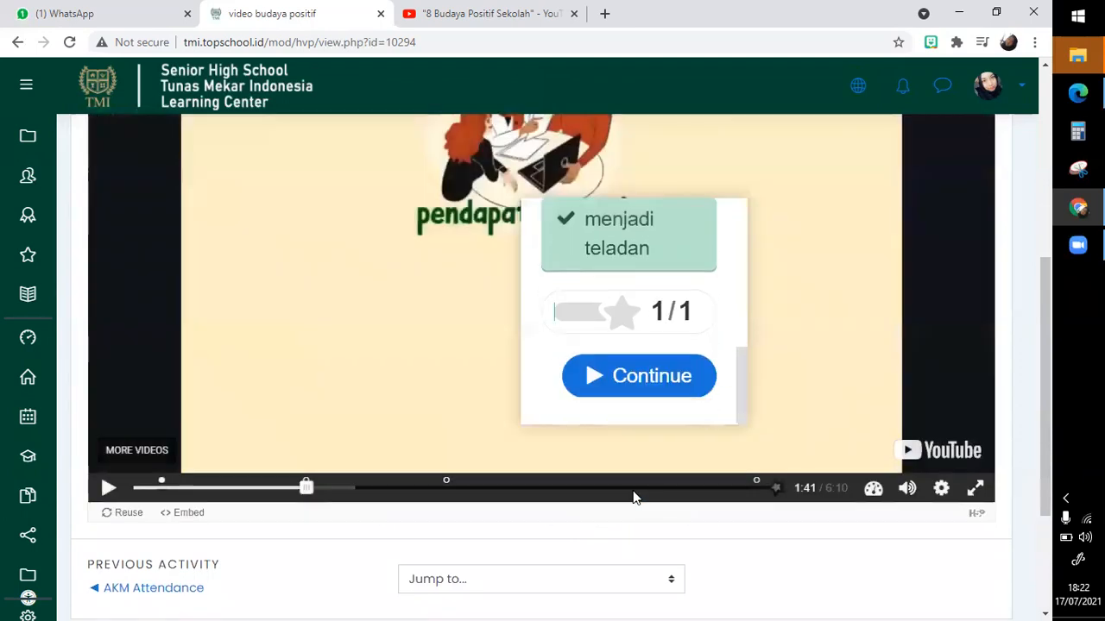
click(664, 393)
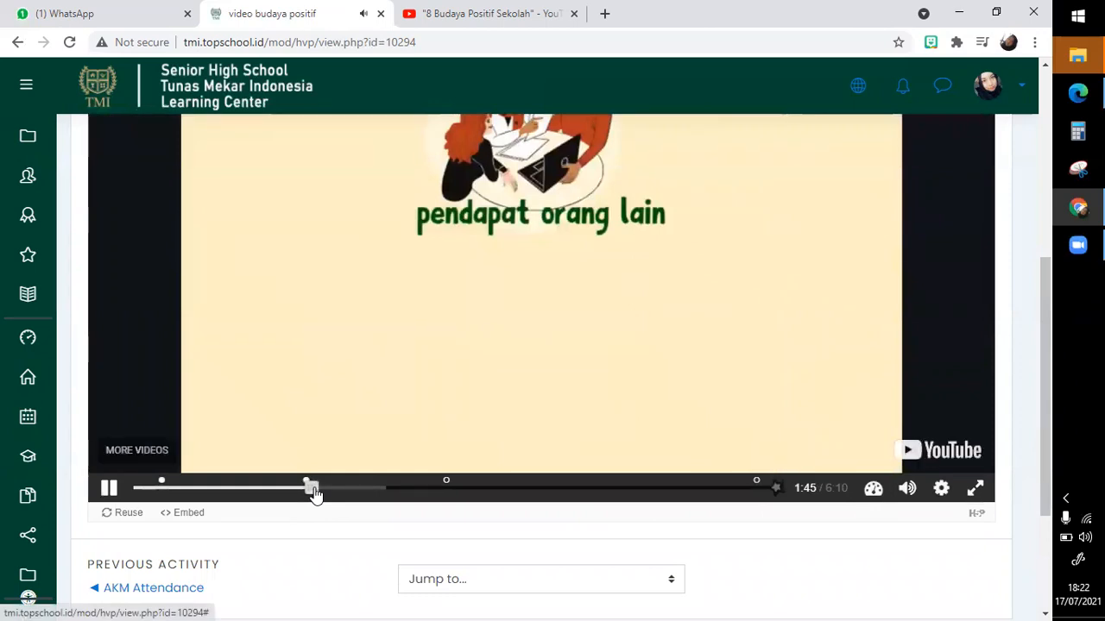
- Skip the video to about 2:56, pause it, and go to the third interaction at 3:04 to open its fill-in question
drag(313, 488, 436, 500)
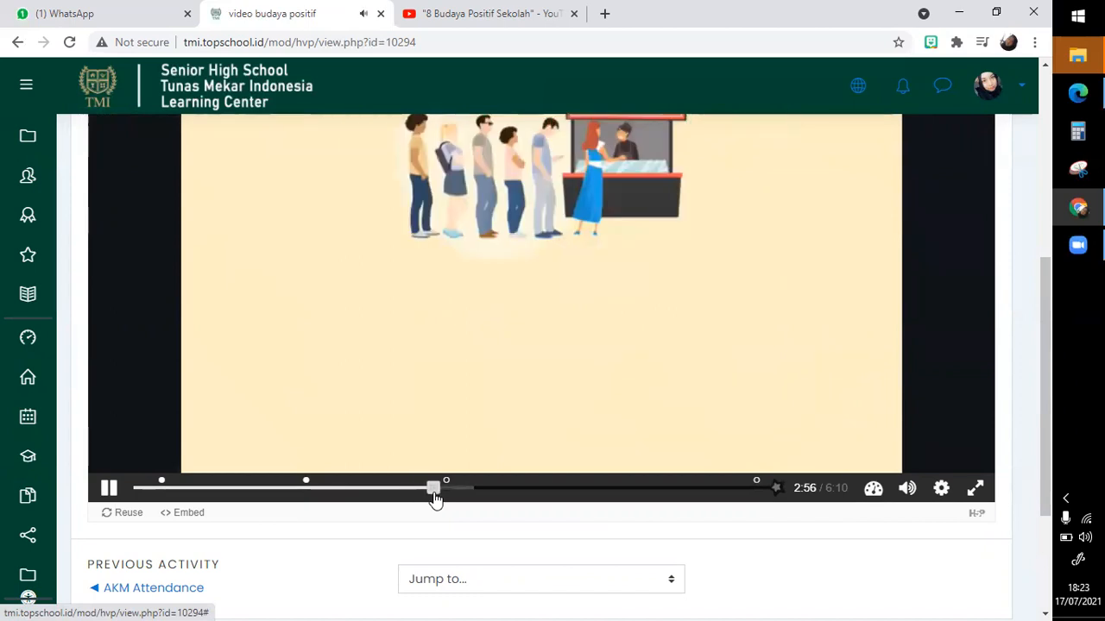
scroll(515, 388, up, 1)
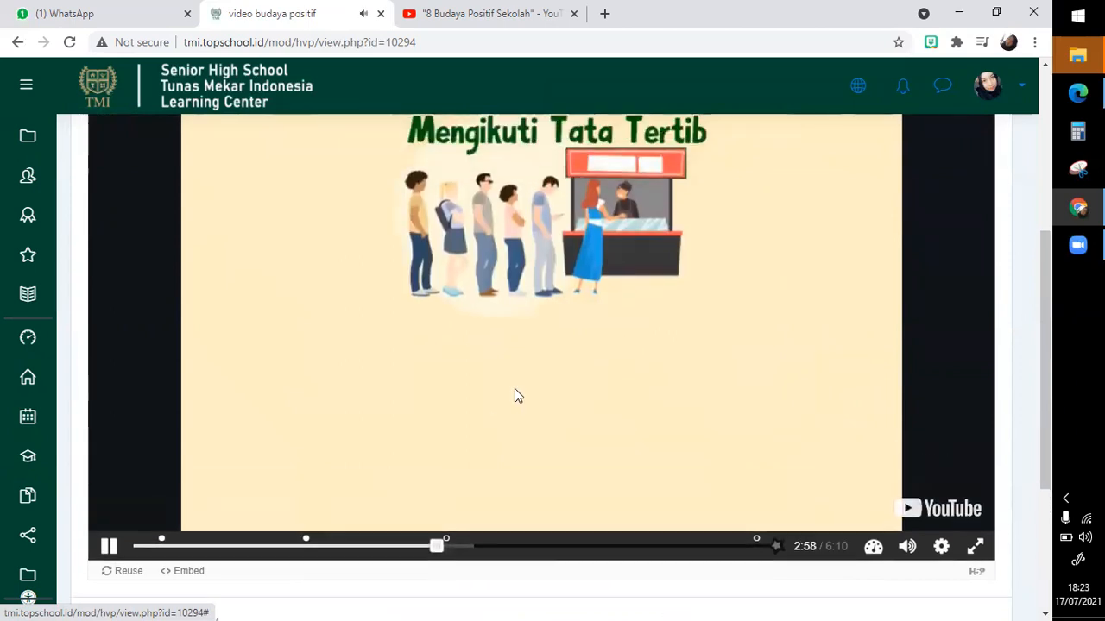
scroll(514, 395, up, 1)
scroll(514, 396, up, 1)
scroll(515, 396, down, 1)
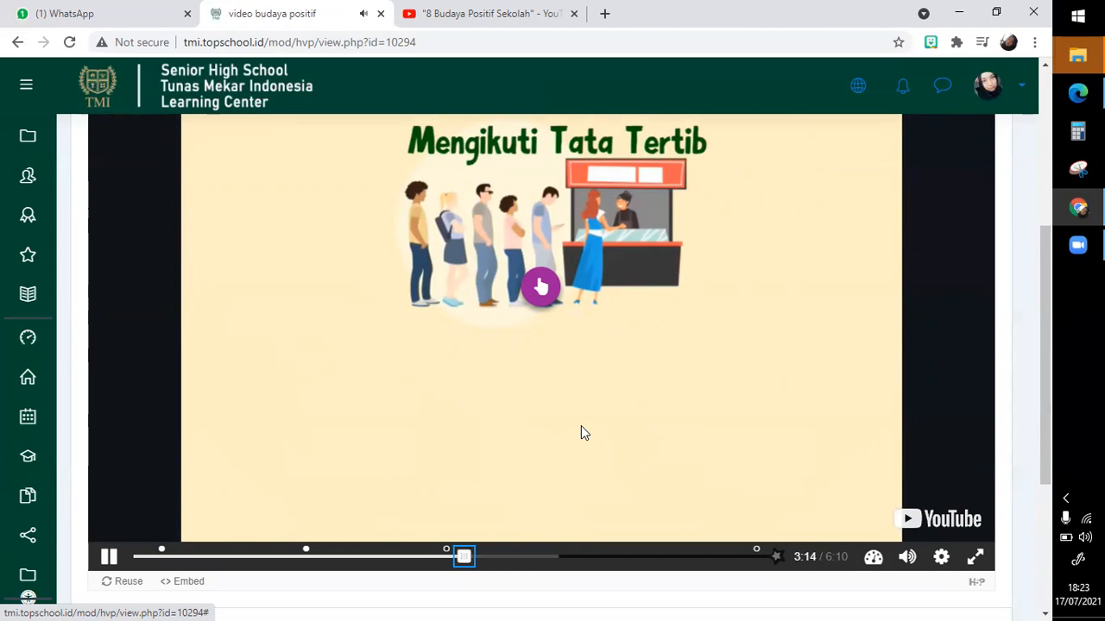
click(104, 558)
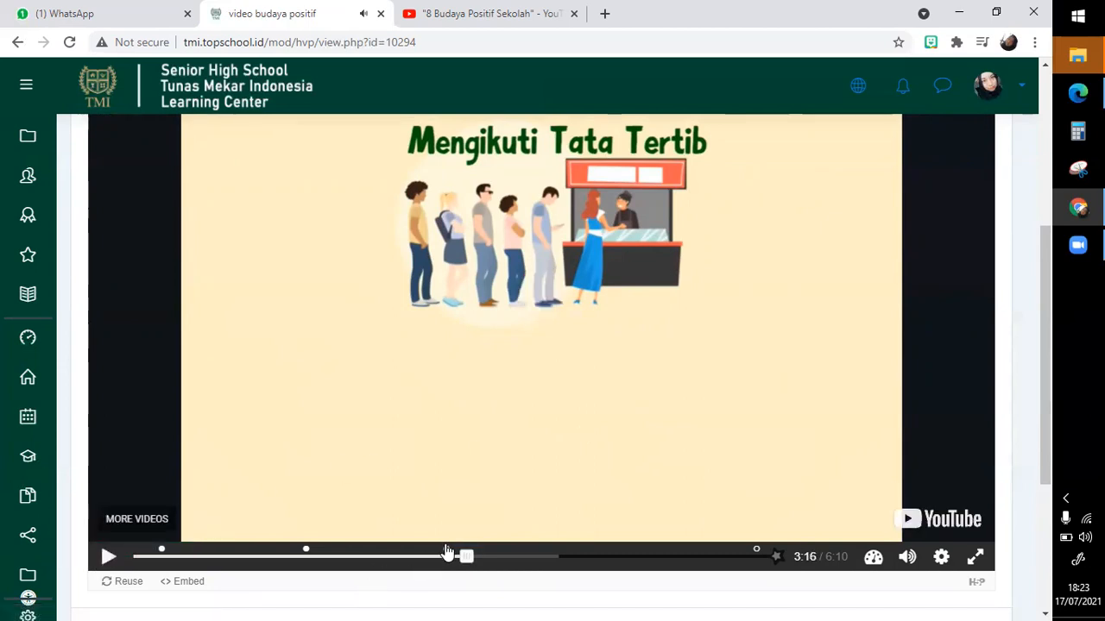
click(447, 551)
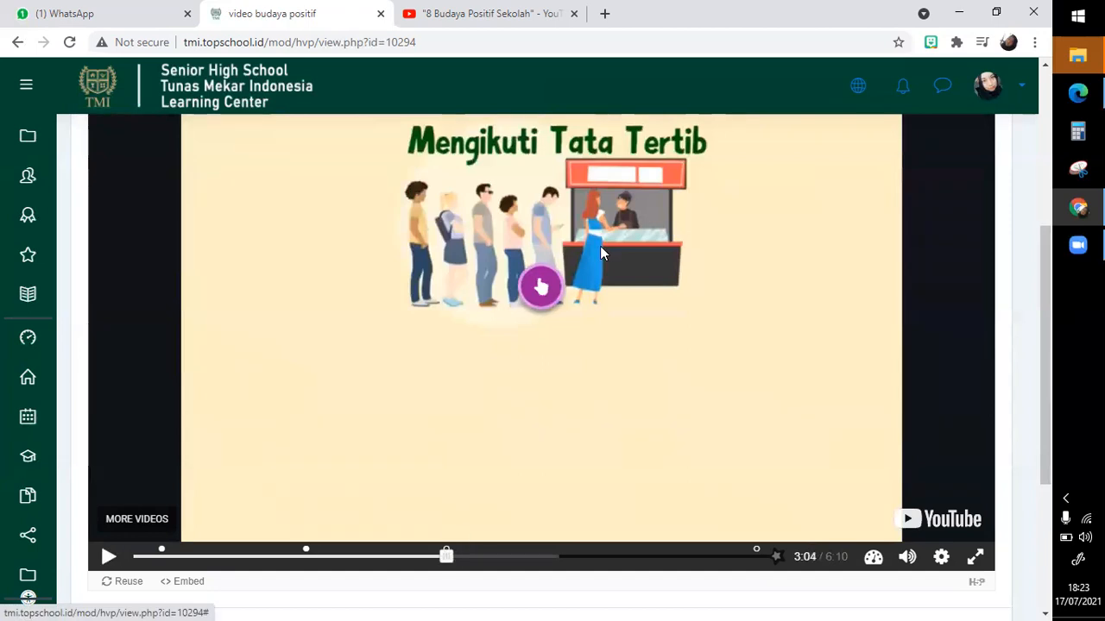
click(542, 289)
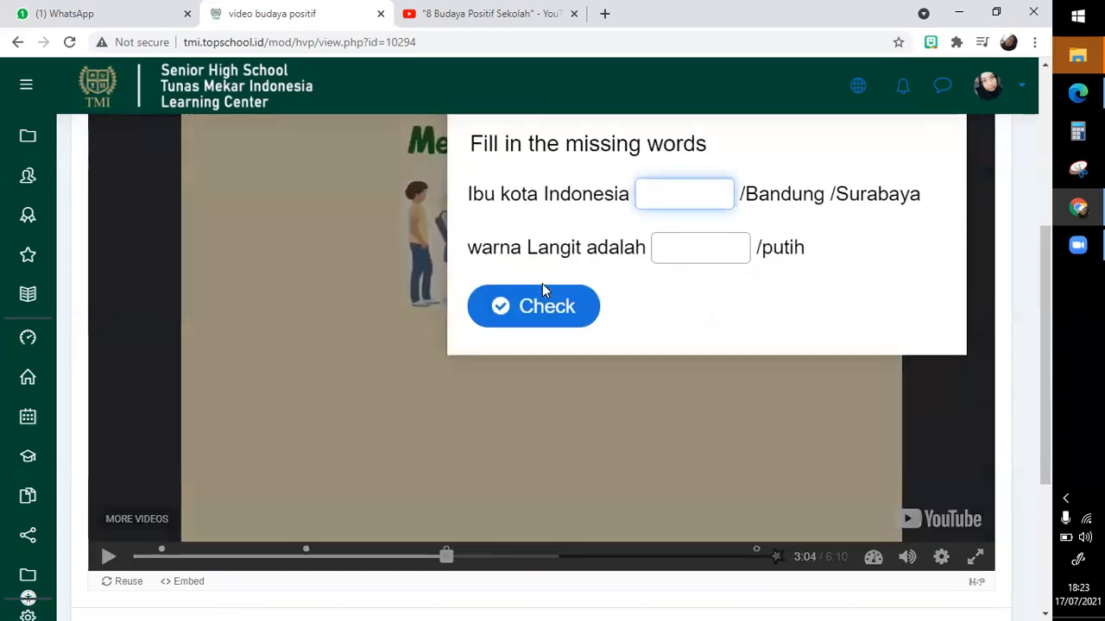
- Fill in the missing words with "Jakarta" for the capital and "biru" for the sky colour, and check the answers
scroll(542, 288, up, 2)
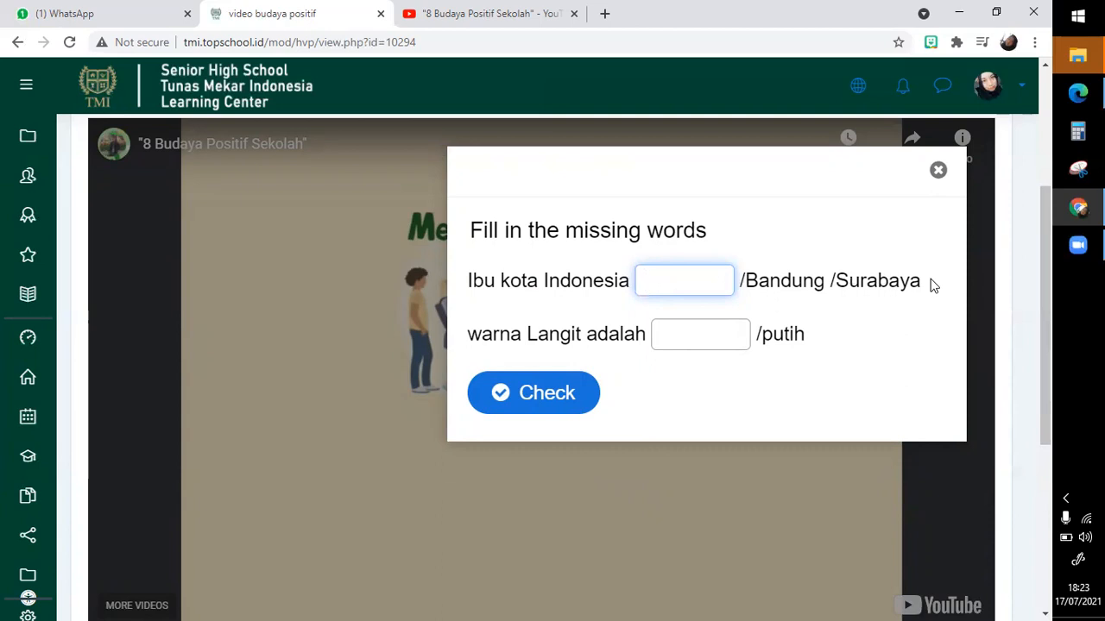
drag(933, 284, 820, 287)
click(690, 282)
text(Jakarta)
click(693, 340)
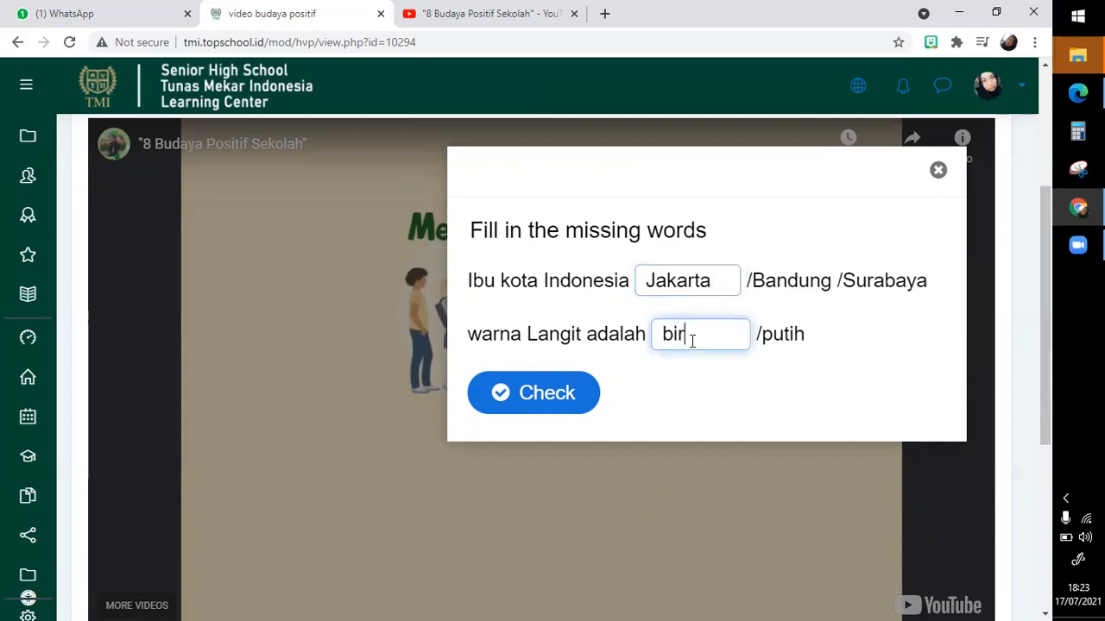
click(565, 409)
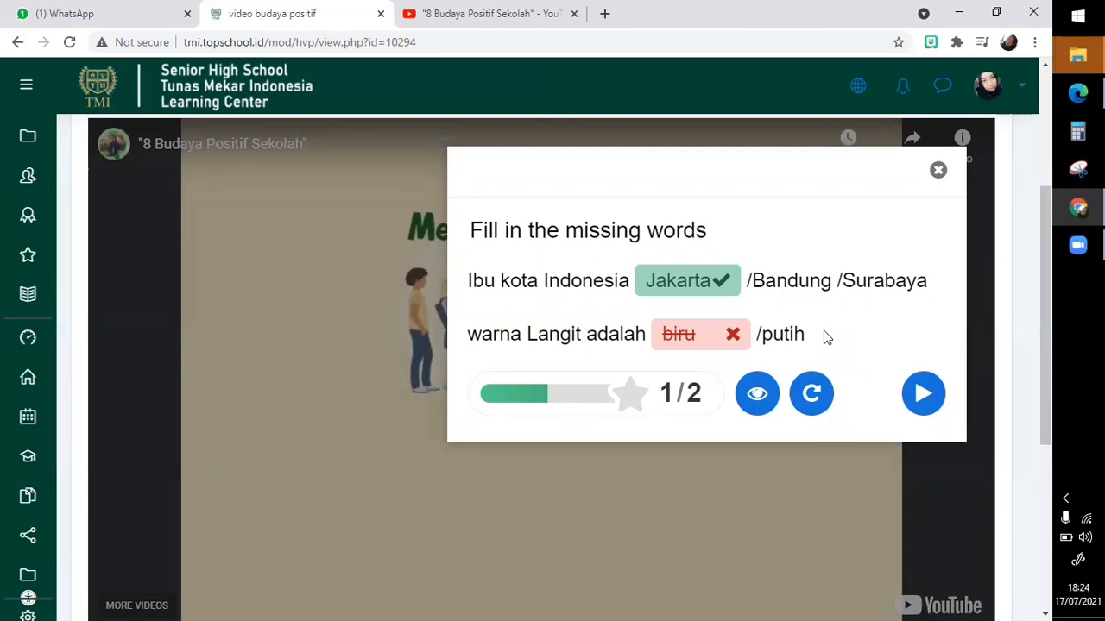
- Retry the fill-in question with "Jakarta" and "Biru", check the answers and continue the video
click(812, 395)
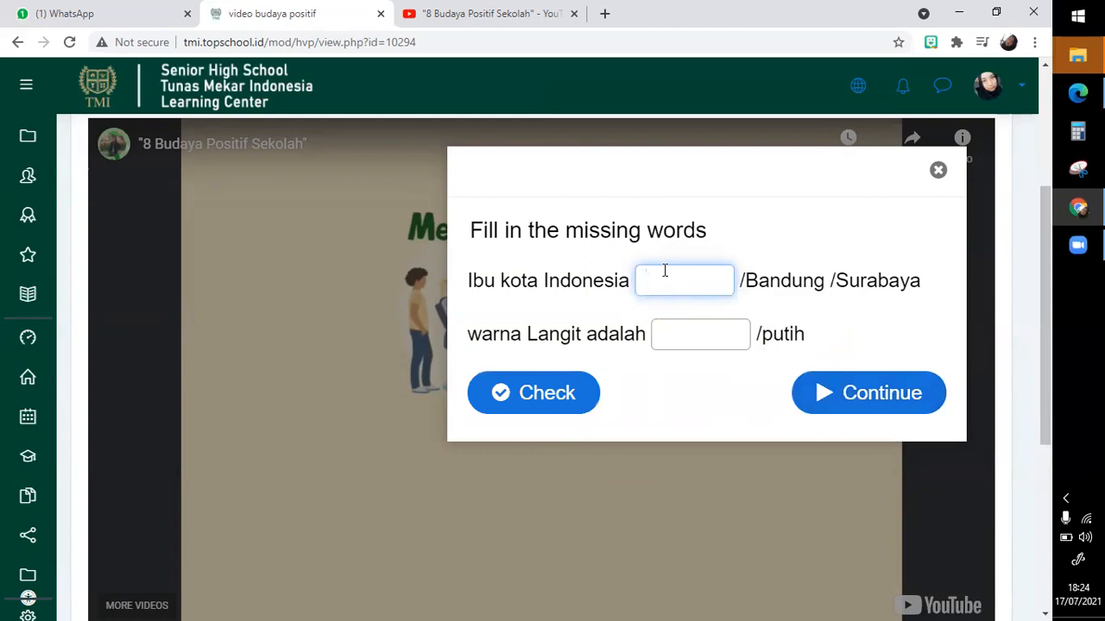
text(Jakarta)
click(706, 336)
text(Biru)
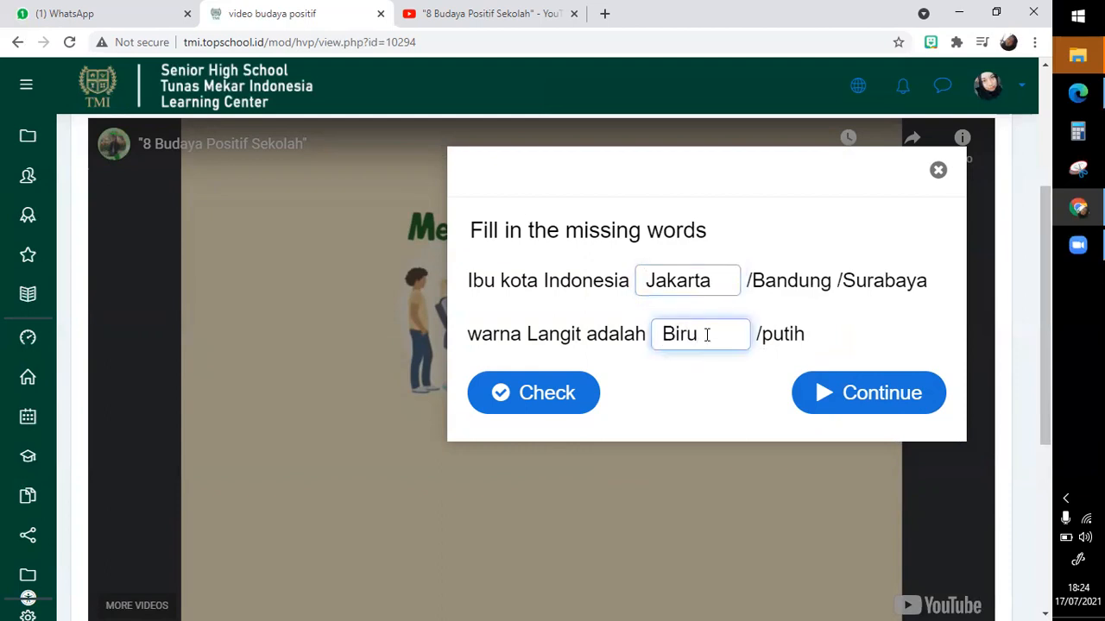
click(537, 391)
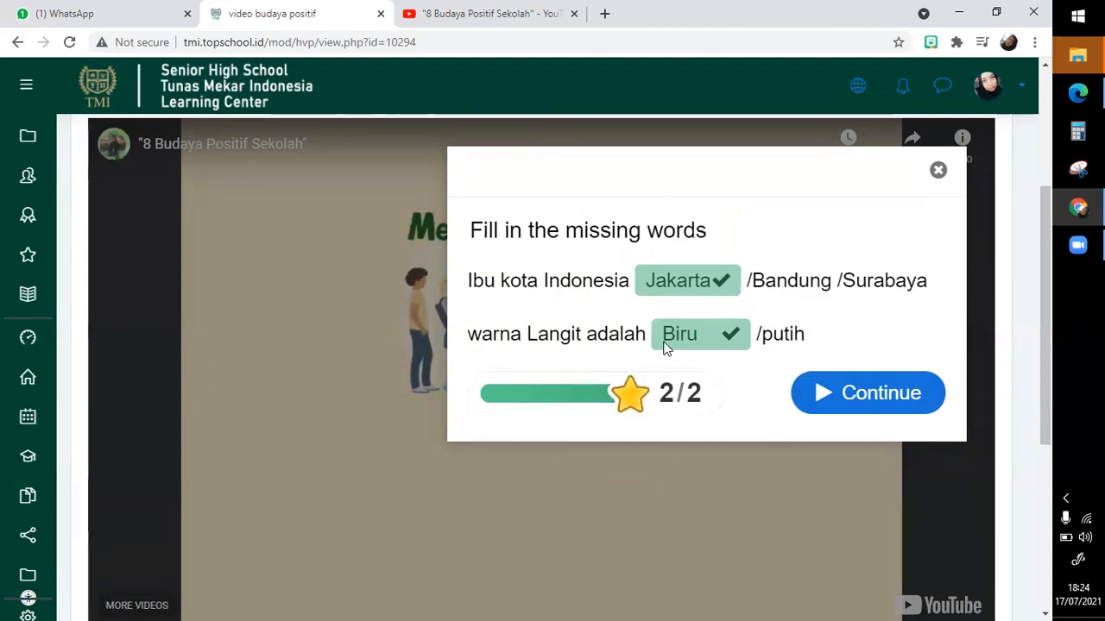
click(824, 393)
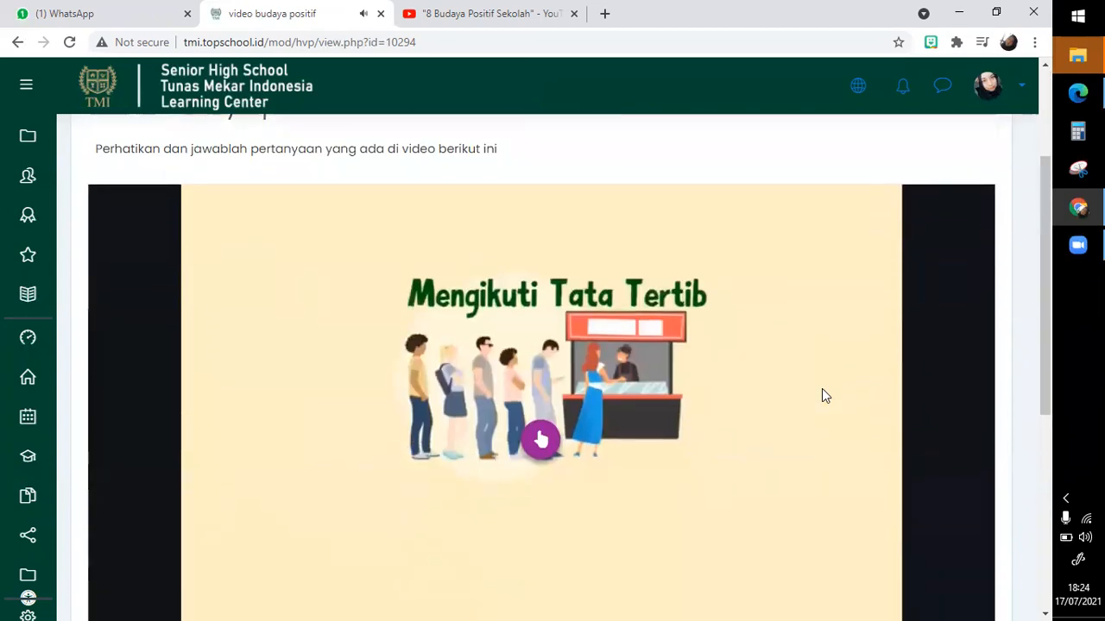
- Return to the AKM G.10 21/22 course, open its grader report and view the results for "video budaya positif"
scroll(822, 389, down, 4)
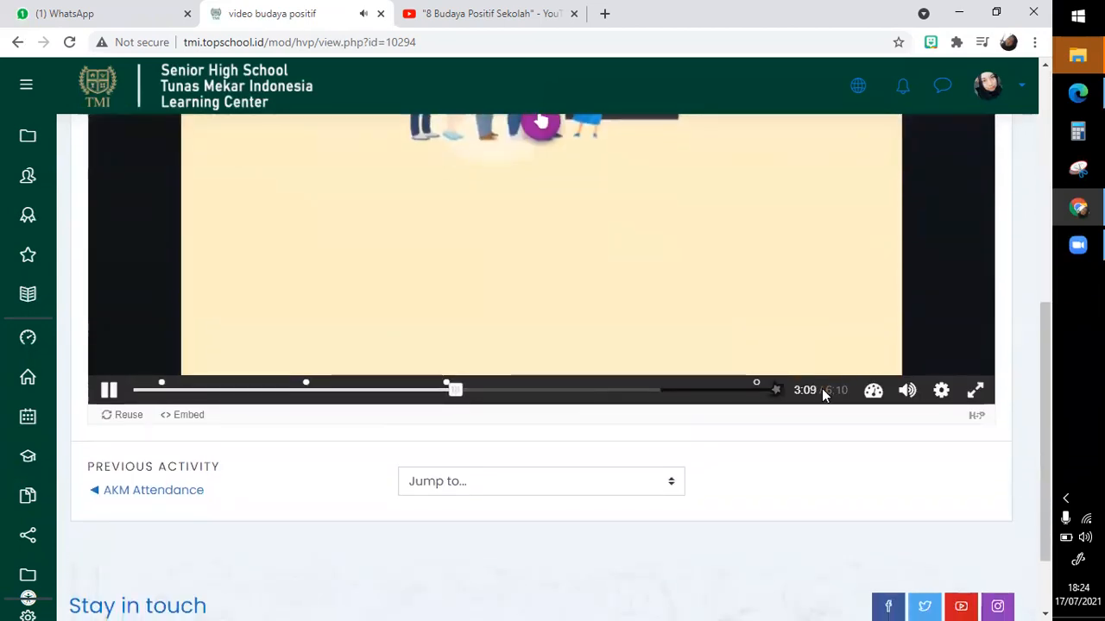
scroll(822, 388, up, 5)
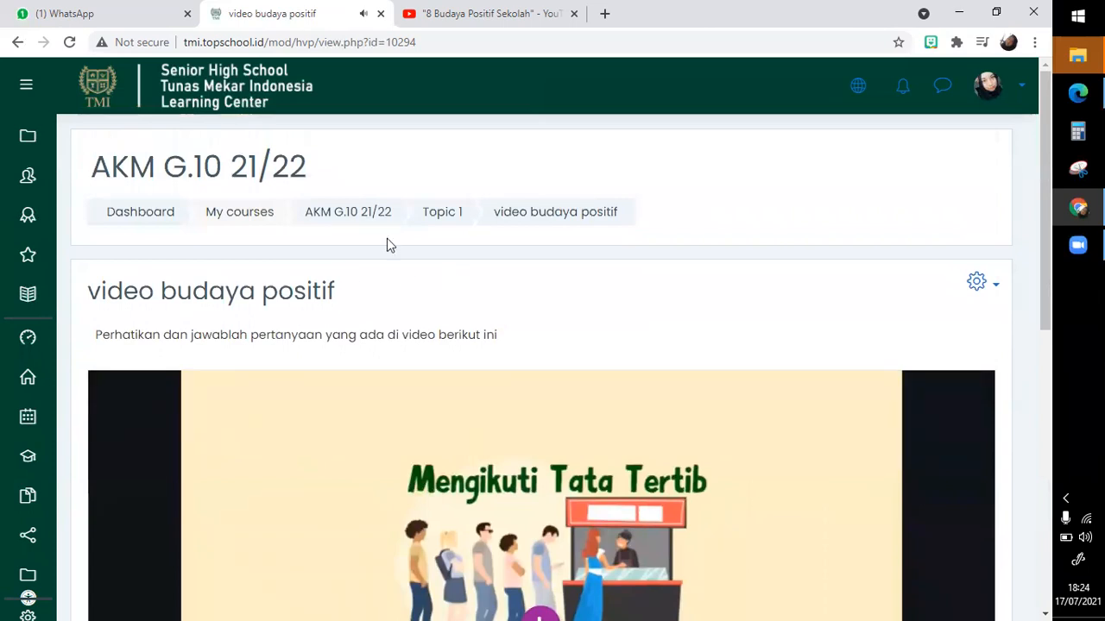
click(363, 225)
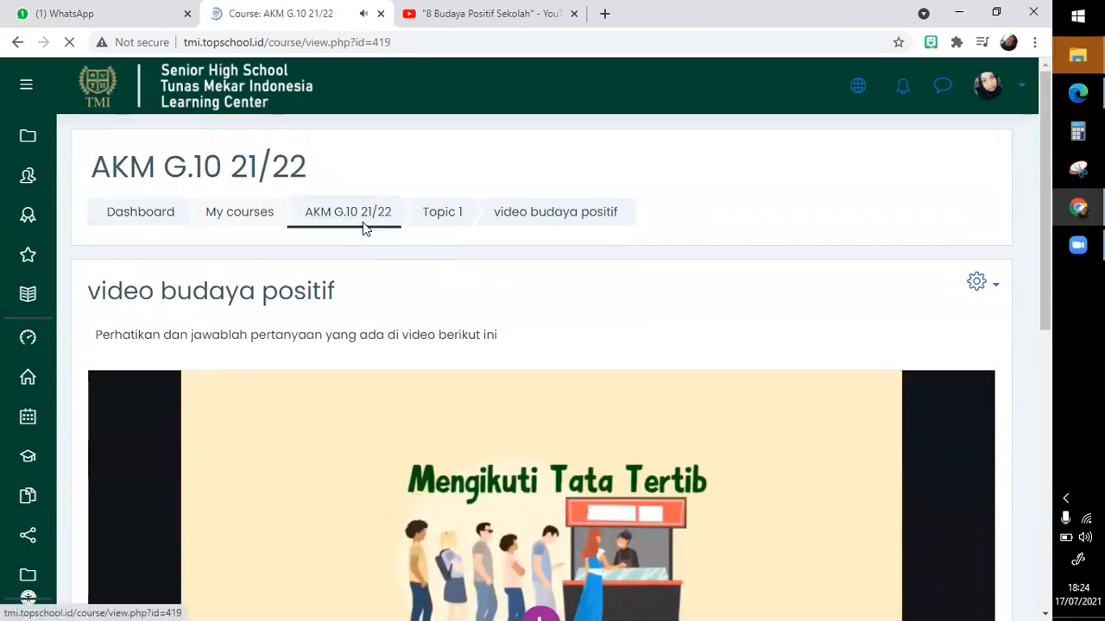
click(31, 295)
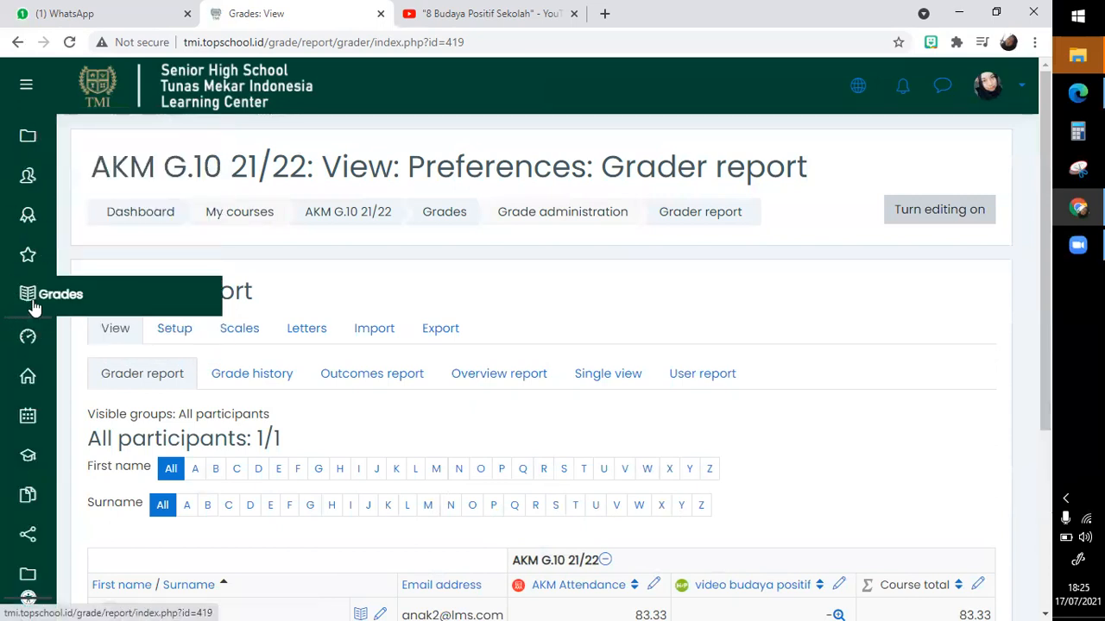
scroll(359, 475, down, 2)
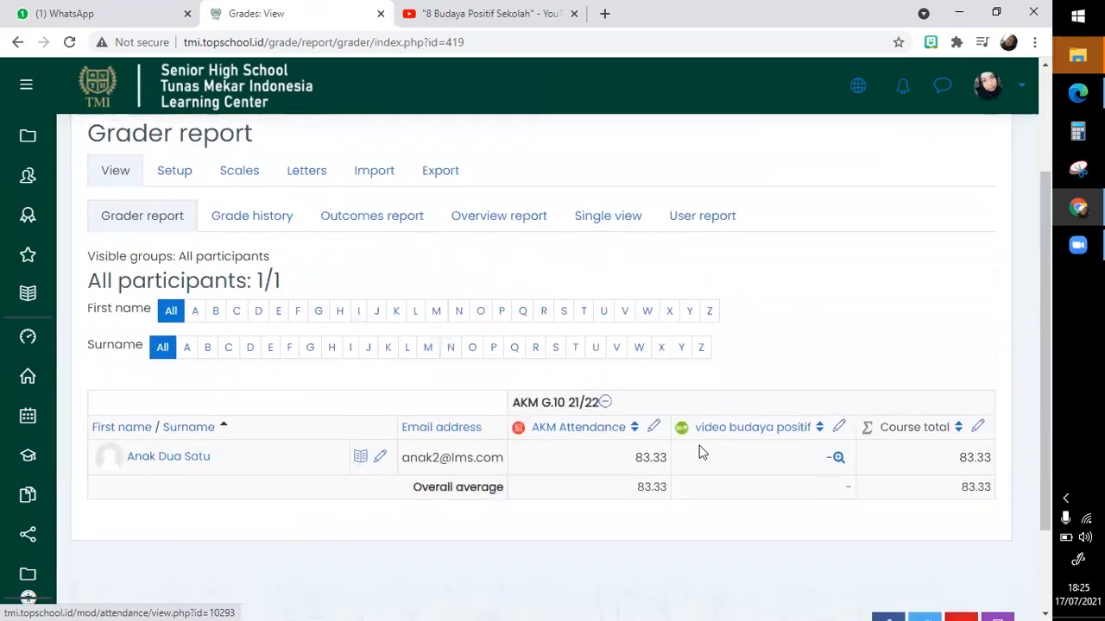
click(733, 433)
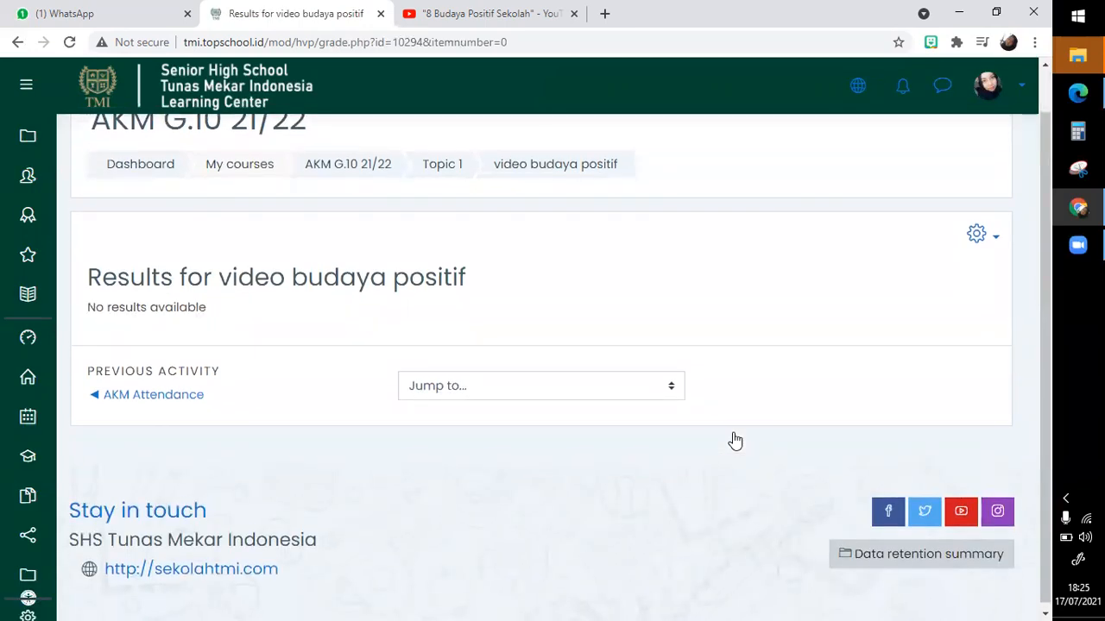
- Open the AKM Attendance activity and look over its session list
click(193, 396)
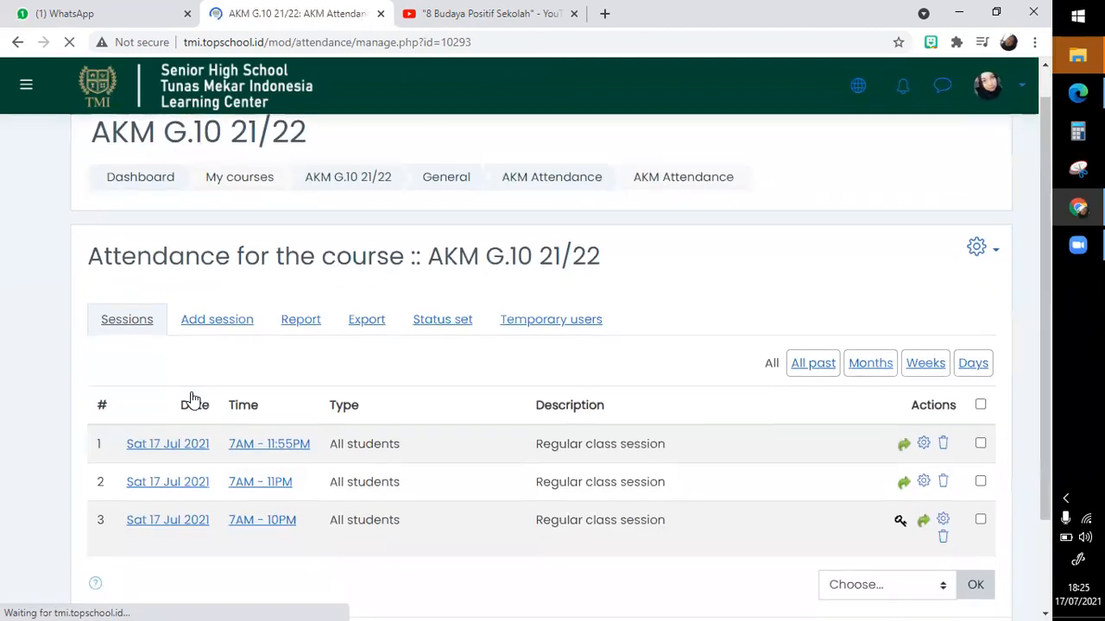
scroll(193, 400, down, 1)
scroll(103, 200, up, 1)
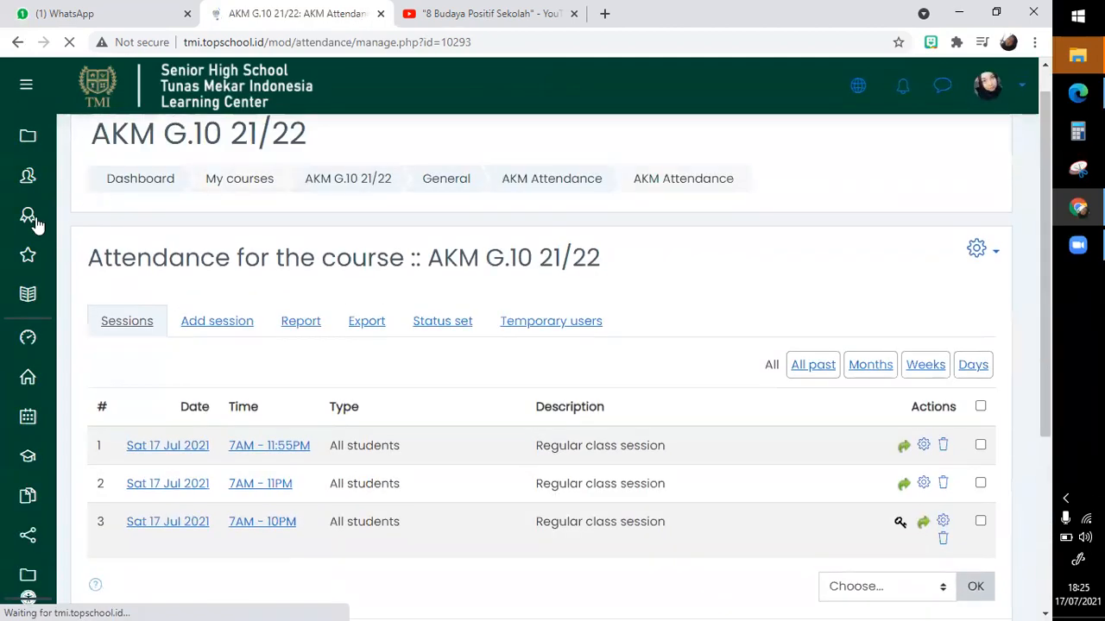
- Reopen the course's grader report and review the student's submission for "video budaya positif"
click(28, 292)
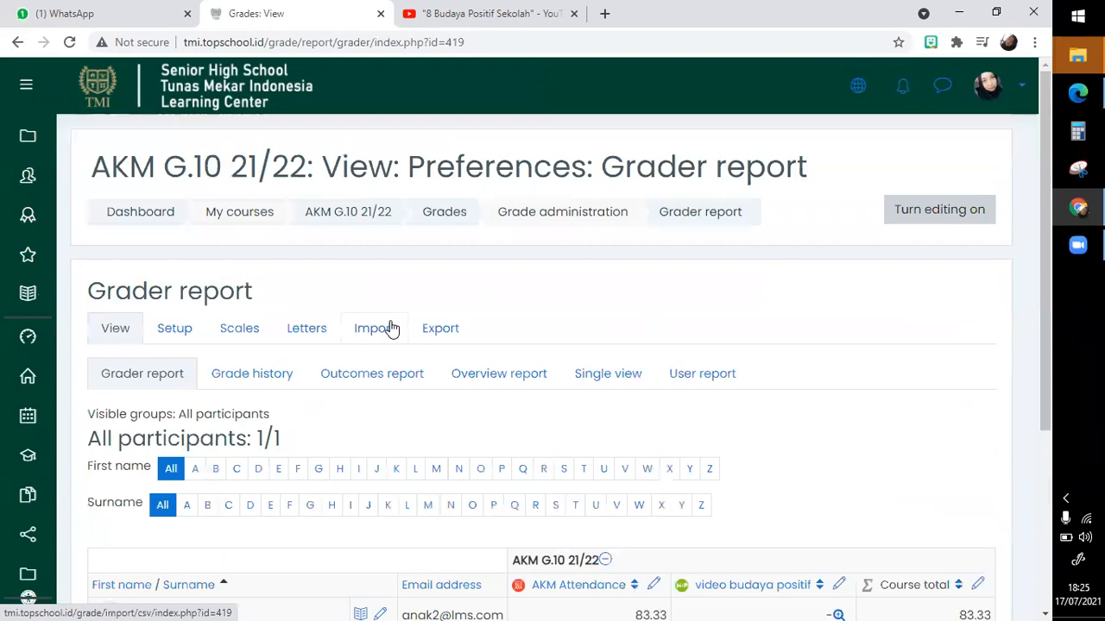
scroll(390, 328, down, 3)
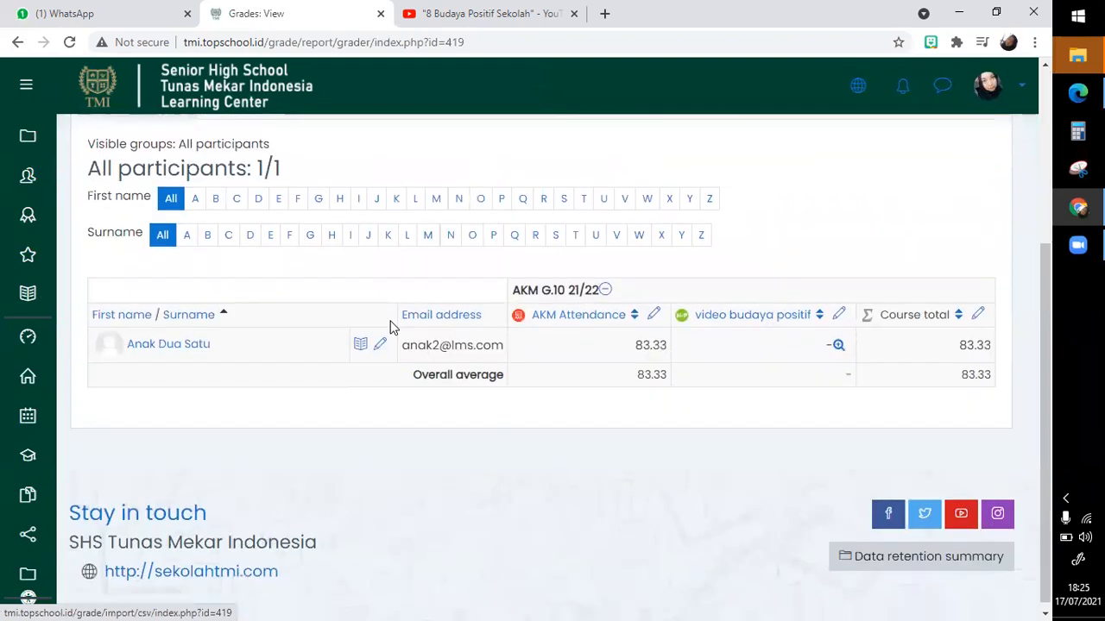
click(839, 346)
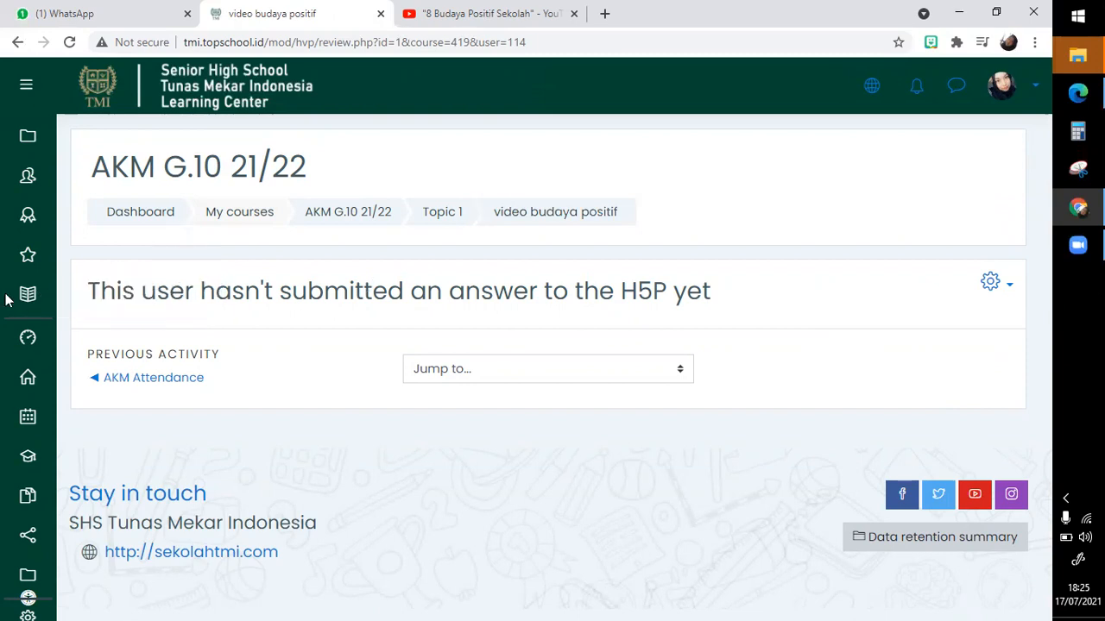
- Go back to the AKM G.10 21/22 course and reopen the "video budaya positif" activity from Topic 1 at its video player
click(313, 226)
scroll(359, 228, down, 3)
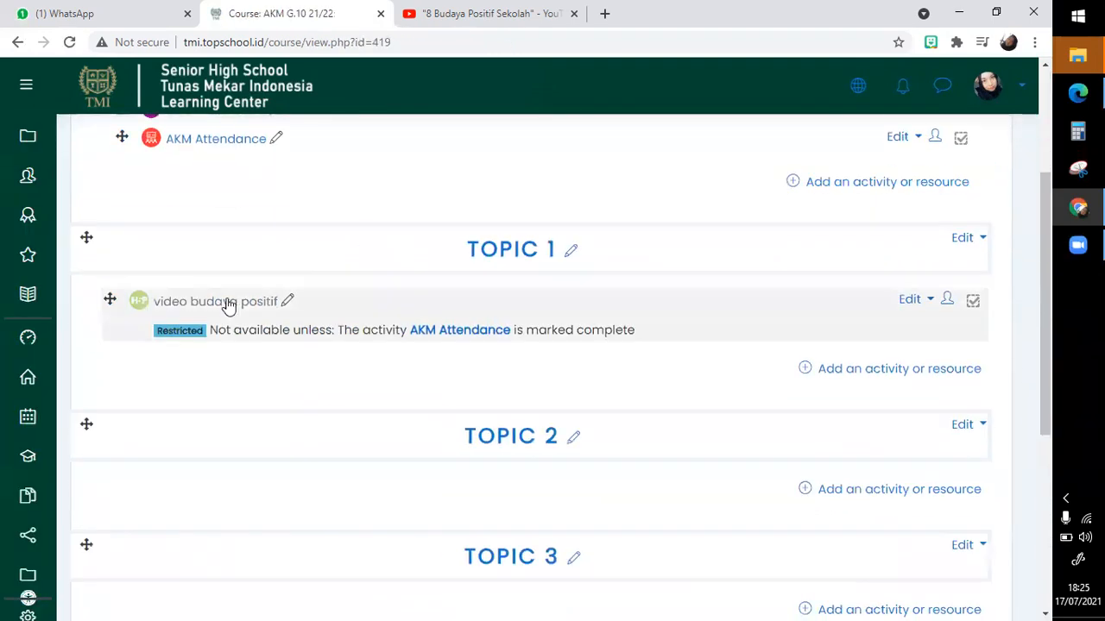
click(229, 305)
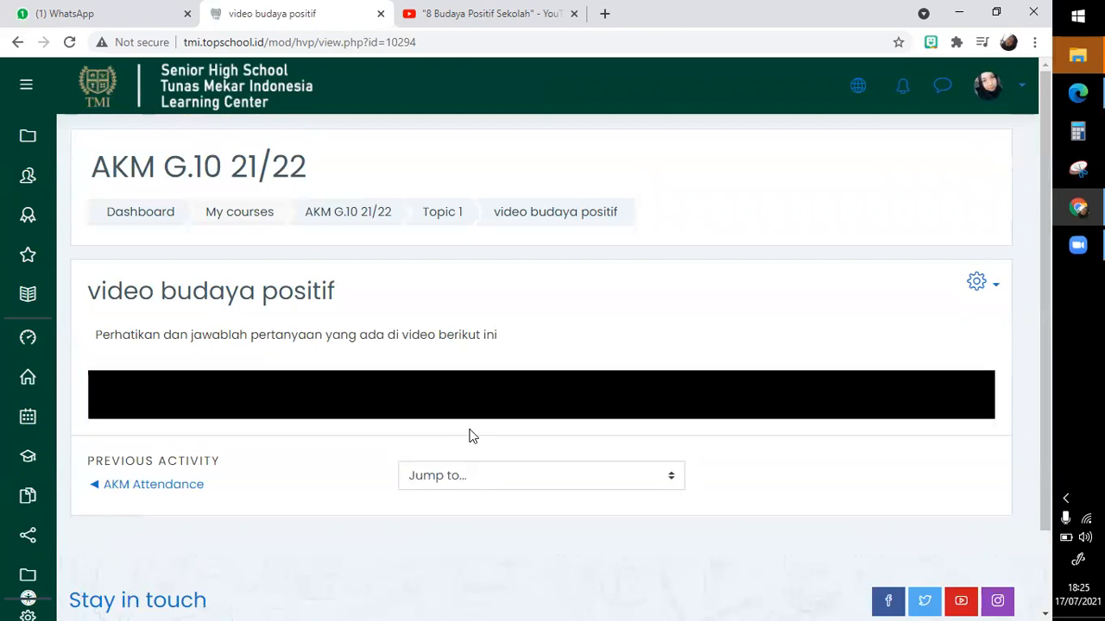
scroll(470, 436, down, 2)
scroll(471, 435, down, 5)
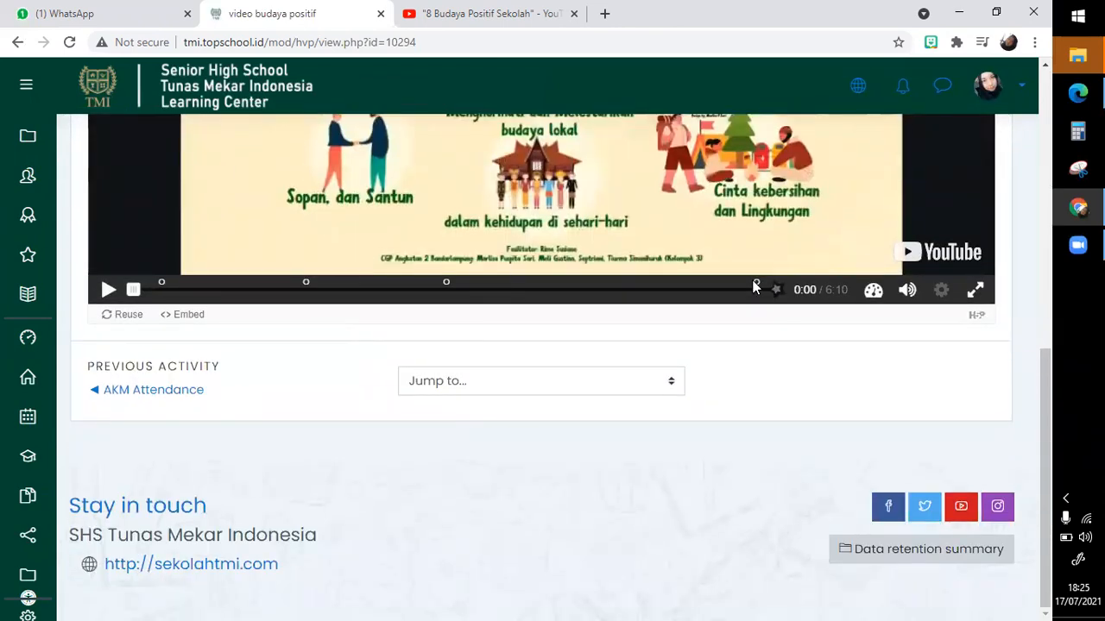
- Play the video from its closing marker, open the summary dialog, read its statement and close it
scroll(758, 287, up, 2)
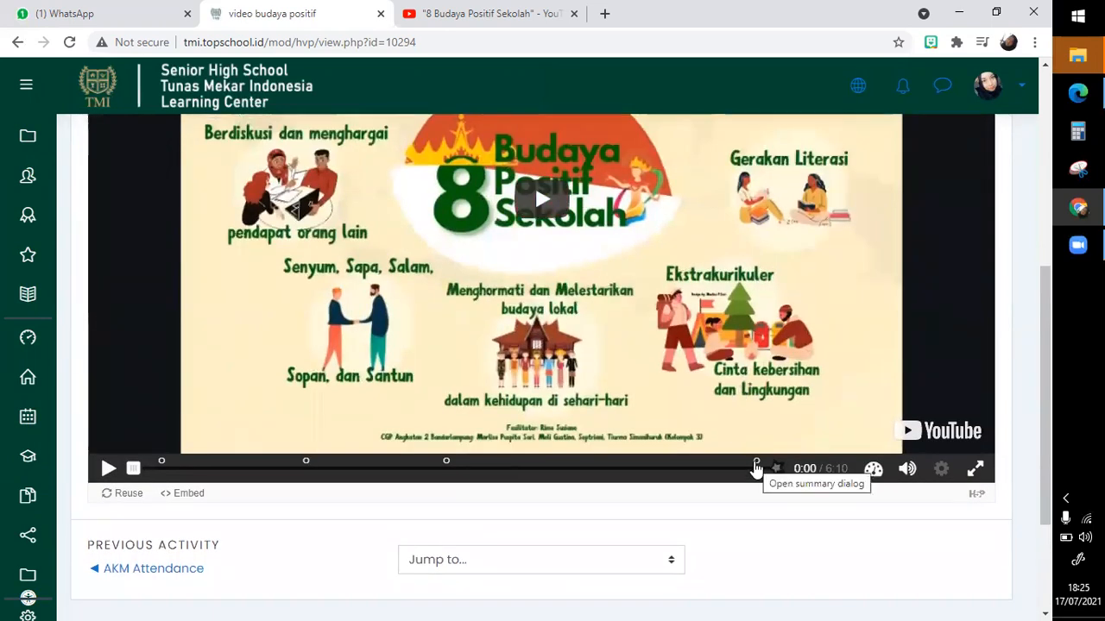
click(751, 471)
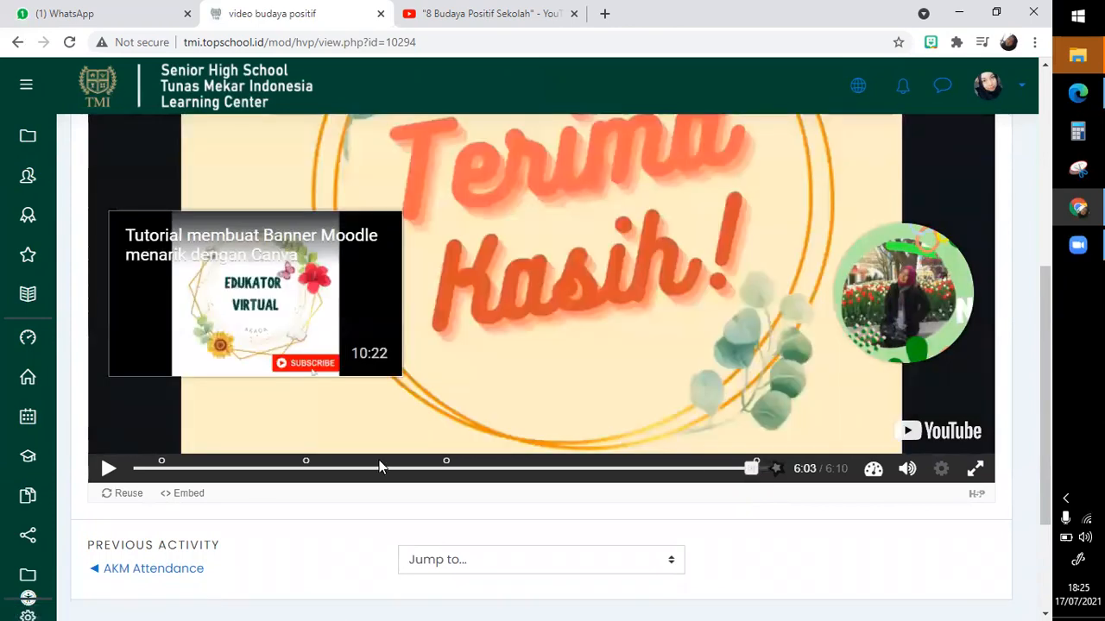
click(107, 470)
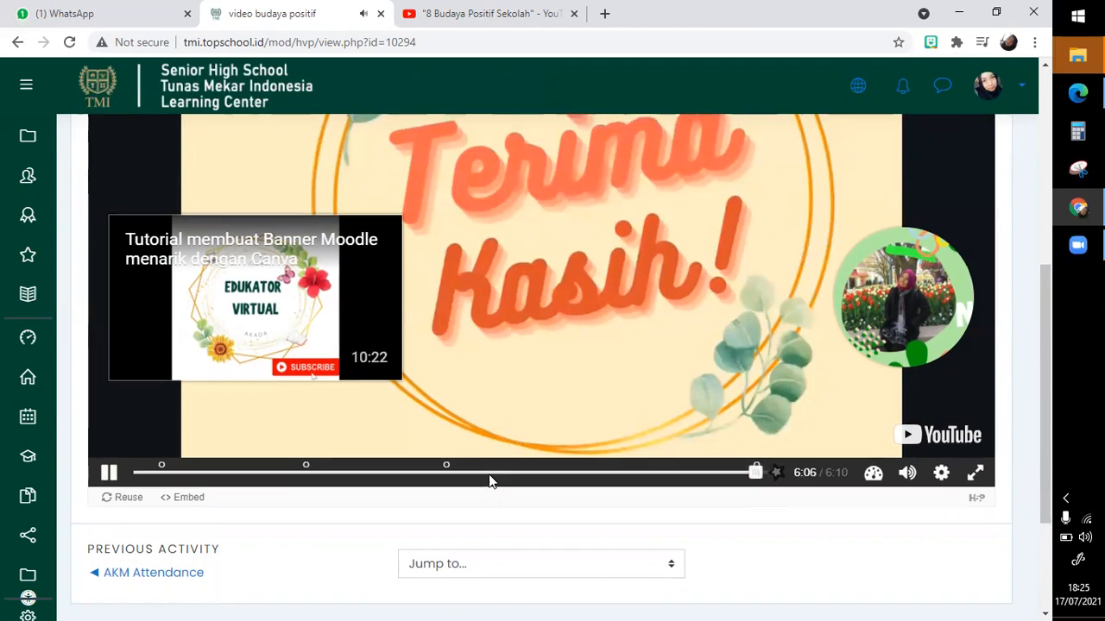
scroll(488, 474, up, 3)
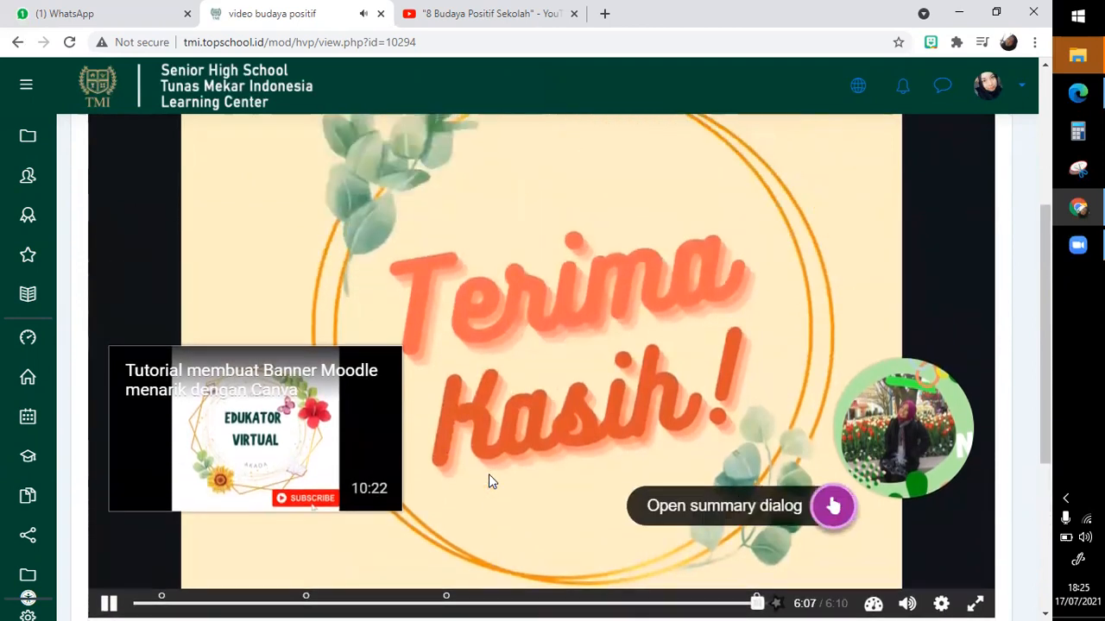
click(834, 507)
scroll(637, 296, down, 4)
scroll(637, 296, up, 4)
scroll(637, 296, down, 3)
scroll(701, 279, up, 7)
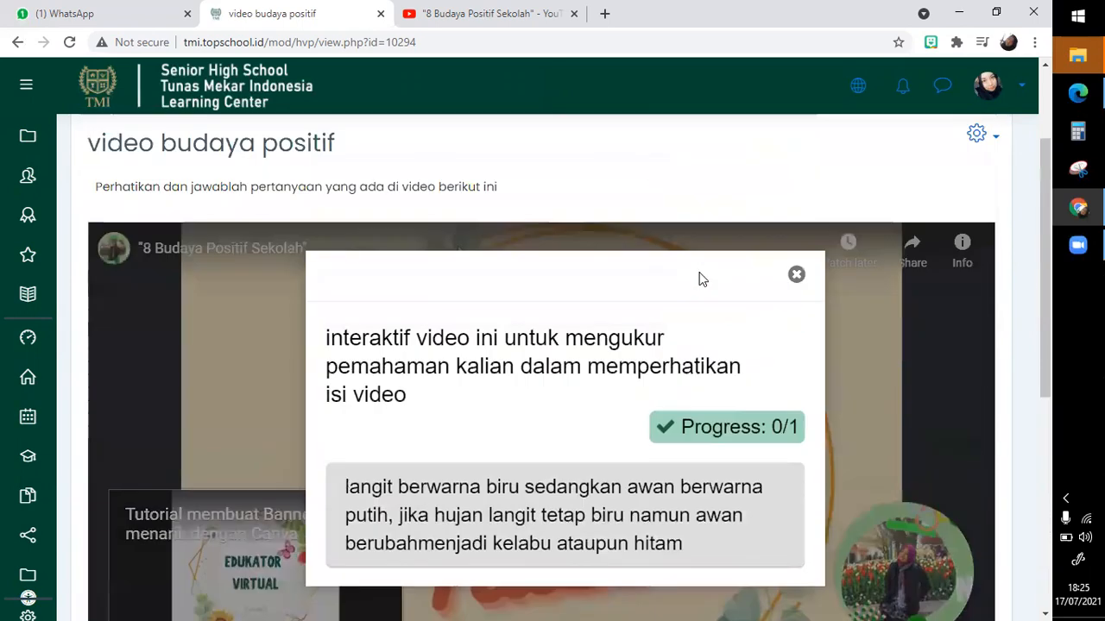
scroll(797, 277, down, 3)
click(796, 284)
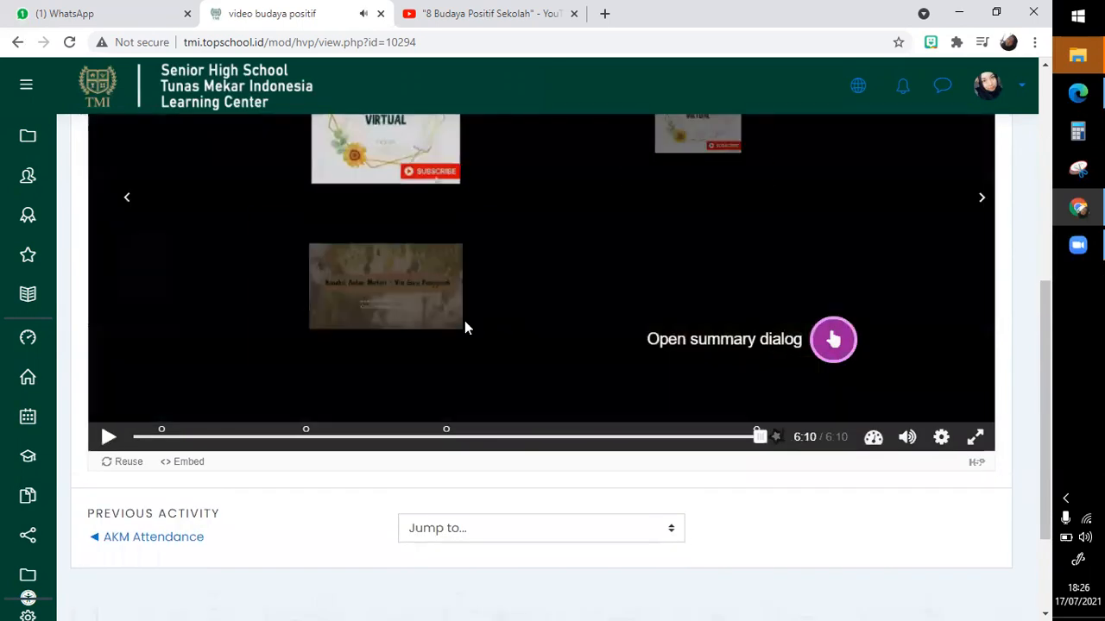
- Go to the first question on the timeline, answer True, confirm finishing the check and continue the video
right_click(464, 321)
click(166, 438)
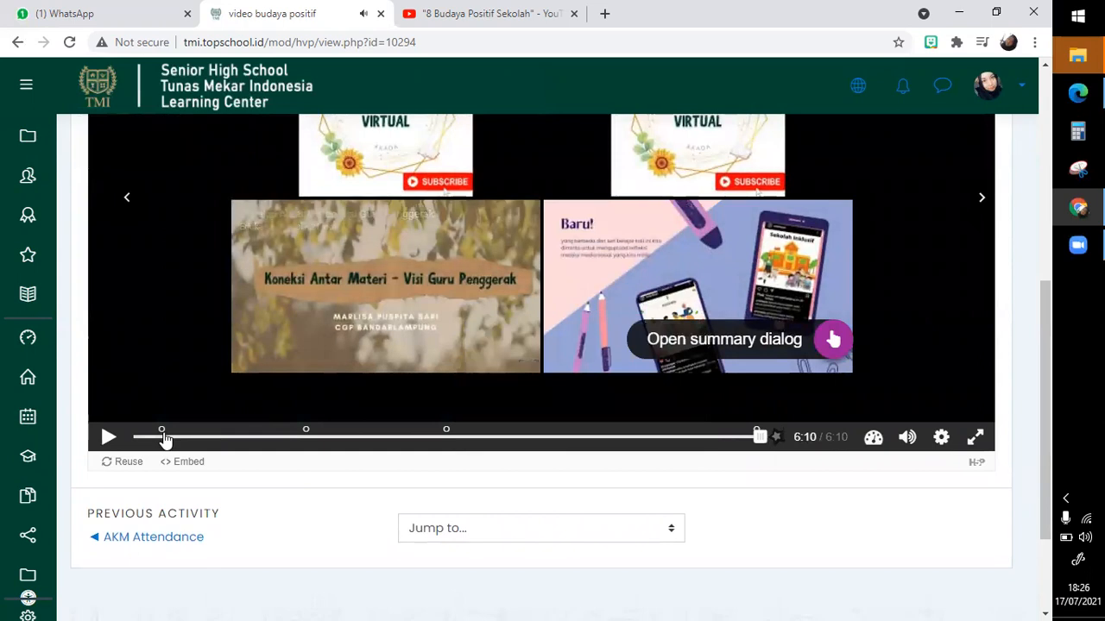
click(162, 437)
click(167, 193)
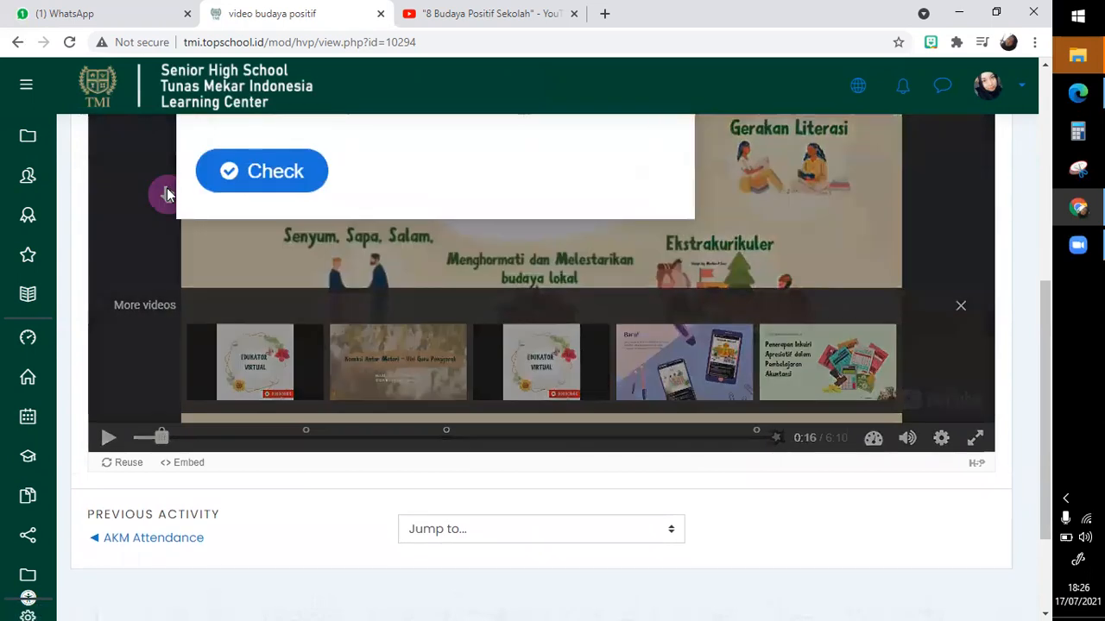
scroll(377, 184, up, 3)
click(290, 326)
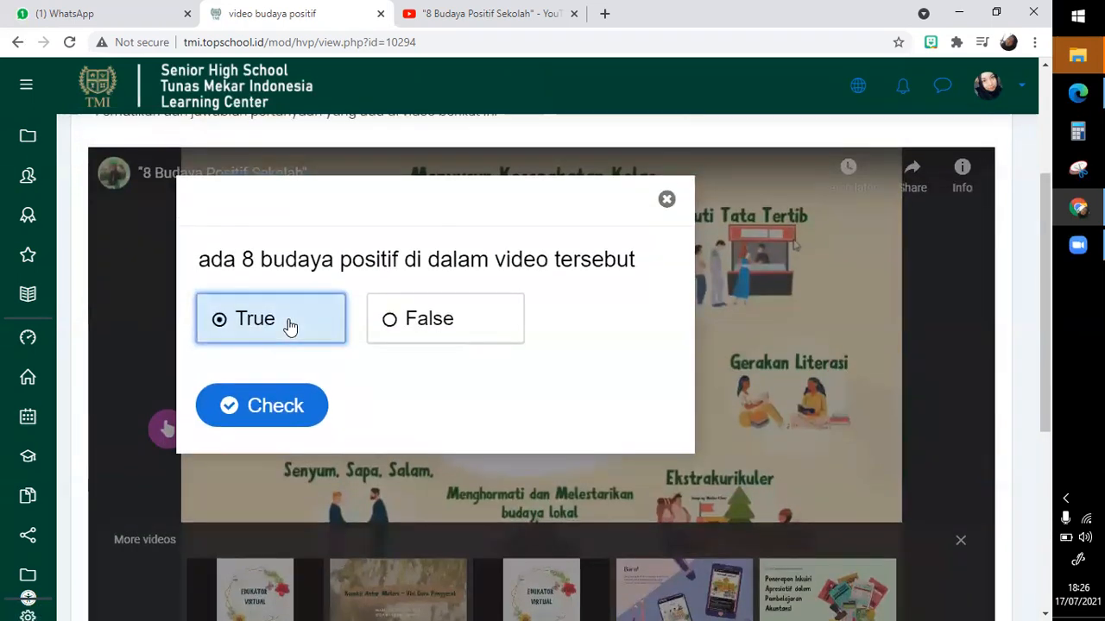
click(288, 404)
scroll(288, 397, down, 4)
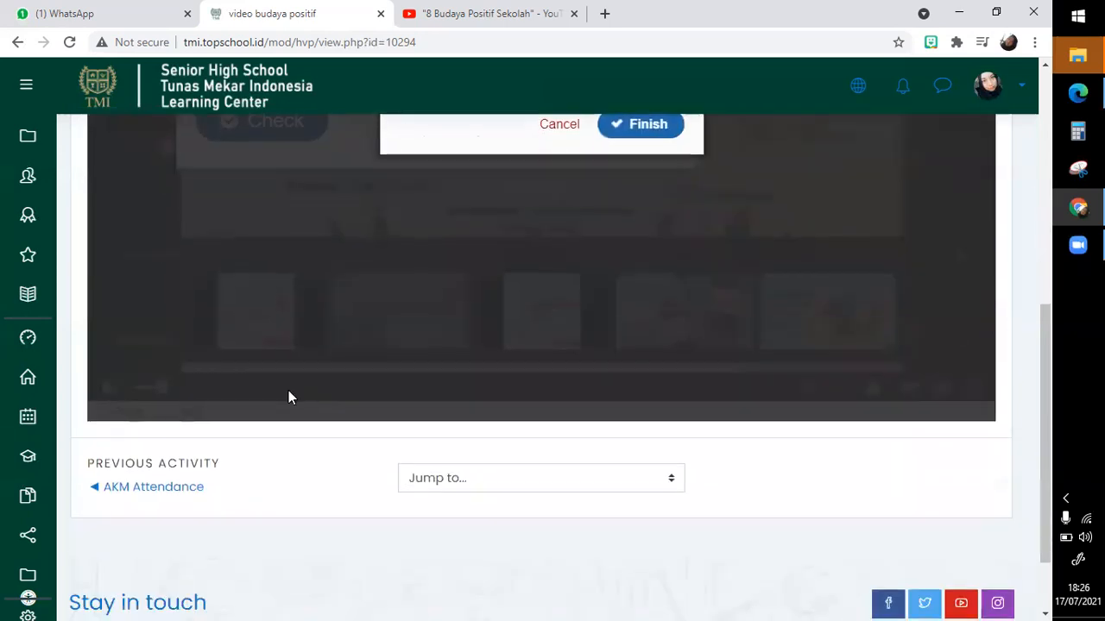
click(643, 126)
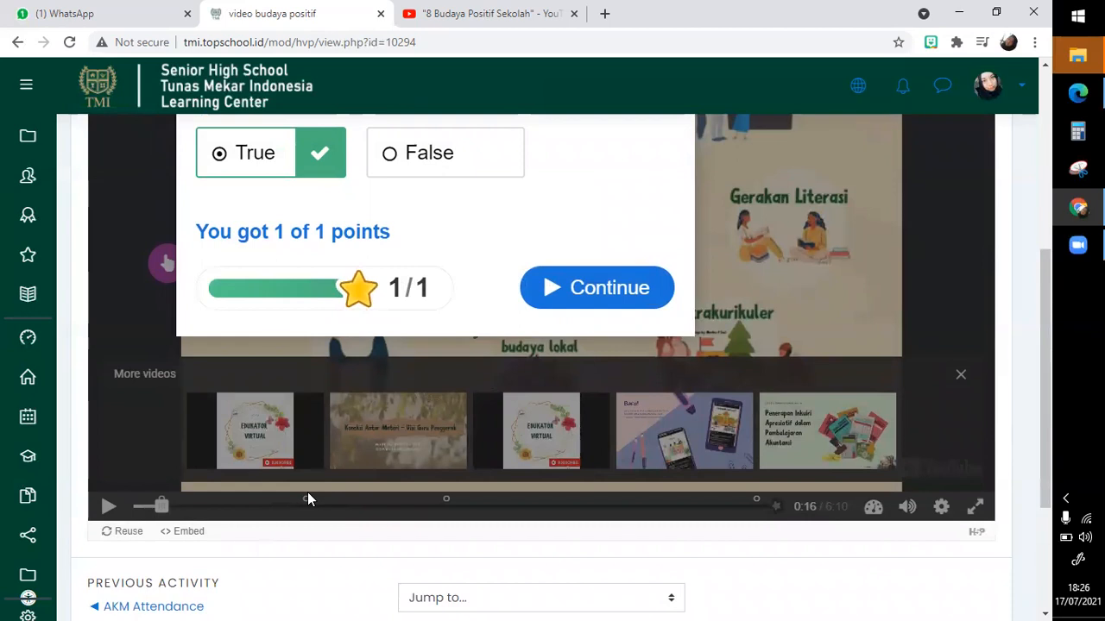
click(609, 288)
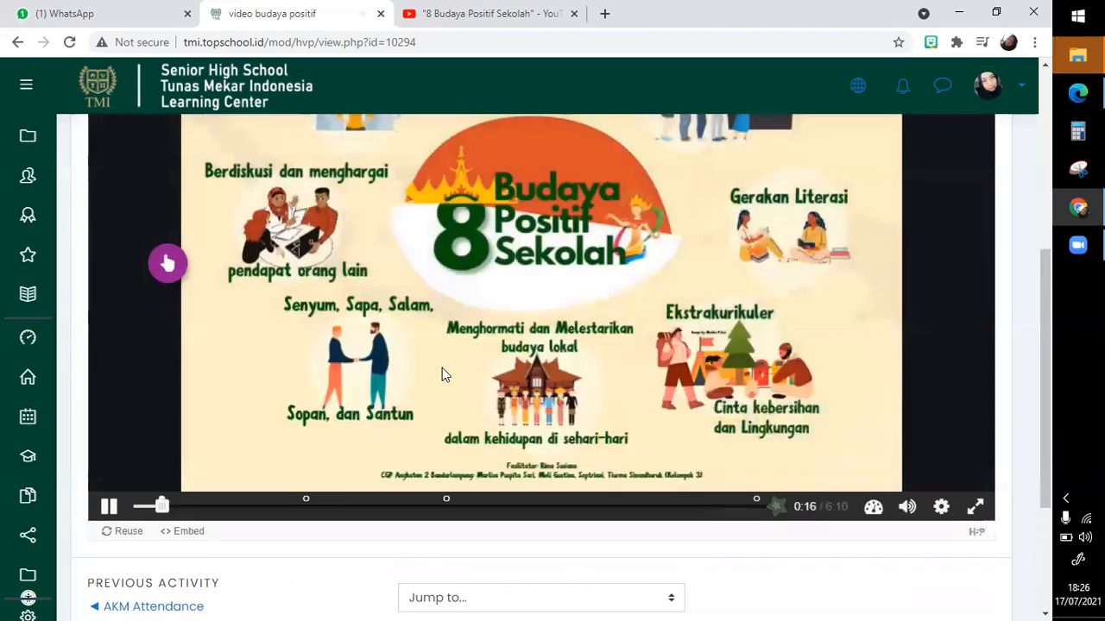
- Go to the multiple-choice question about the first positive culture, choose "menjadi teladan" and check the answer
click(307, 506)
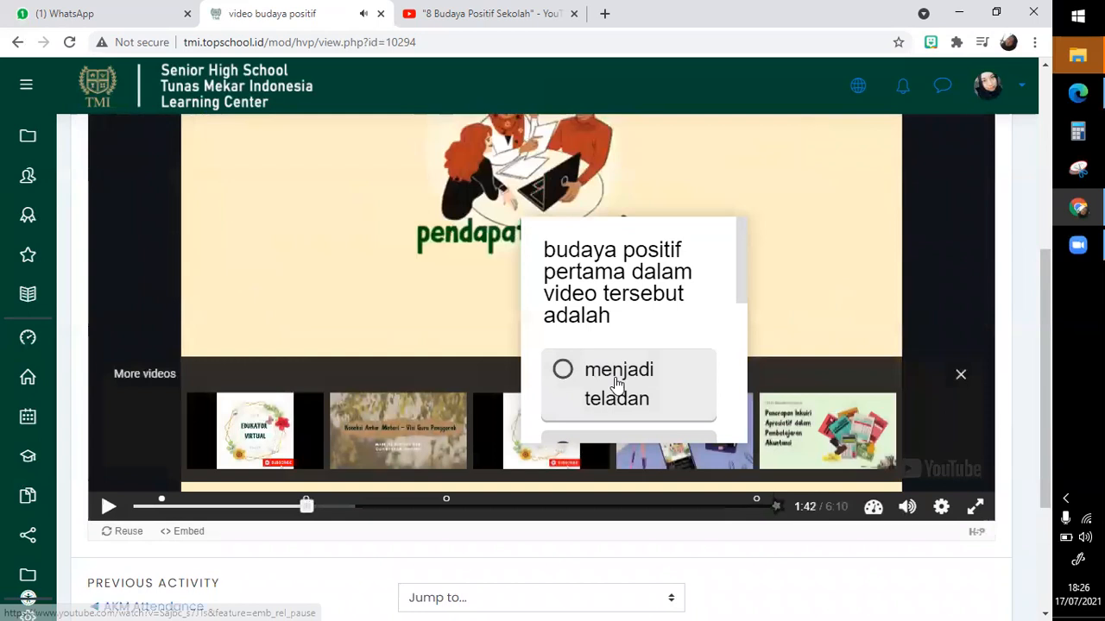
scroll(617, 382, down, 4)
scroll(648, 294, up, 2)
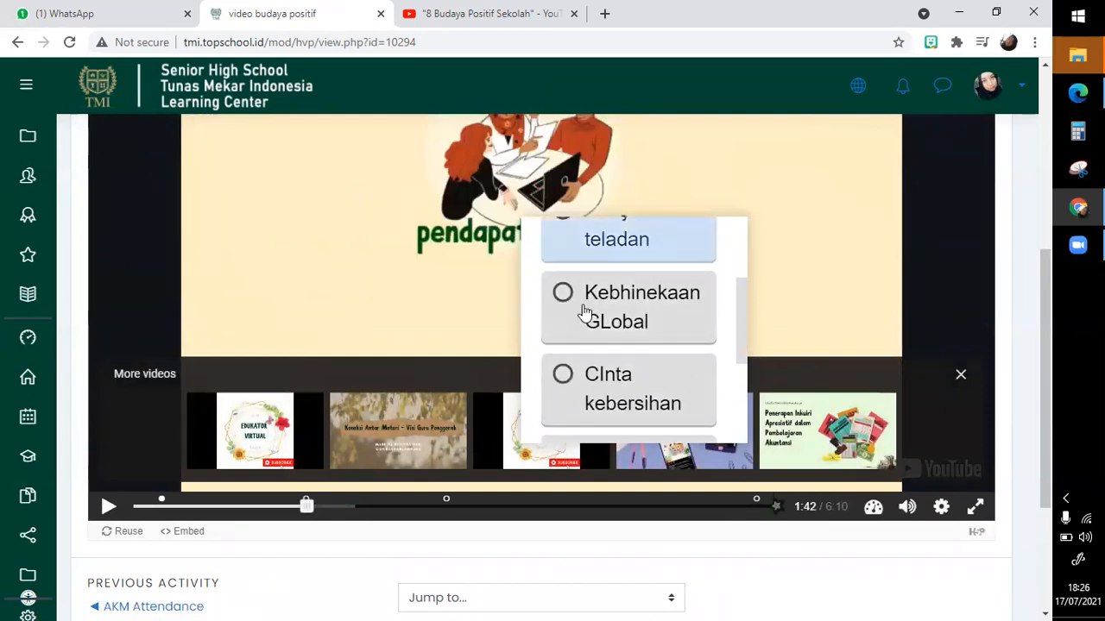
click(658, 268)
scroll(596, 315, down, 3)
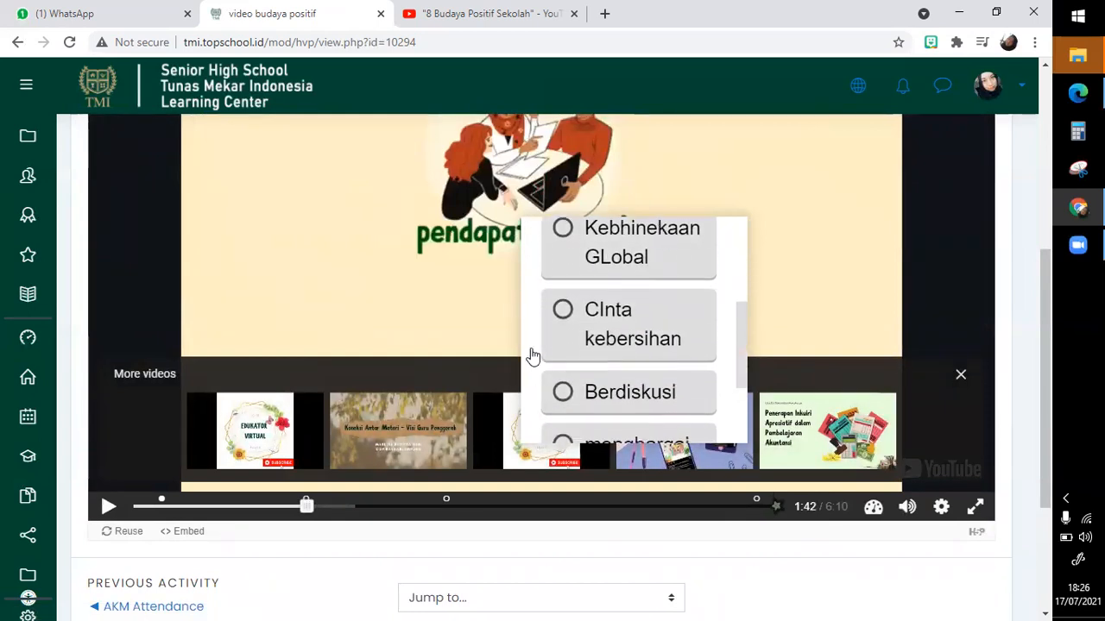
scroll(605, 363, down, 2)
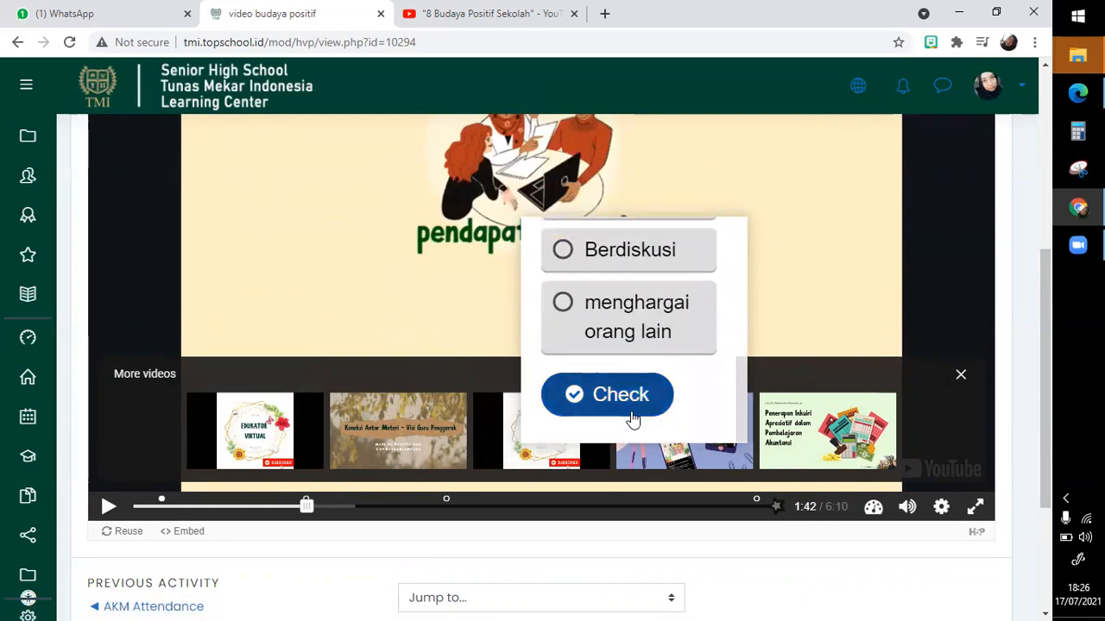
click(633, 406)
click(642, 505)
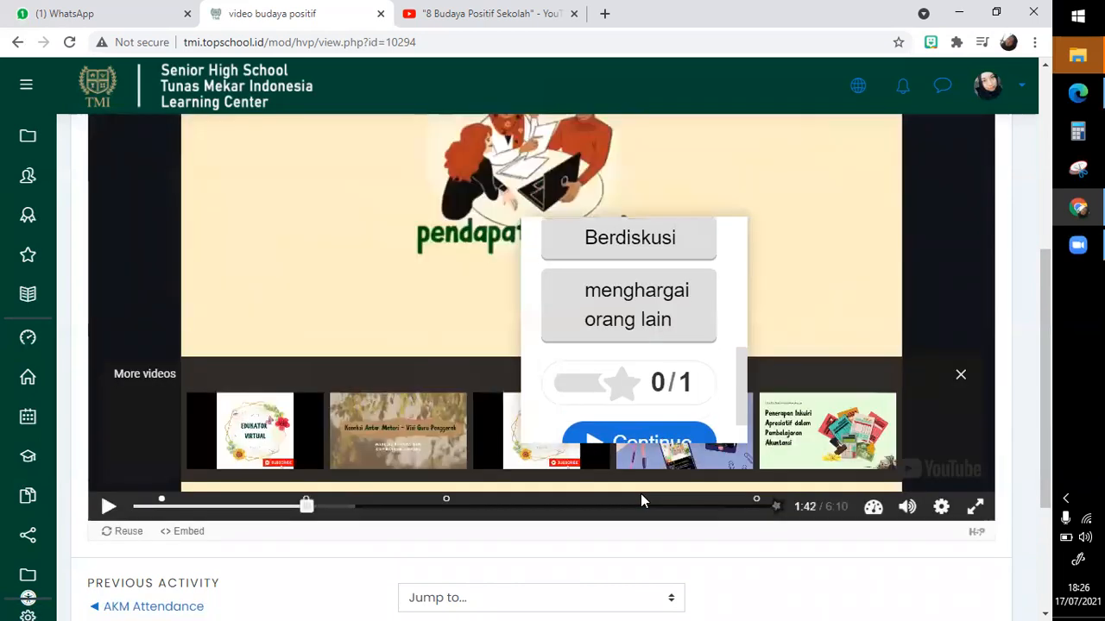
- Play from the third marker, fill the blanks with "Jakarta" and "Biru", check them and continue the video
click(444, 506)
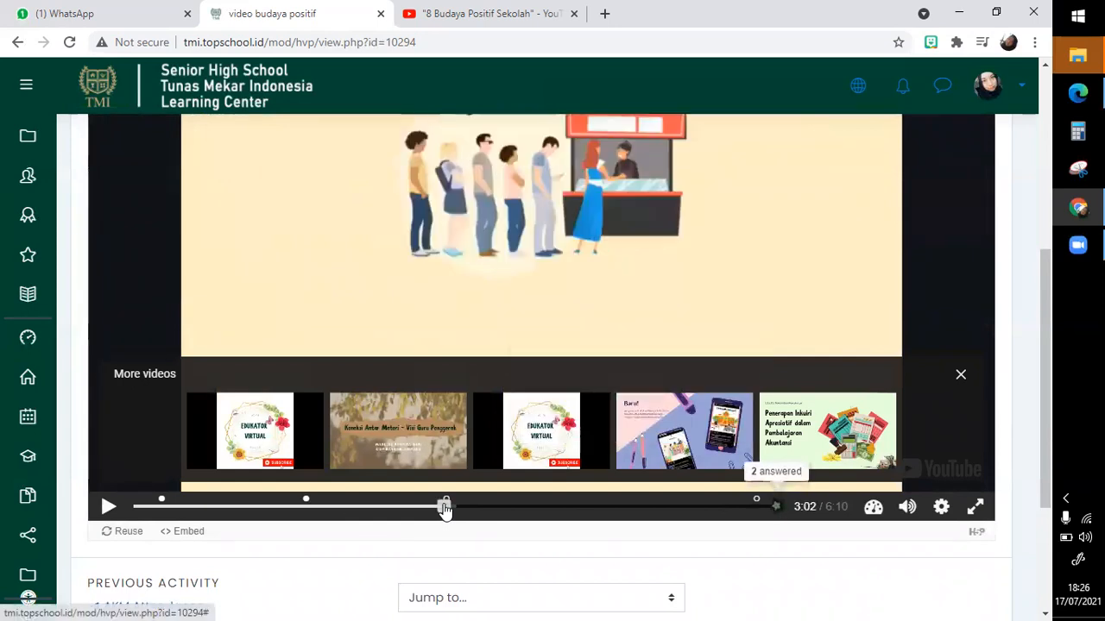
scroll(445, 507, up, 1)
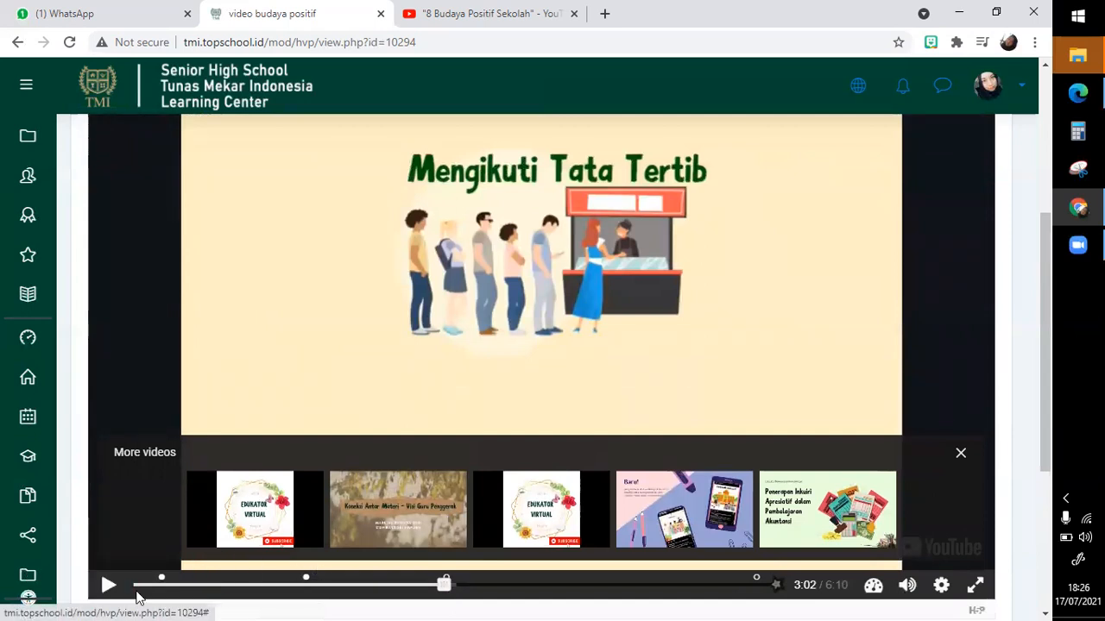
click(108, 585)
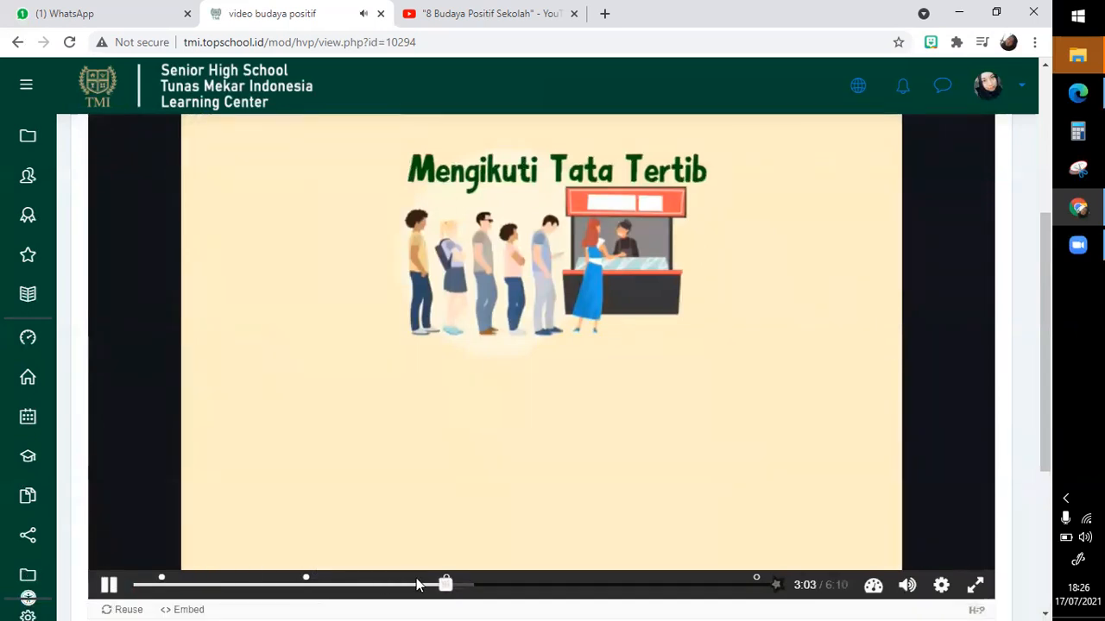
click(541, 316)
text(Jakarta)
click(687, 279)
text(B)
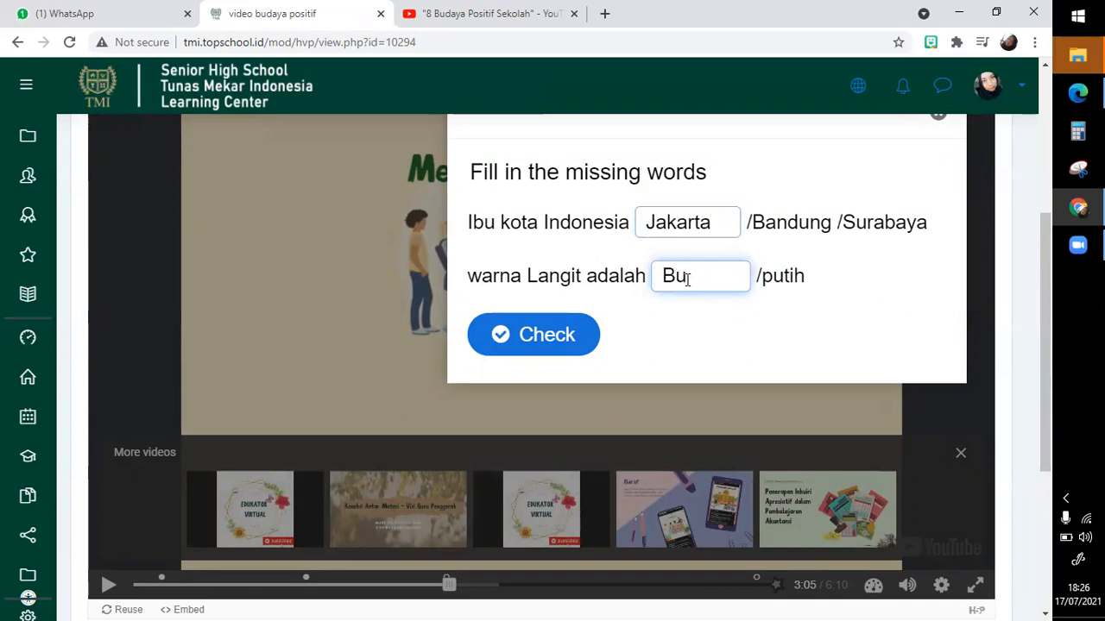
text(iru)
click(577, 333)
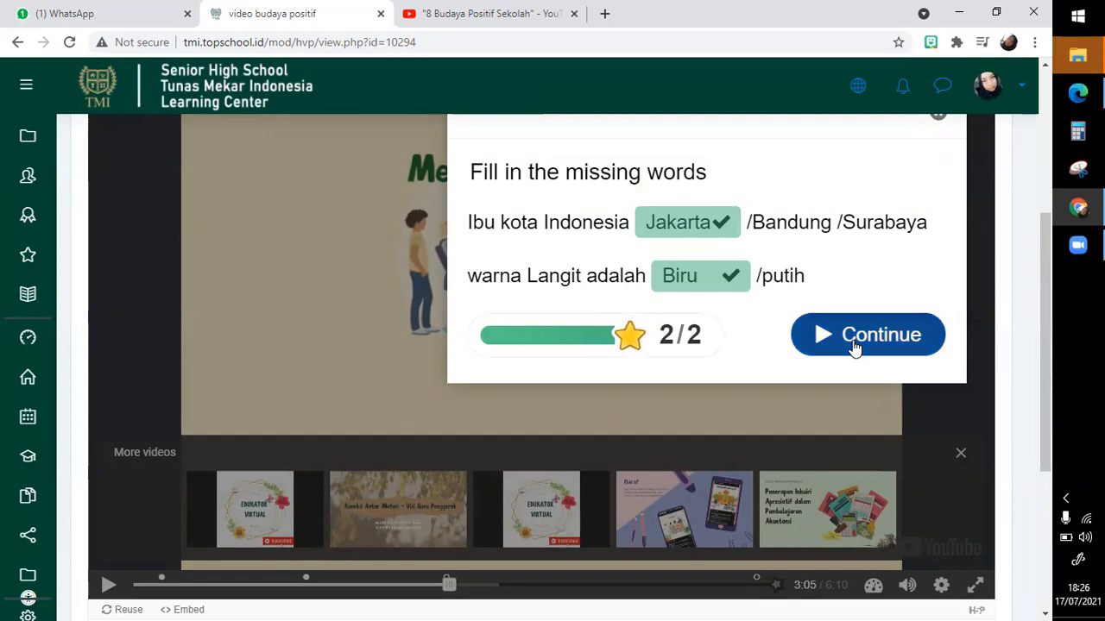
click(852, 340)
scroll(852, 340, down, 2)
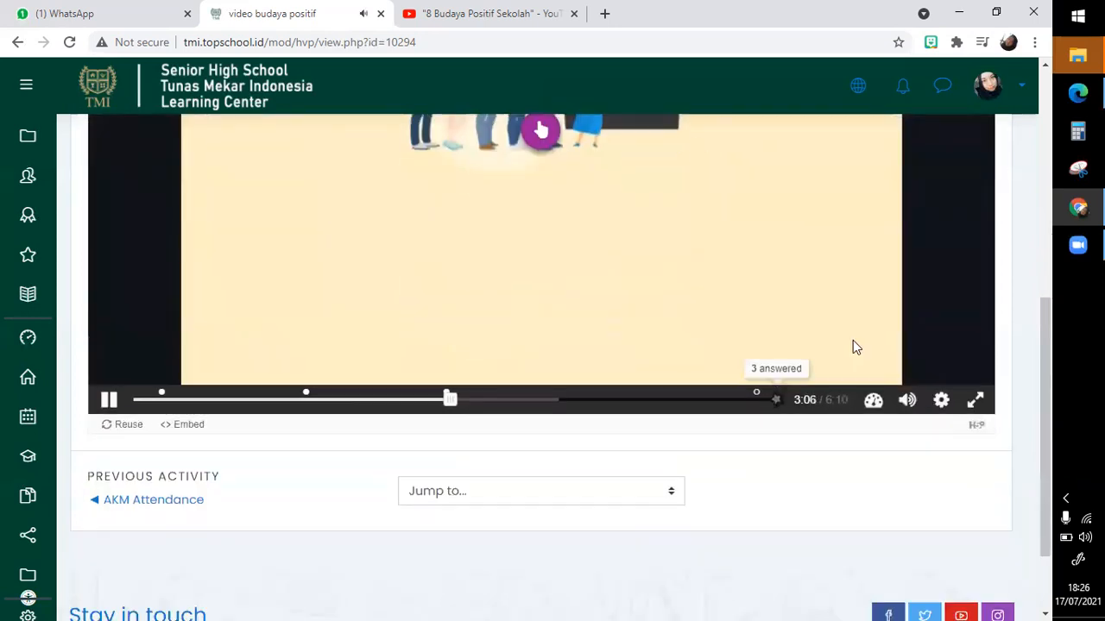
- Jump to the closing marker of the video, reopen the summary dialog, read its statement and close it
click(757, 395)
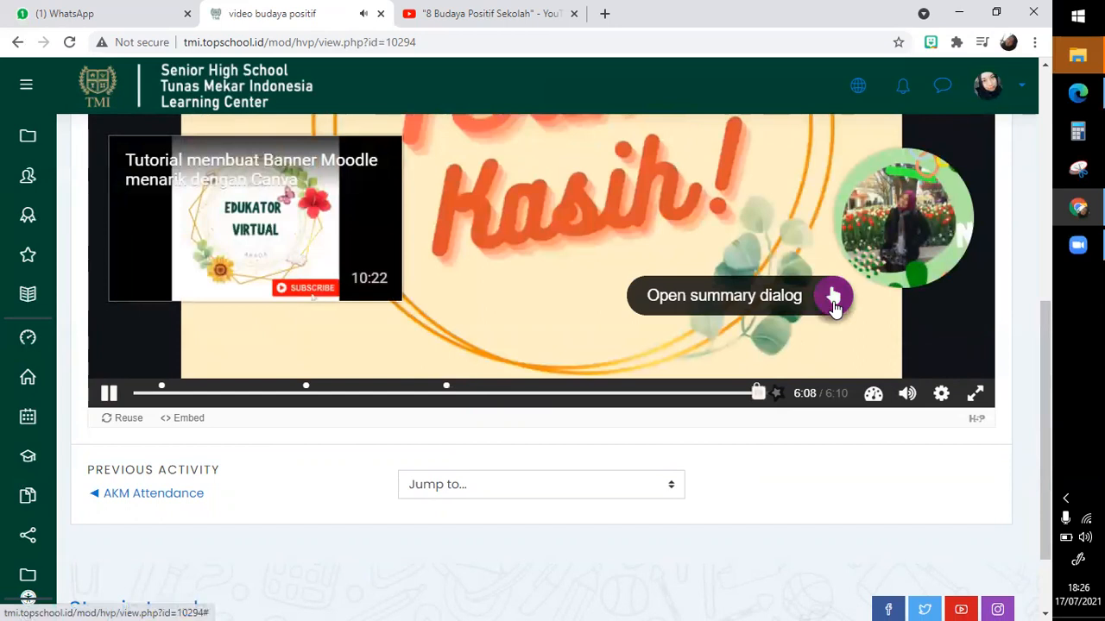
click(833, 298)
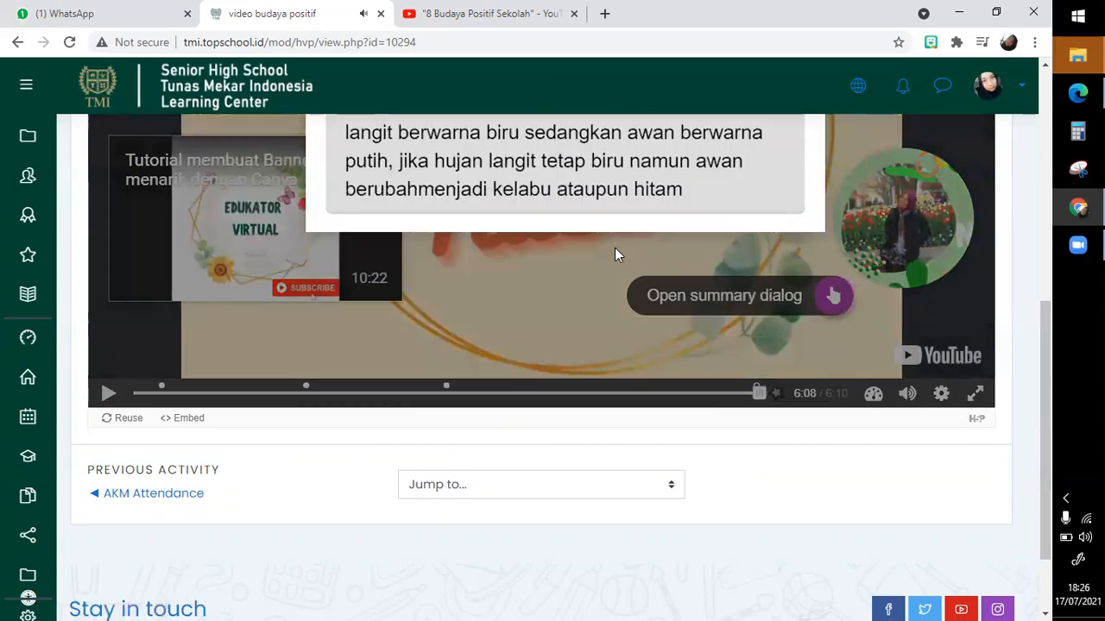
scroll(696, 259, up, 2)
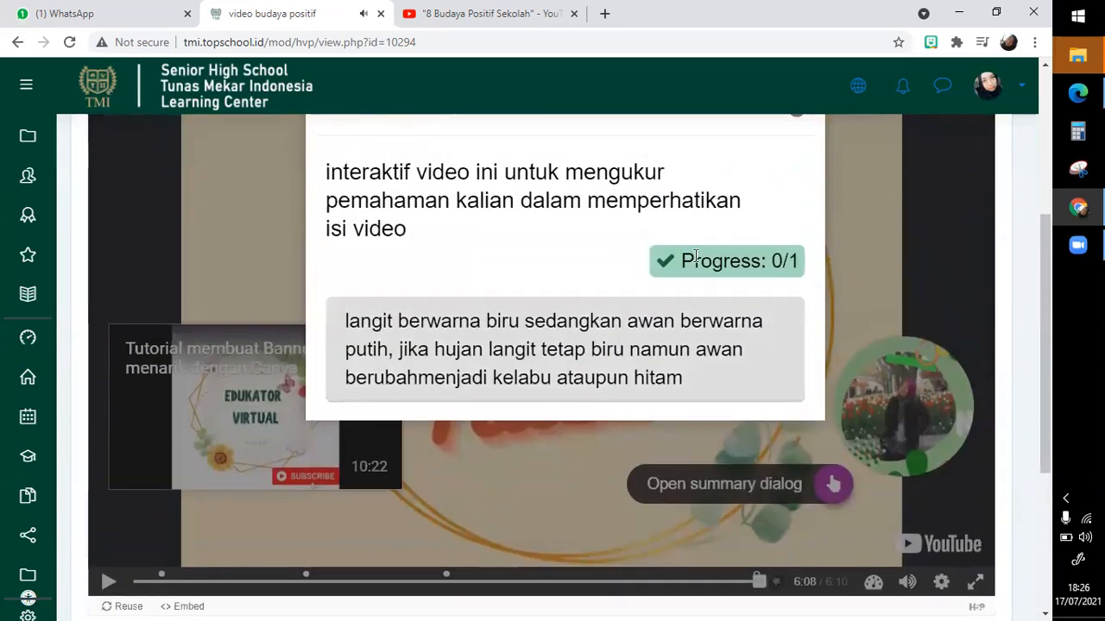
scroll(695, 259, down, 4)
scroll(768, 256, up, 2)
scroll(768, 256, up, 3)
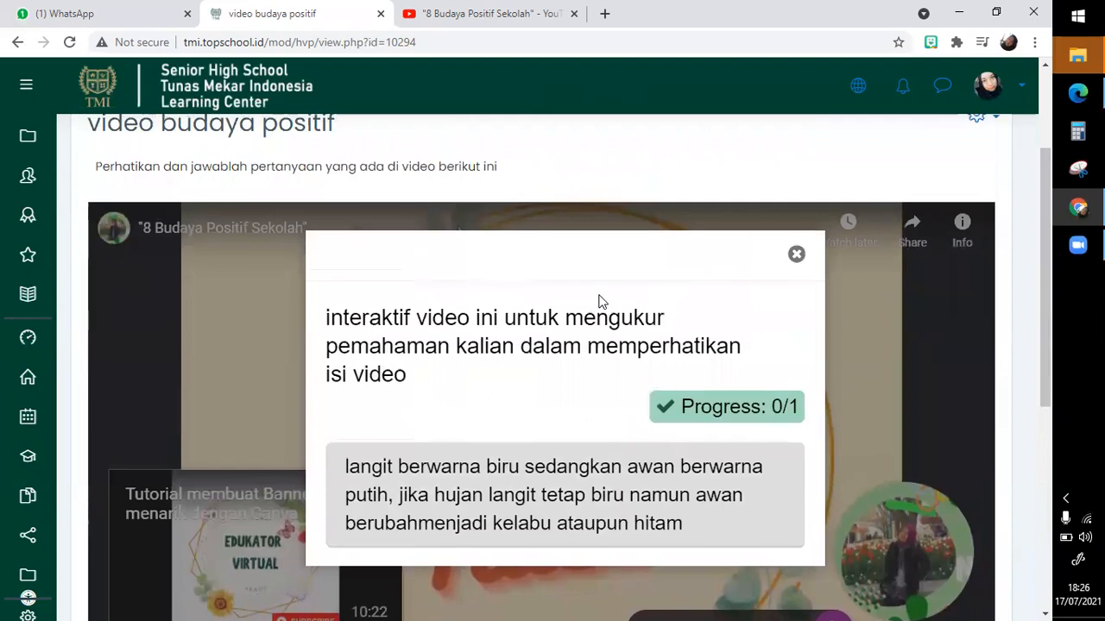
scroll(706, 178, down, 2)
scroll(770, 204, up, 1)
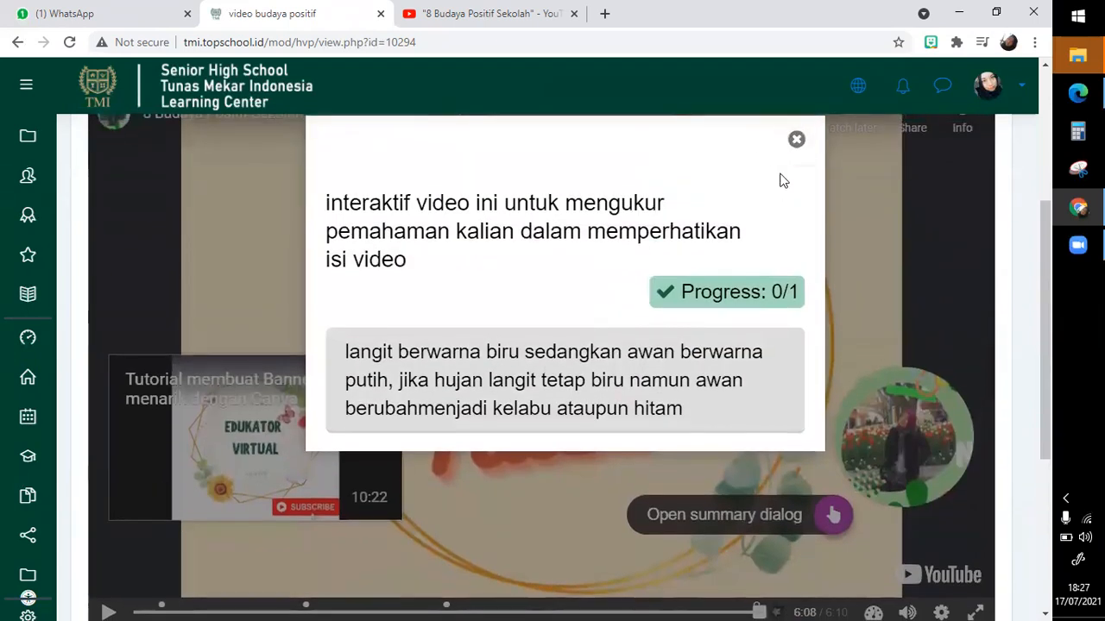
click(804, 145)
- Review the answered questions on the video's end screen, submit the answers and look over the score list
scroll(802, 298, down, 1)
scroll(802, 298, up, 1)
scroll(803, 298, down, 2)
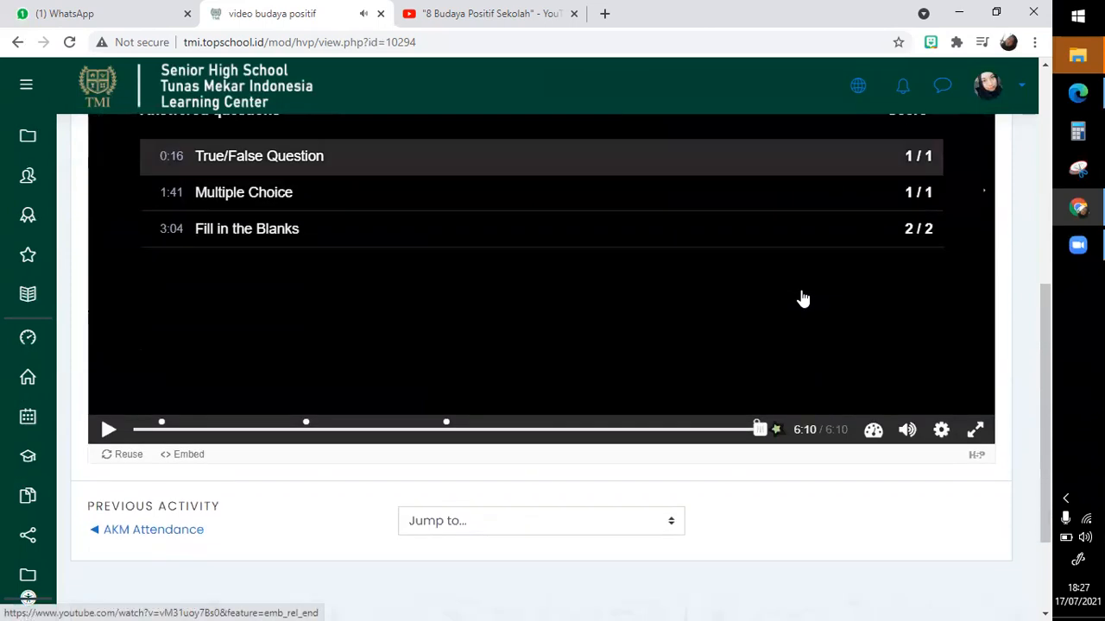
scroll(803, 298, up, 2)
scroll(609, 368, up, 1)
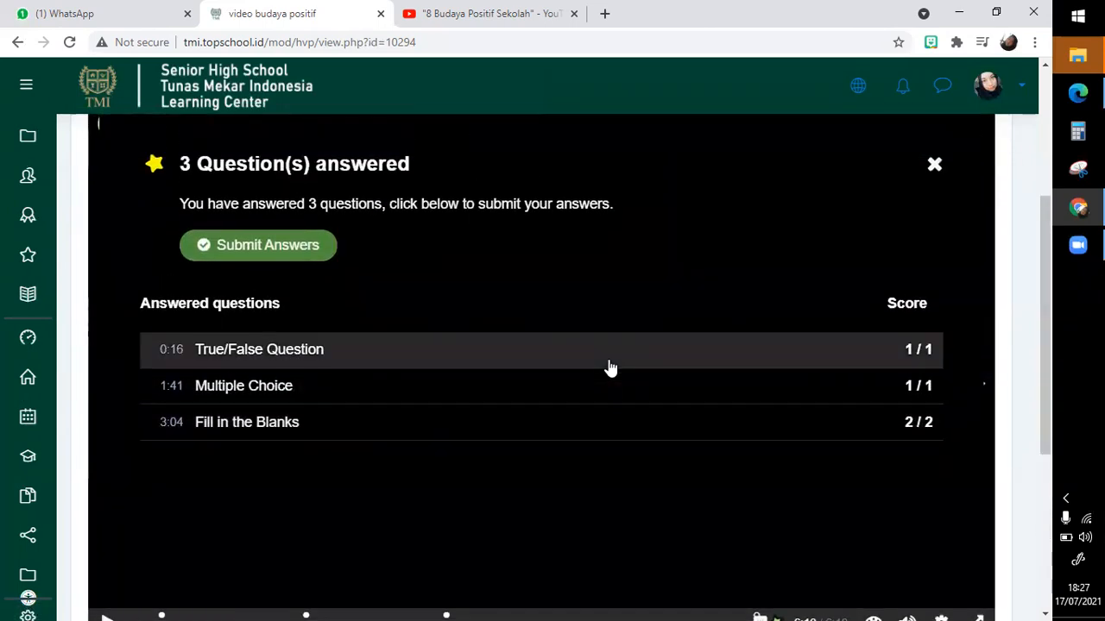
click(264, 251)
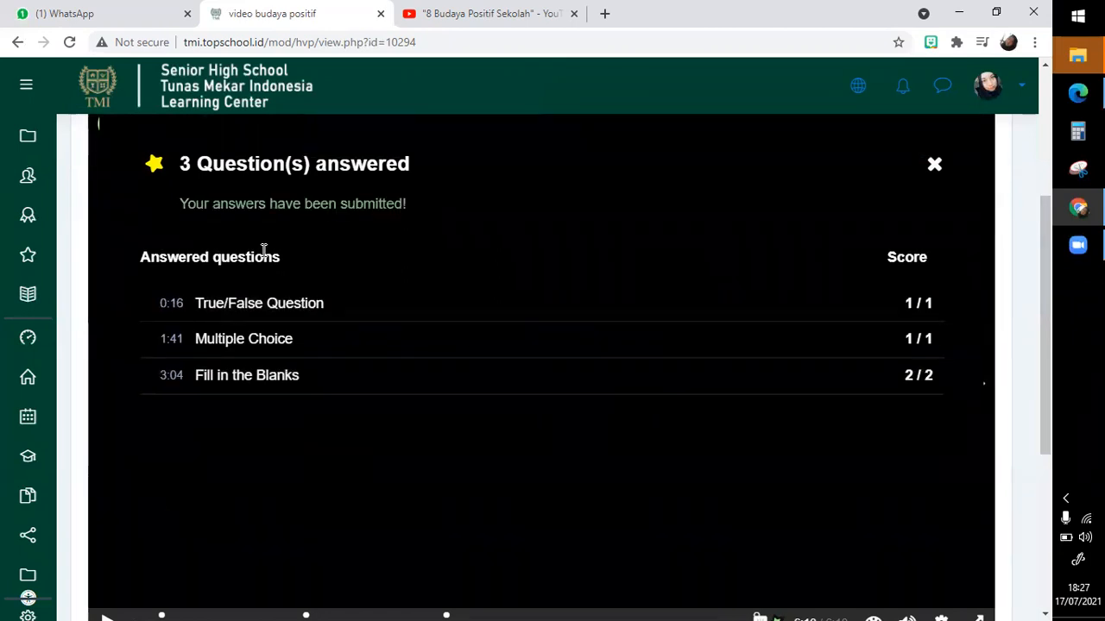
scroll(263, 250, down, 1)
scroll(263, 251, up, 1)
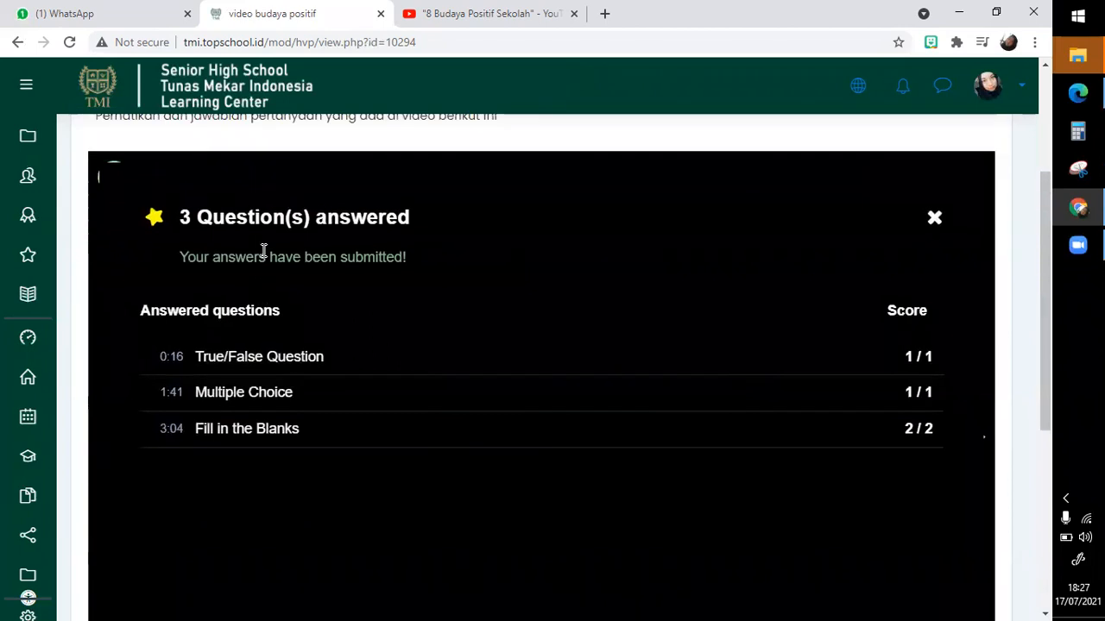
scroll(263, 250, down, 2)
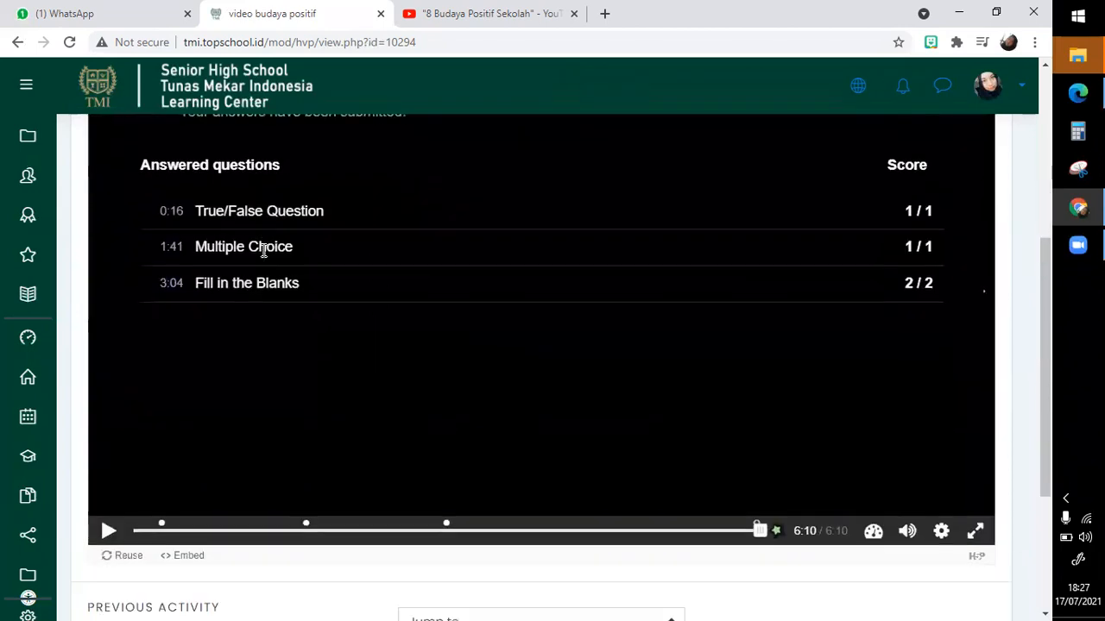
- Open the course's grader report and check the "video budaya positif" grade column
click(26, 310)
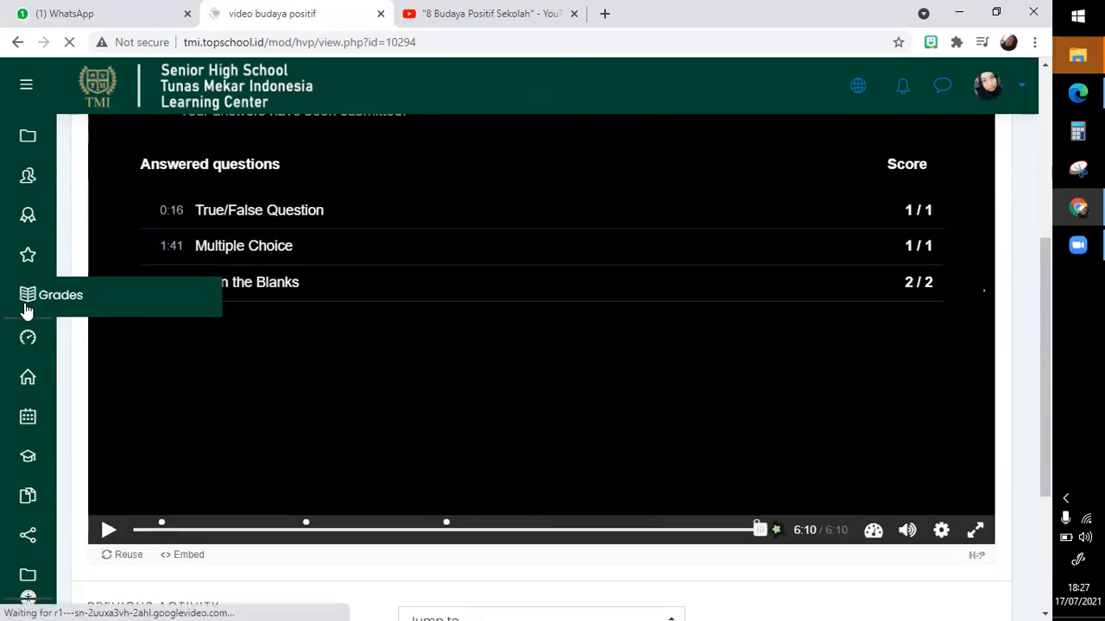
scroll(22, 308, down, 2)
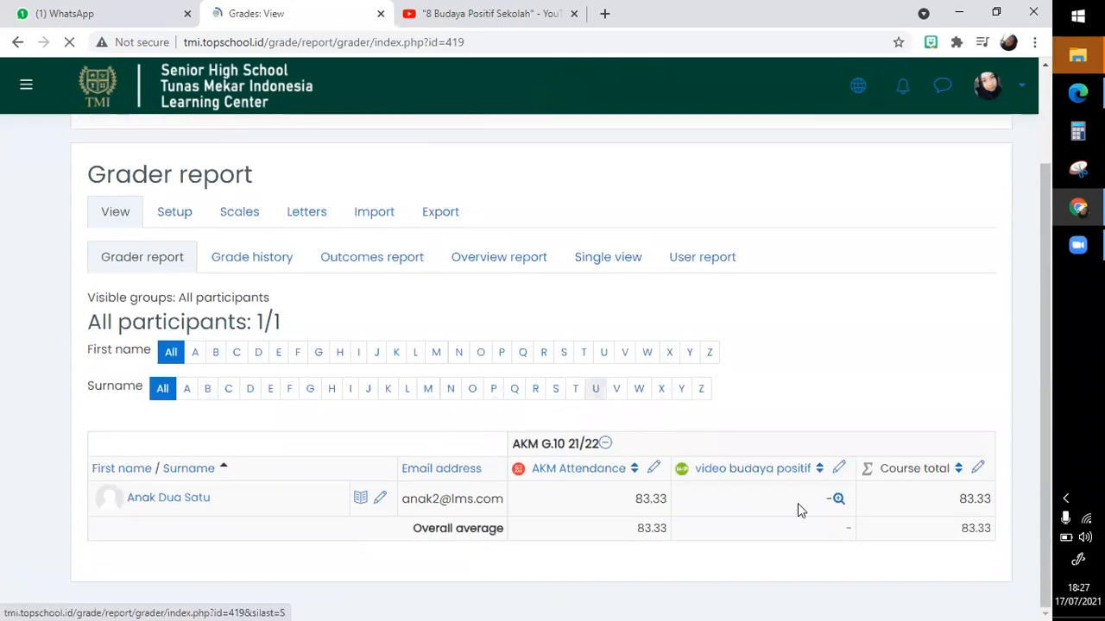
- Look at the student's answer review for video budaya positif from the grader report, and return to the report
click(838, 502)
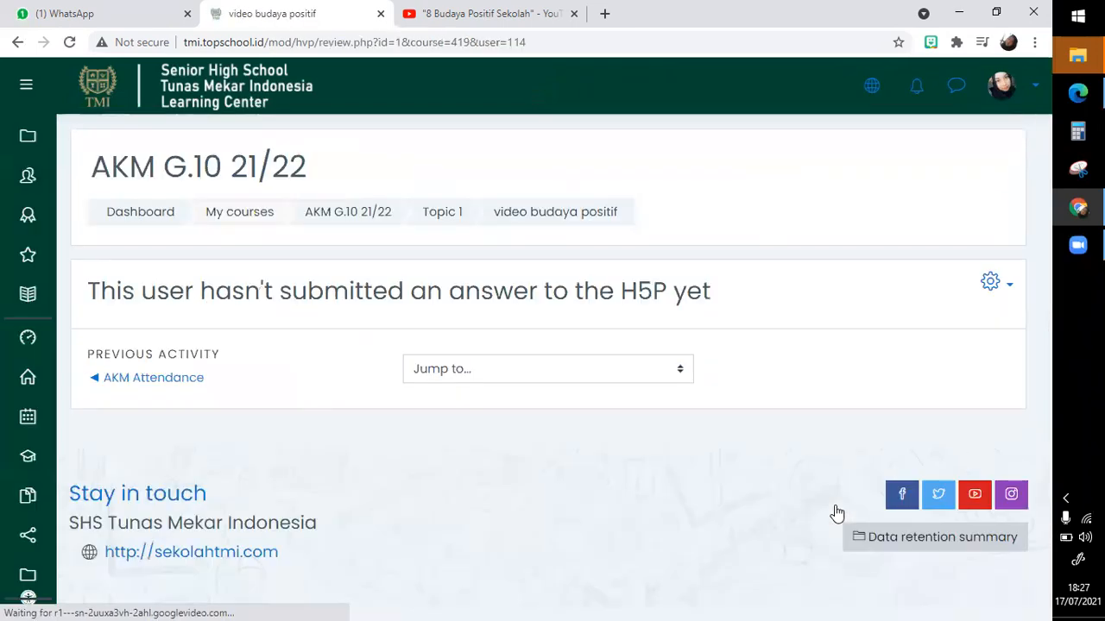
click(62, 42)
click(17, 42)
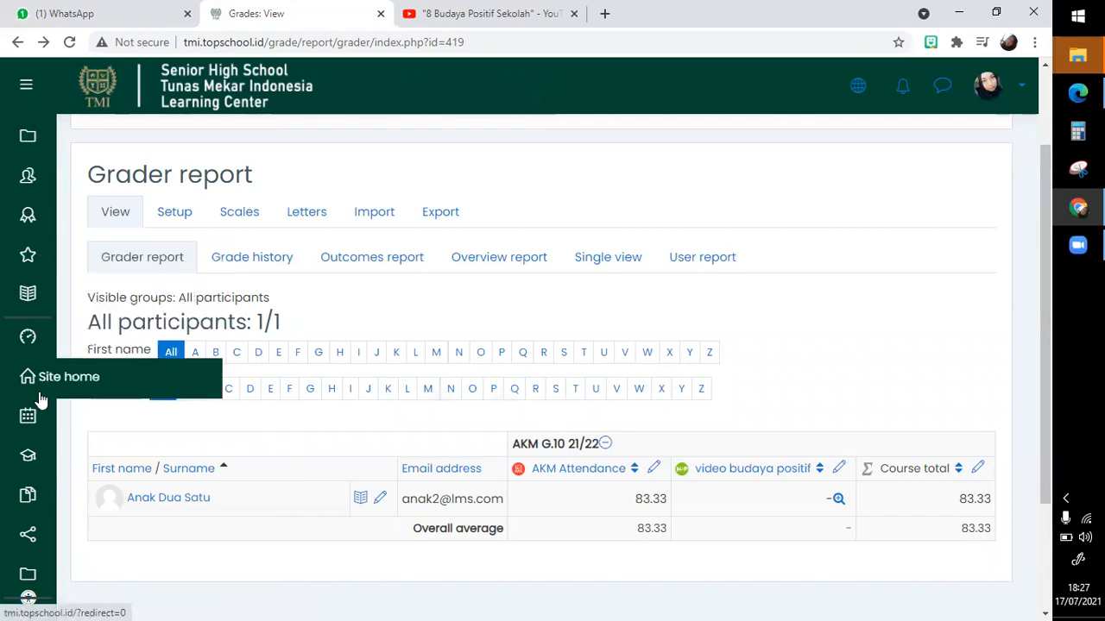
click(29, 313)
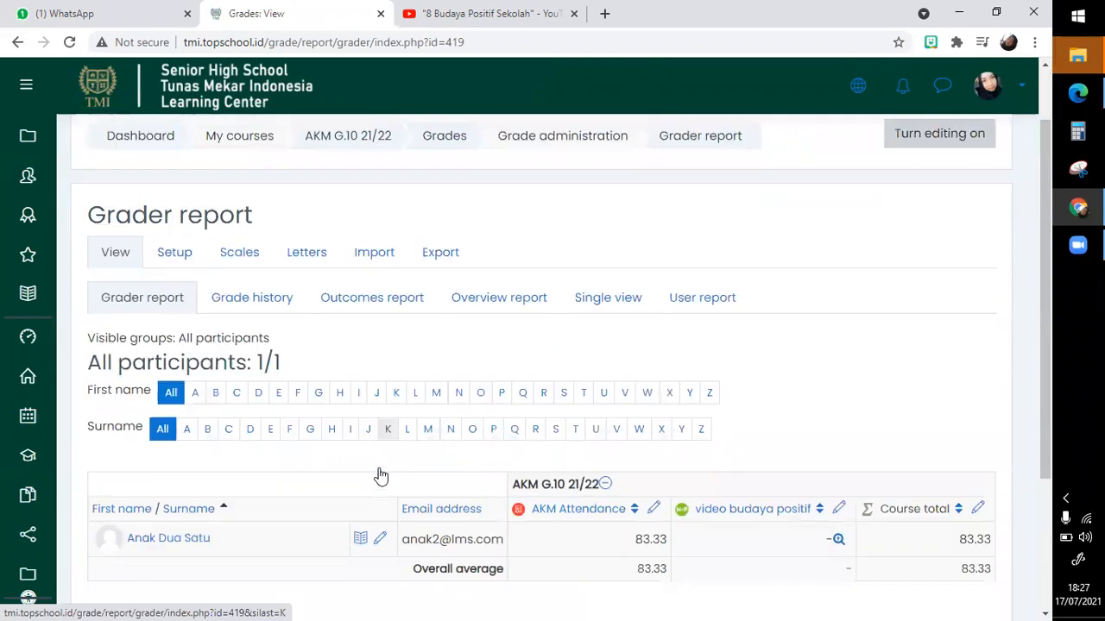
- Open the results list of the video budaya positif activity from the grader report and look over its scores
scroll(381, 475, down, 1)
click(780, 477)
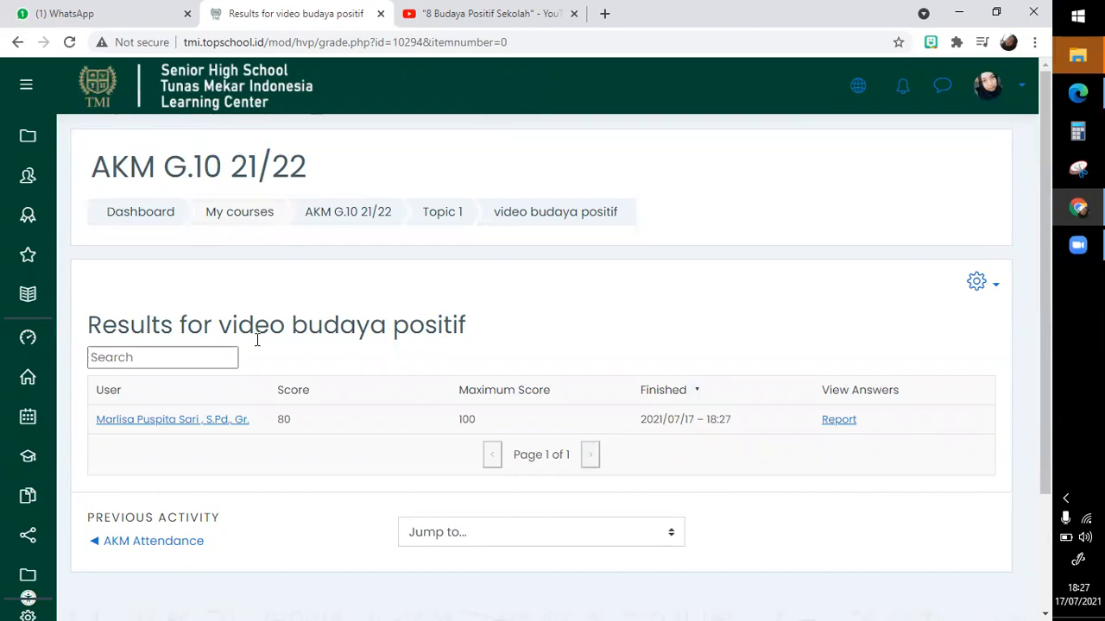
scroll(256, 340, down, 1)
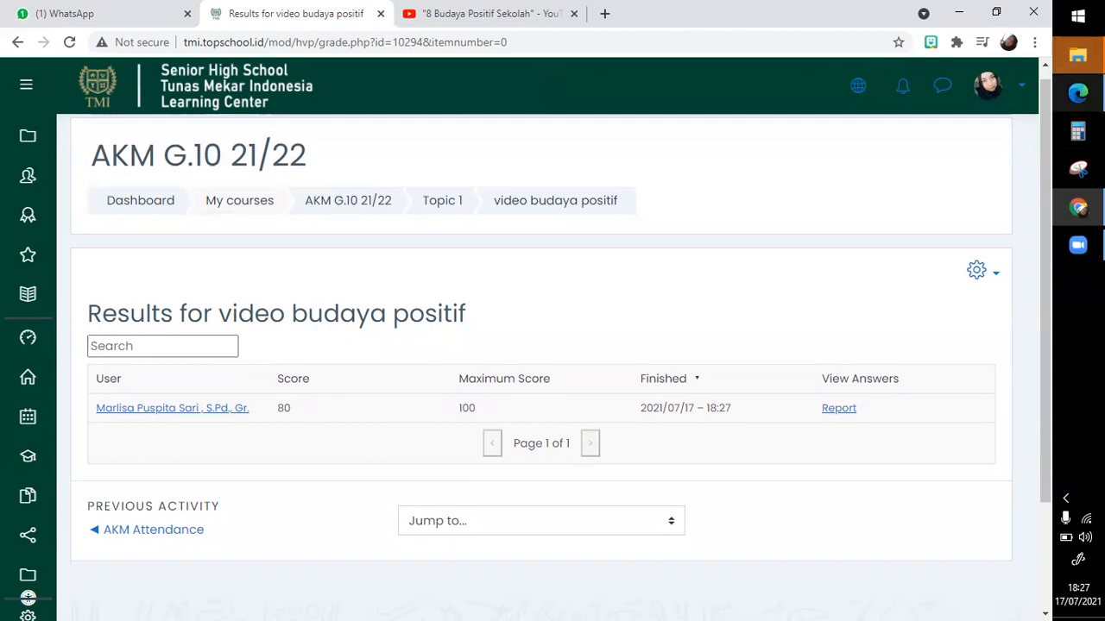
- Switch to the student's session in Microsoft Edge and open the AKM G.10 21/22 course page from the attendance report
click(1078, 92)
scroll(789, 276, down, 1)
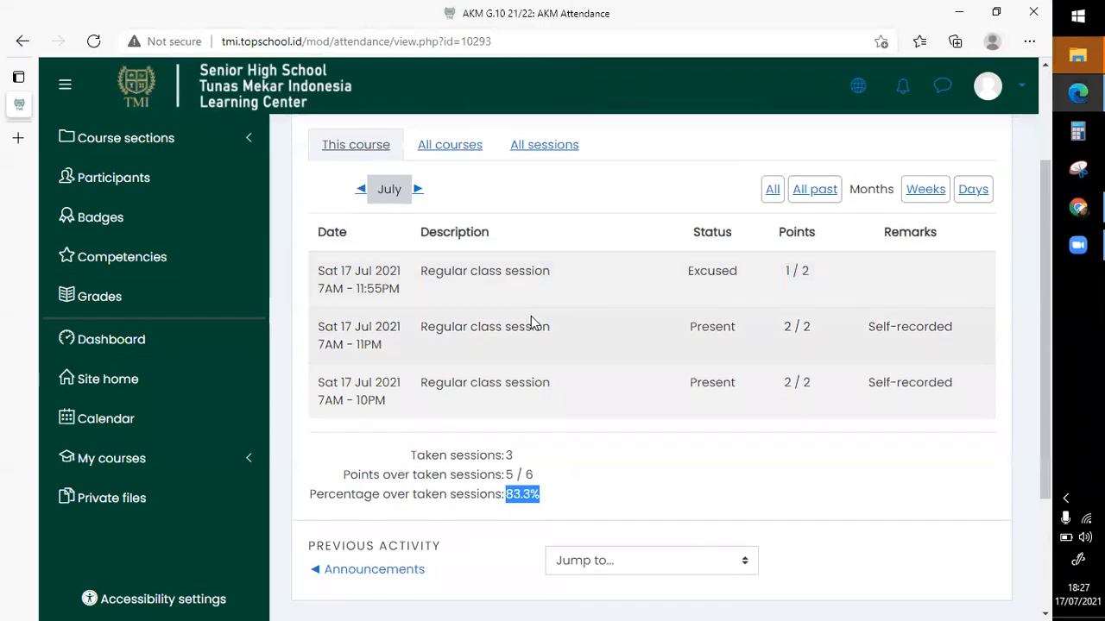
scroll(531, 321, up, 3)
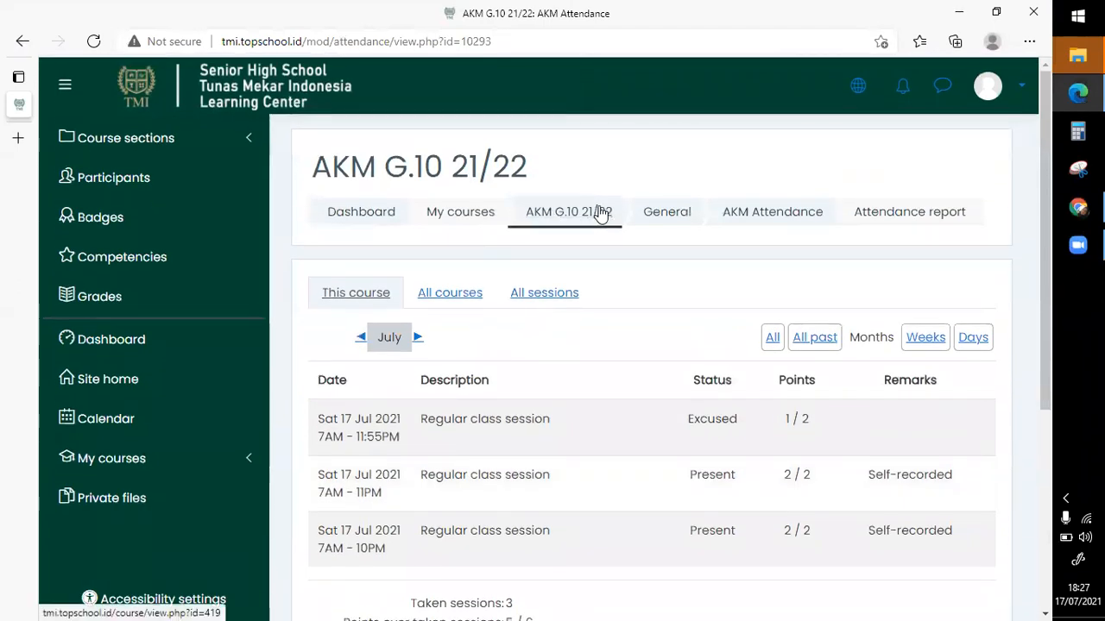
click(600, 214)
scroll(472, 343, down, 1)
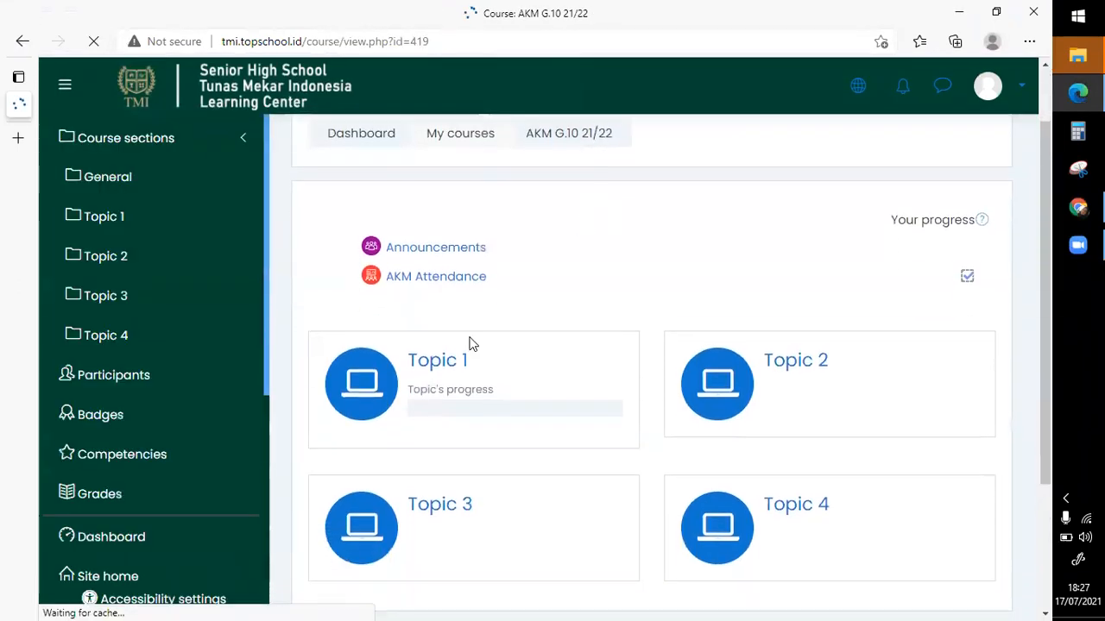
- Open the video budaya positif activity in Topic 1 and bring its loaded video player into view
click(445, 370)
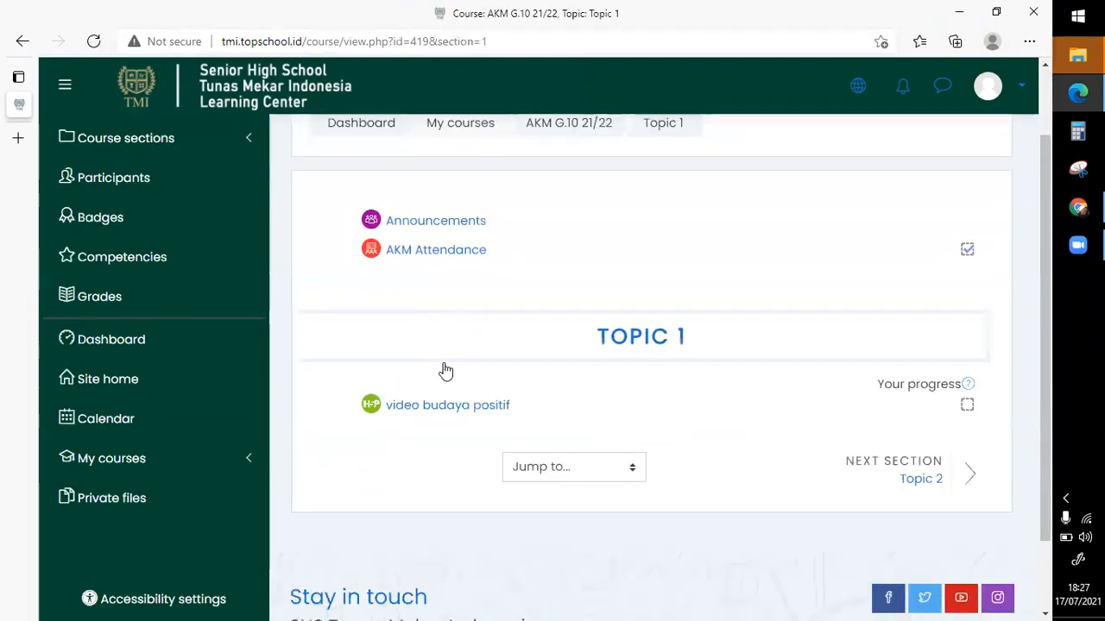
scroll(445, 370, down, 1)
click(510, 316)
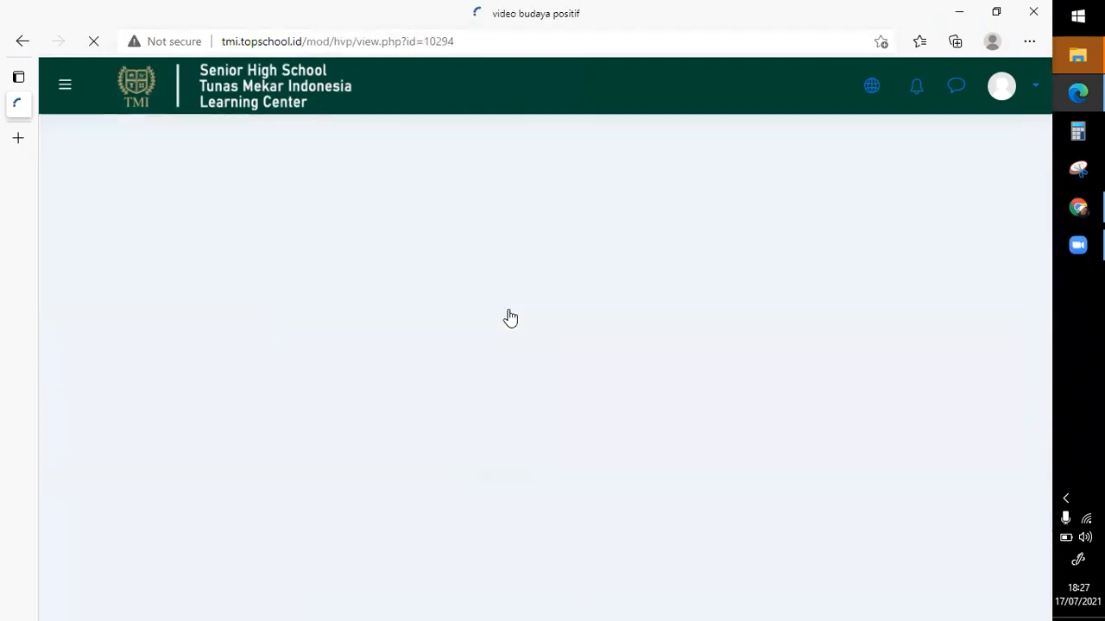
scroll(510, 318, down, 1)
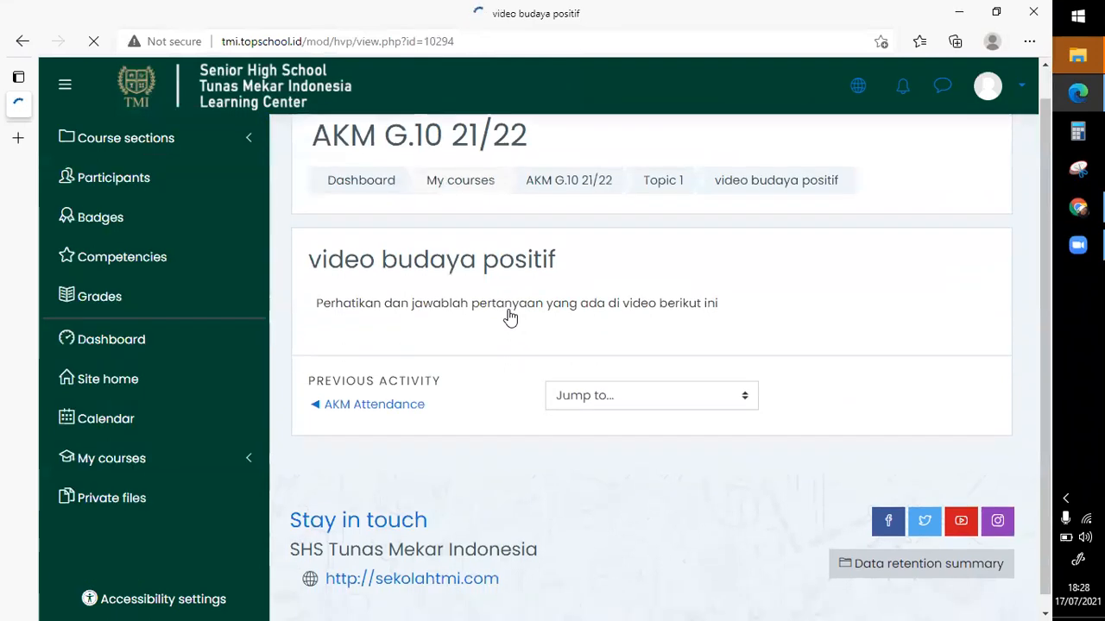
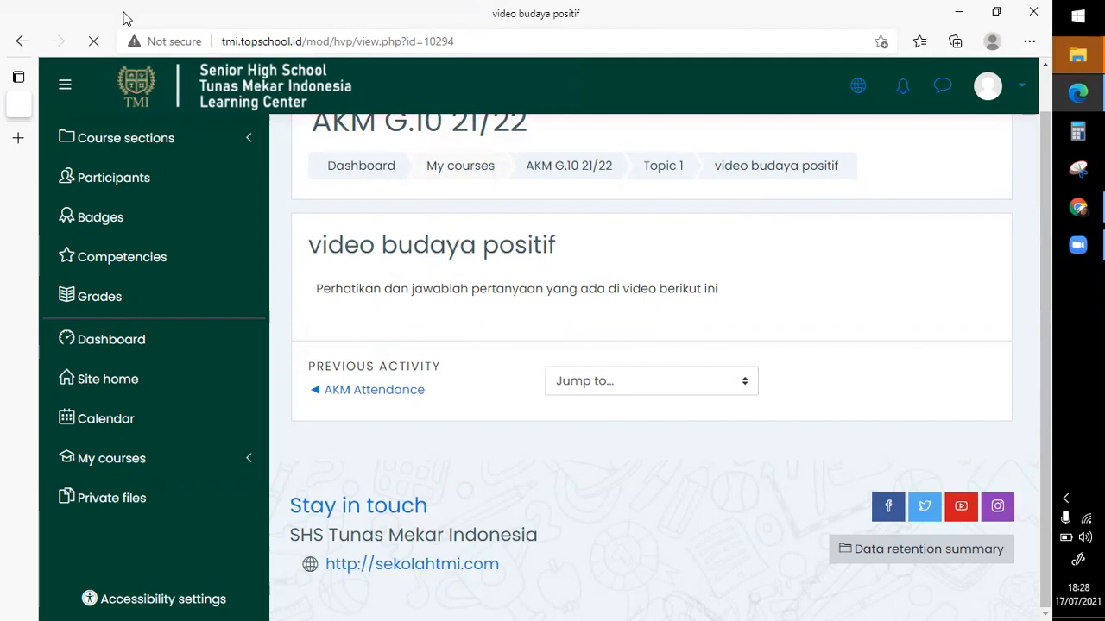
mouse_move(20, 108)
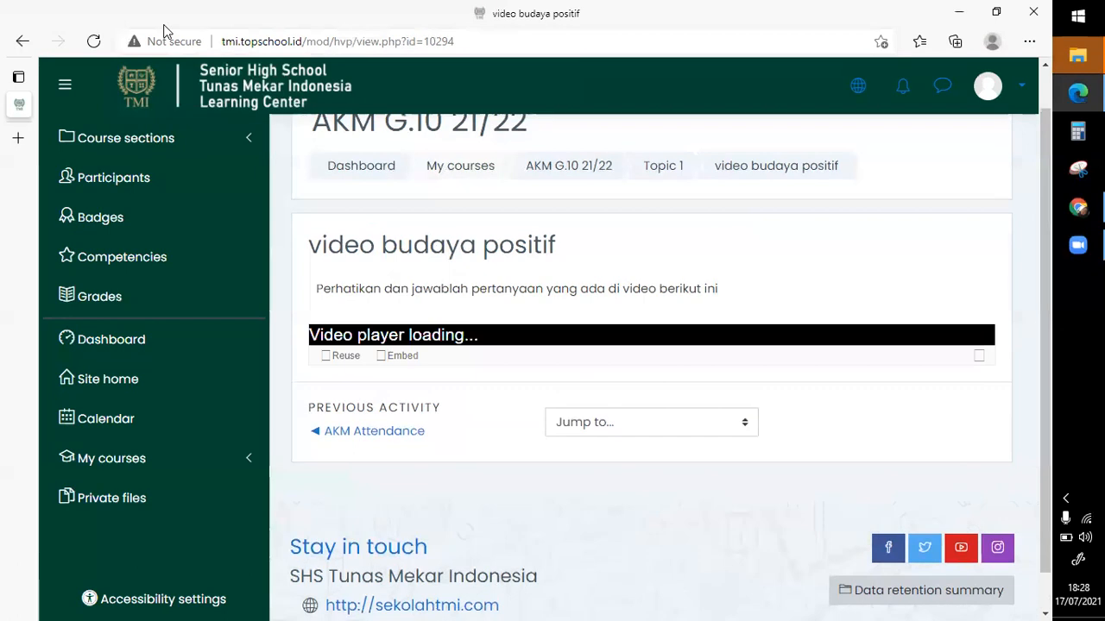
scroll(507, 326, down, 1)
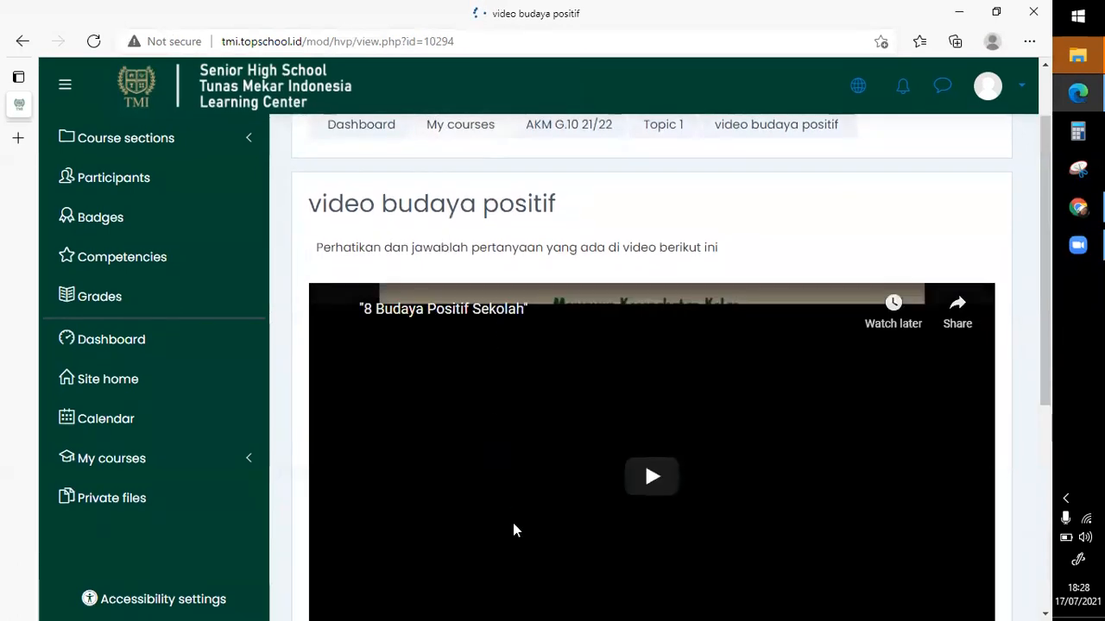
scroll(556, 537, down, 3)
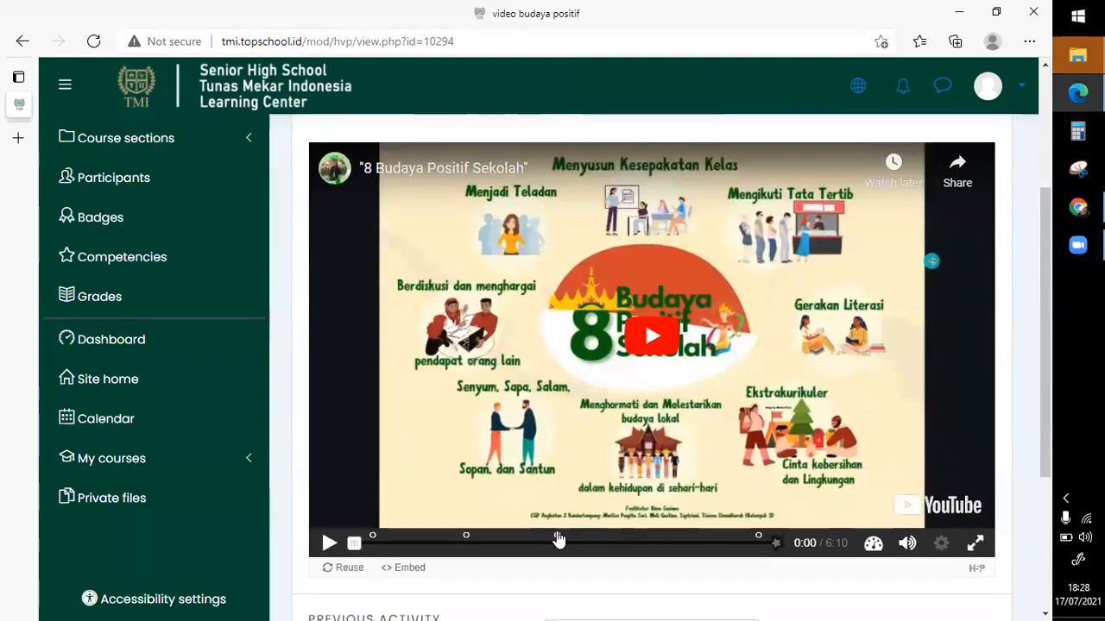
- Play the video from its first marker, answer the 8 budaya positif question with True, check it, confirm finishing and continue
click(331, 549)
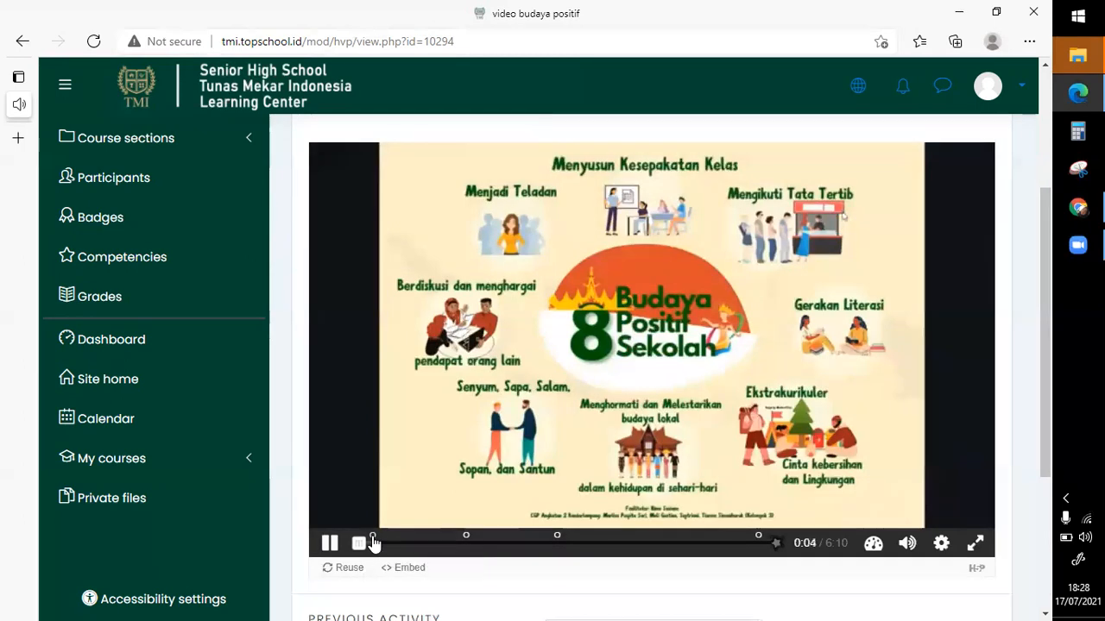
click(373, 542)
click(367, 355)
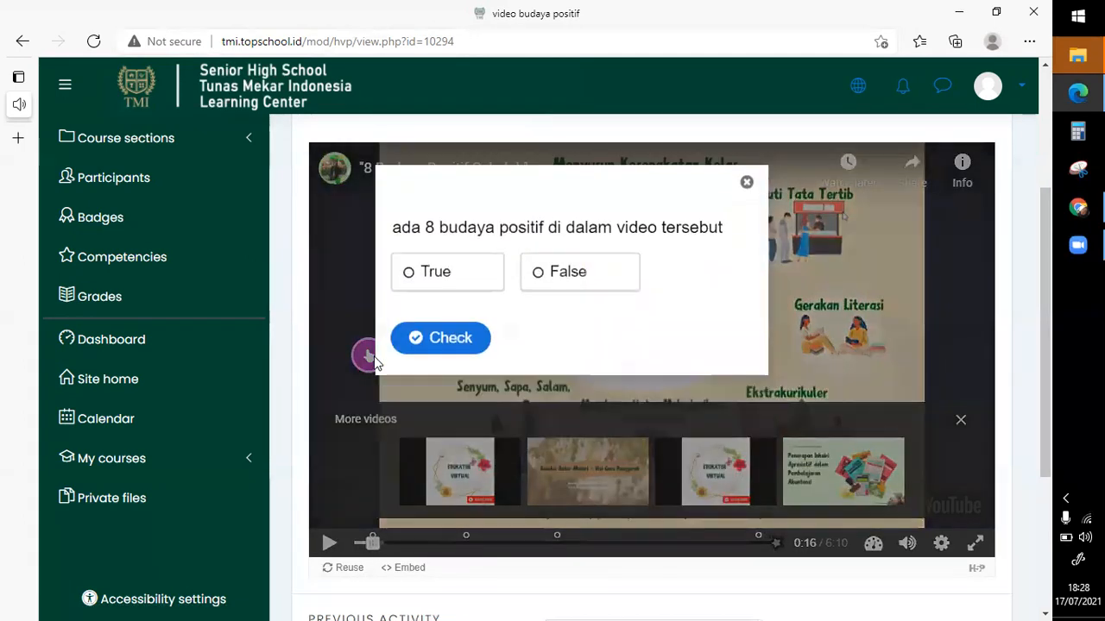
click(439, 286)
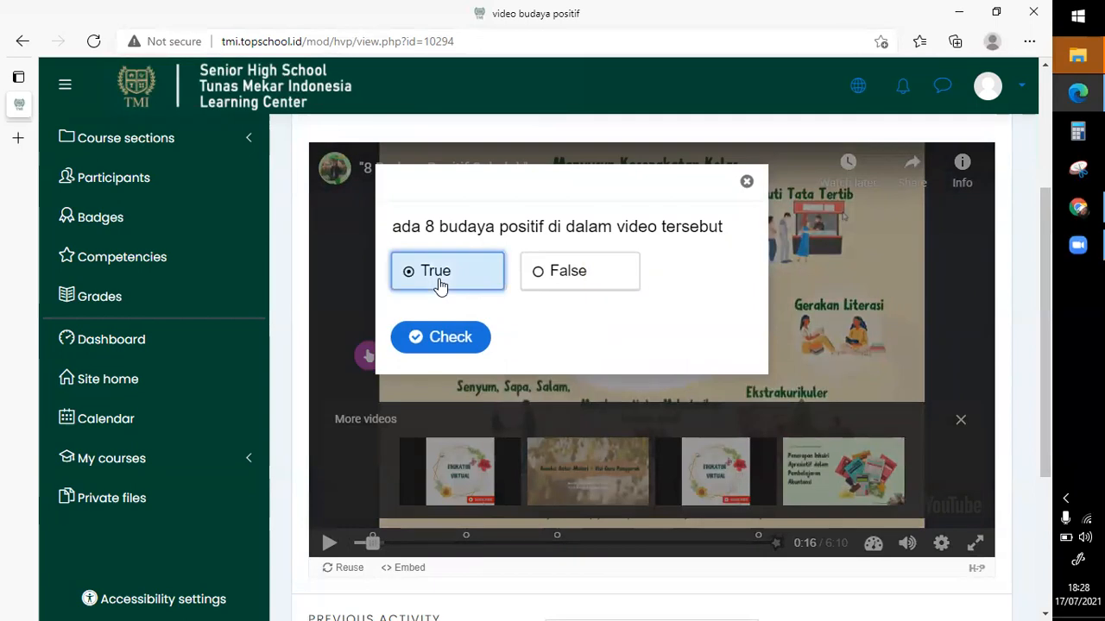
click(448, 345)
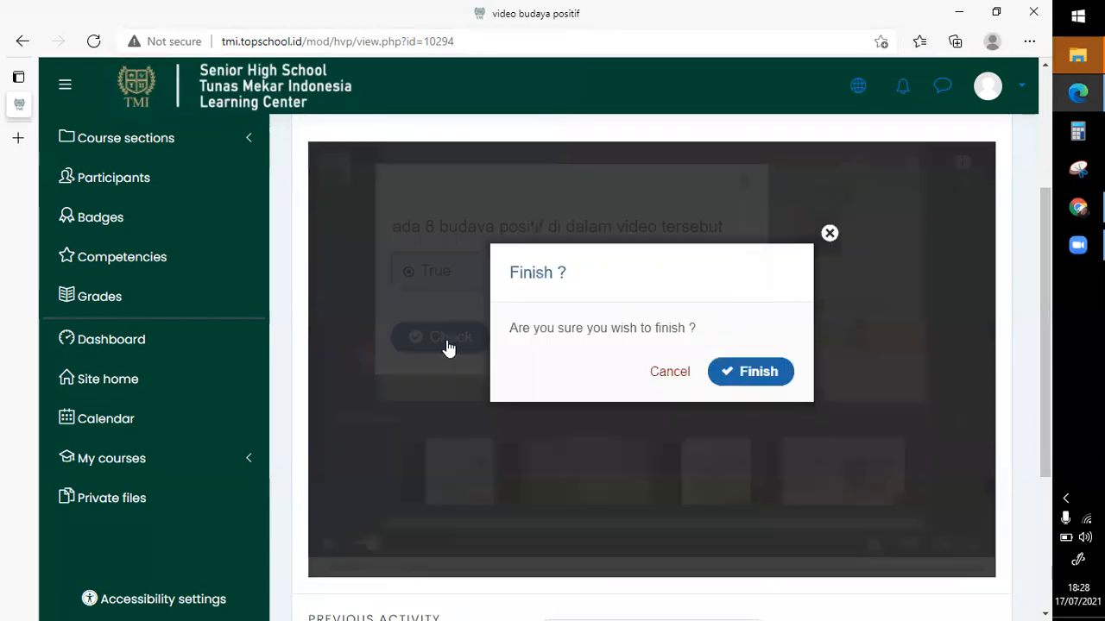
click(755, 373)
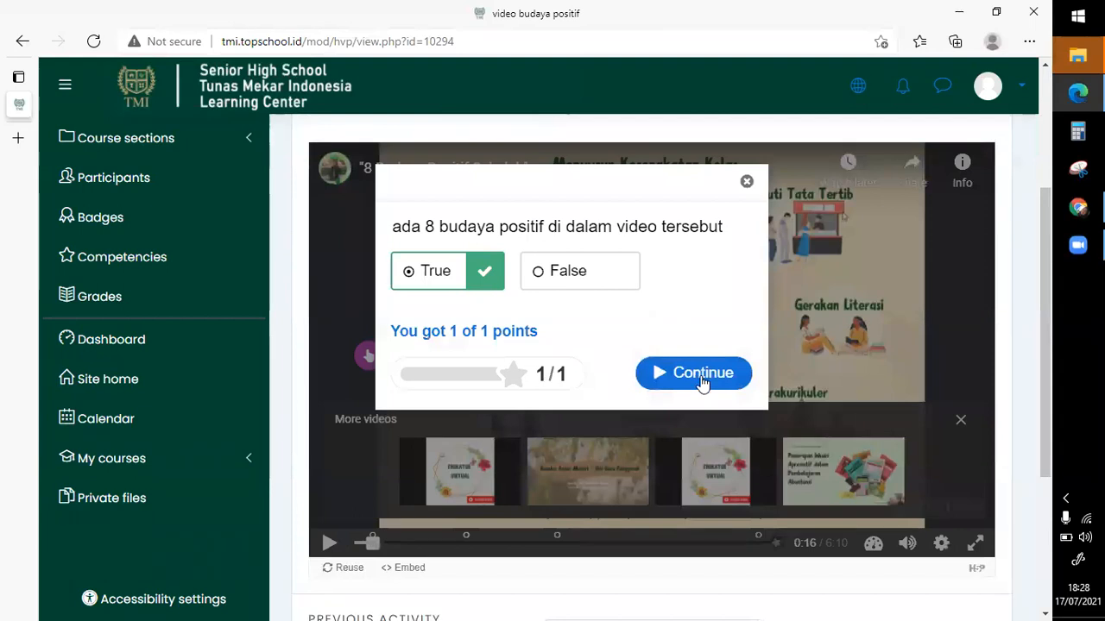
click(704, 380)
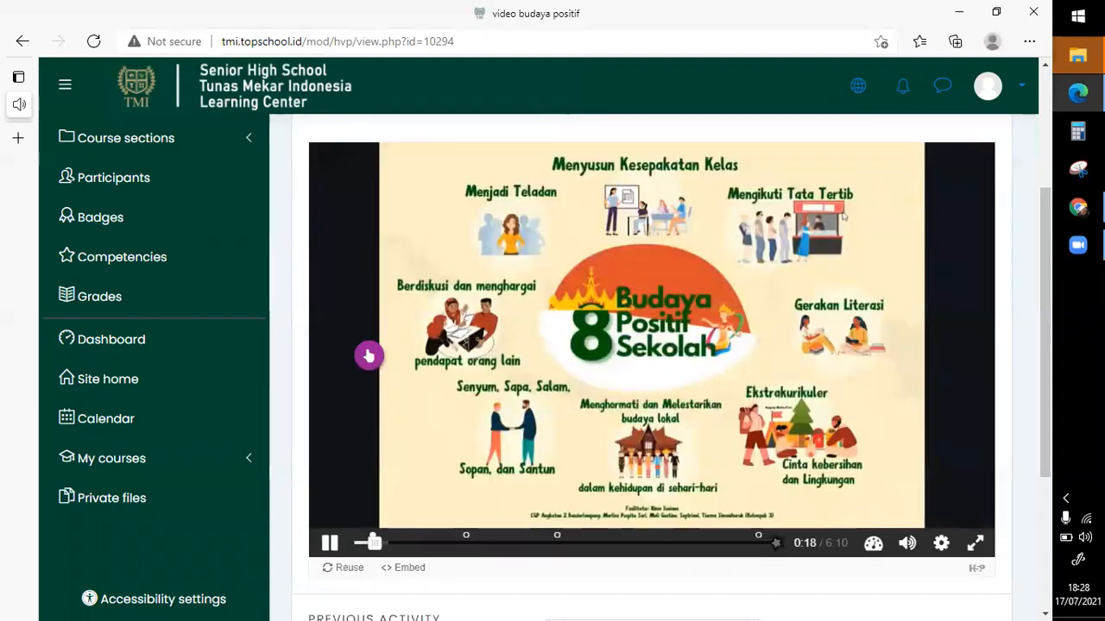
- Jump to the second marker, answer the multiple-choice question with "menjadi teladan", check it and continue the video
click(466, 540)
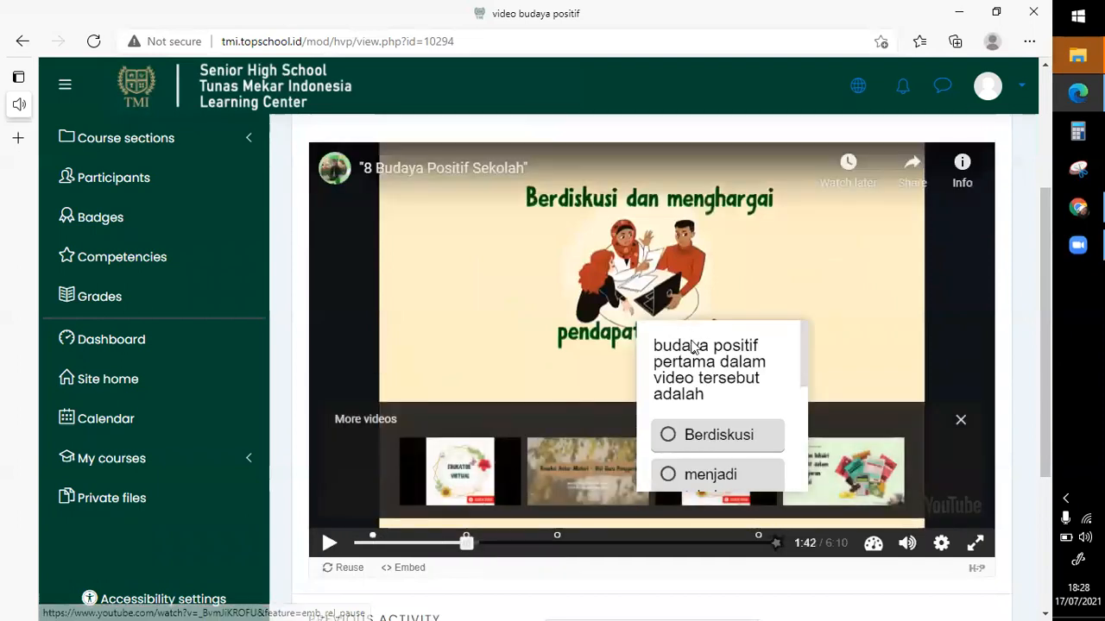
scroll(723, 407, down, 3)
scroll(728, 406, down, 3)
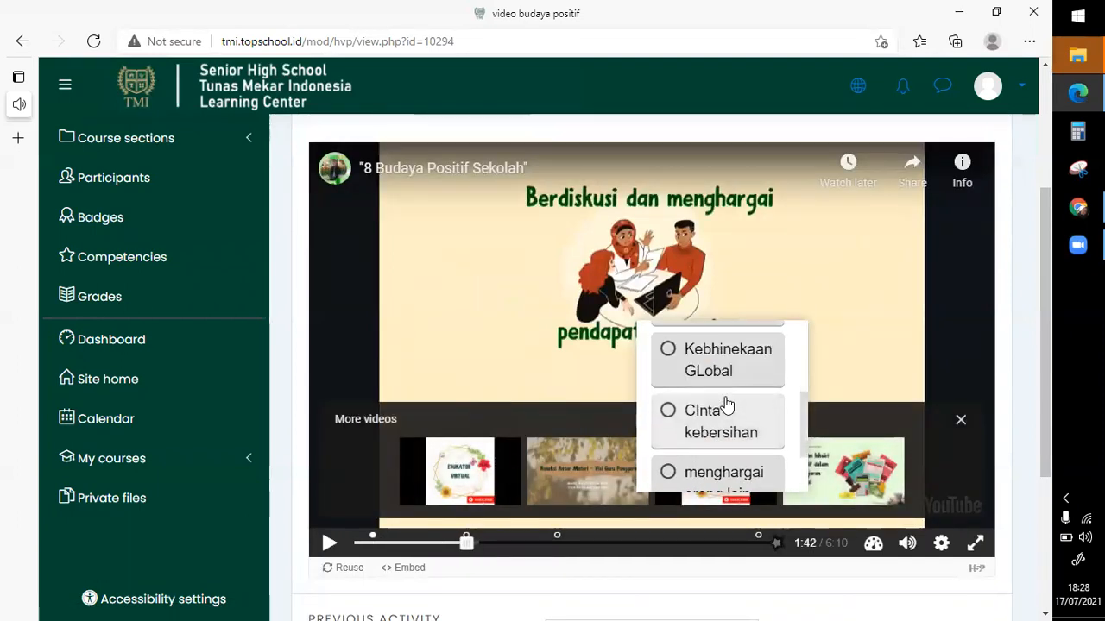
scroll(728, 404, up, 1)
scroll(728, 404, up, 1)
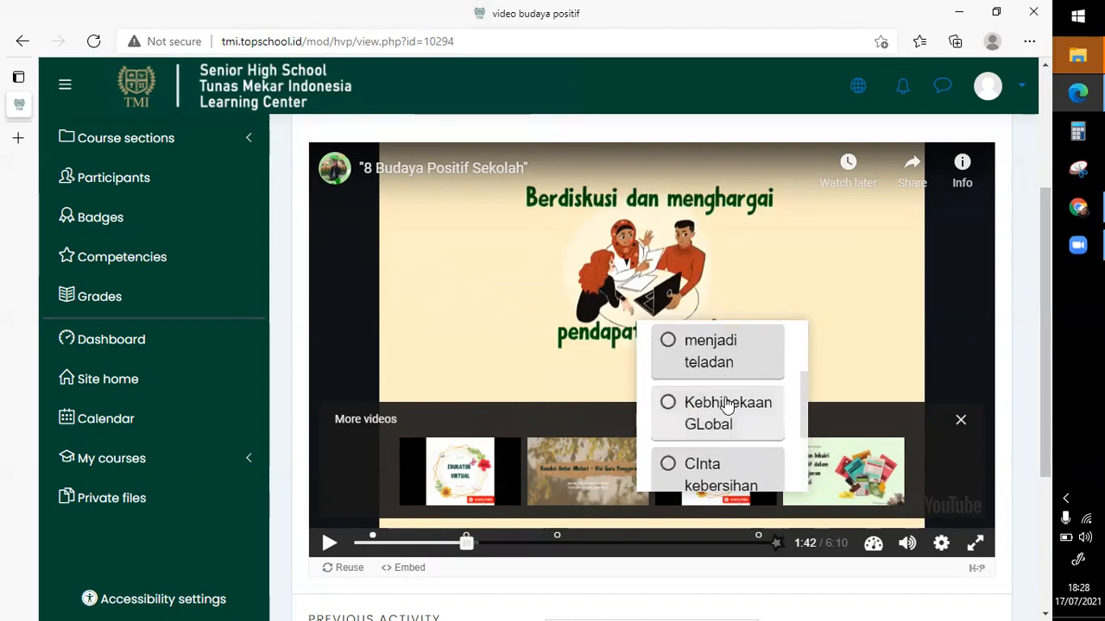
scroll(727, 405, up, 2)
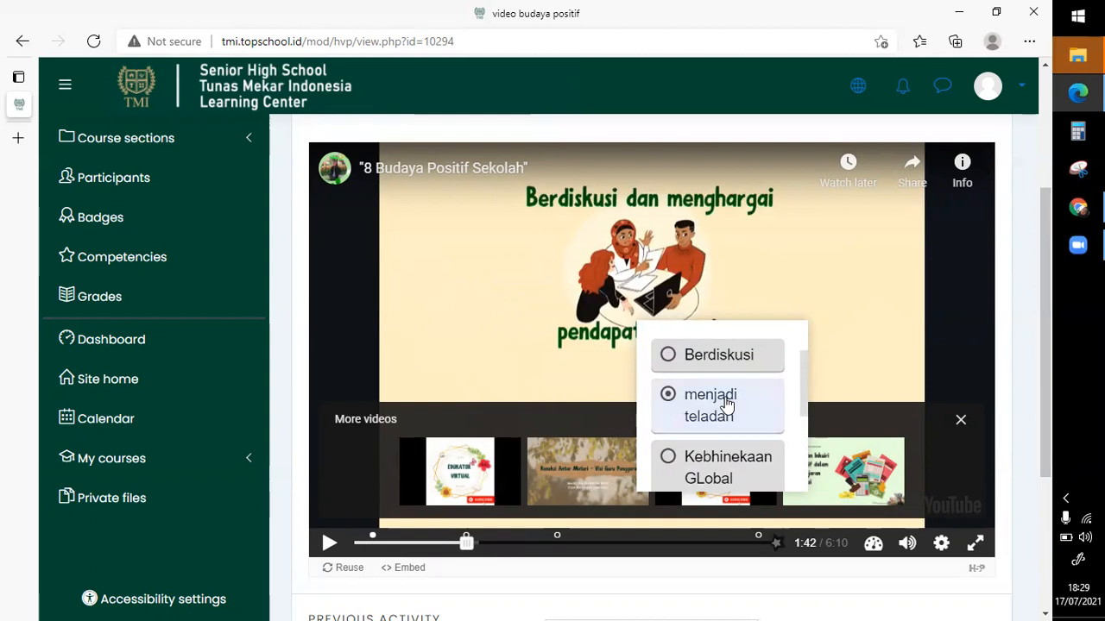
click(728, 405)
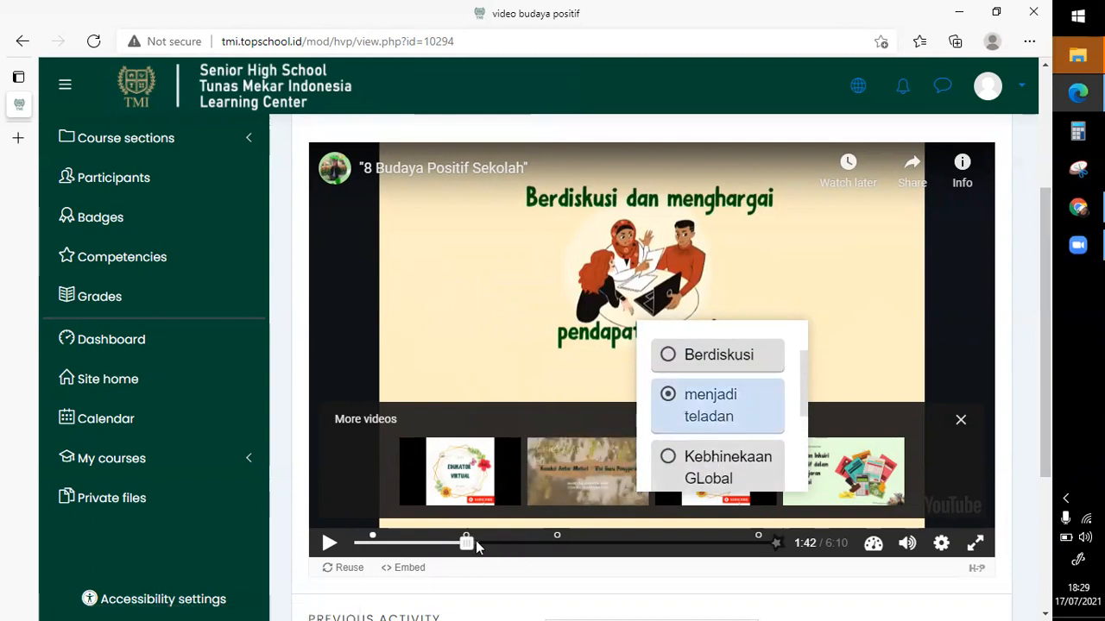
scroll(728, 377, down, 3)
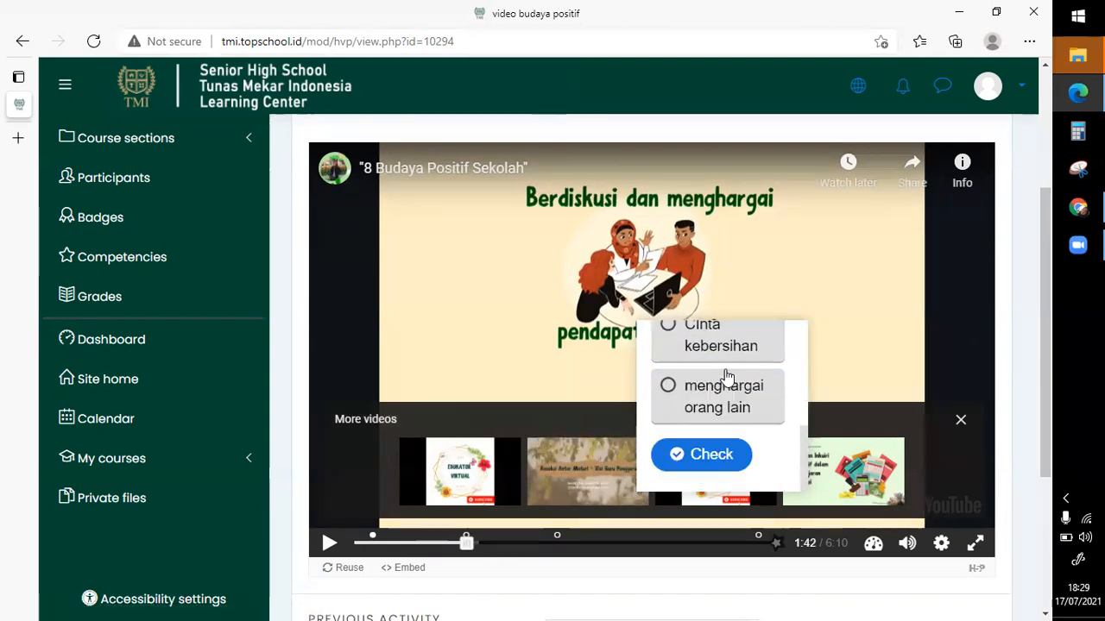
click(710, 455)
click(735, 544)
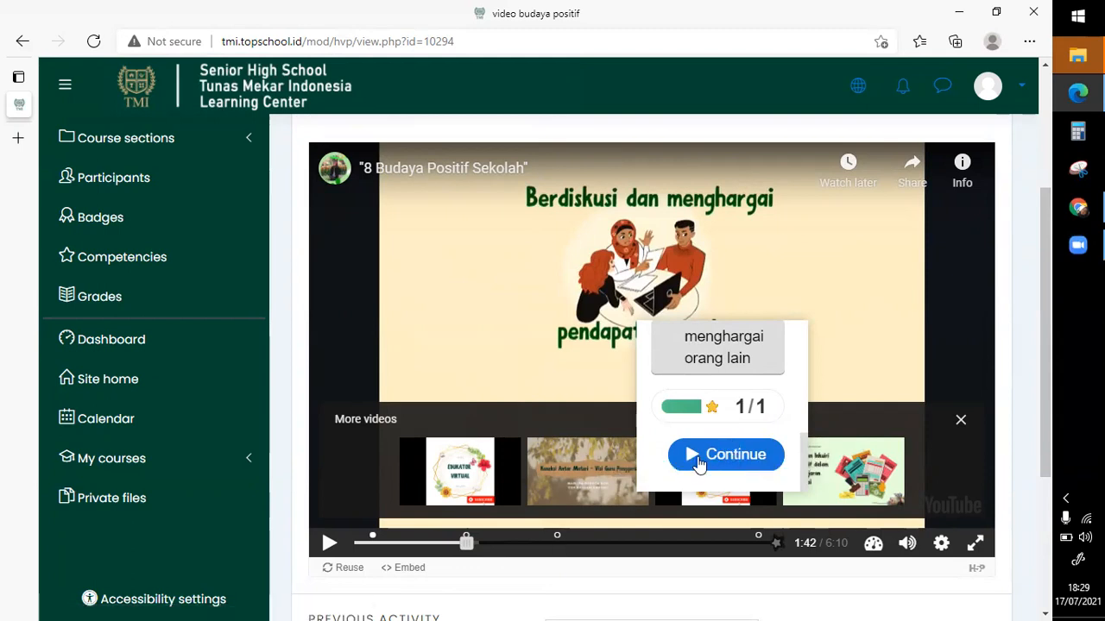
click(727, 464)
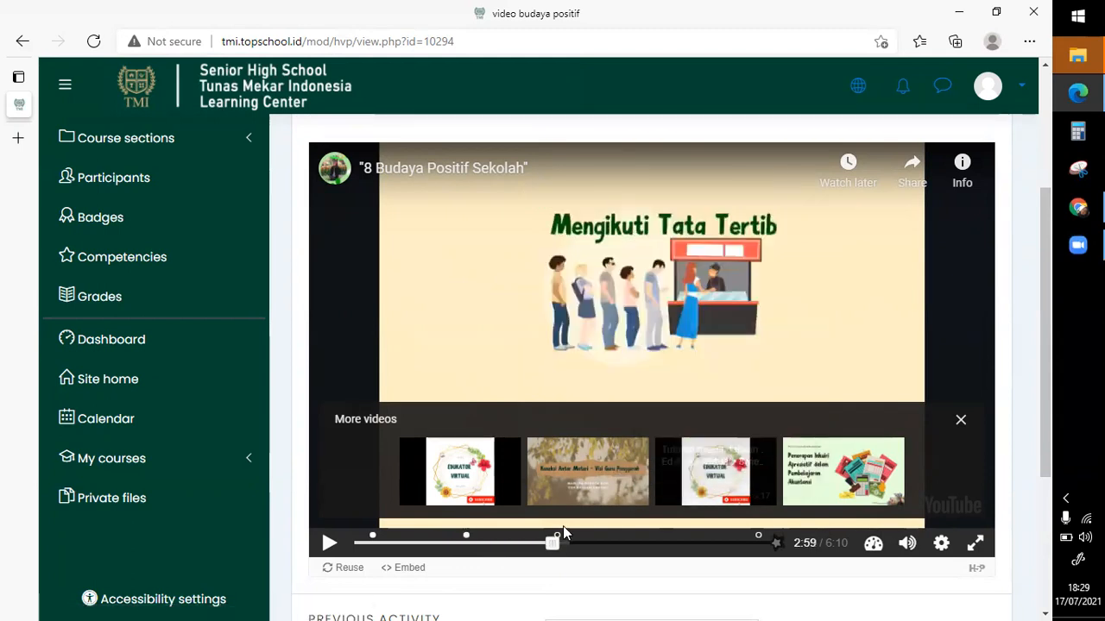
- Open the third marker's fill-in question, complete the blanks with "Jakarta" and "Biru", check them and continue the video
click(559, 542)
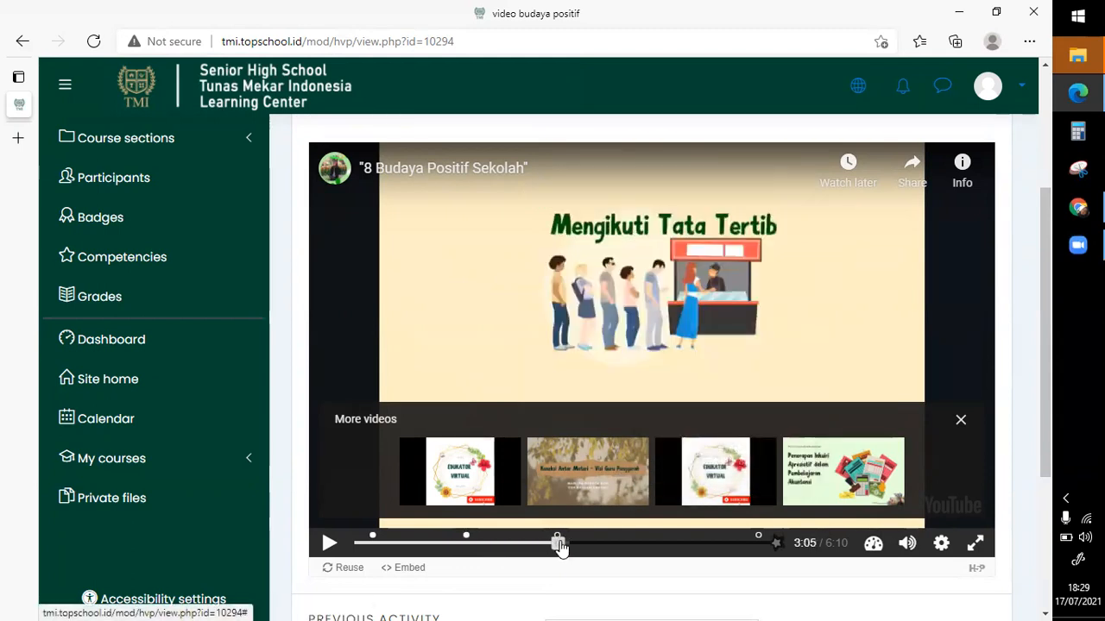
click(653, 337)
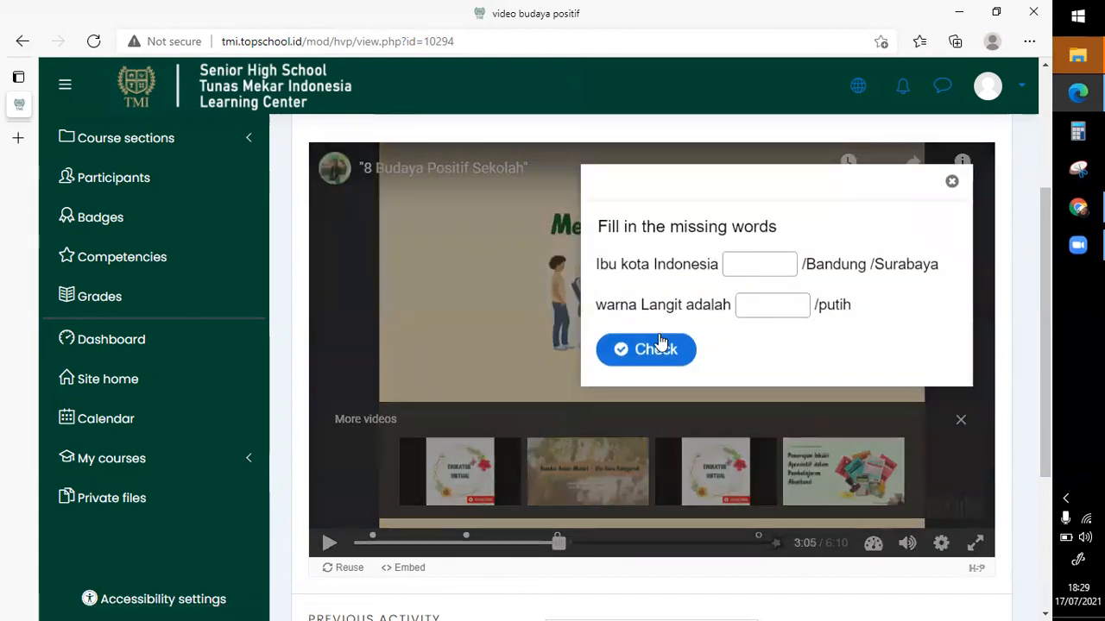
click(753, 259)
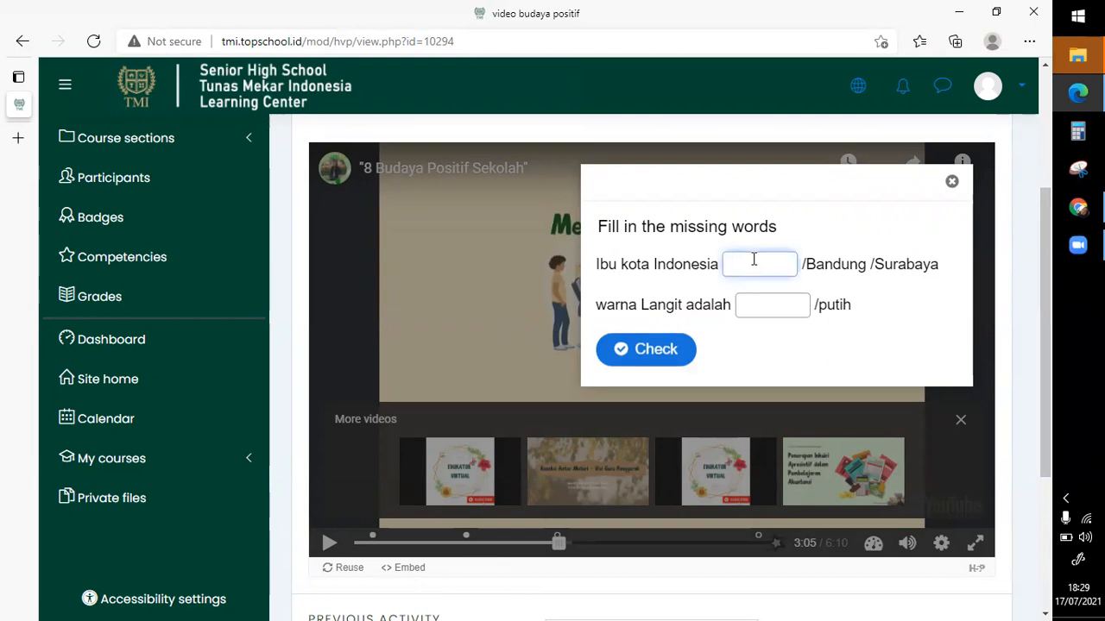
text(Jakarta)
click(771, 305)
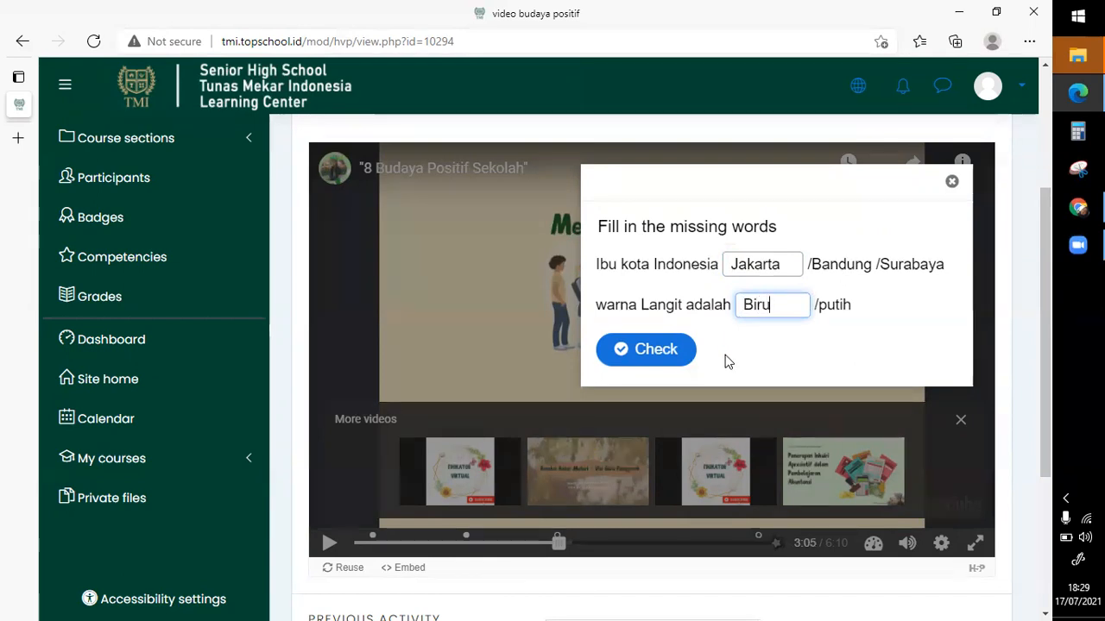
click(676, 361)
click(859, 349)
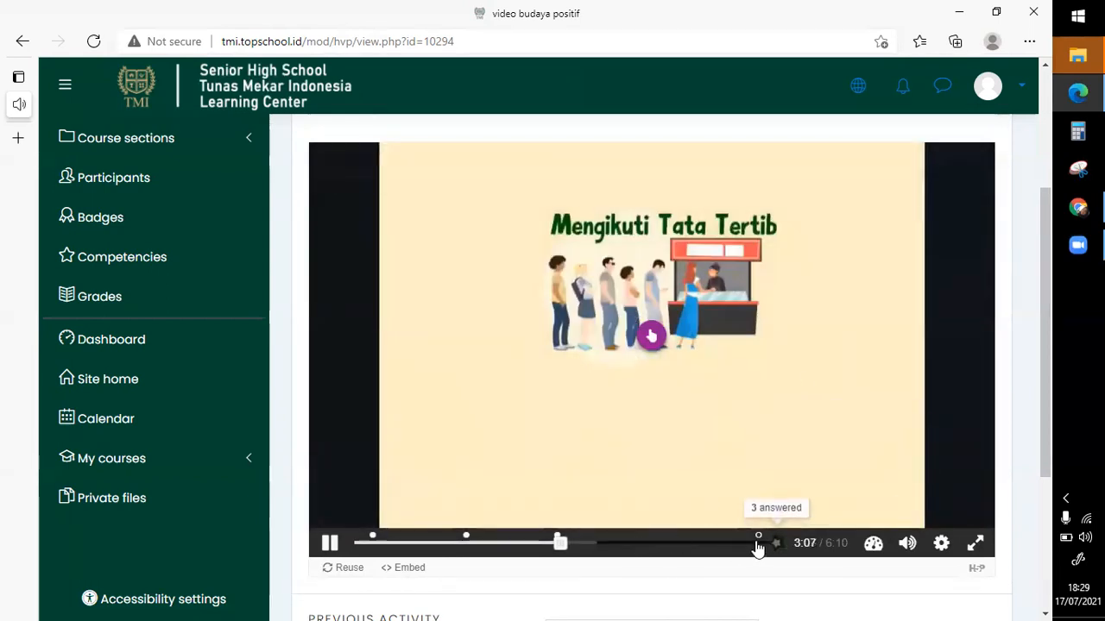
- Jump to the end of the video and submit the answered questions
click(757, 544)
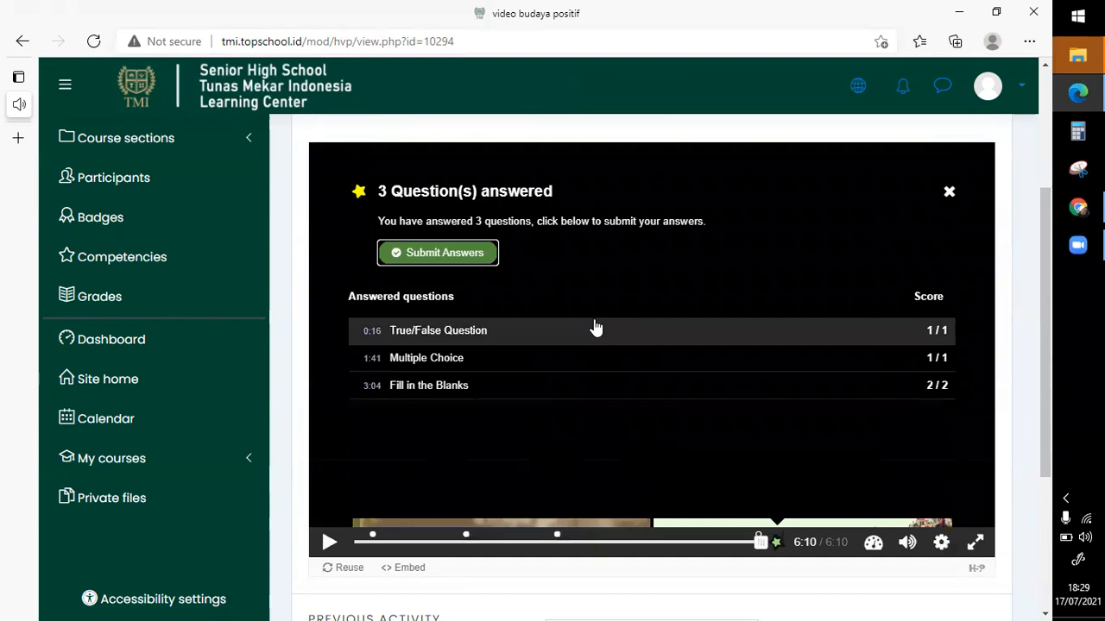
click(414, 251)
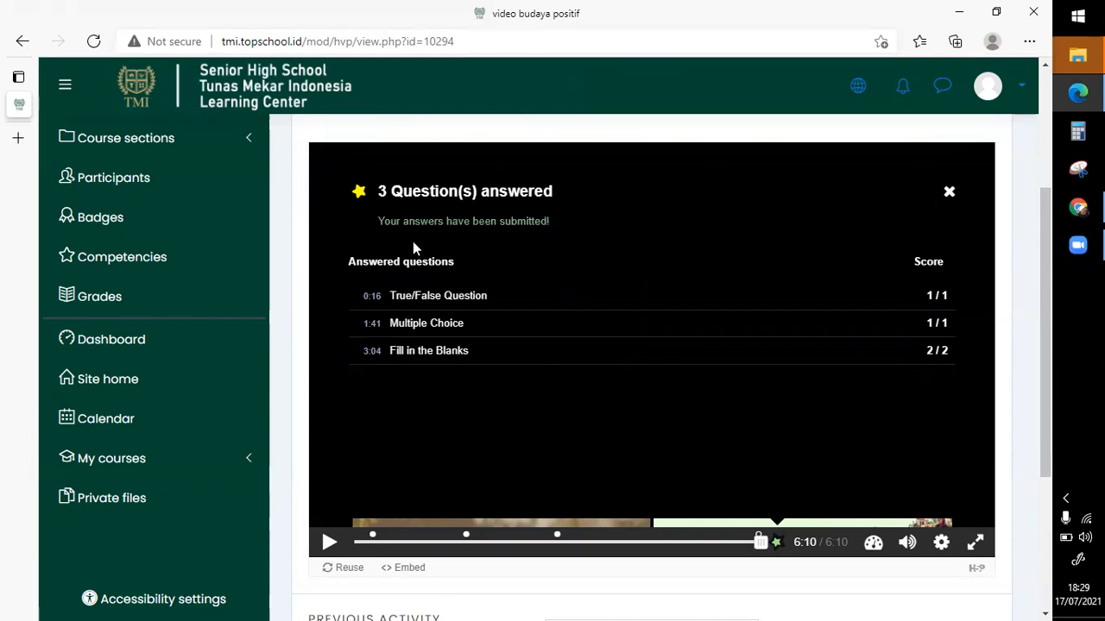
- Open the previous activity, AKM Attendance, and view the student's user grade report for the course
scroll(413, 241, down, 3)
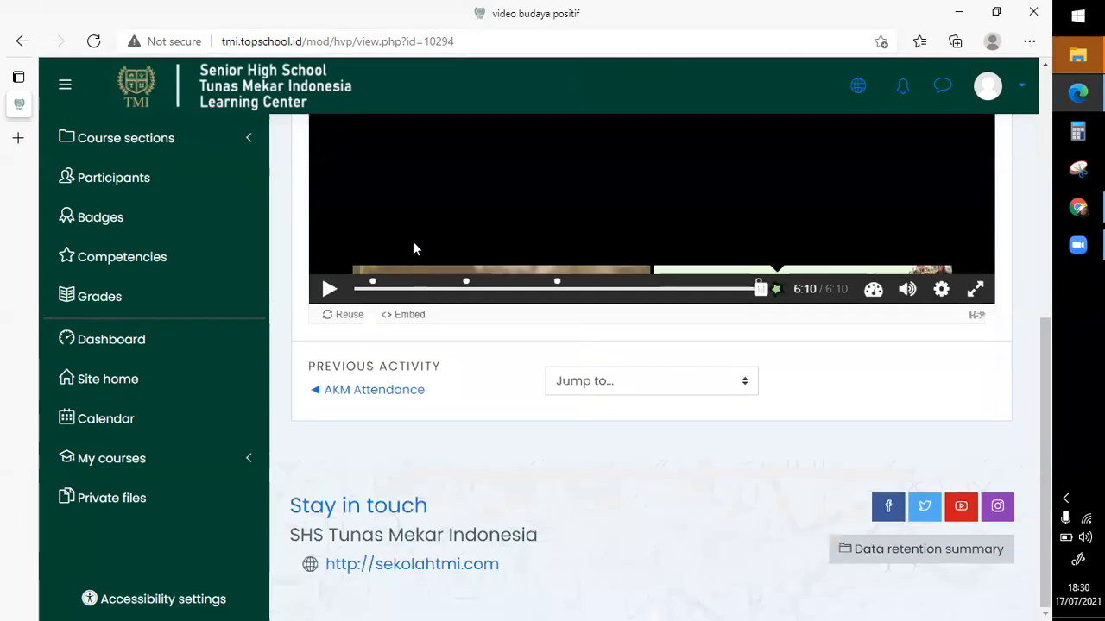
scroll(413, 241, up, 1)
click(388, 491)
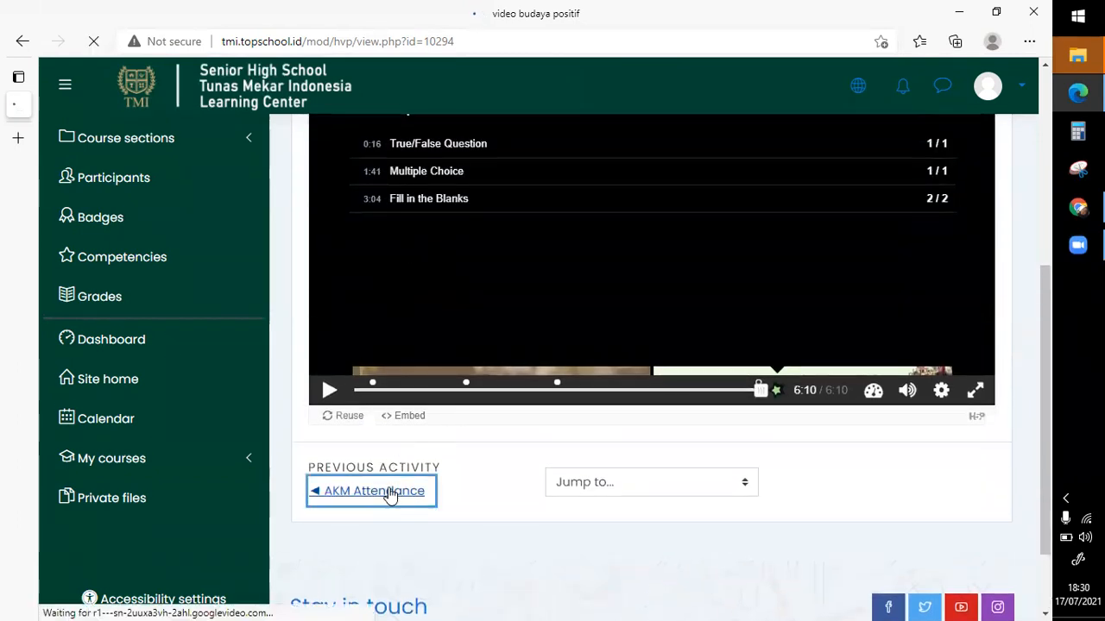
scroll(388, 493, down, 1)
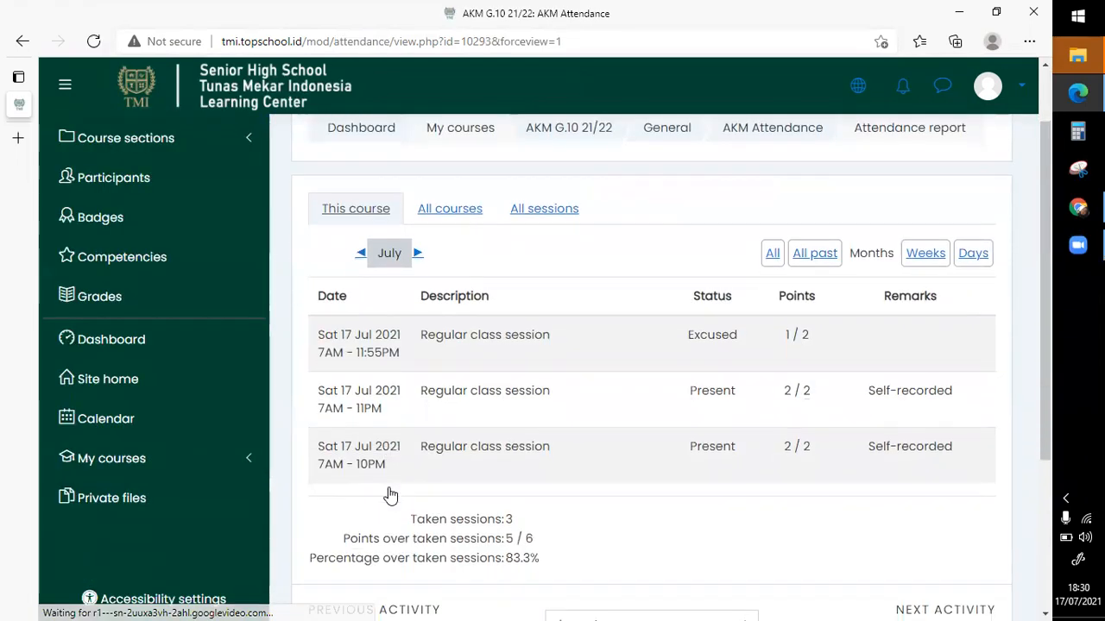
click(126, 307)
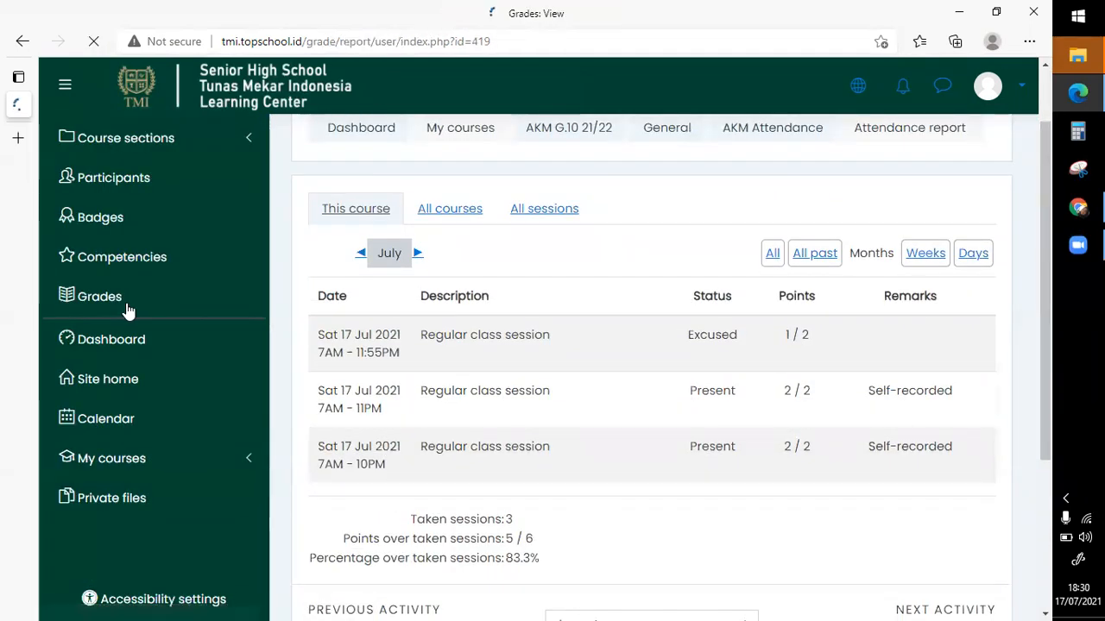
scroll(127, 311, down, 1)
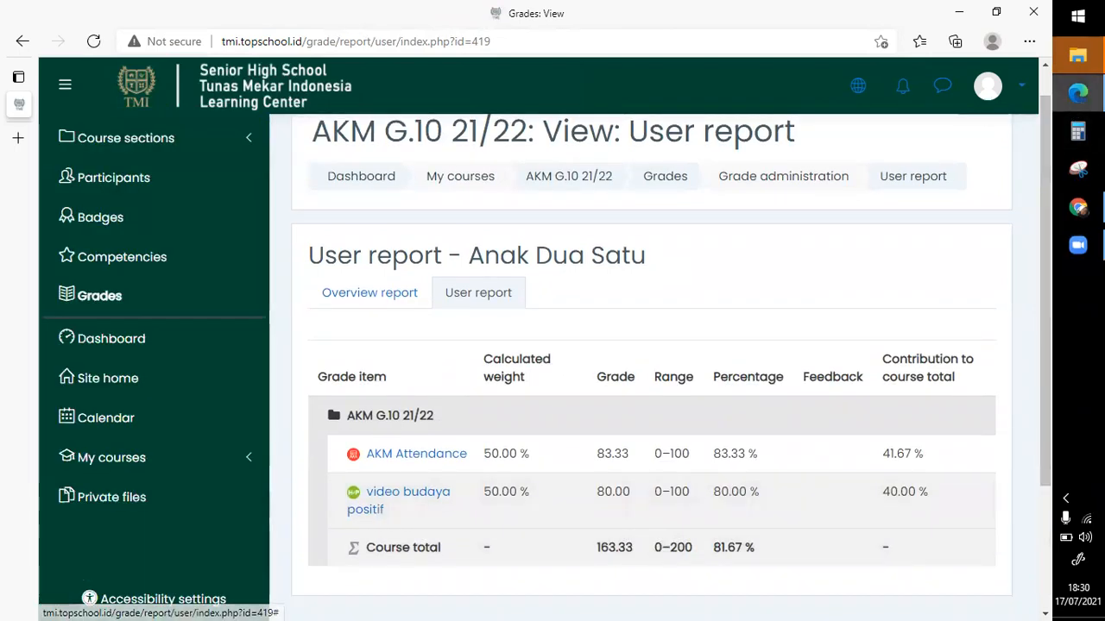
- Switch to the teacher's session in Chrome, reload the video budaya positif results and check the grades in the course's grader report
click(1078, 207)
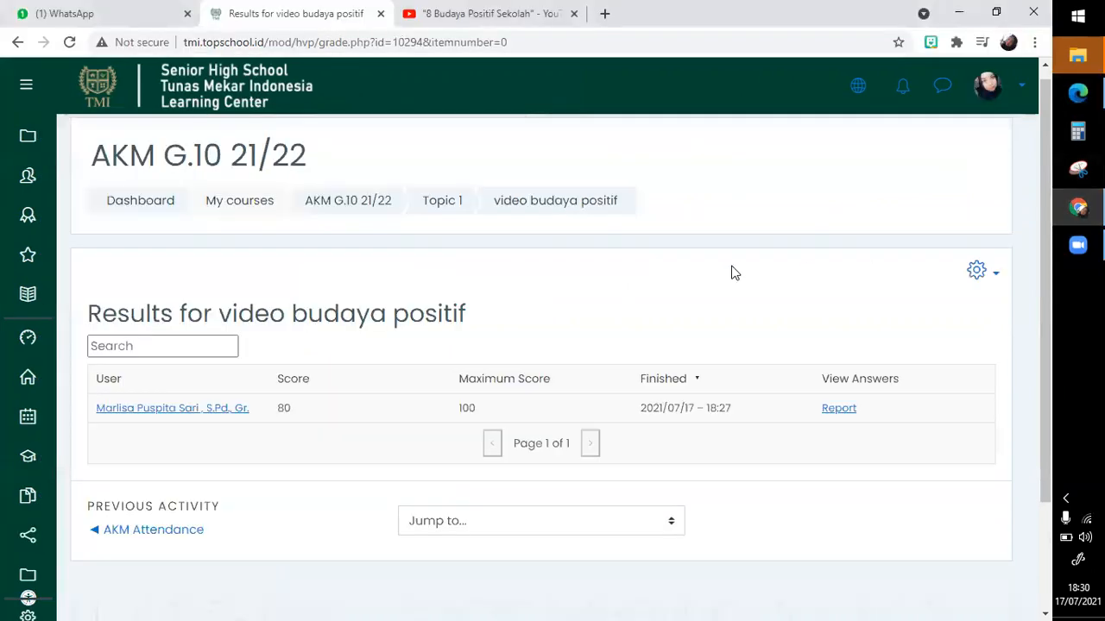
click(74, 50)
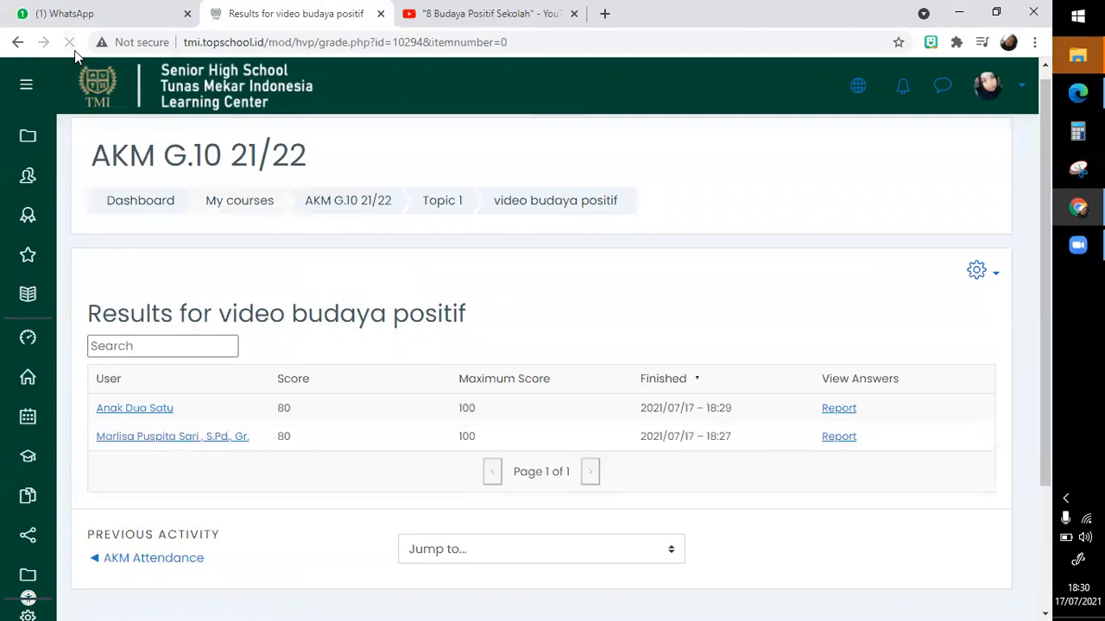
click(15, 302)
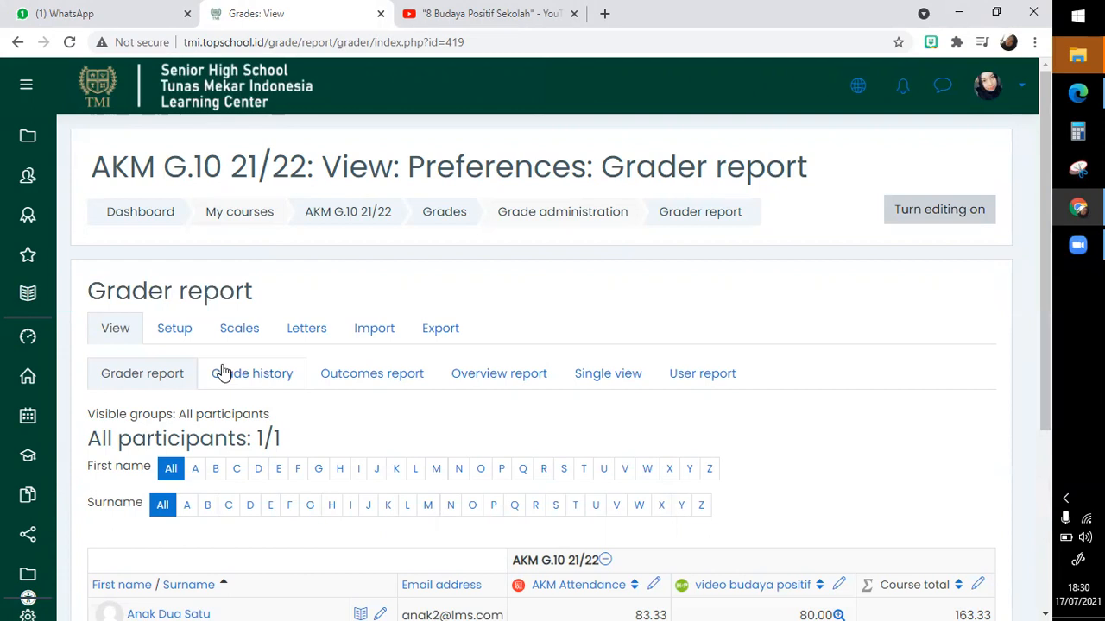
scroll(223, 373, down, 1)
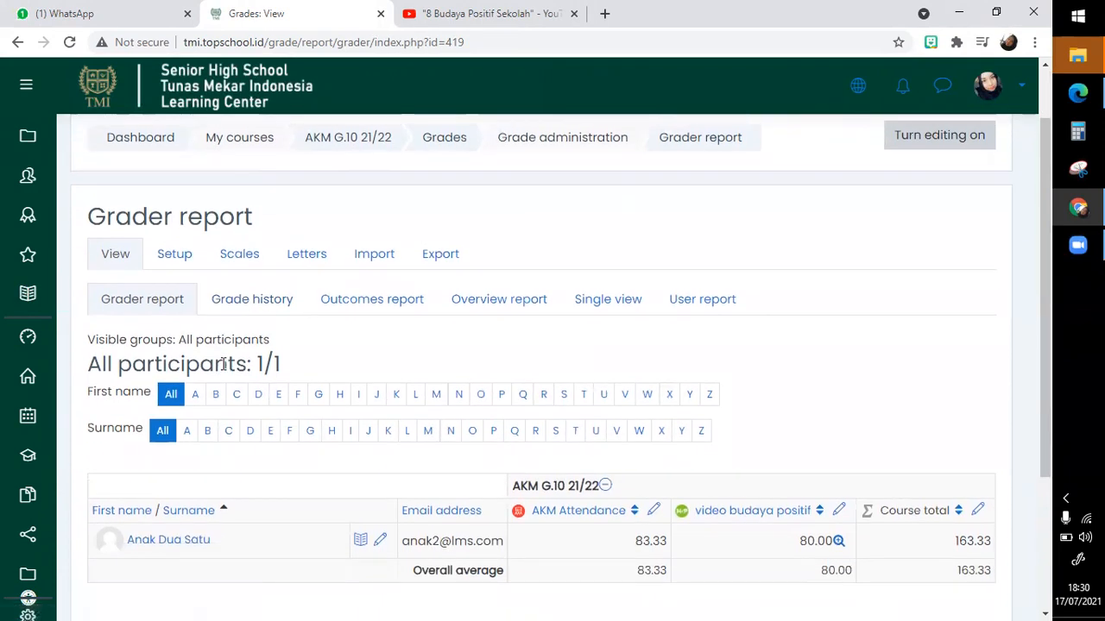